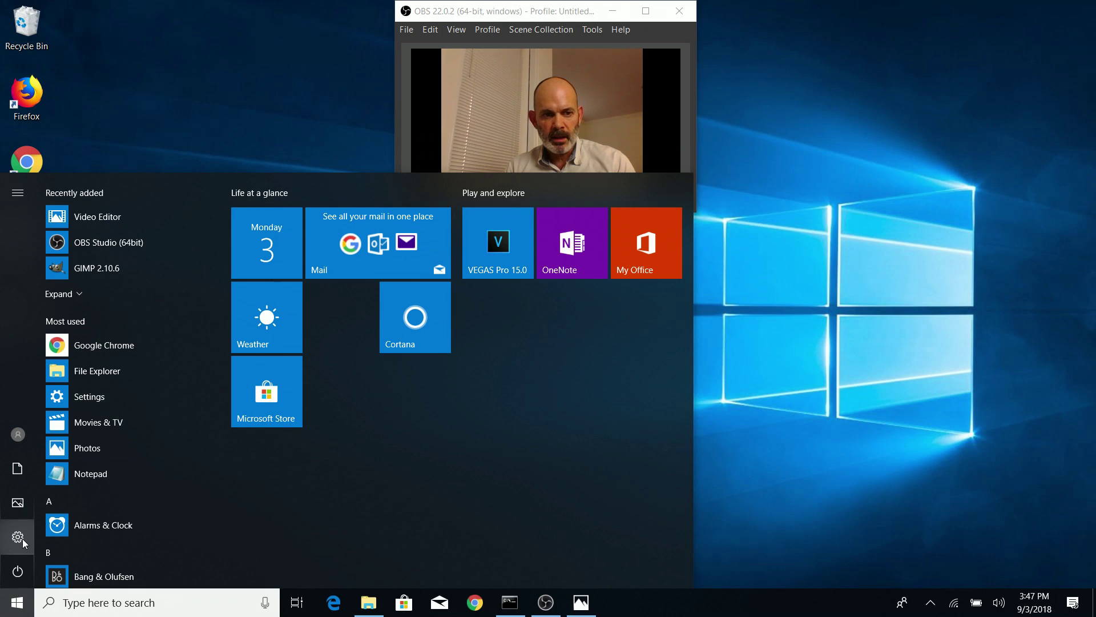
Open Network Connections through Settings > Network & Internet > Network and Sharing Center > Change adapter settings
left_click(18, 537)
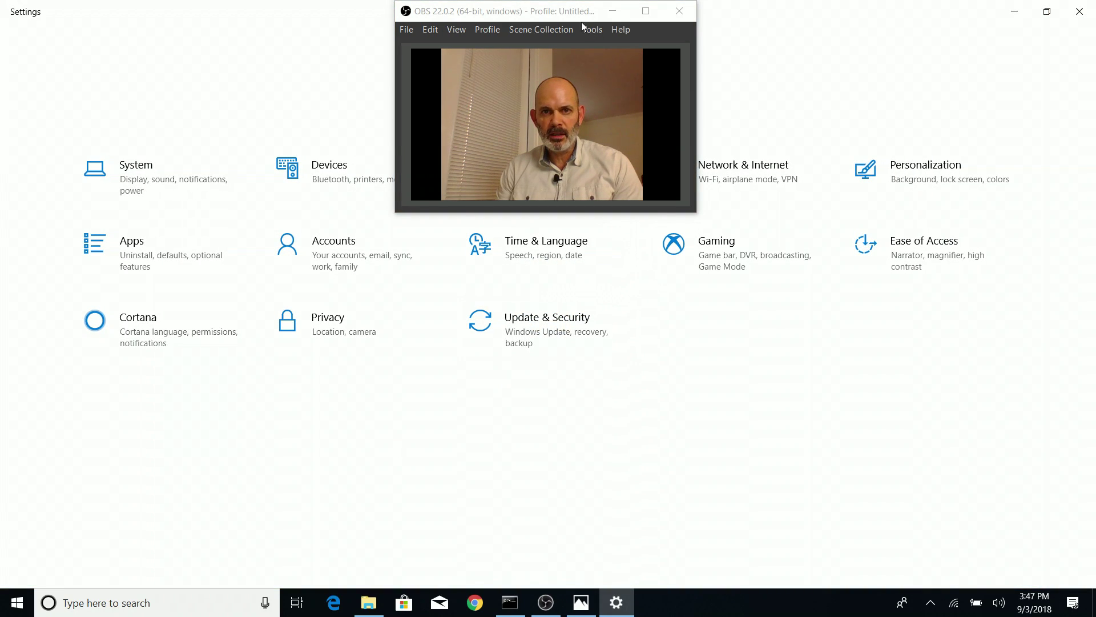
left_click_drag(576, 12, 415, 11)
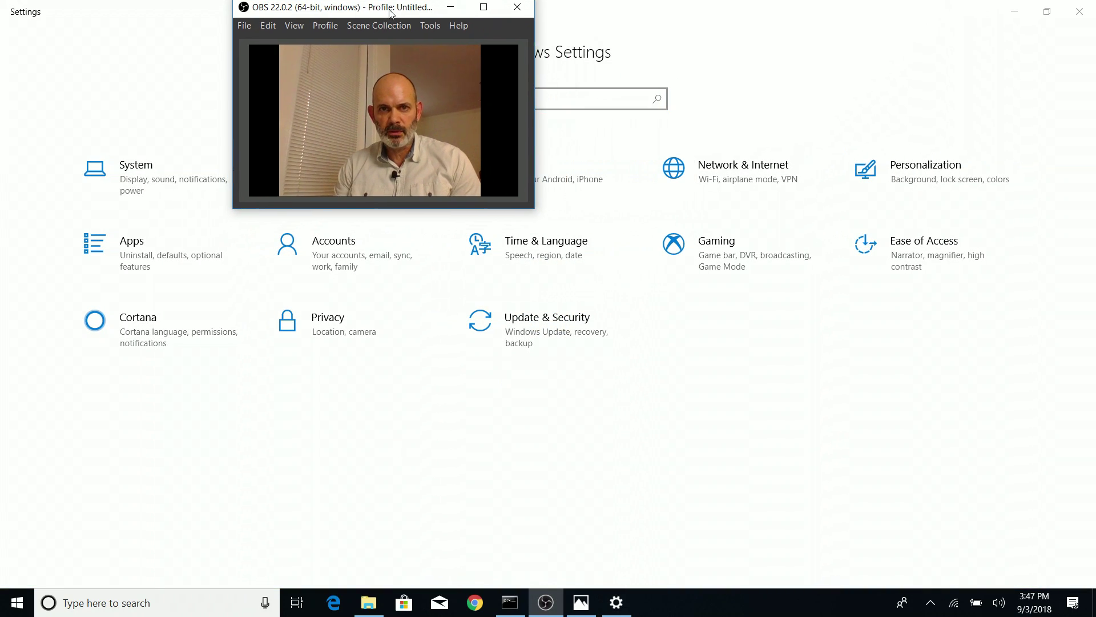
left_click(757, 182)
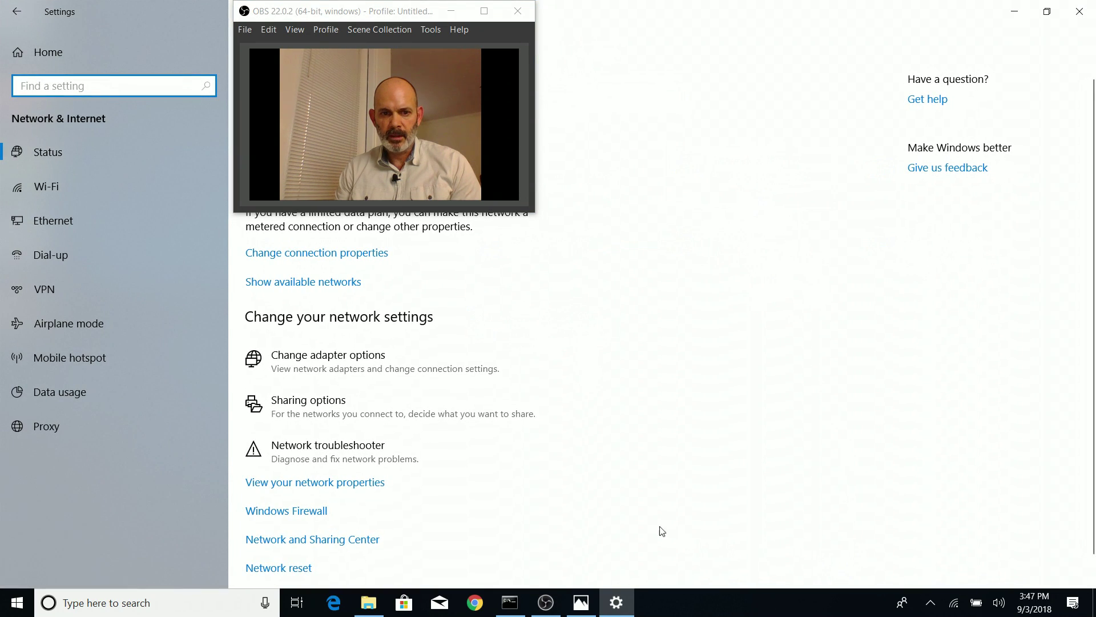
scroll(642, 465, "down", 1)
left_click(319, 511)
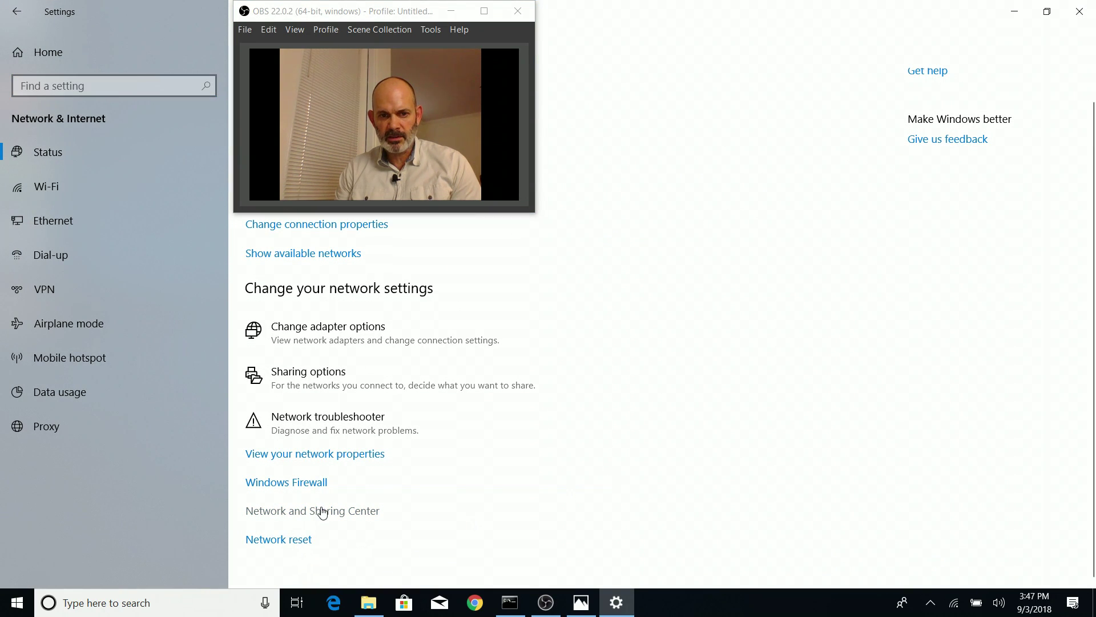
left_click_drag(394, 18, 965, 97)
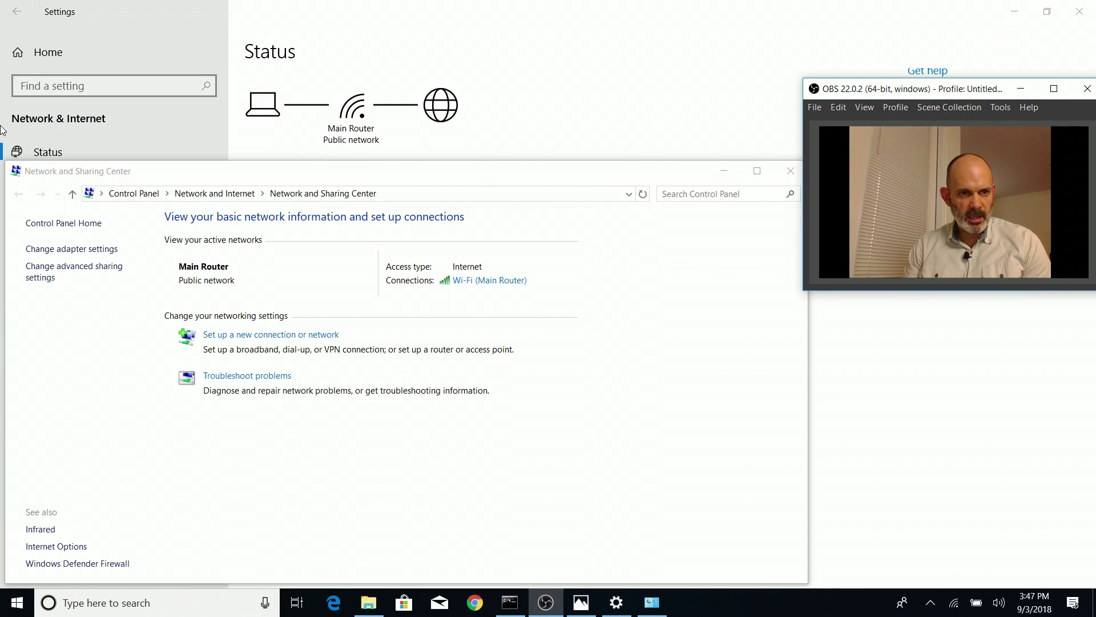
left_click(86, 251)
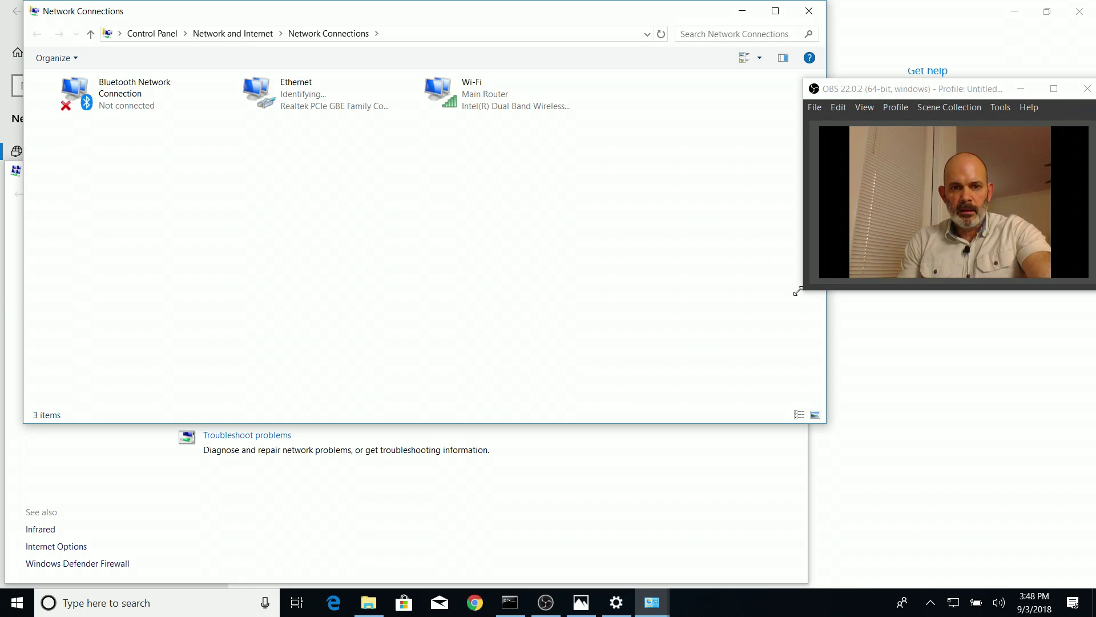
left_click(952, 602)
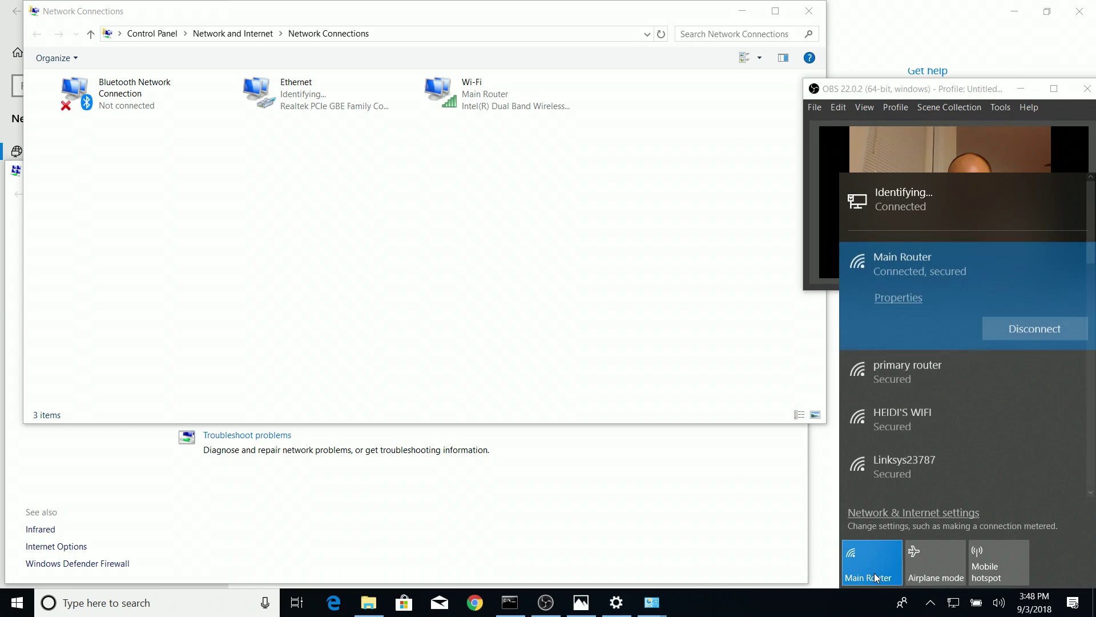
Turn Wi-Fi off so only Ethernet stays connected to primary router 2
left_click(874, 570)
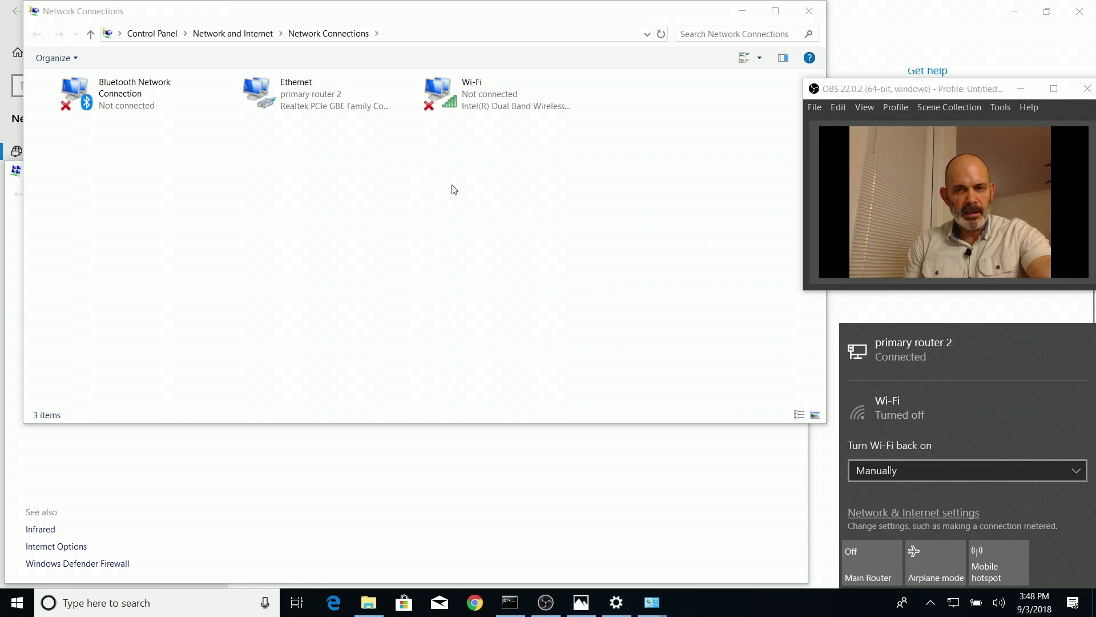
left_click(462, 259)
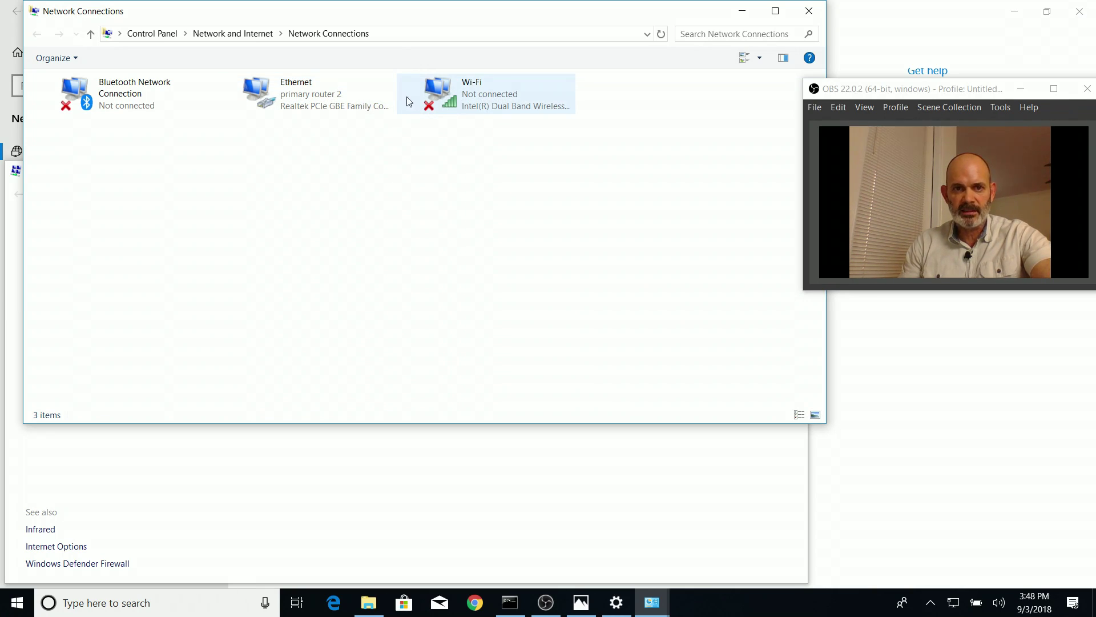
Show the Ethernet status details, revealing gateway and DHCP server 192.168.1.1
right_click(331, 102)
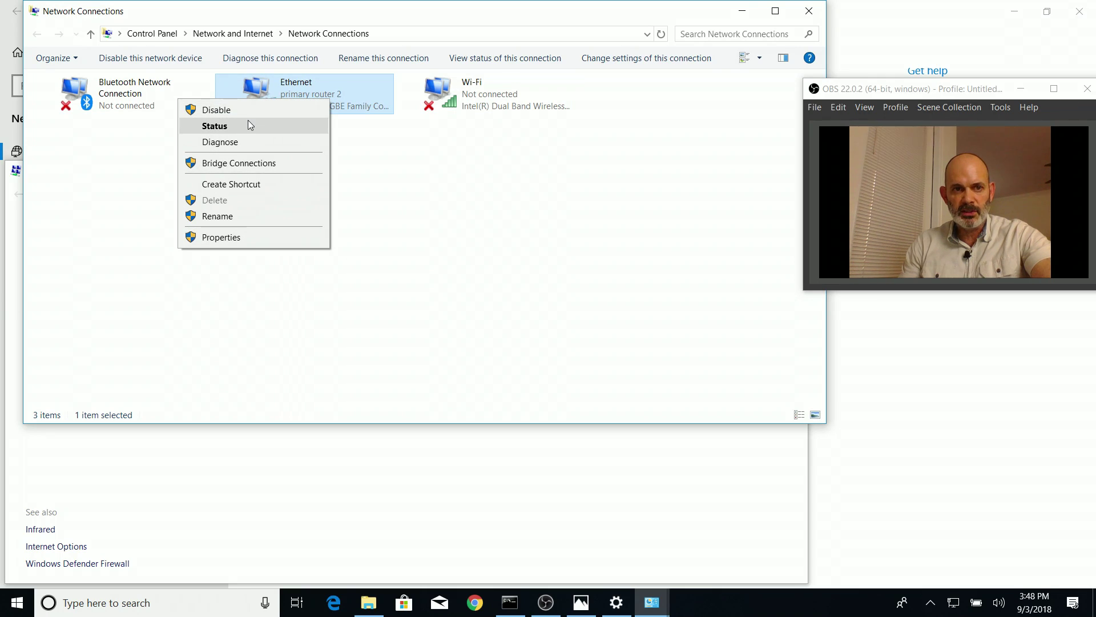
left_click(250, 127)
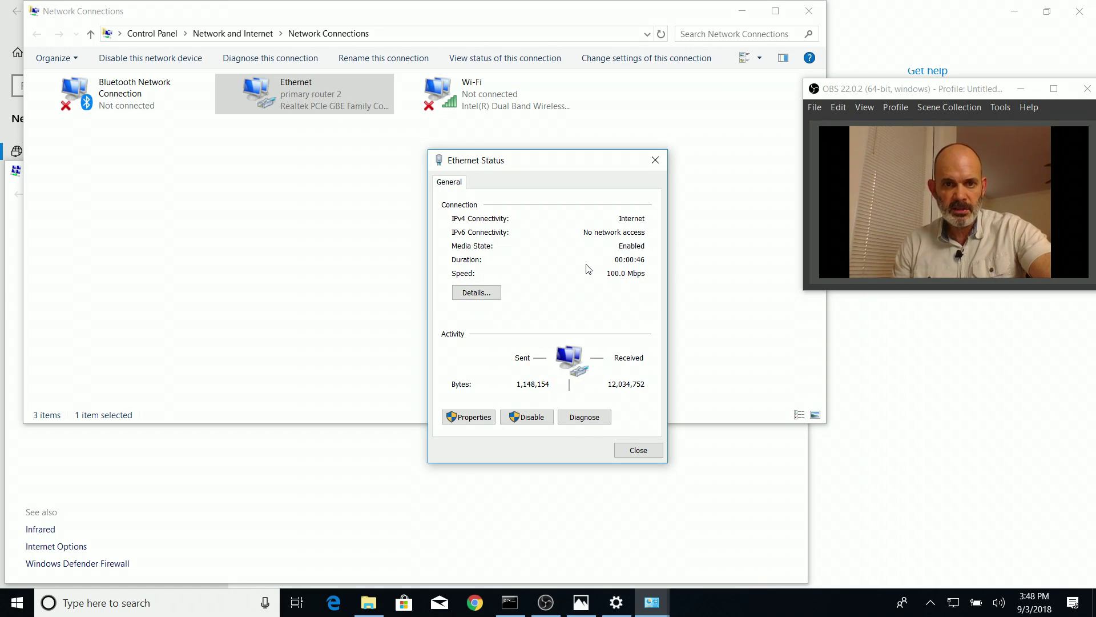
left_click(468, 291)
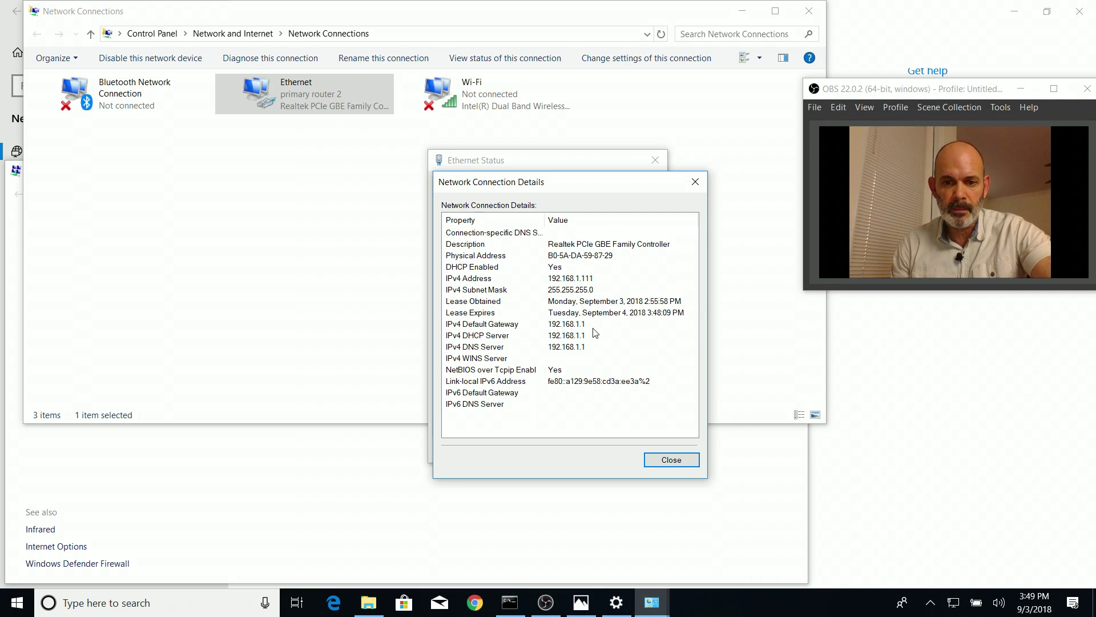
left_click(108, 603)
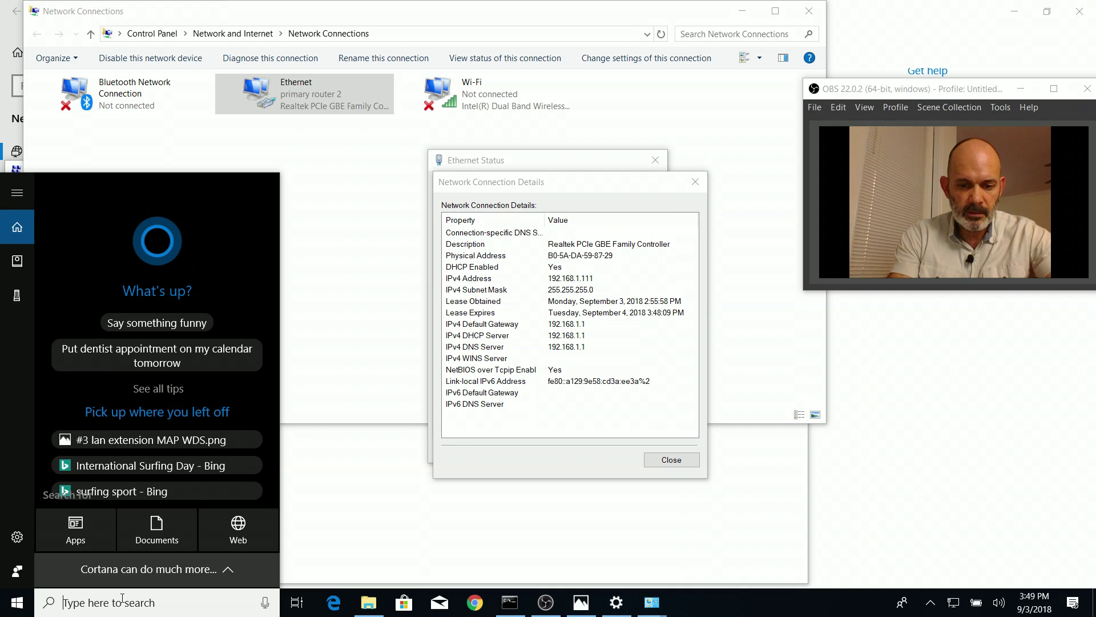
Note 192.168.1.1 in a new Notepad document and close the Ethernet Details and Status dialogs
type("notepad")
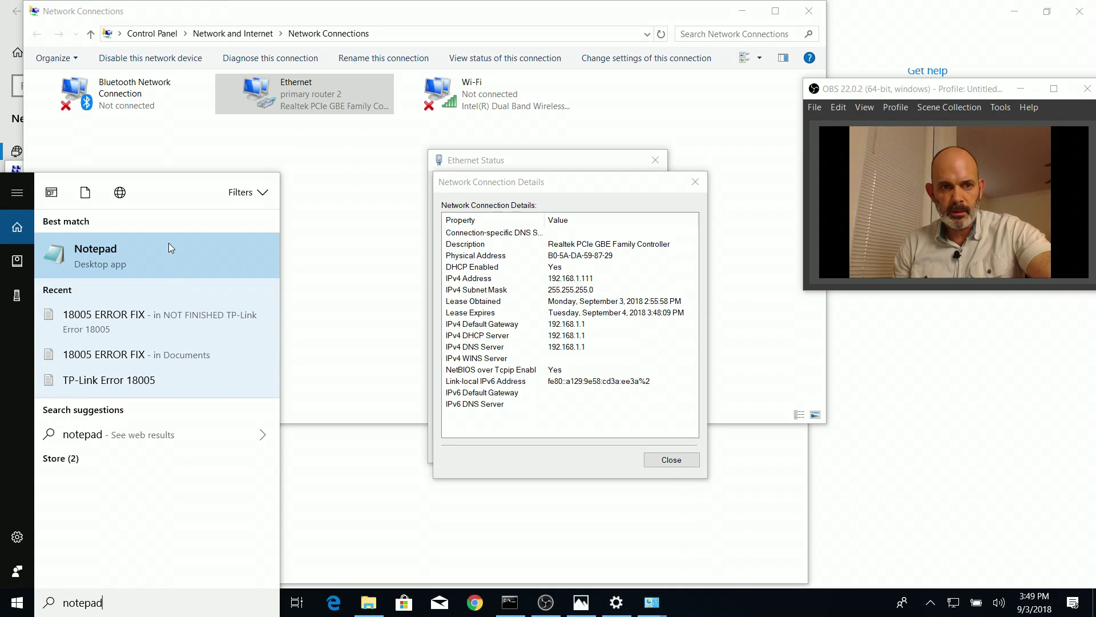
left_click(165, 247)
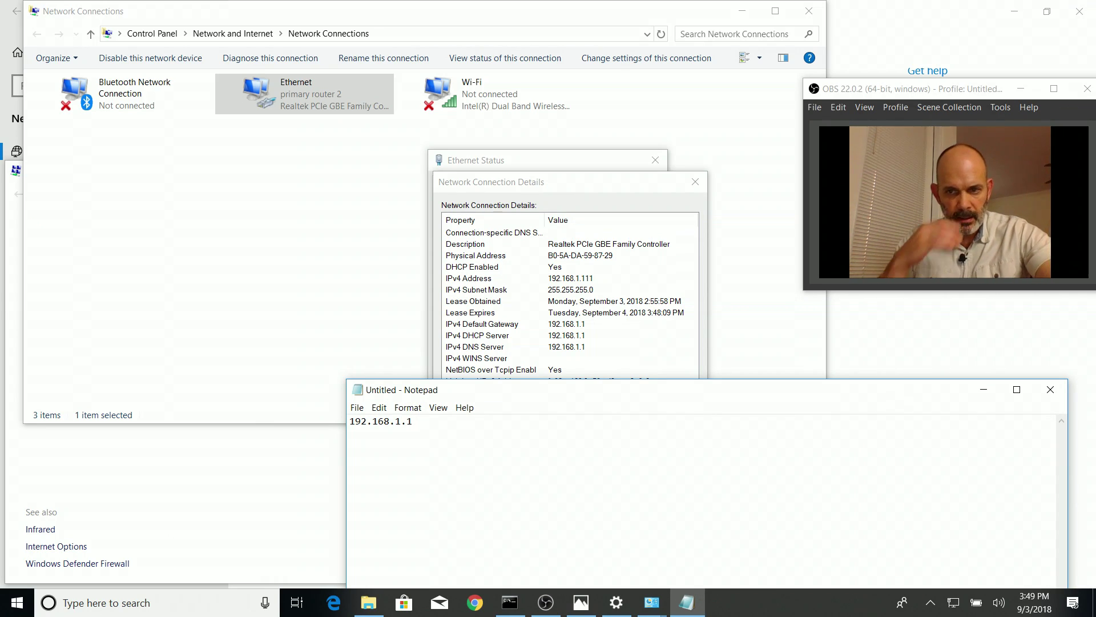
left_click_drag(491, 394, 491, 485)
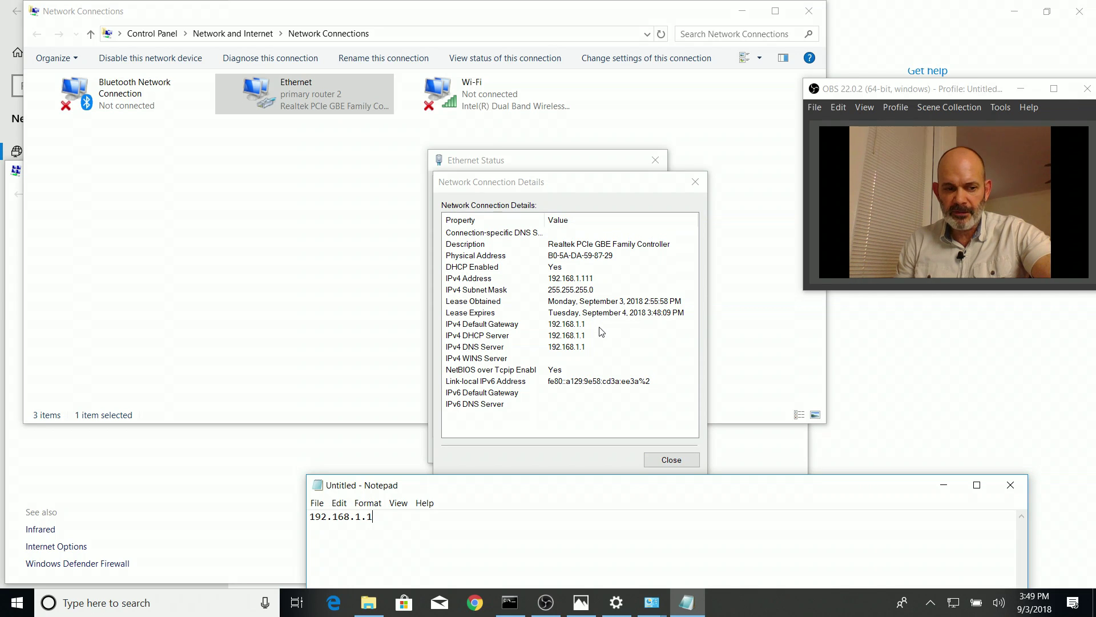
left_click(693, 464)
left_click(693, 464)
left_click(638, 453)
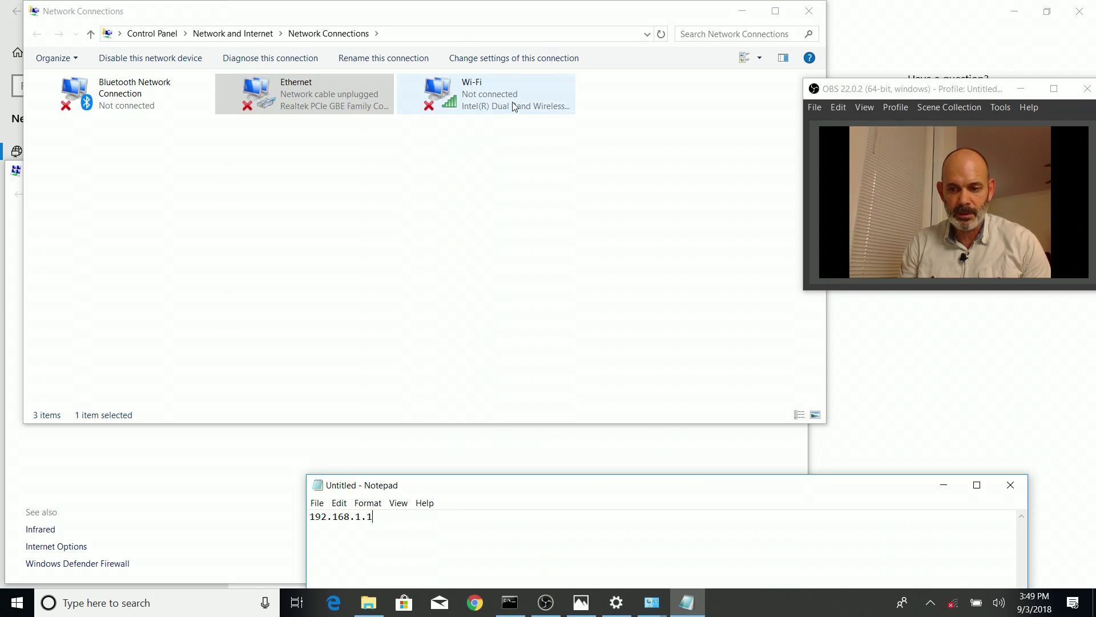
Turn Wi-Fi back on and connect to the Main Router network
left_click(955, 605)
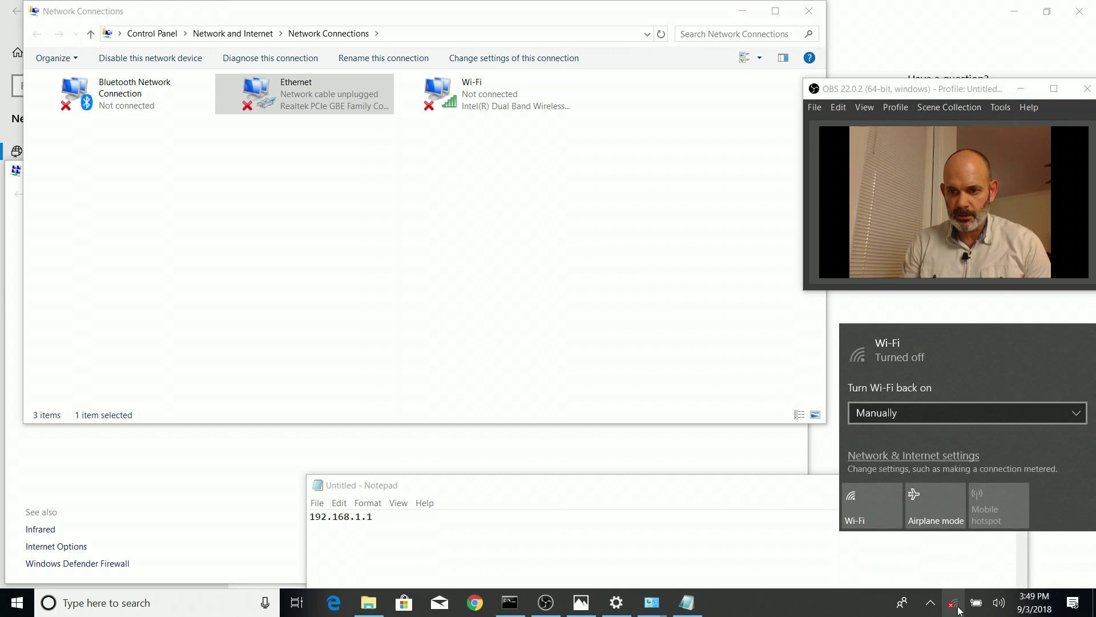
left_click(877, 550)
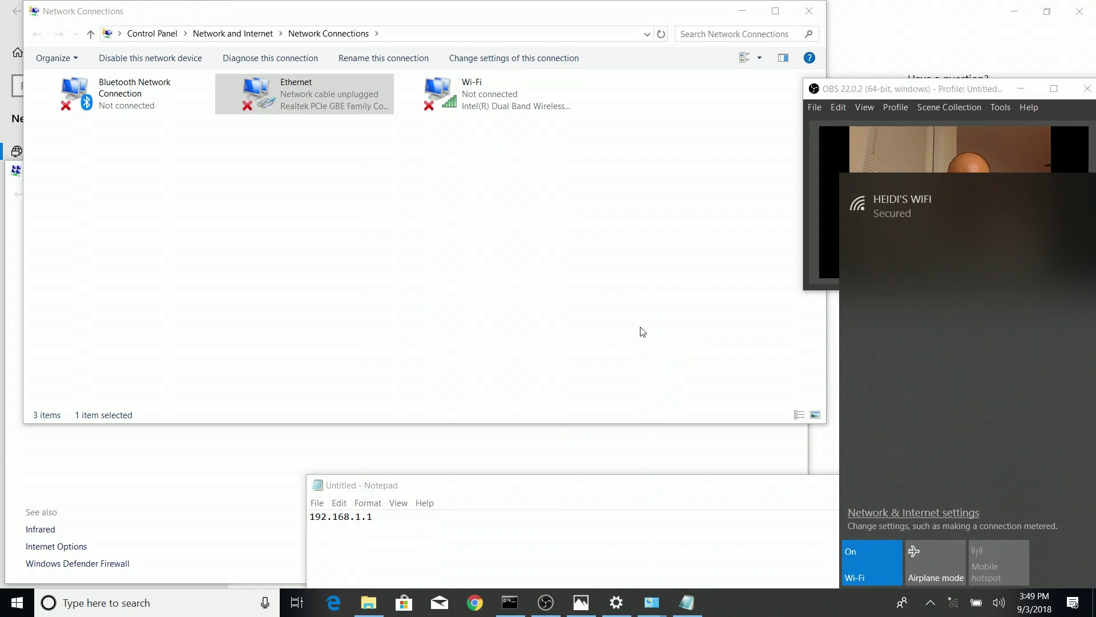
left_click(931, 249)
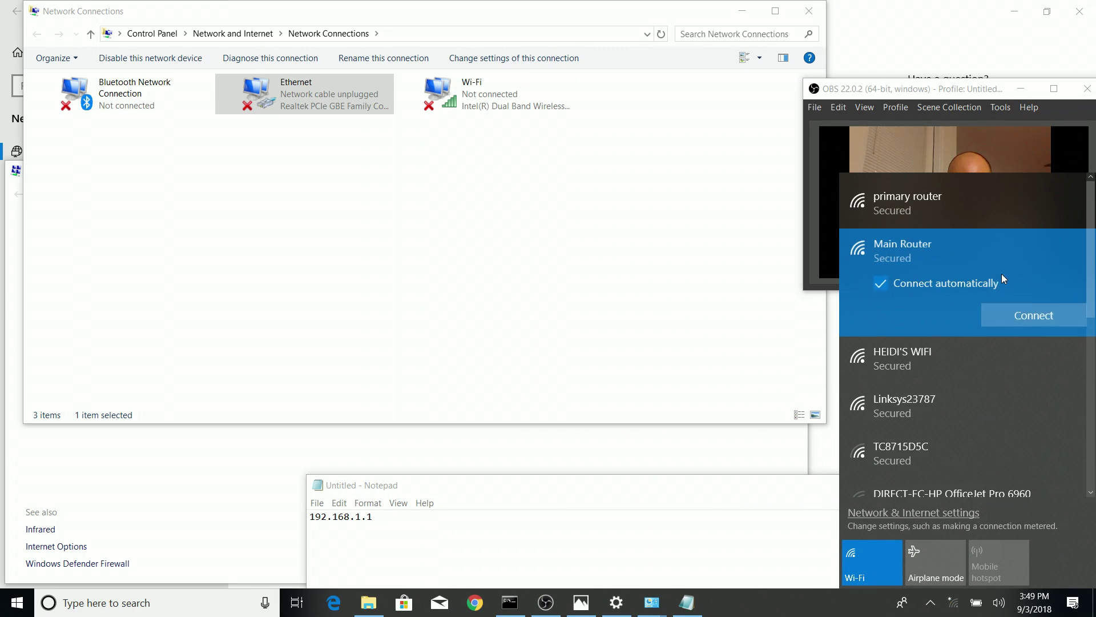
left_click(1028, 317)
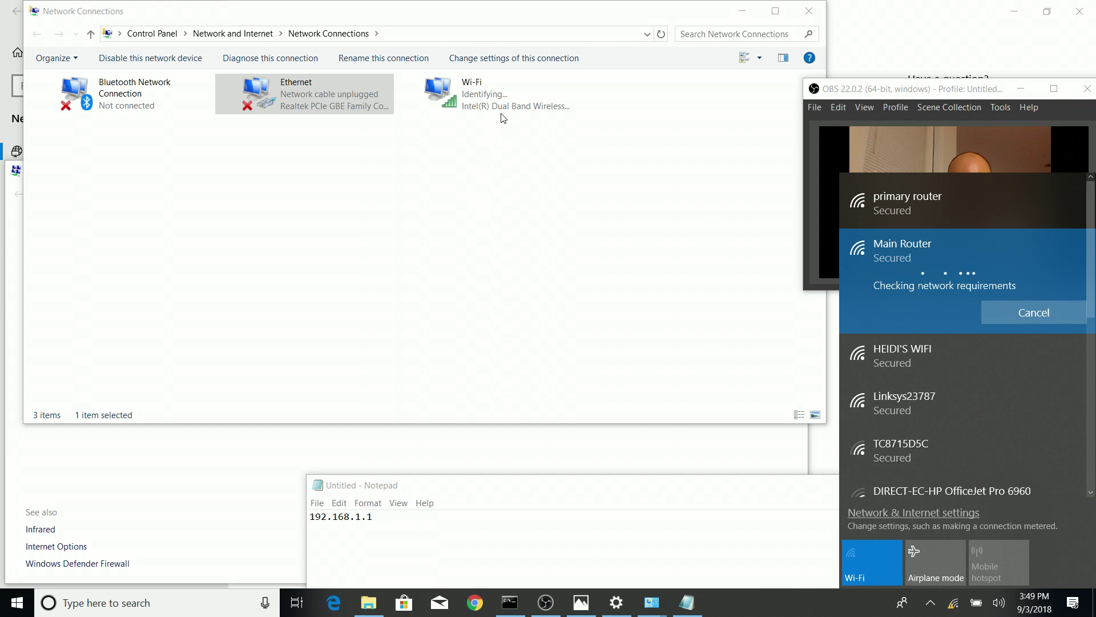
left_click(501, 166)
left_click(502, 162)
Check the Wi-Fi connection's status and details, including its IPv4 Default Gateway
right_click(473, 99)
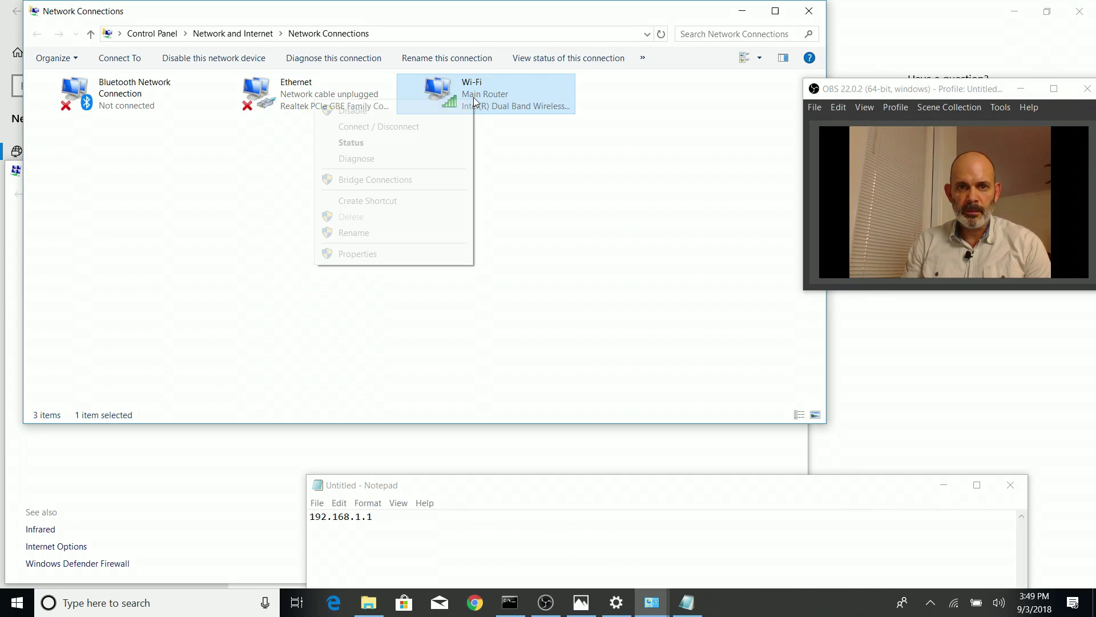
left_click(372, 142)
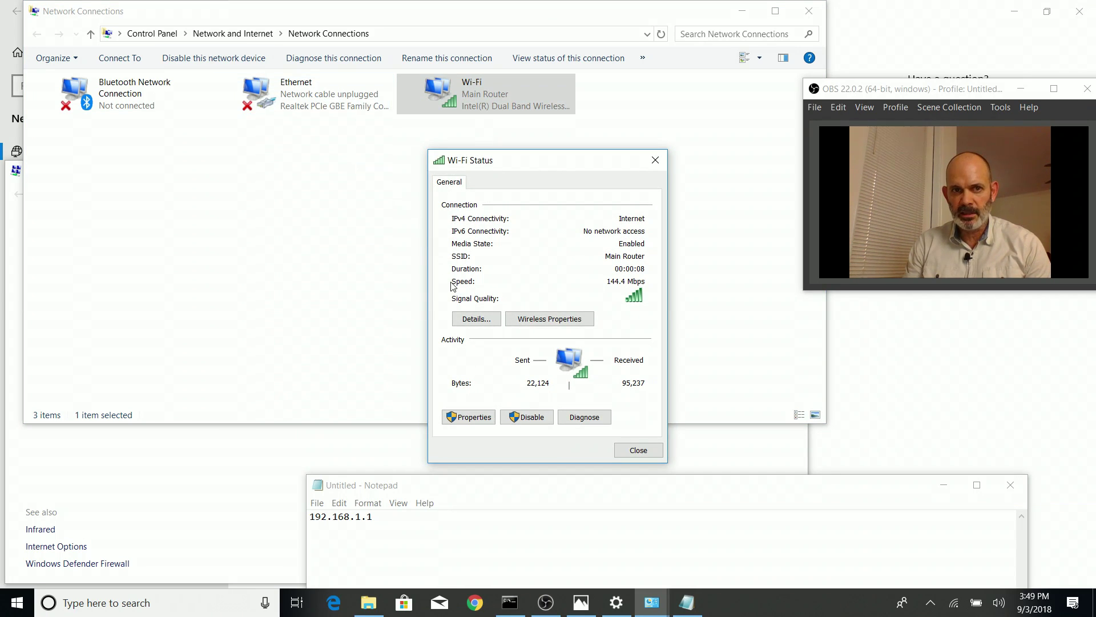
left_click(480, 318)
left_click(577, 324)
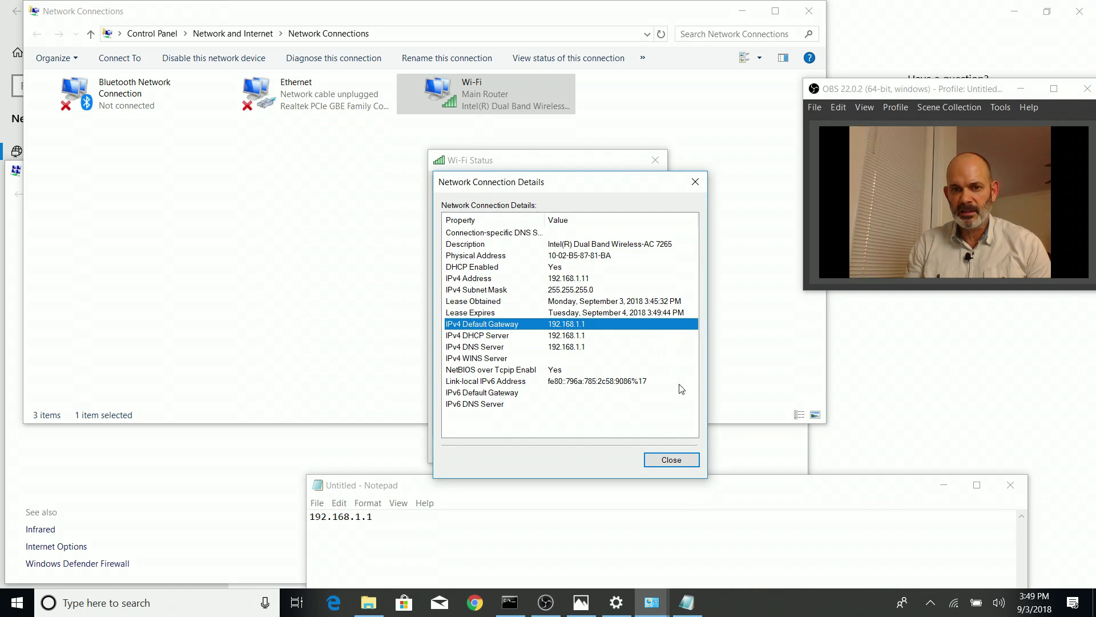
left_click(671, 460)
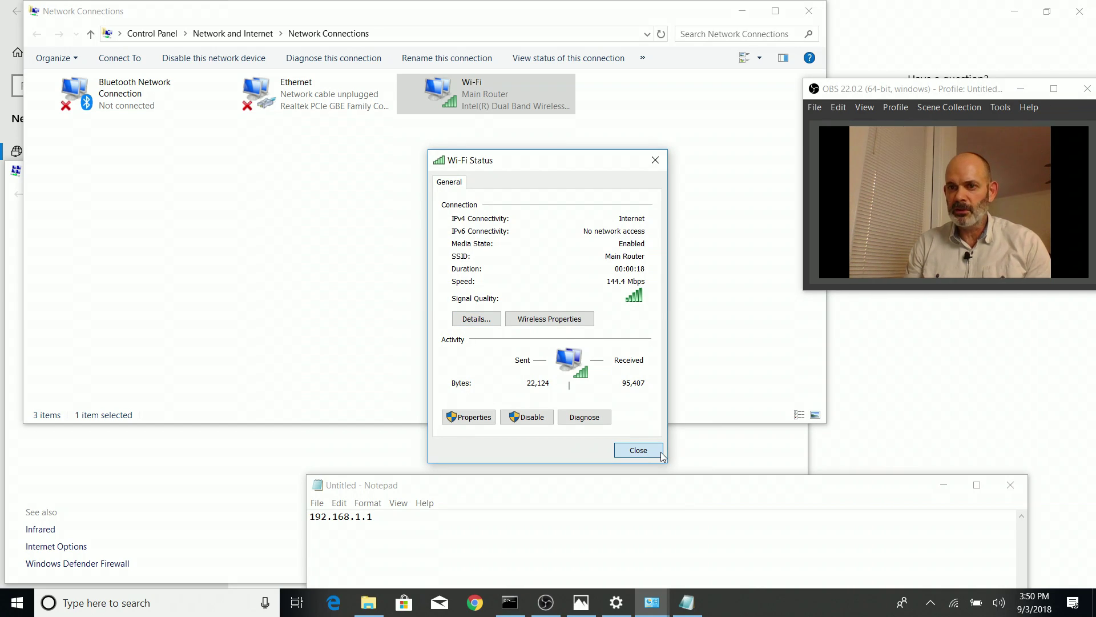
left_click(661, 454)
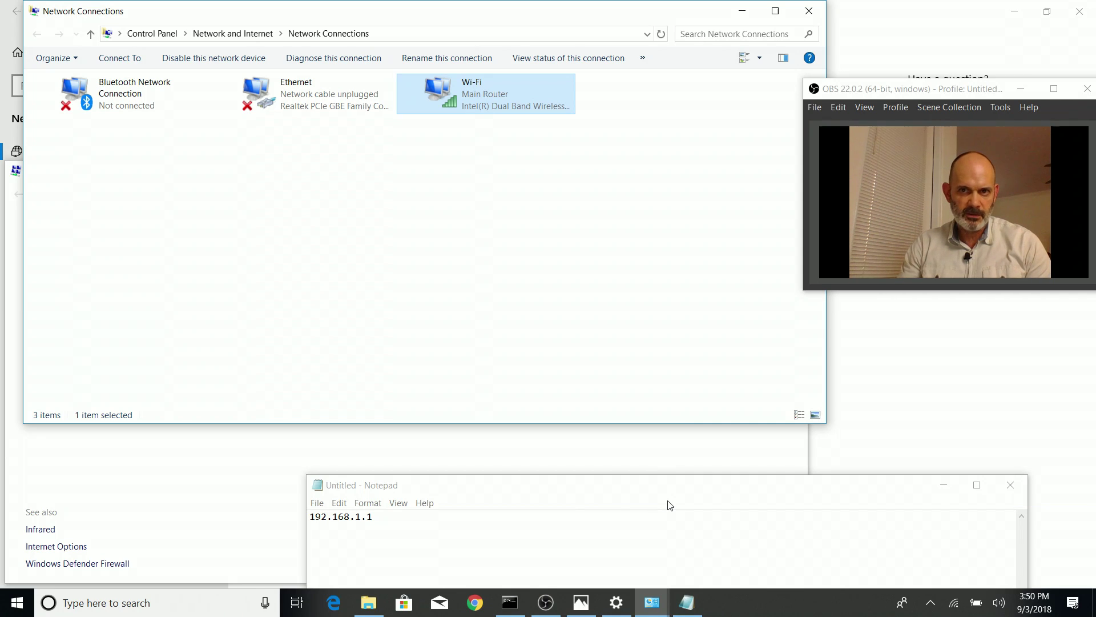
Close Network Connections, Windows Settings and the Network and Sharing Center
left_click(815, 10)
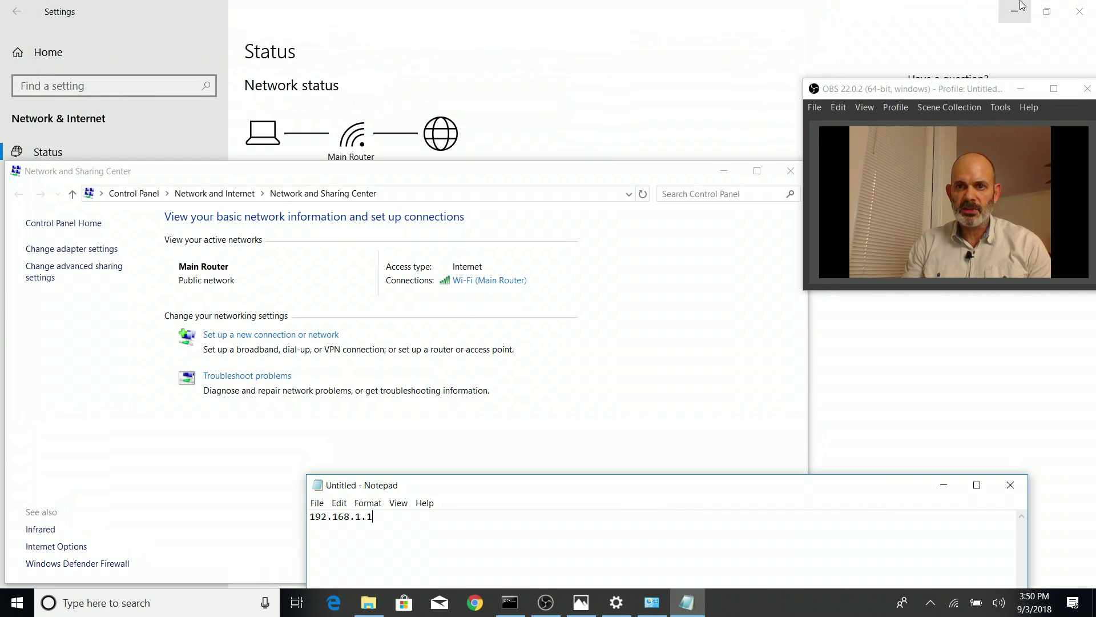
left_click(1080, 10)
left_click(1080, 10)
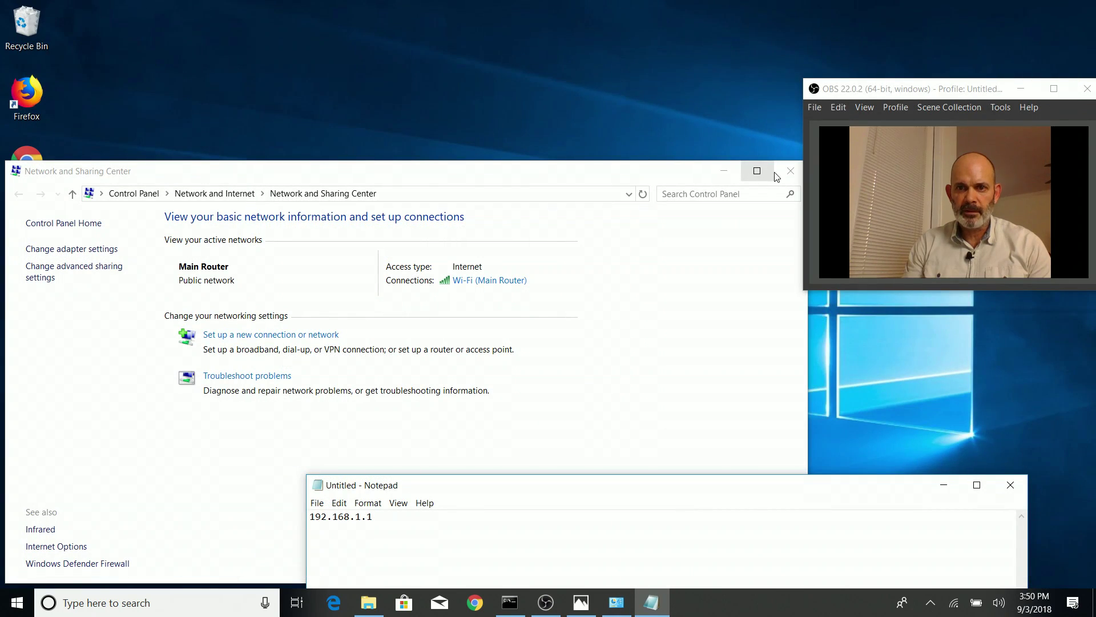
left_click(790, 170)
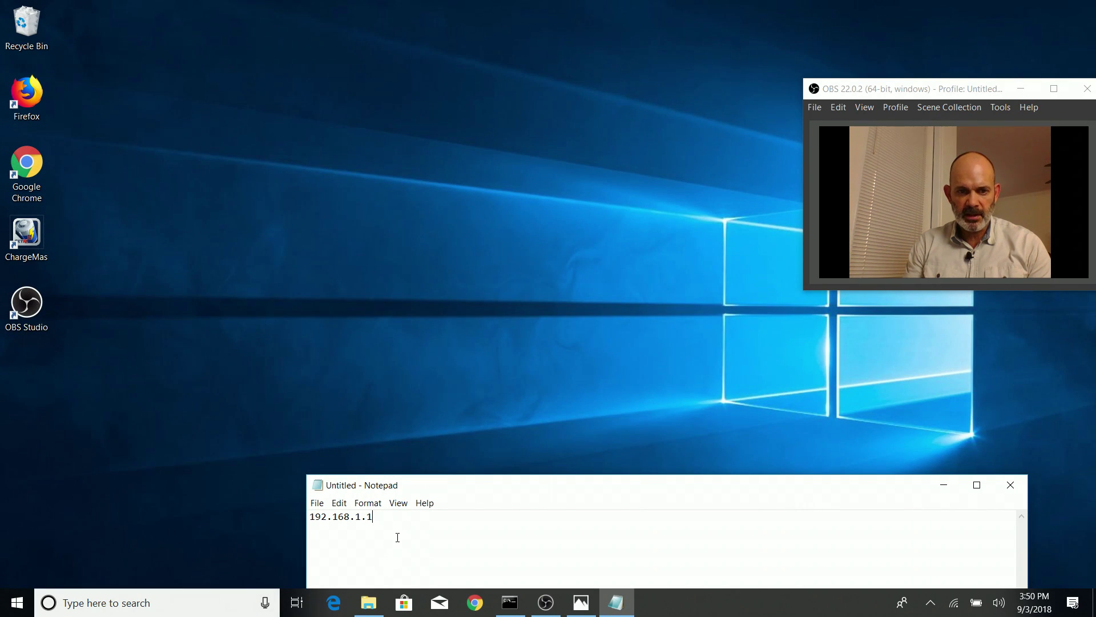
Copy the router address 192.168.1.1 from Notepad
left_click_drag(392, 523, 272, 529)
right_click(336, 514)
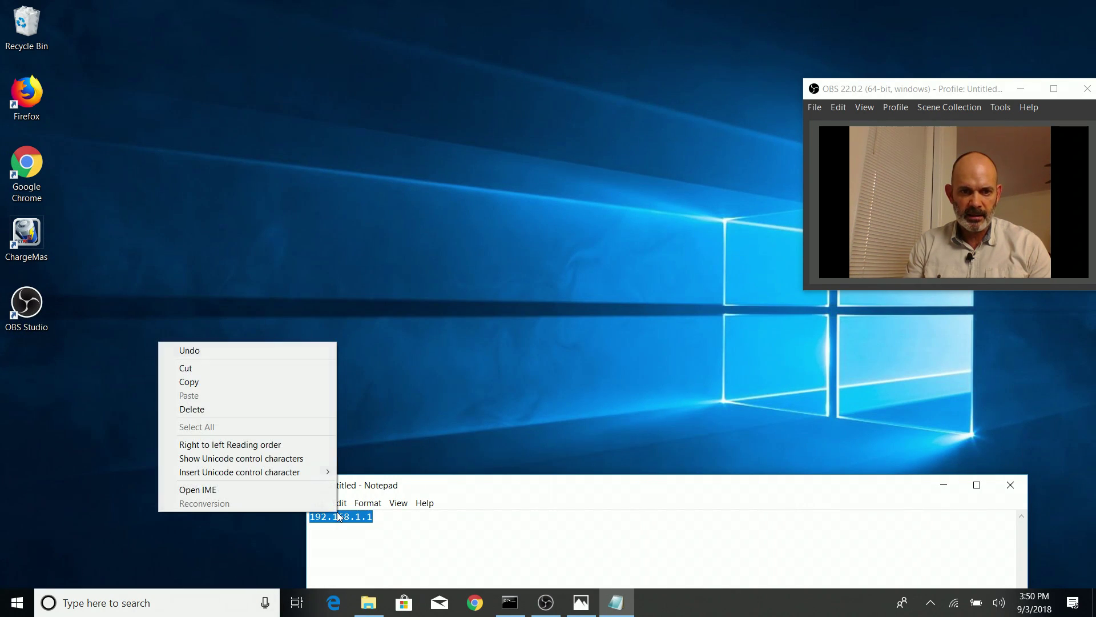
left_click(211, 384)
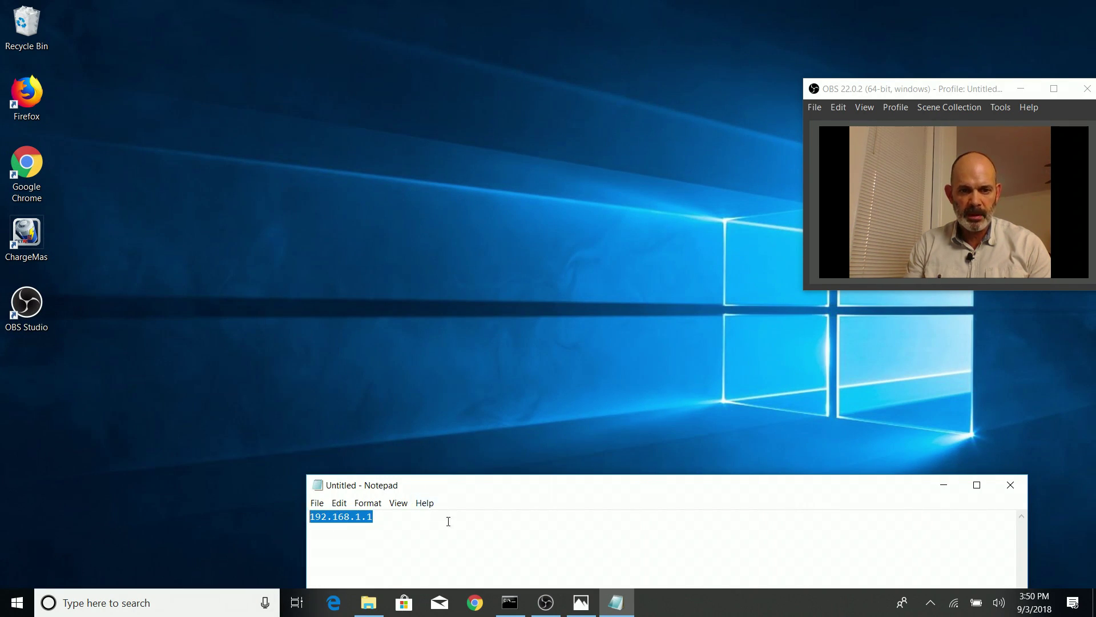
right_click(474, 602)
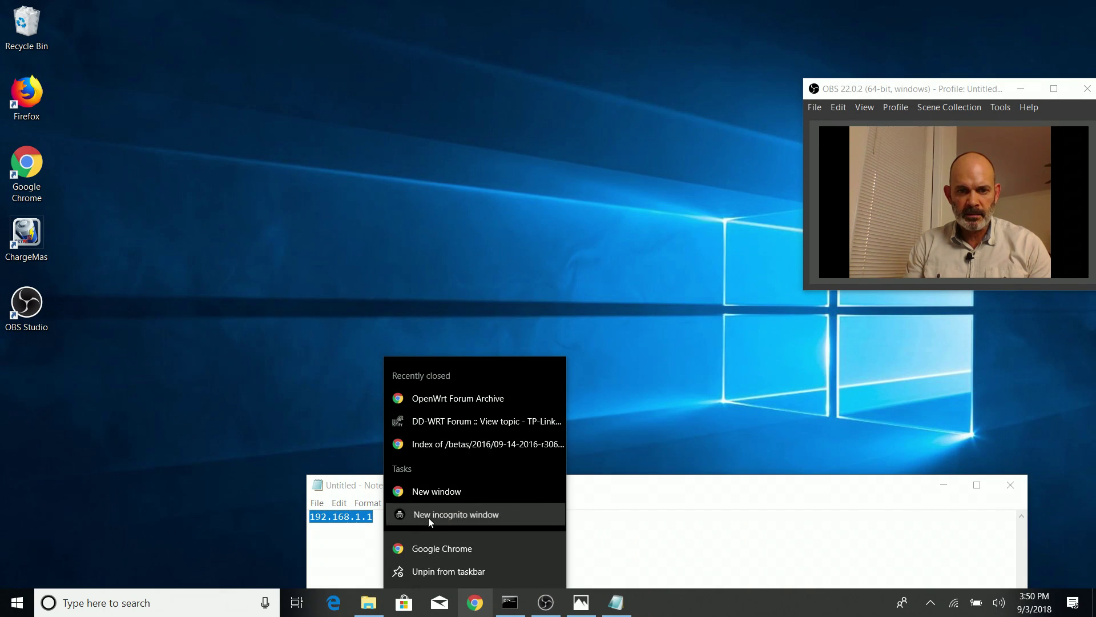
Load 192.168.1.1 in a maximized Chrome incognito window to reach the router sign-in prompt
left_click(428, 515)
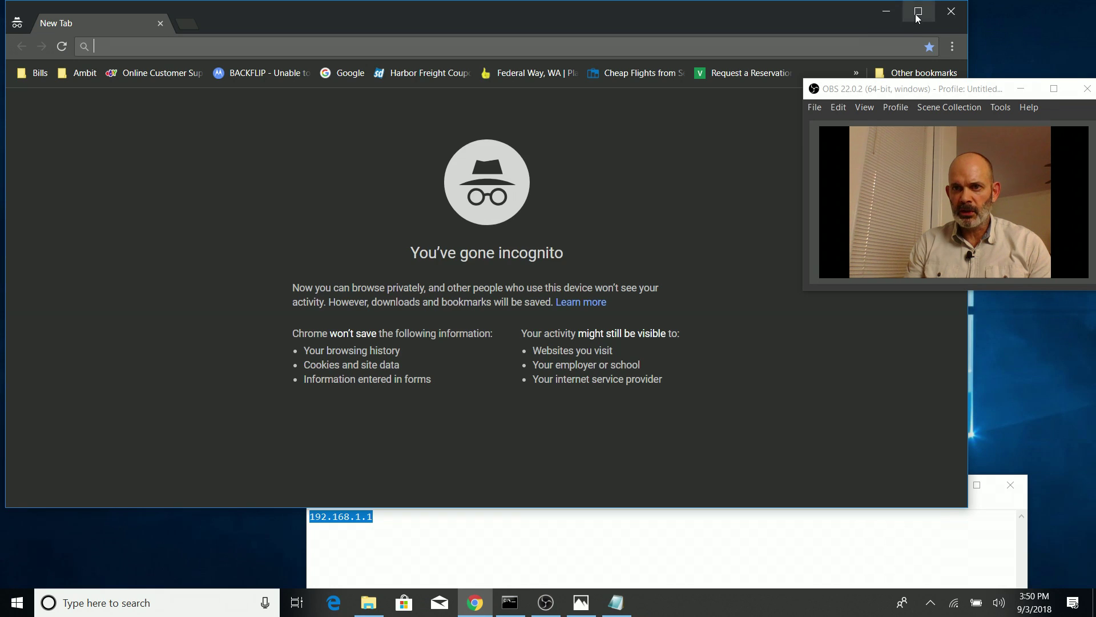
left_click(917, 14)
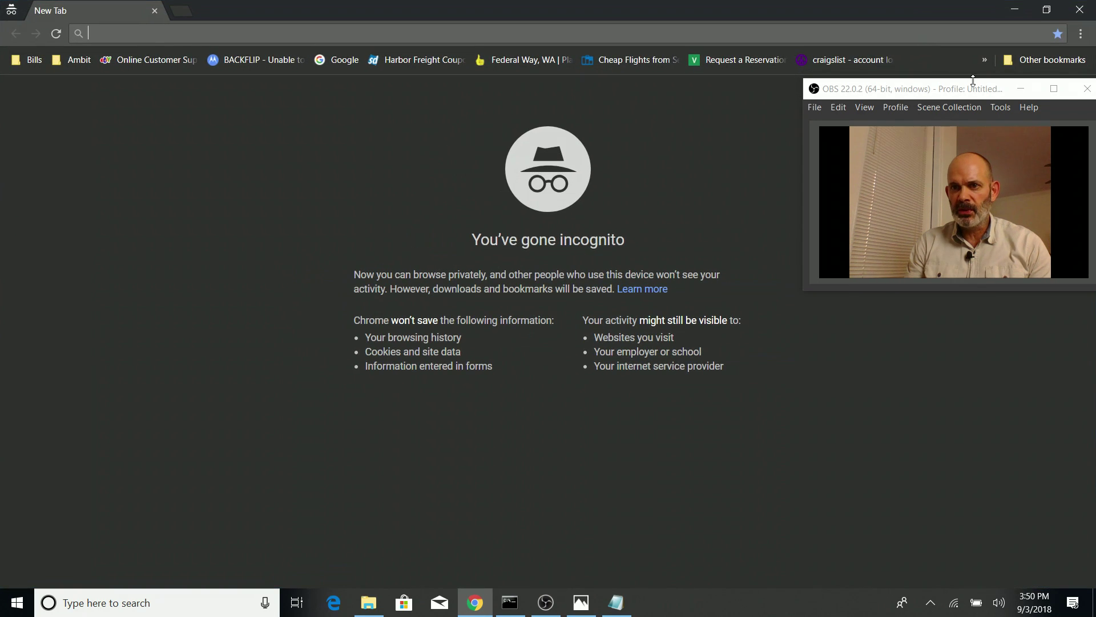
left_click_drag(975, 98, 1019, 187)
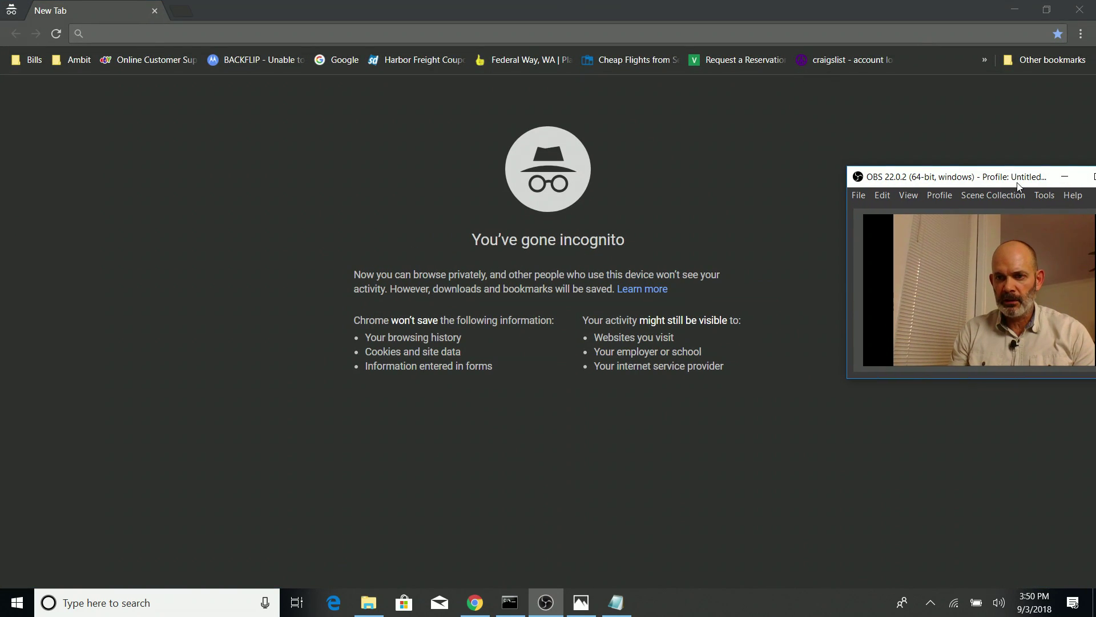
left_click(316, 33)
right_click(317, 32)
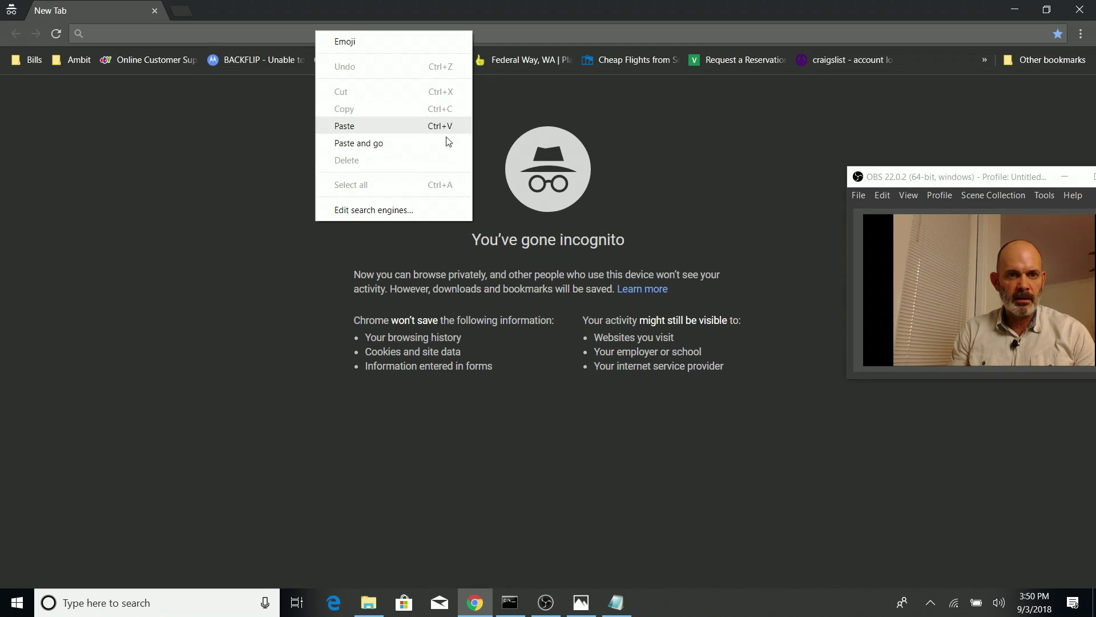
left_click(424, 127)
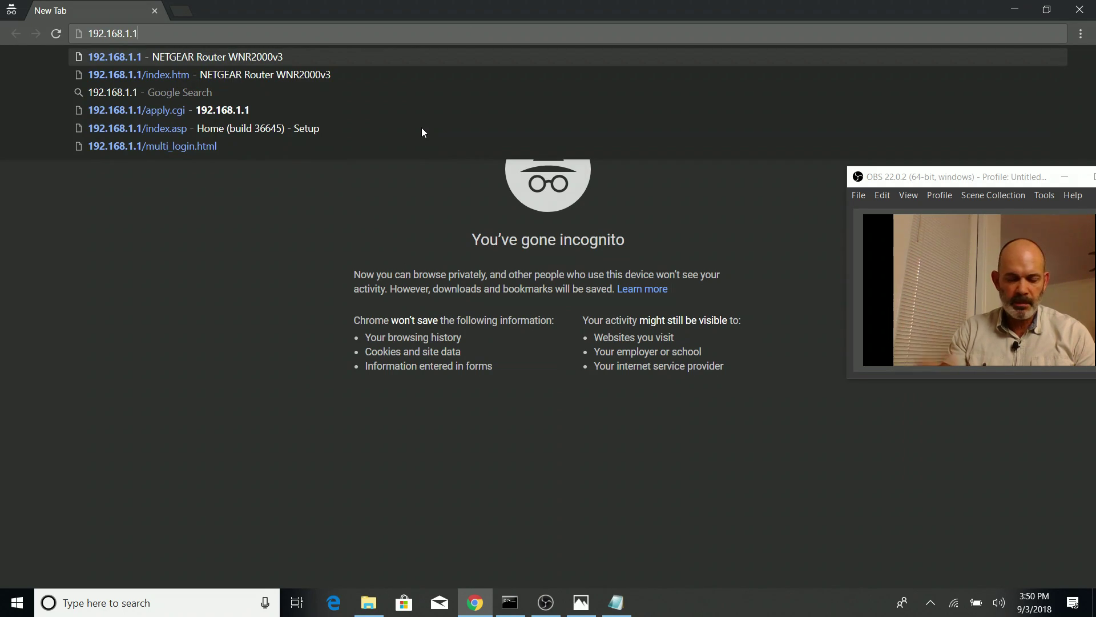
key("Return")
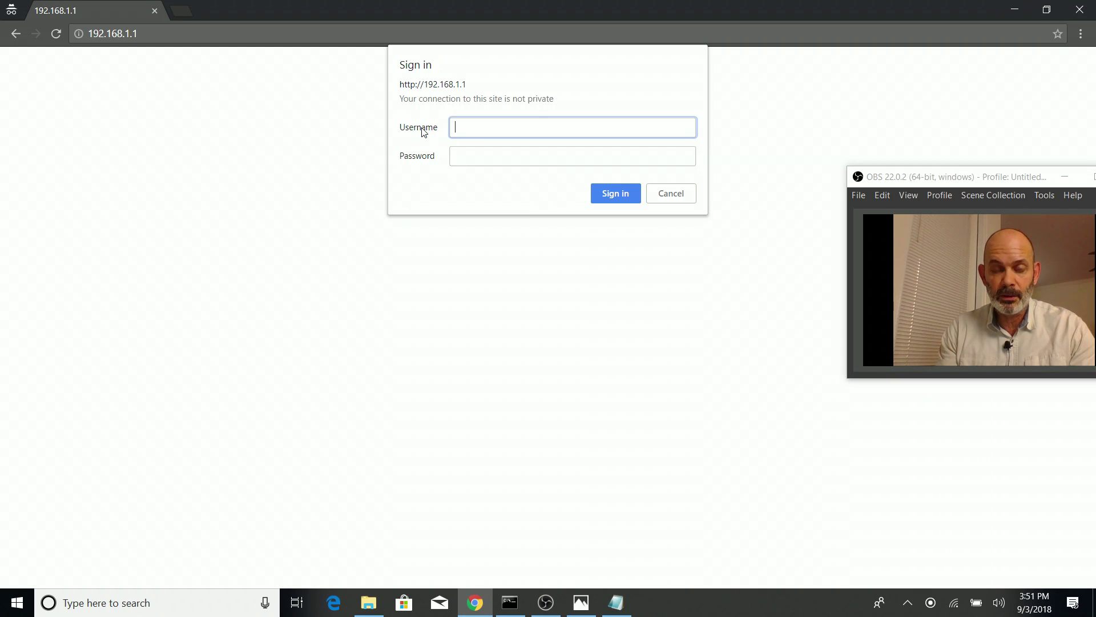
Sign in to the router with the admin username and password
type("admin")
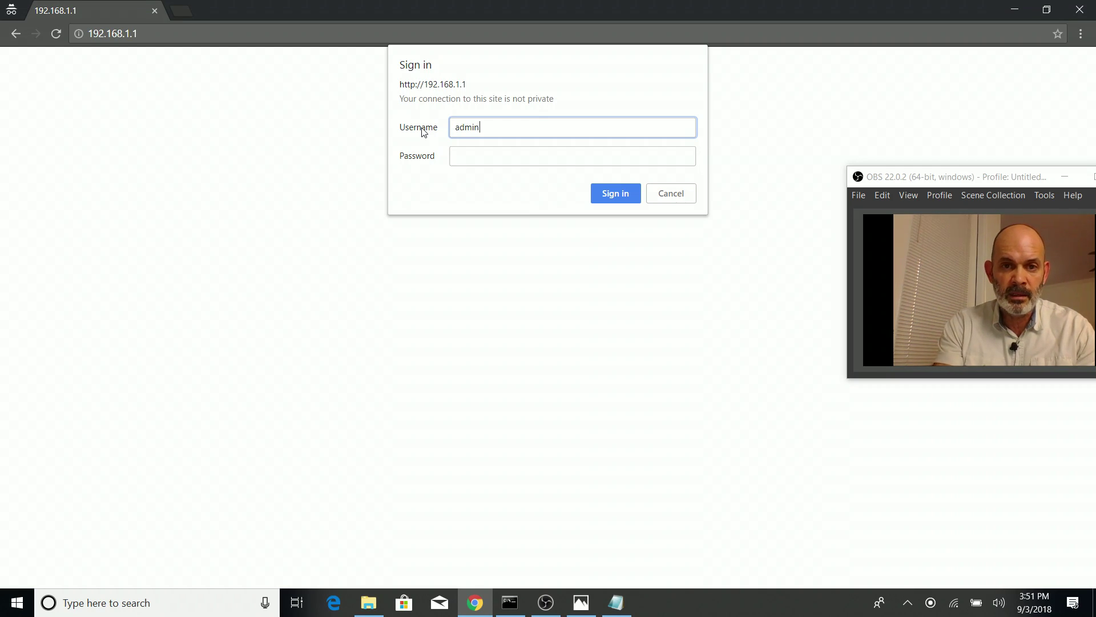
key("Tab")
type("password")
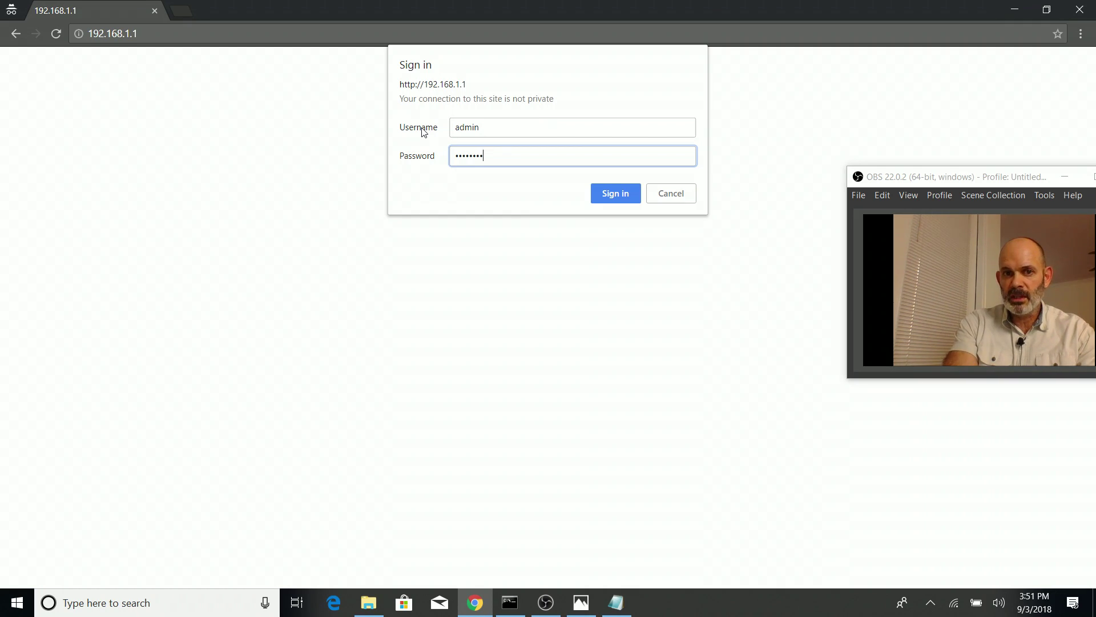
key("Return")
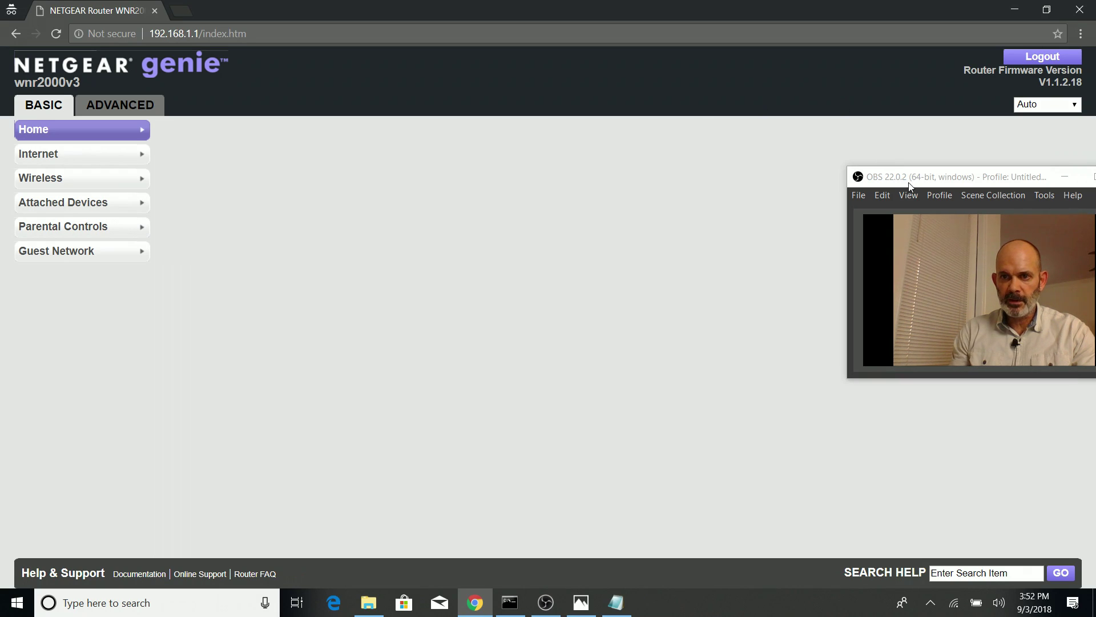
Open ADVANCED > Setup > LAN Setup (DHCP 192.168.1.2–254), then view the WDS diagram in Photos
left_click_drag(911, 182, 30, 433)
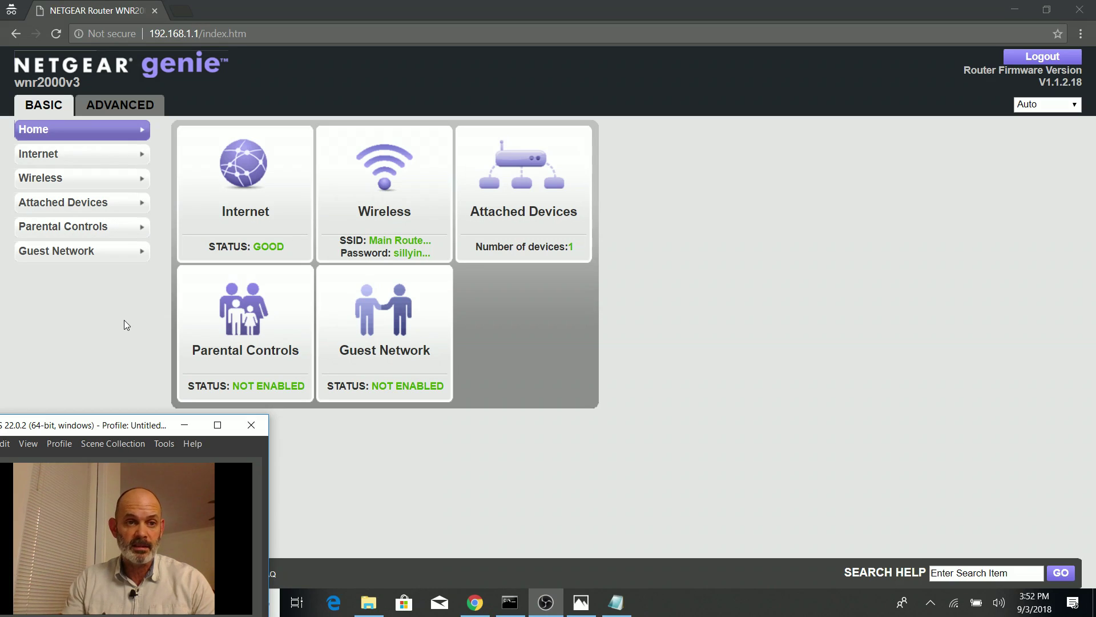
left_click(132, 108)
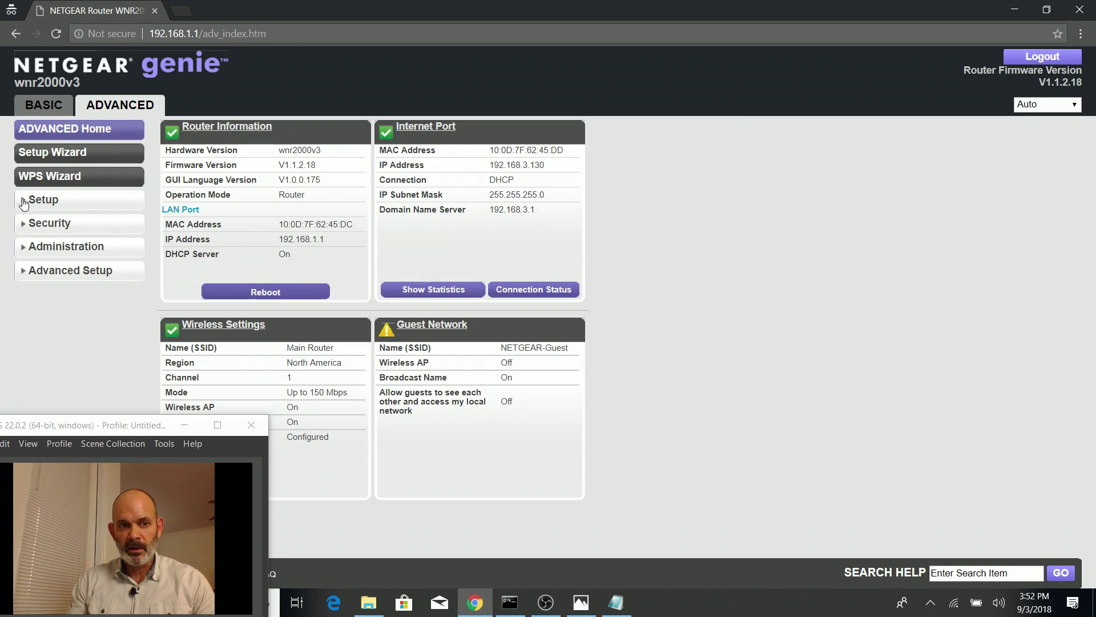
left_click(23, 202)
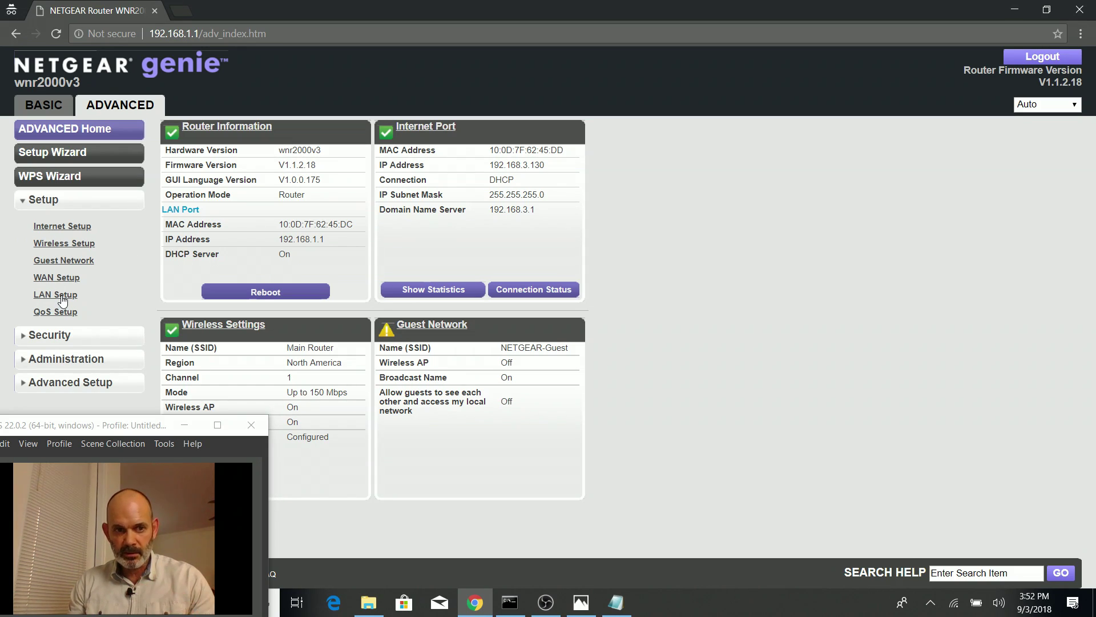
left_click(63, 298)
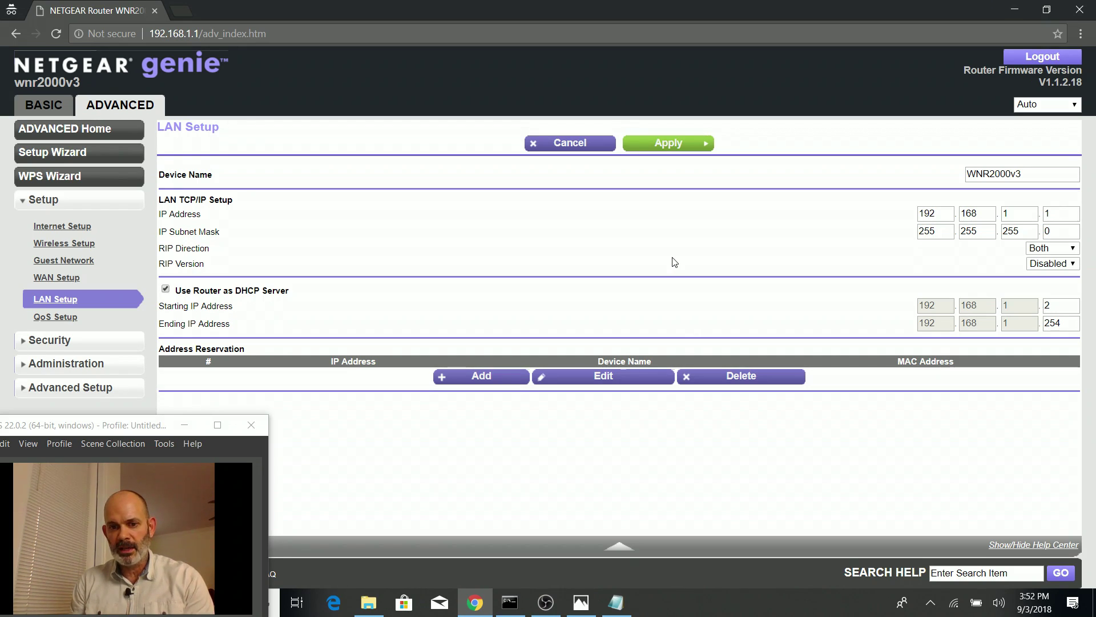
left_click(581, 603)
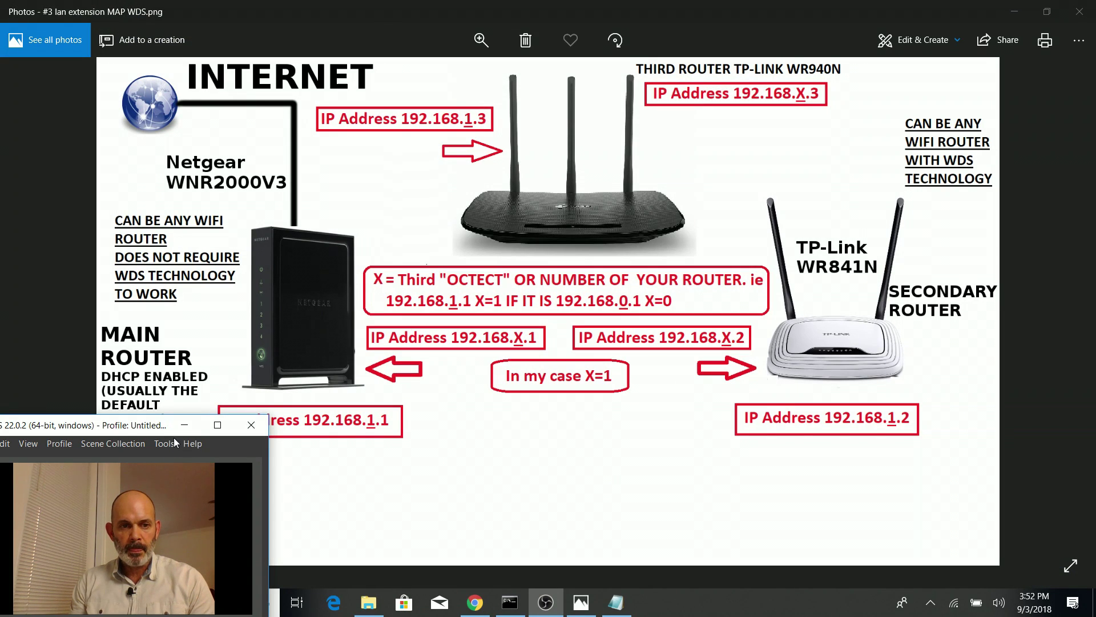
left_click_drag(147, 432, 604, 453)
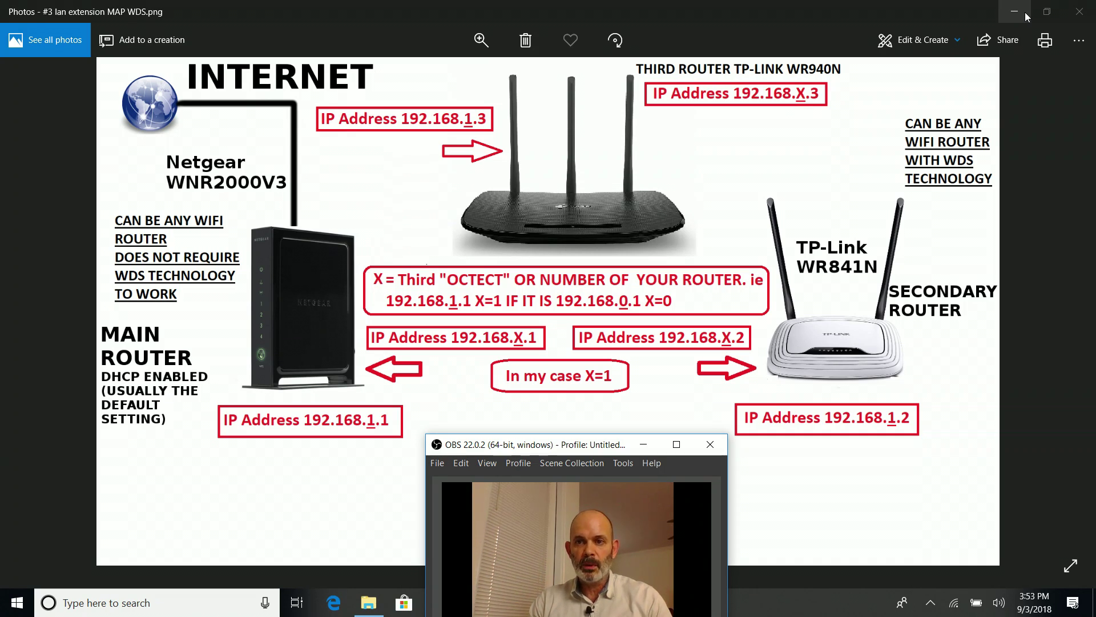
Minimize the Photos diagram to return to the router's LAN Setup page
left_click(1025, 12)
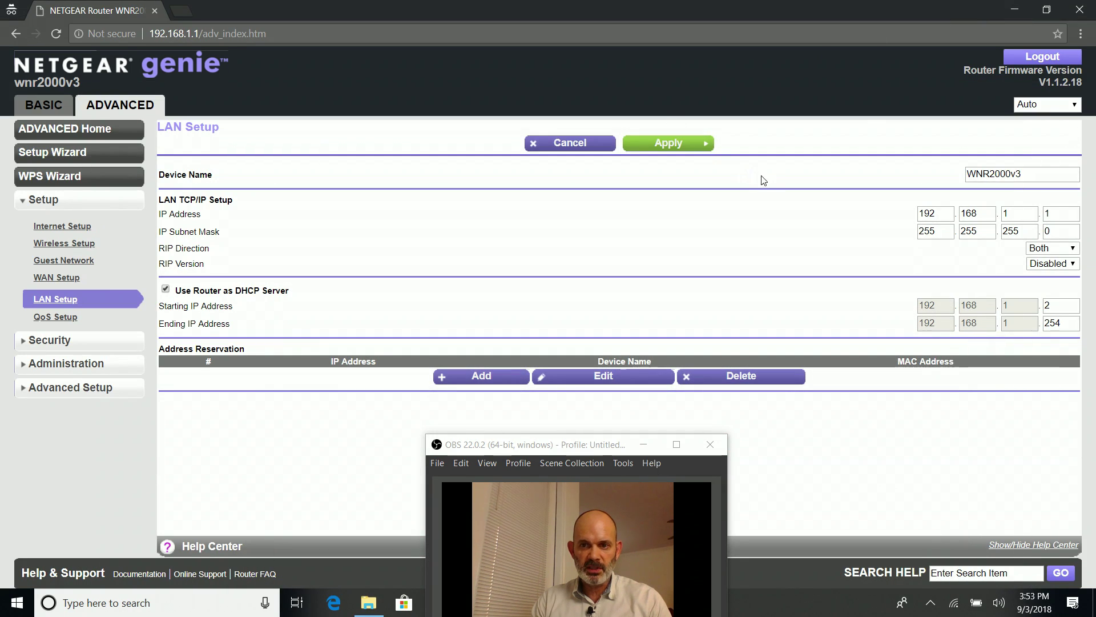
Change the last octet of the DHCP Starting IP Address to 10, making it 192.168.1.10
double_click(1063, 305)
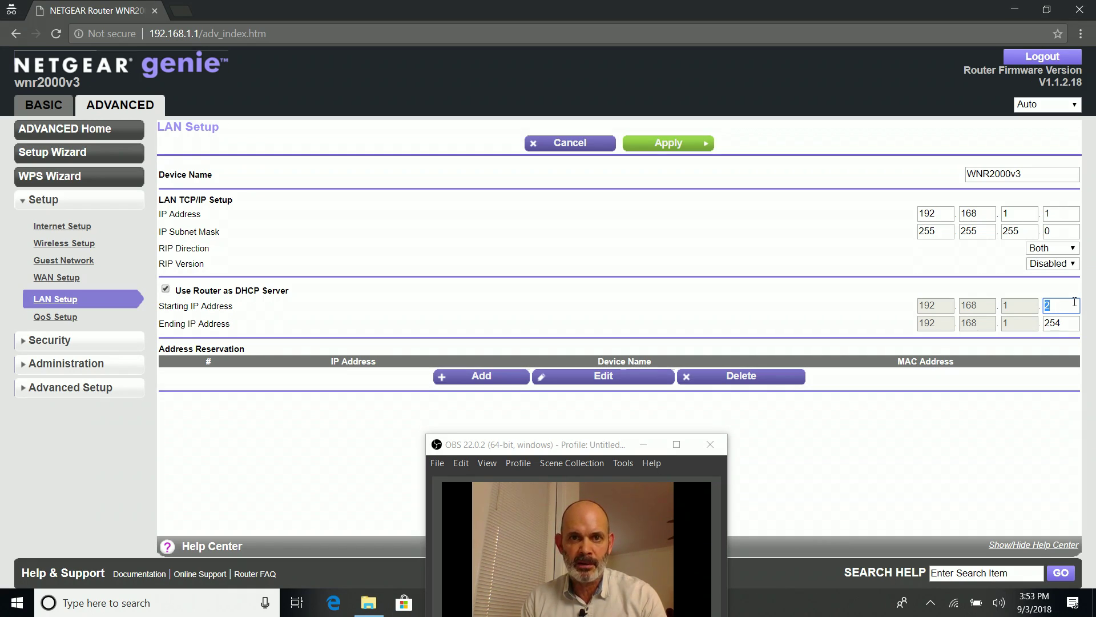
type("10")
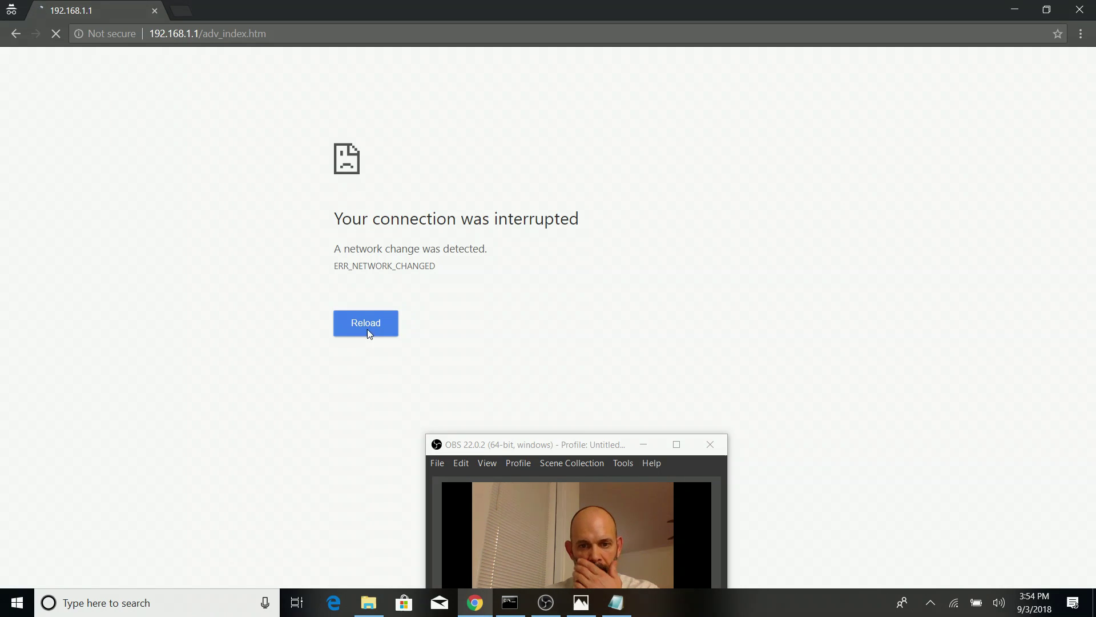
Reload the router page and open ADVANCED > Setup > LAN Setup to confirm the DHCP range 192.168.1.10–192.168.1.254
left_click(368, 328)
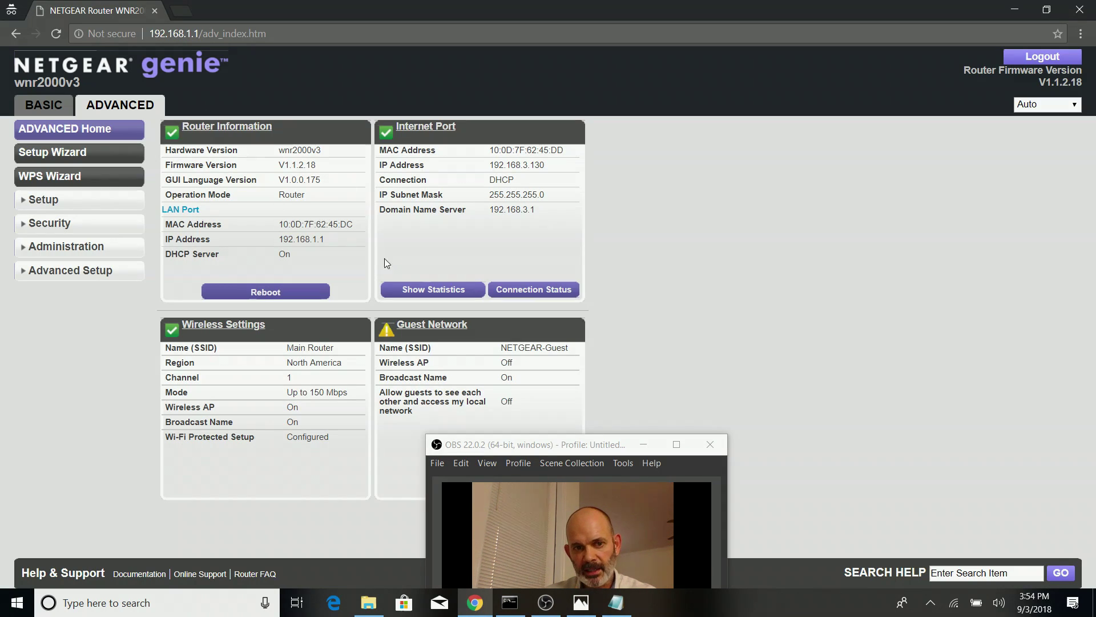
left_click(38, 201)
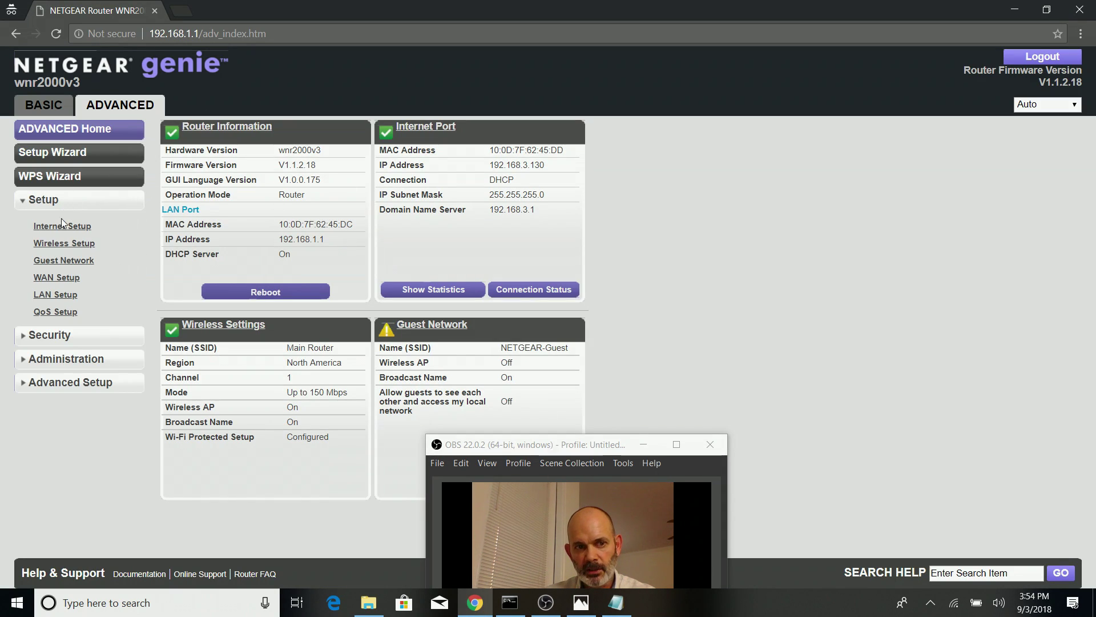
left_click(66, 297)
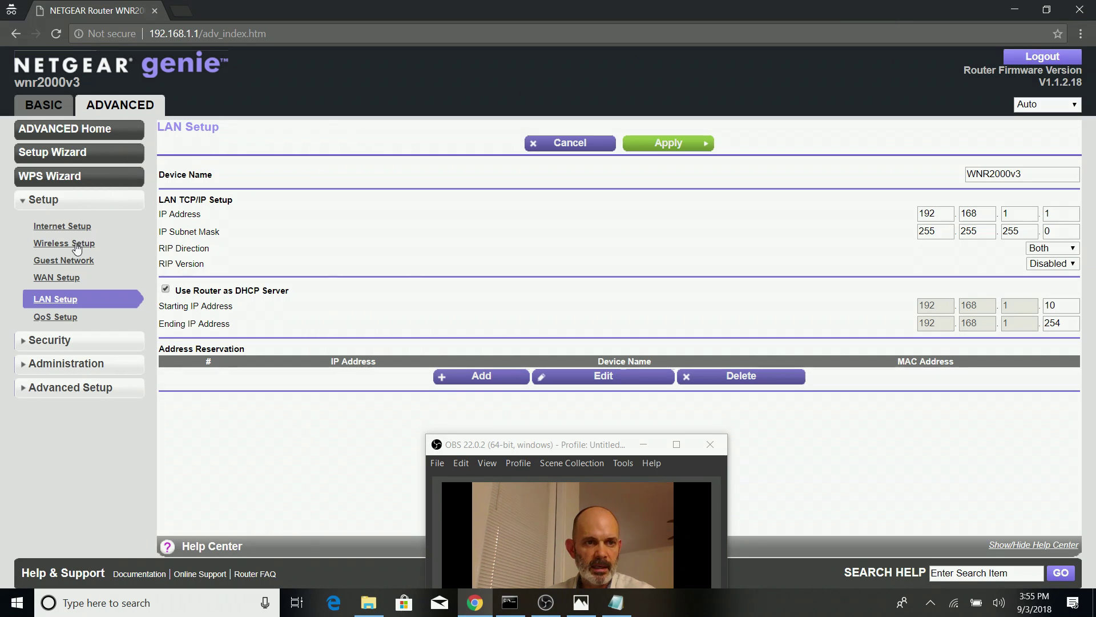
double_click(188, 34)
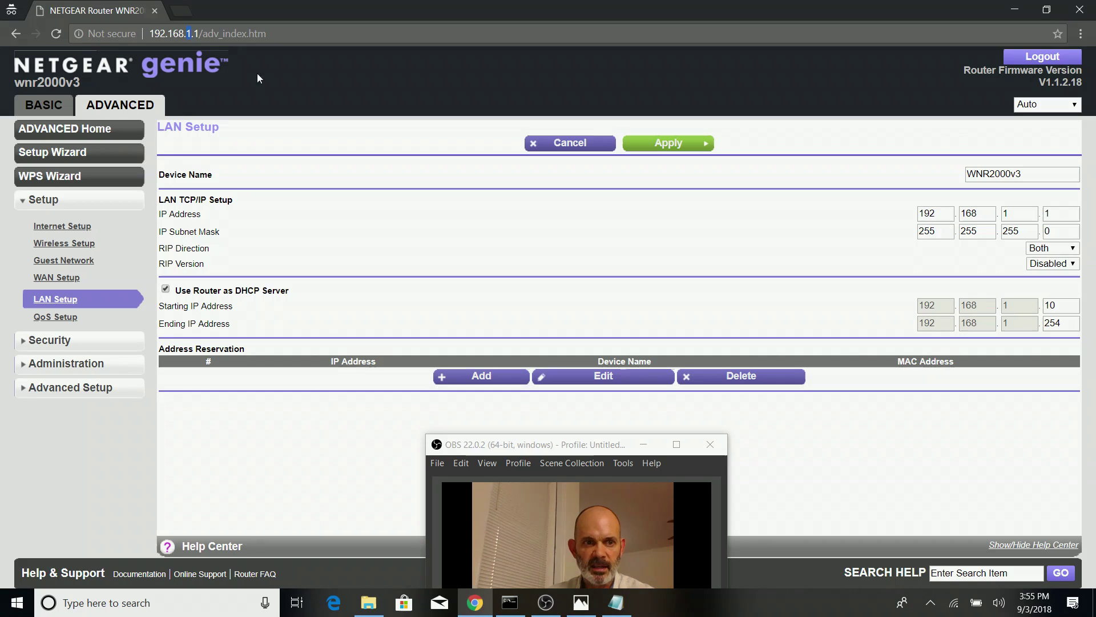
Open Wireless Setup and paste the 'Name (SSID)' label into Notepad below the router address
left_click(69, 242)
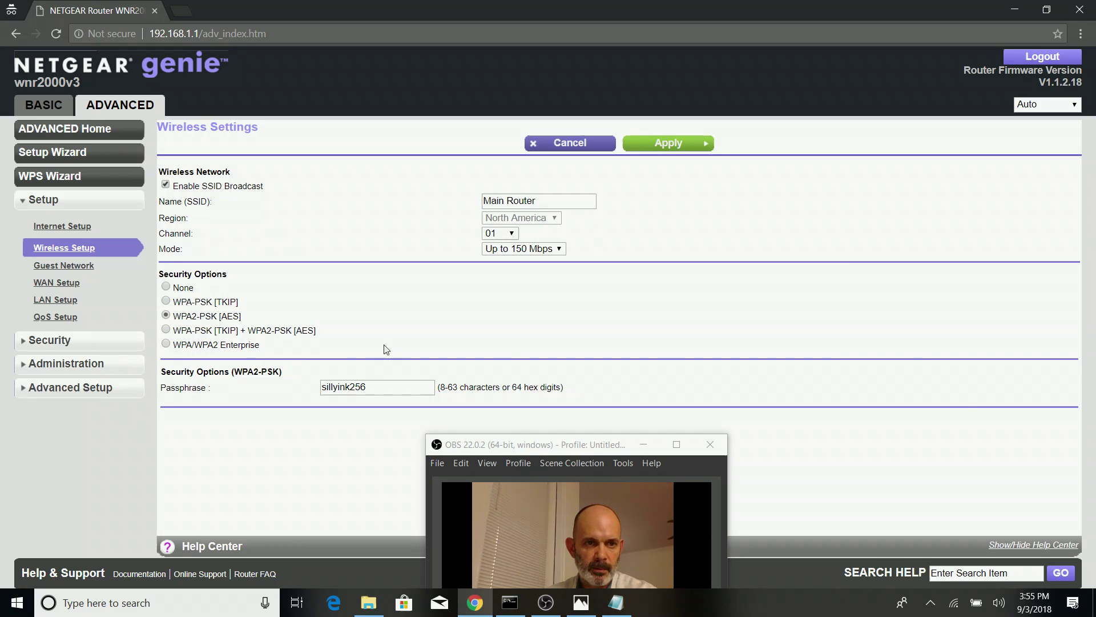
left_click_drag(212, 204, 163, 200)
key("ctrl+c")
right_click(172, 201)
left_click(194, 210)
left_click(616, 603)
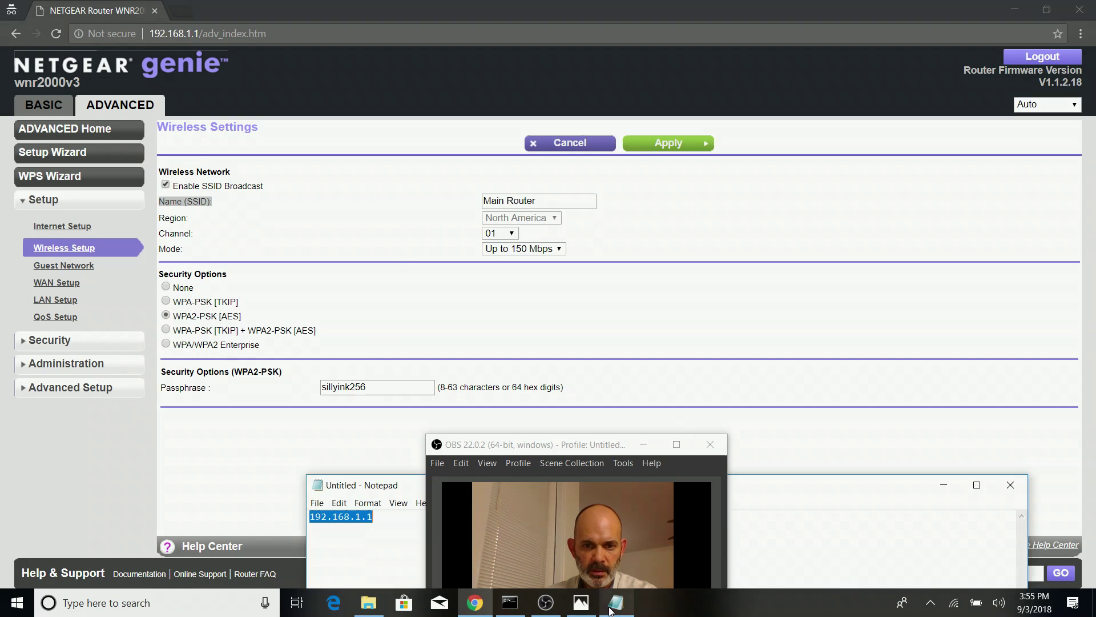
left_click_drag(810, 493, 573, 105)
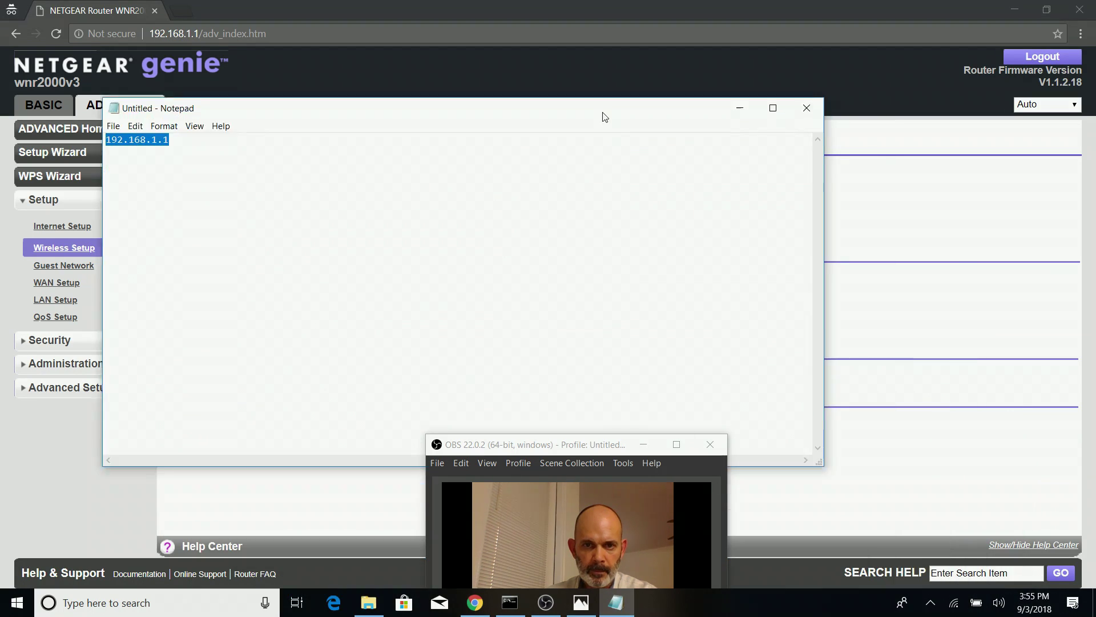
left_click(286, 139)
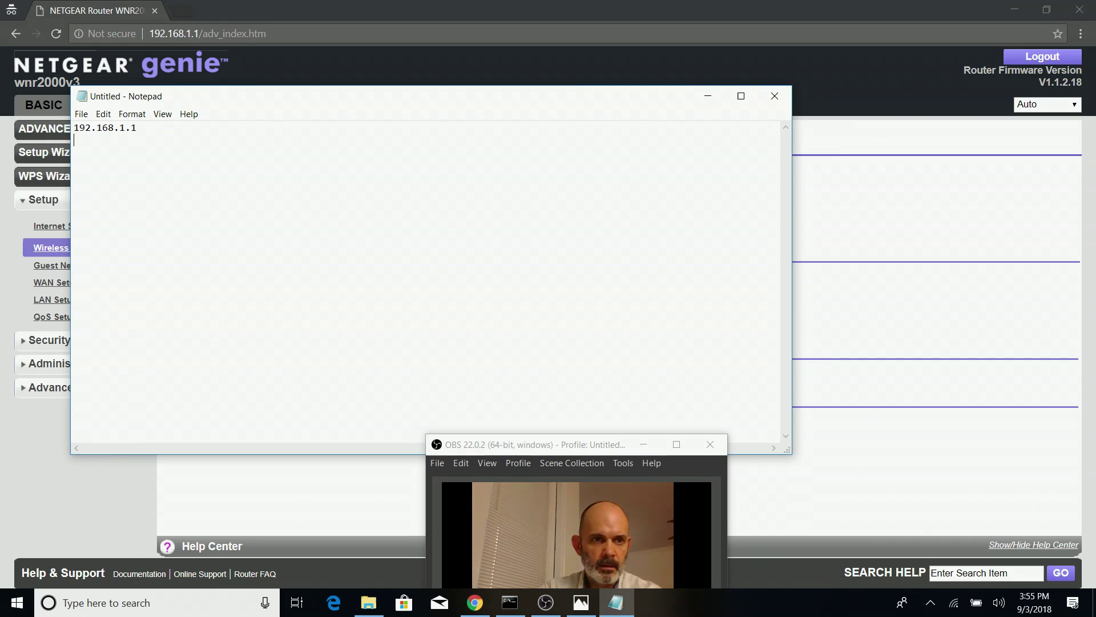
key("Return")
key("Return")
key("ctrl+v")
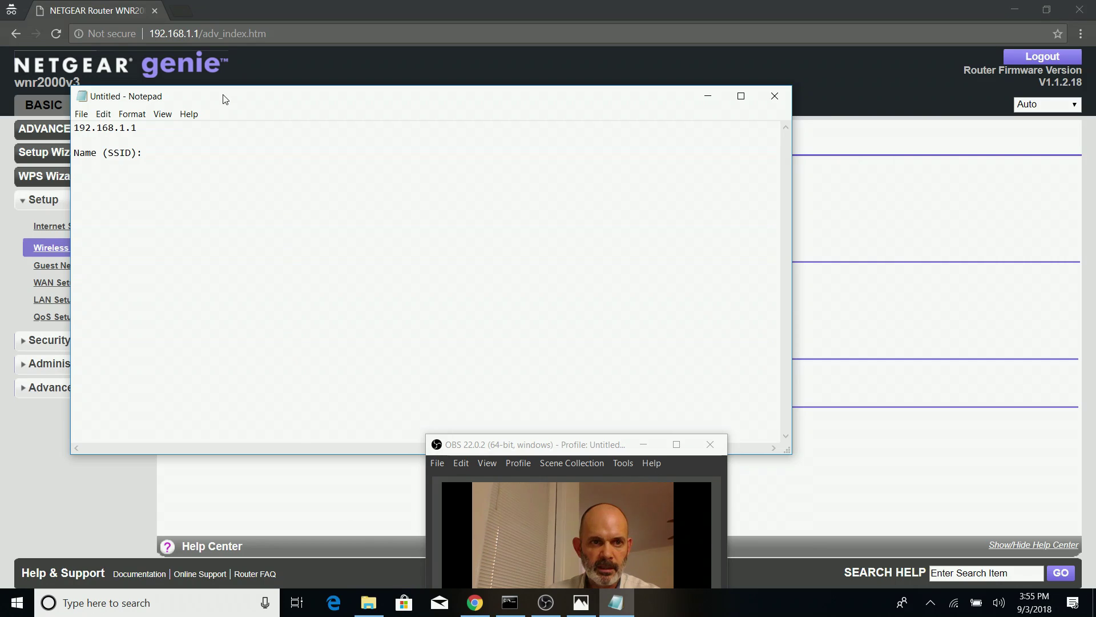
Select the SSID value 'Main Router' and move the Notepad window to the upper right
left_click_drag(223, 99, 202, 361)
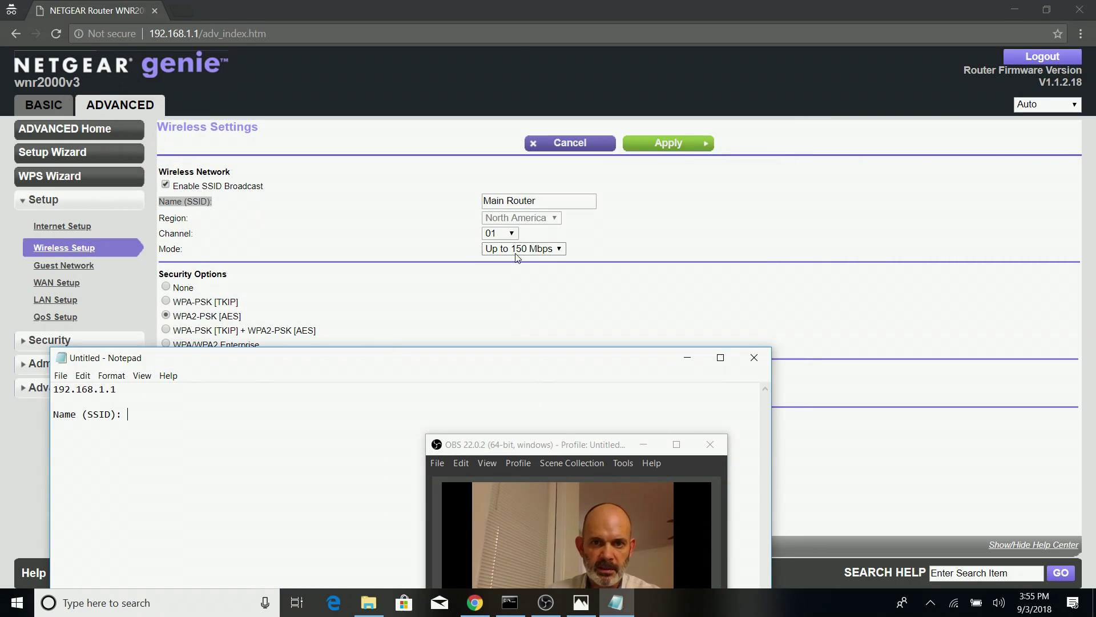
triple_click(488, 201)
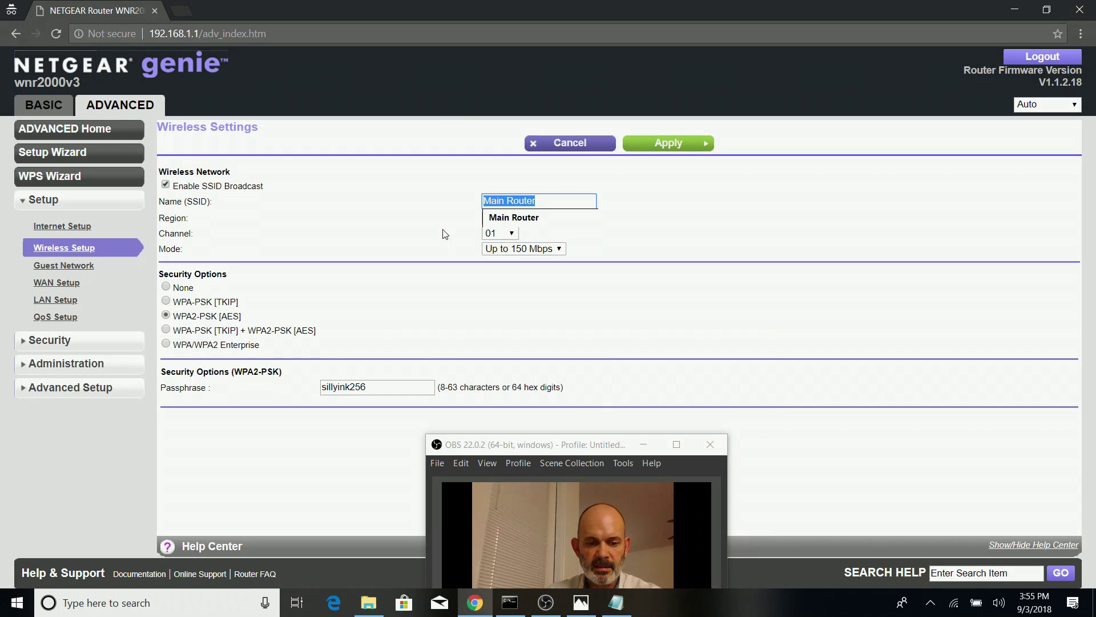
left_click(338, 219)
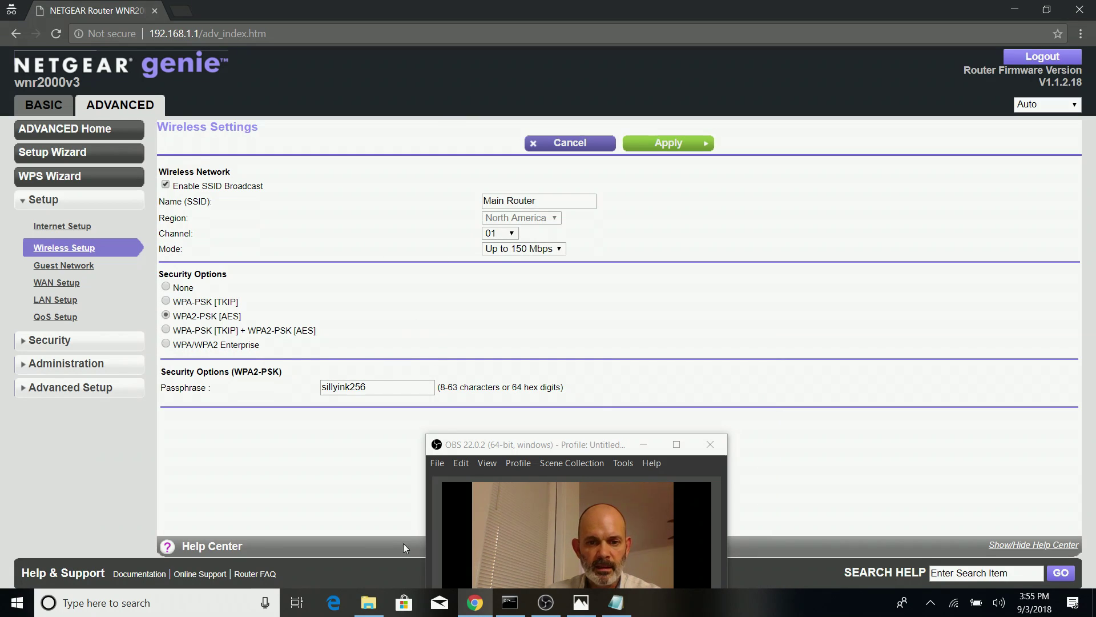
left_click(616, 603)
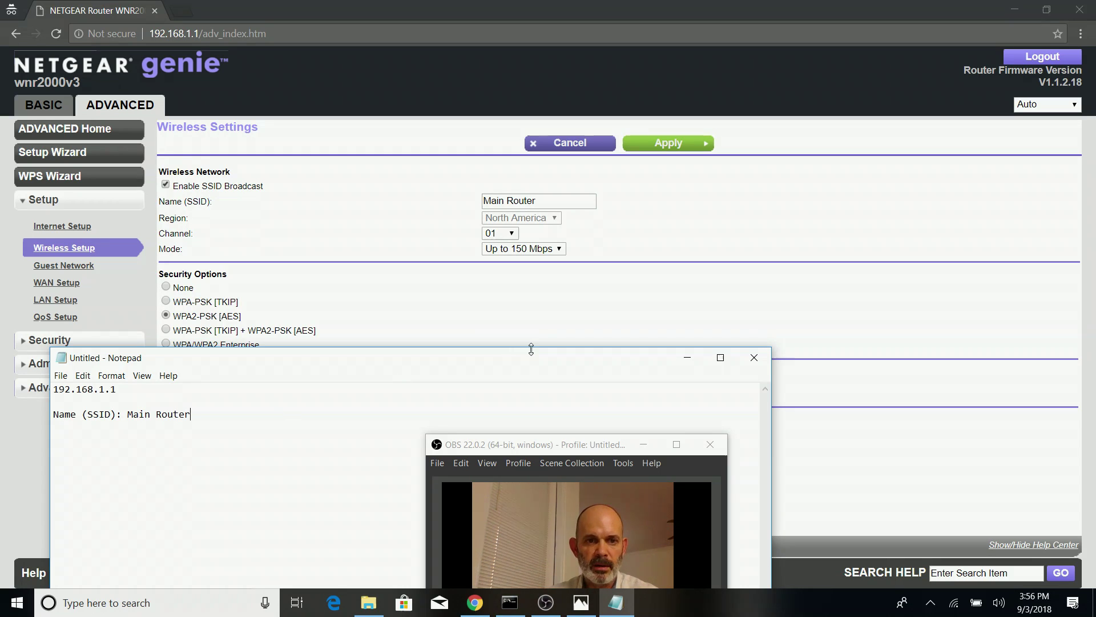
left_click_drag(411, 360, 839, 112)
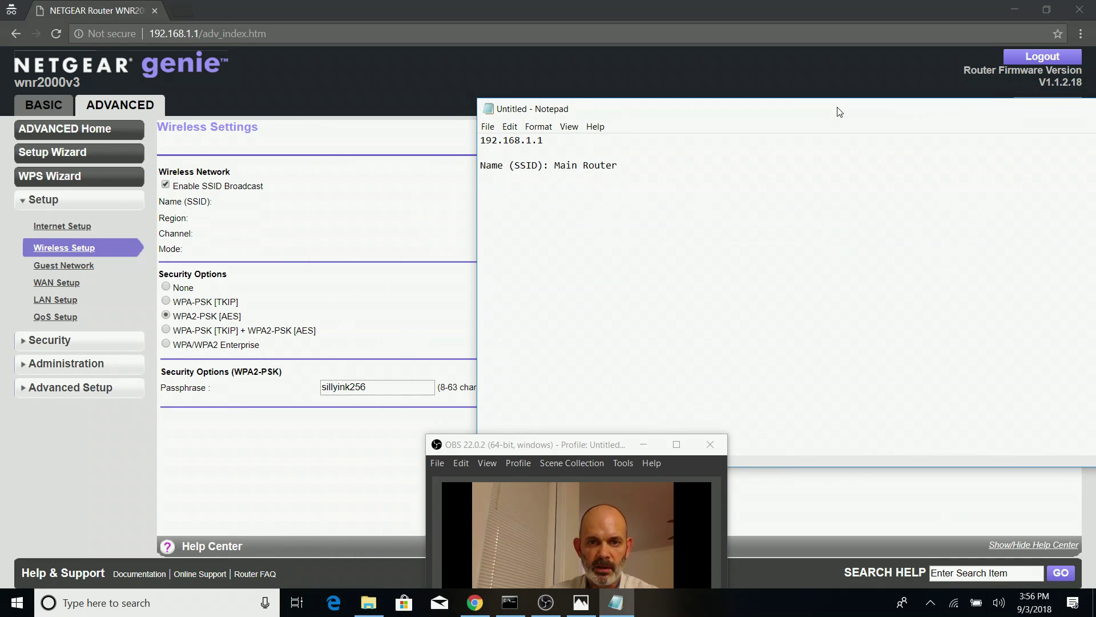
Copy the 'Passphrase' label from the wireless settings onto a new line in Notepad
left_click(215, 393)
left_click_drag(218, 393, 163, 380)
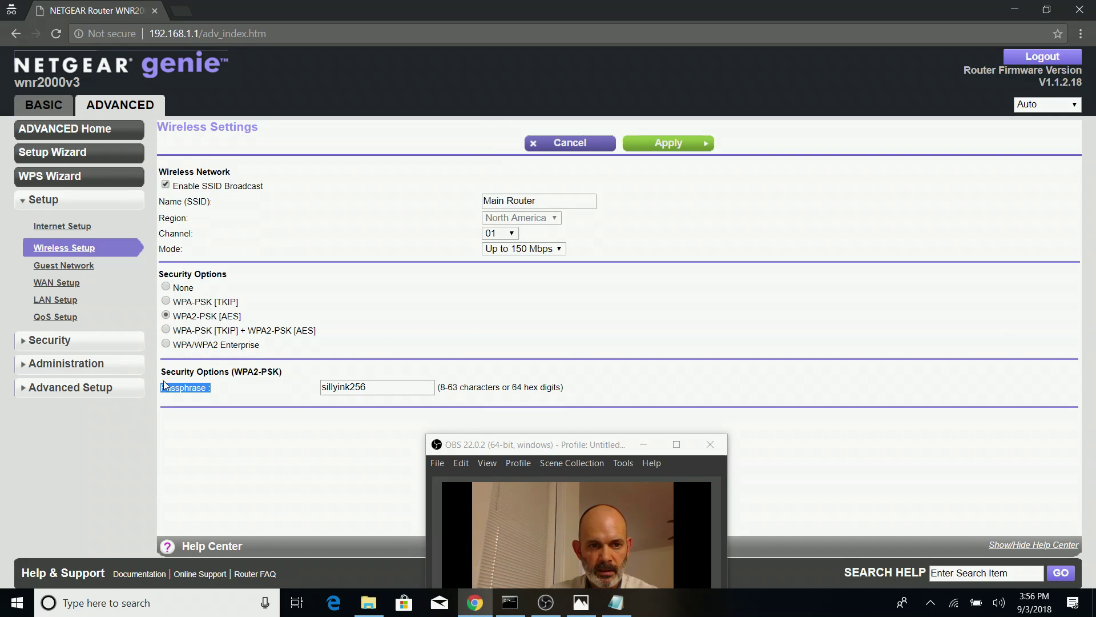
right_click(208, 391)
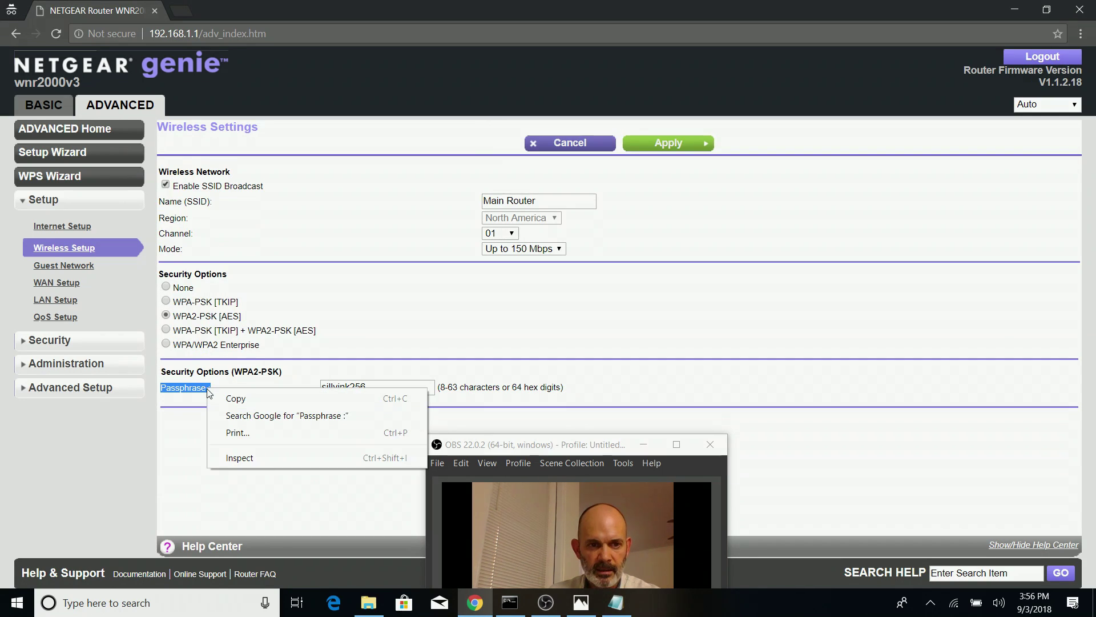
left_click(236, 398)
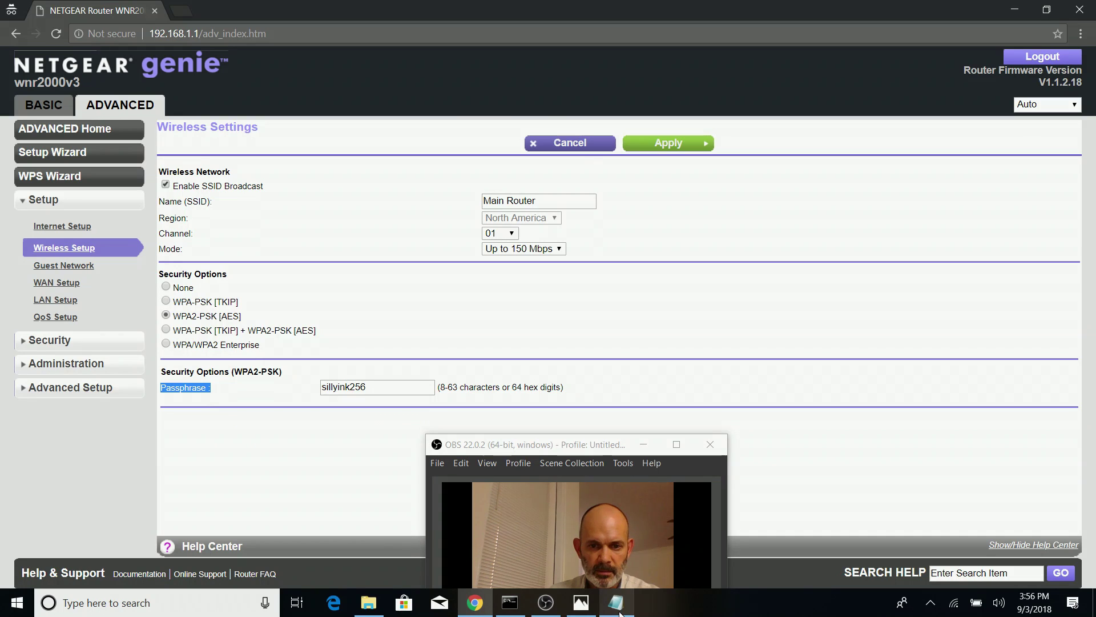
left_click(617, 604)
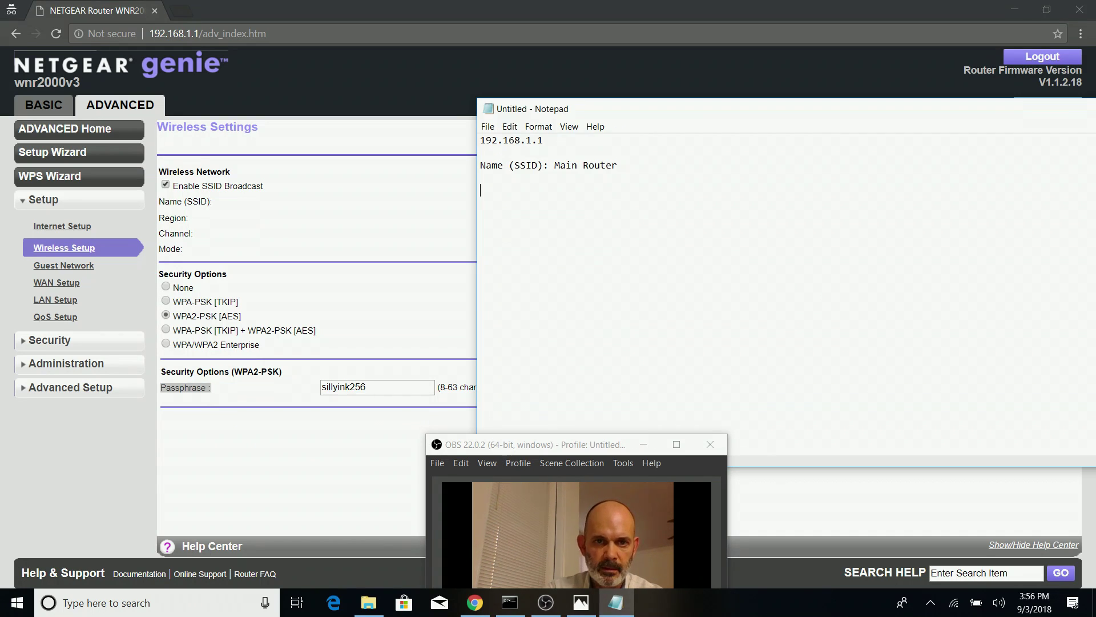
key("Return")
key("ctrl+v")
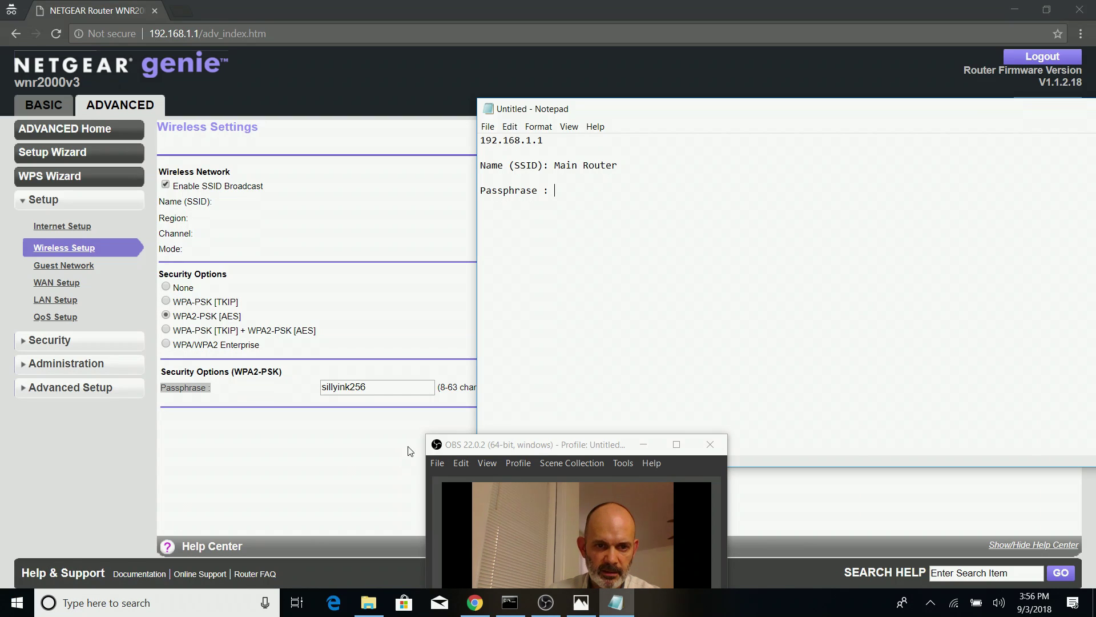
Paste the Wi-Fi passphrase value into Notepad, then minimize Notepad
double_click(414, 393)
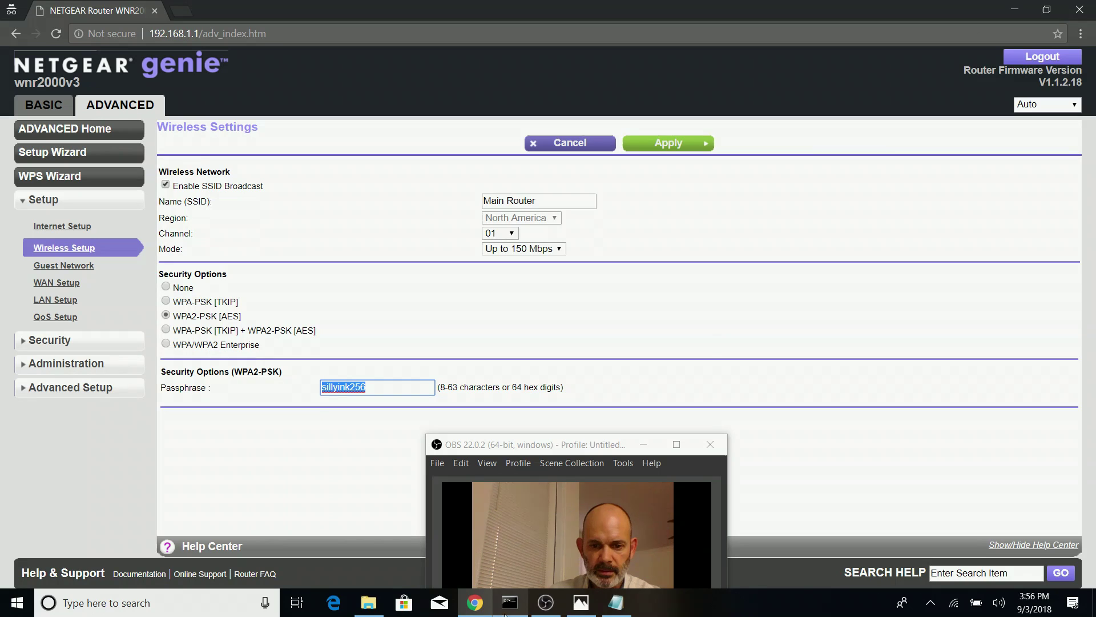
left_click(612, 603)
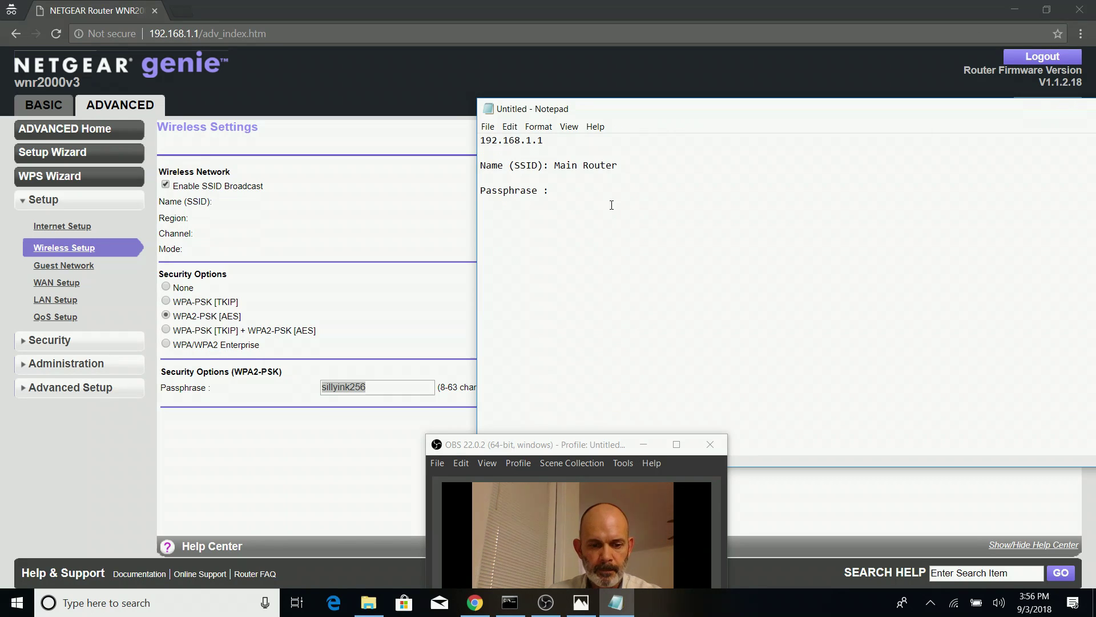
key("ctrl+v")
left_click_drag(885, 110, 666, 126)
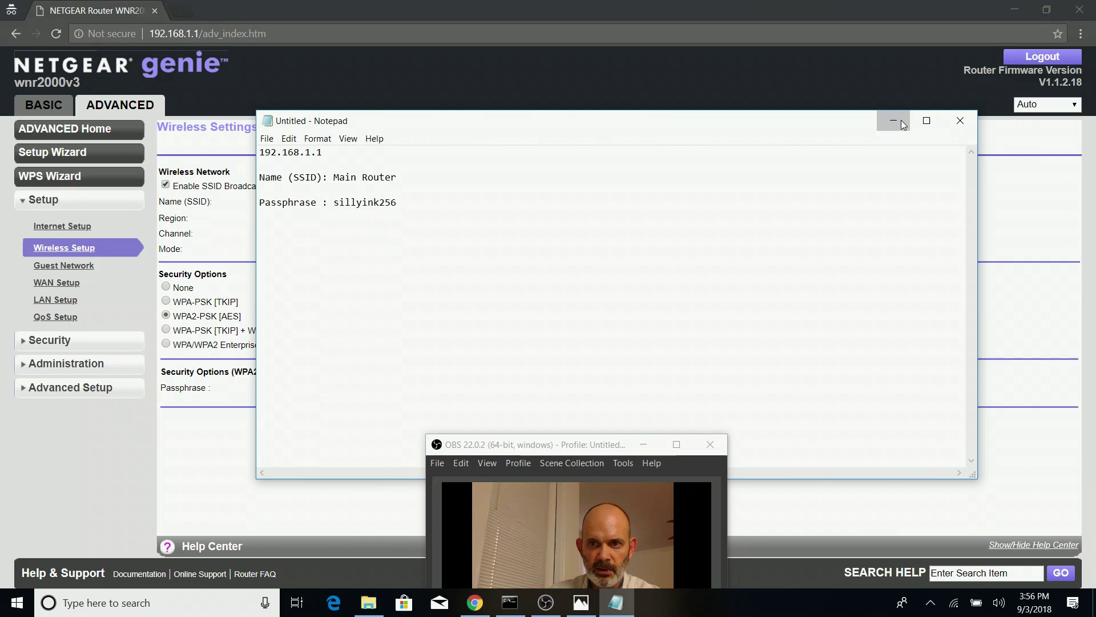
left_click(900, 120)
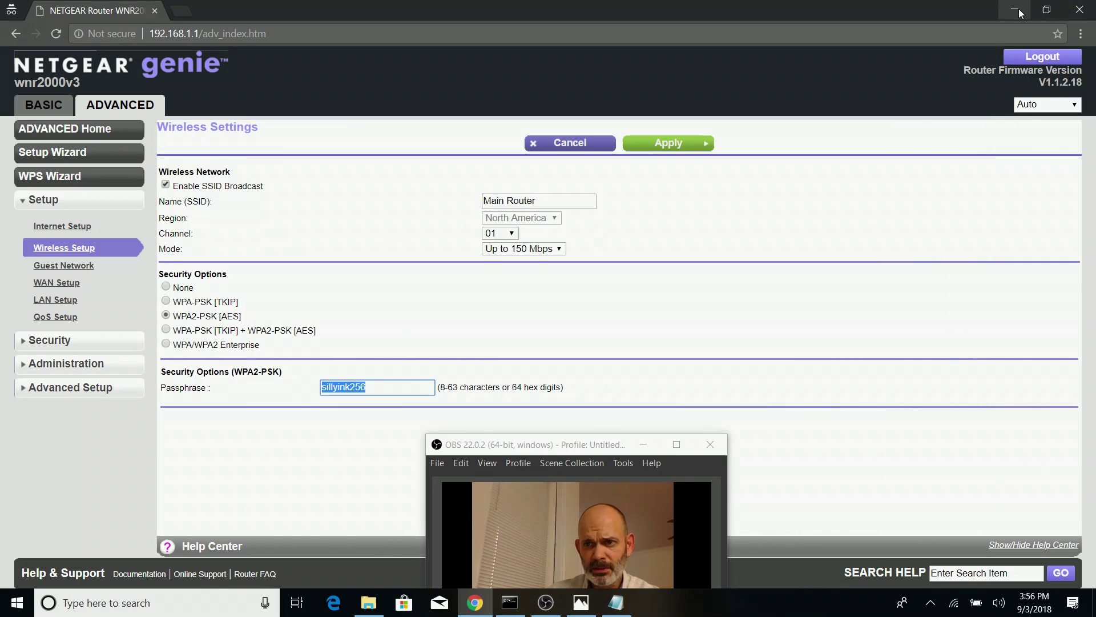
Close Chrome and reopen the WDS network diagram in Photos, uncovering the 192.168.1.2 address
left_click(1079, 7)
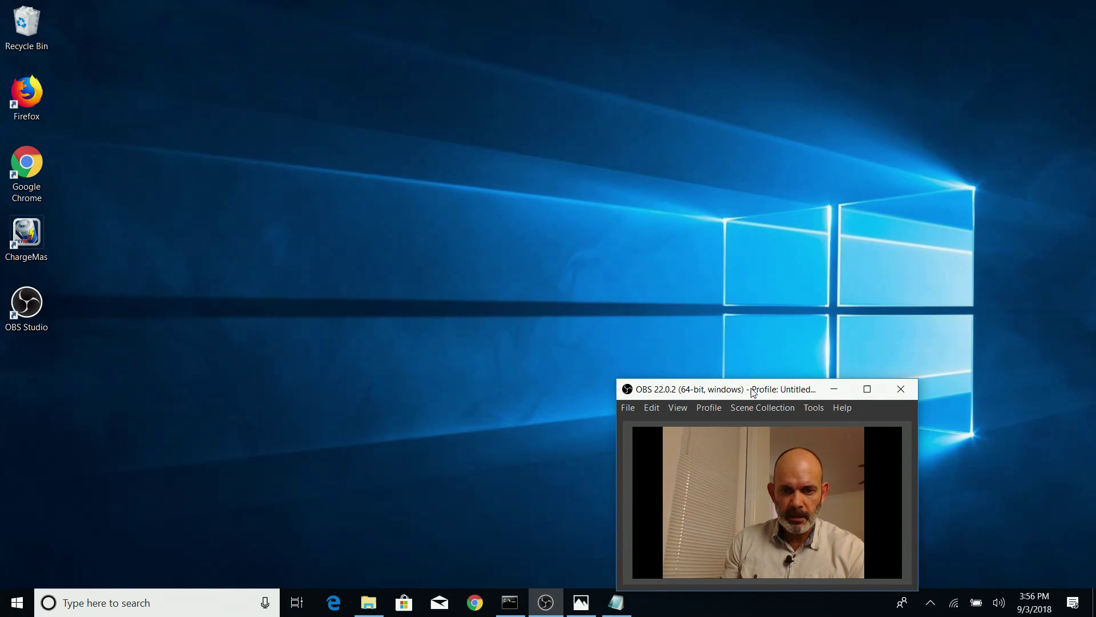
left_click(581, 602)
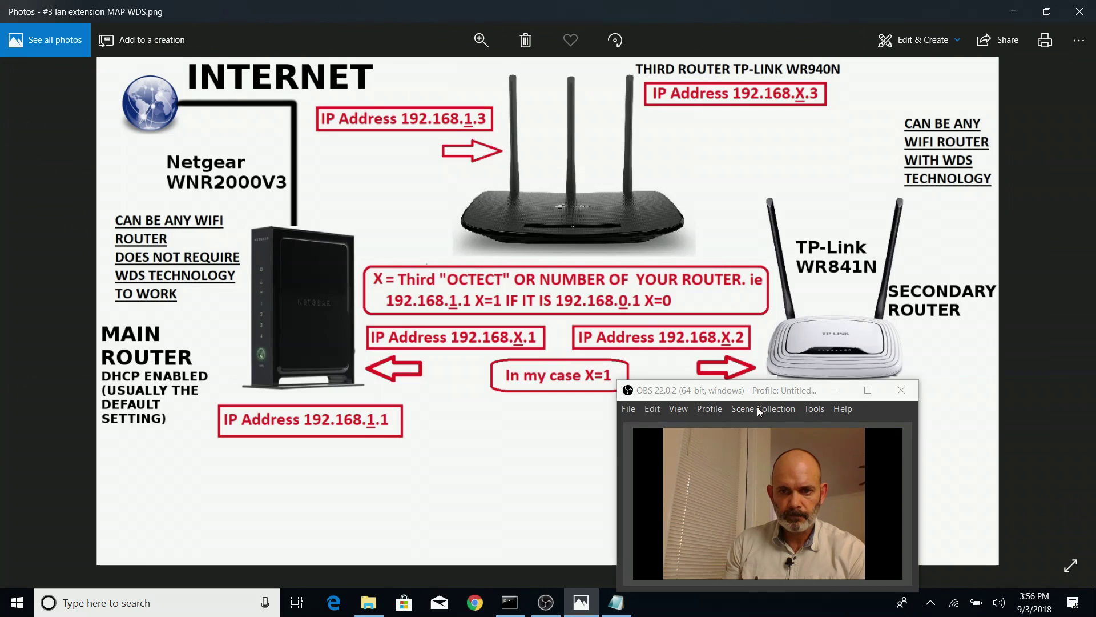
left_click_drag(759, 400, 566, 434)
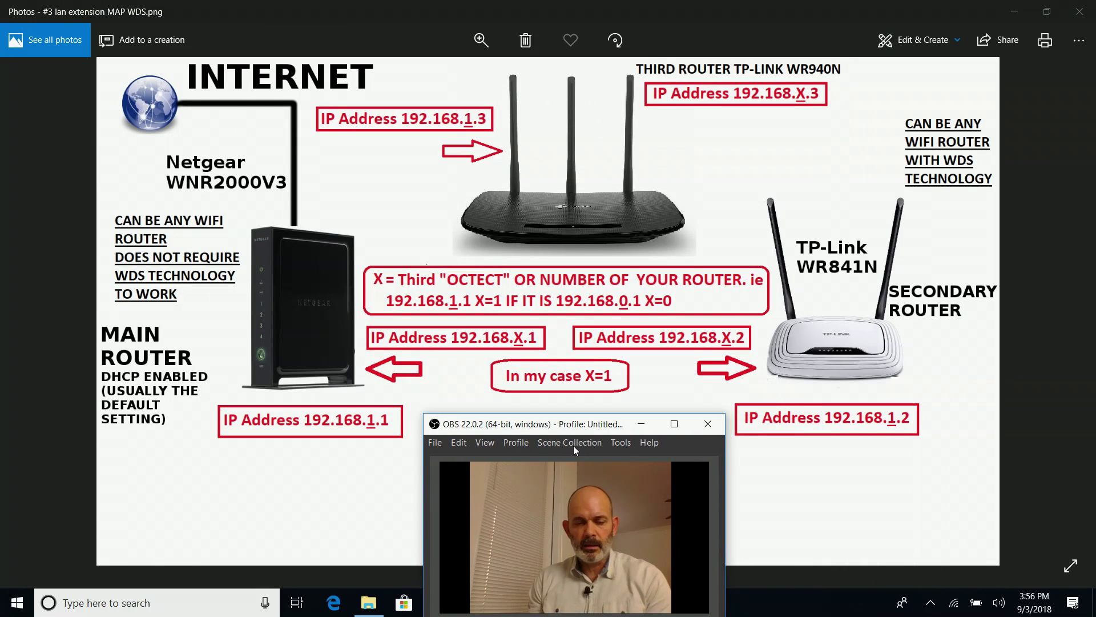
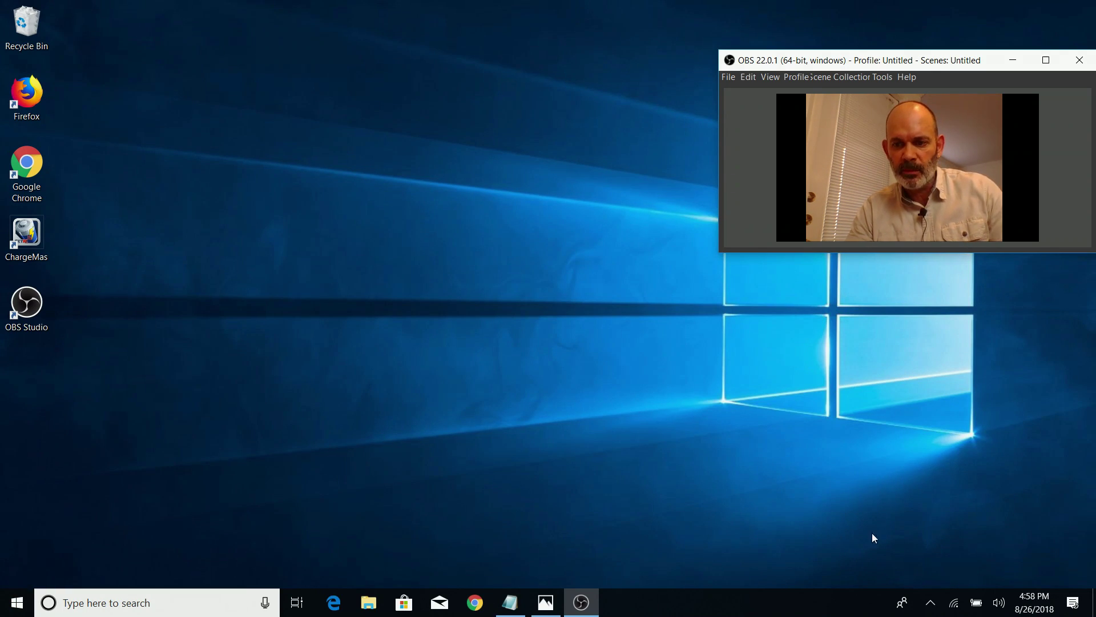
Switch Wi-Fi off in the network flyout, leaving only the wired TP-LINK_D6C0 connection
left_click(957, 606)
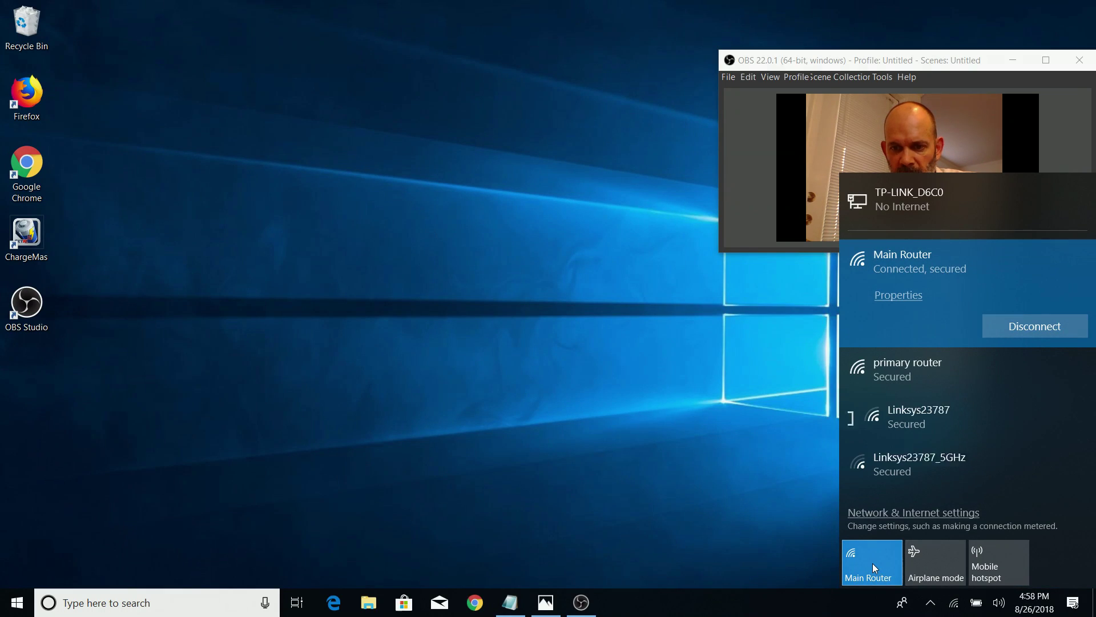
left_click(872, 563)
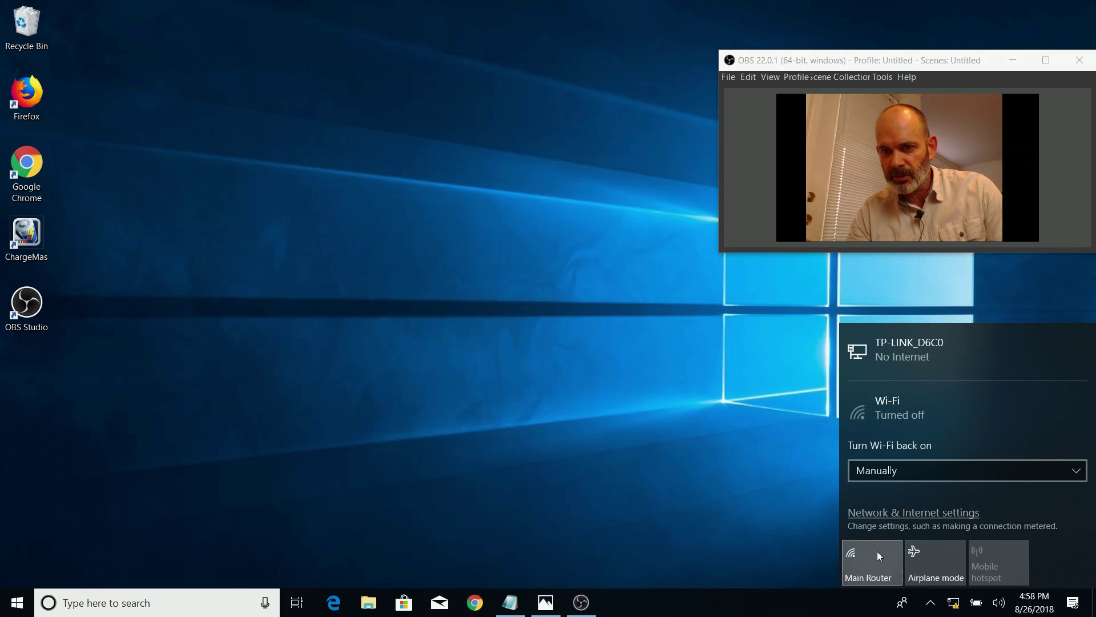
left_click(543, 400)
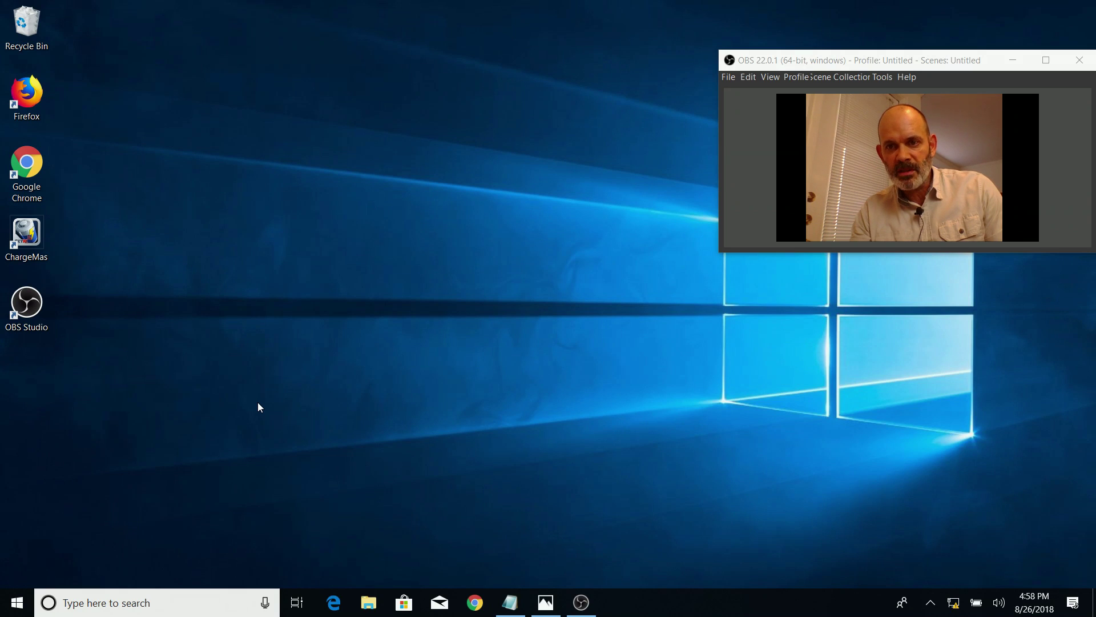
Open Windows Settings and go to Network and Sharing Center's adapter settings
left_click(16, 606)
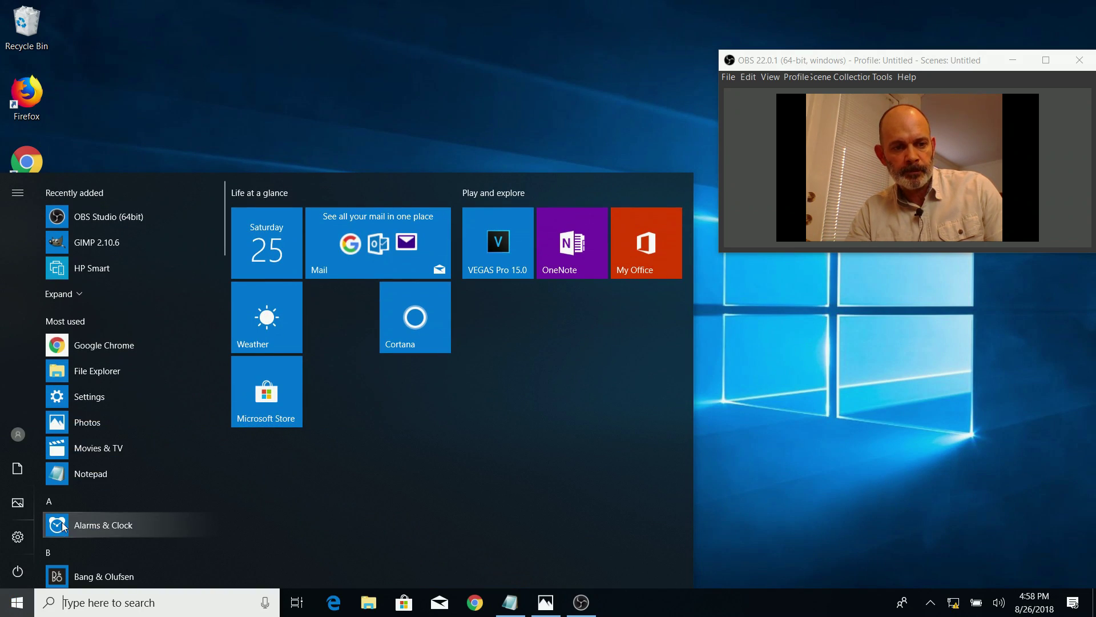
left_click(18, 539)
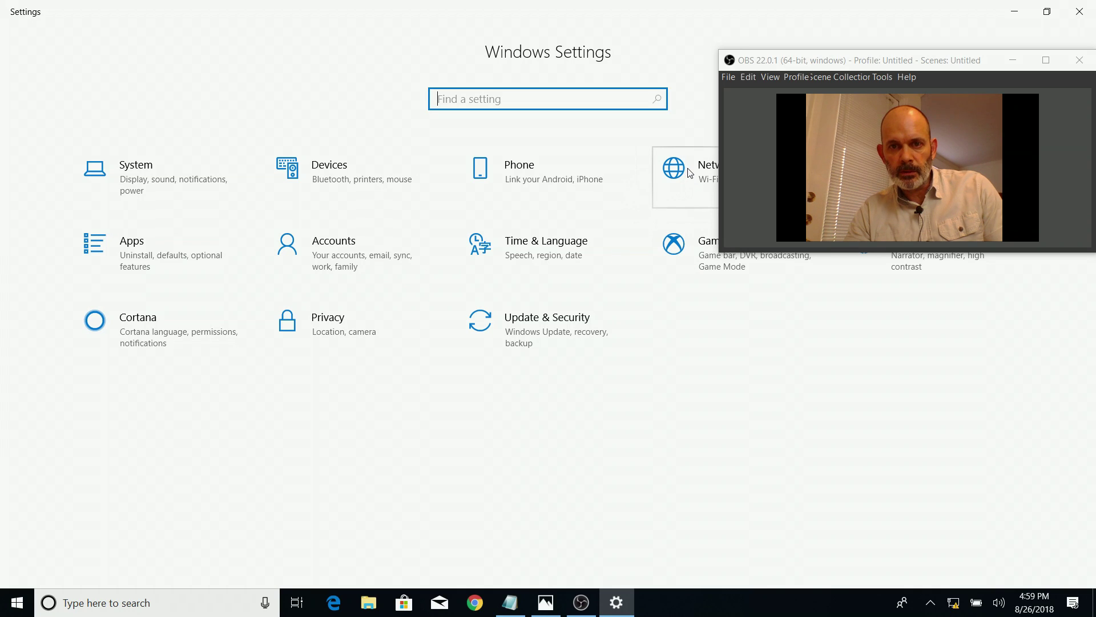
left_click_drag(900, 64, 950, 290)
left_click(753, 177)
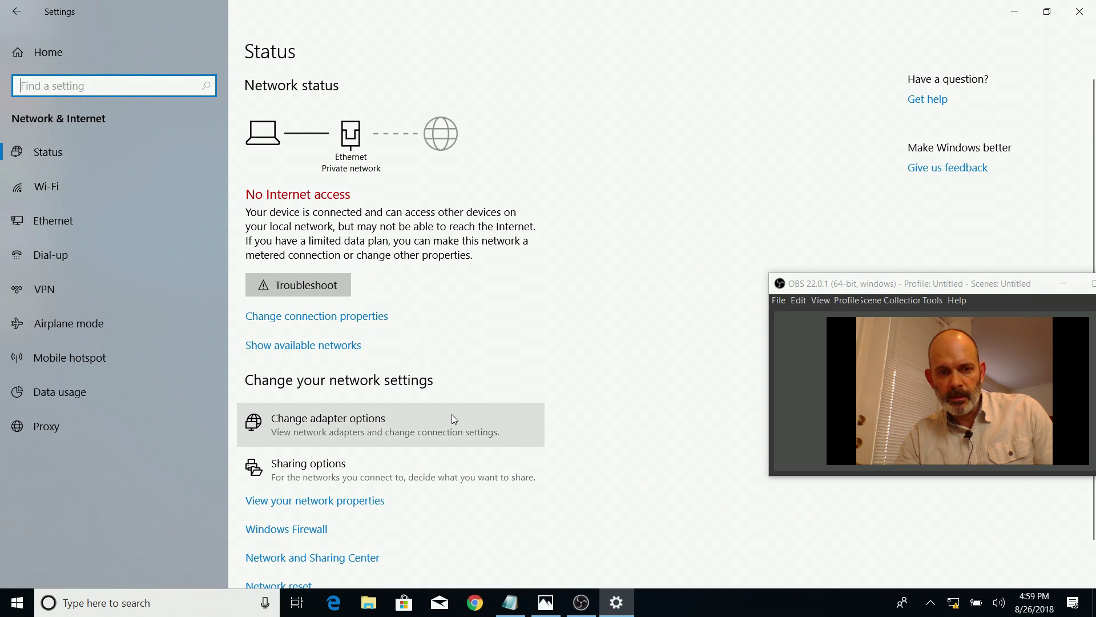
left_click(324, 565)
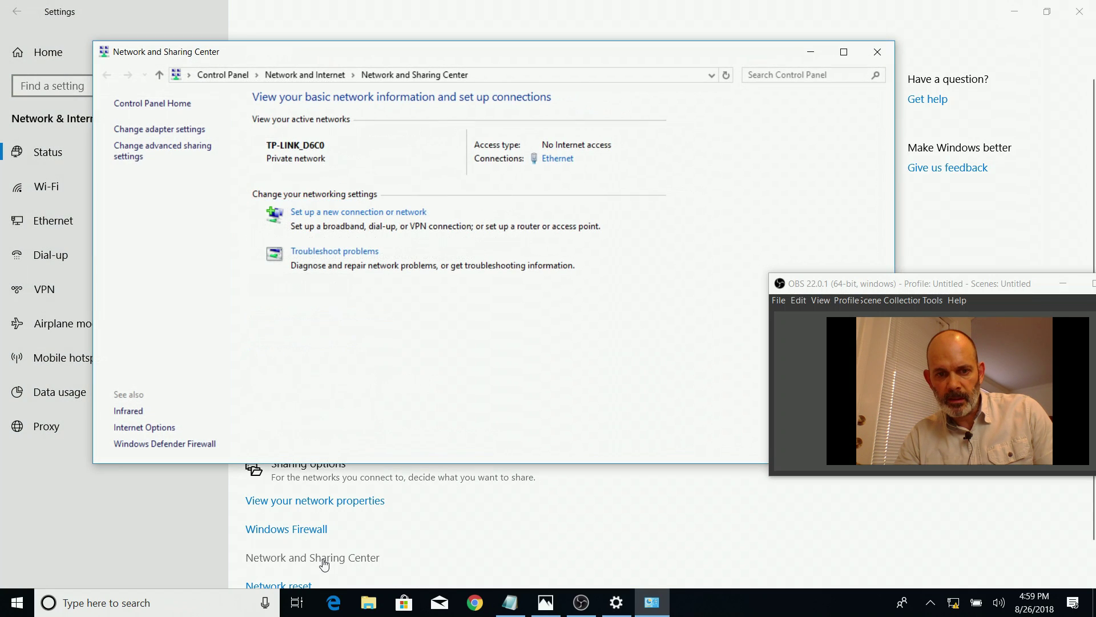
left_click(179, 130)
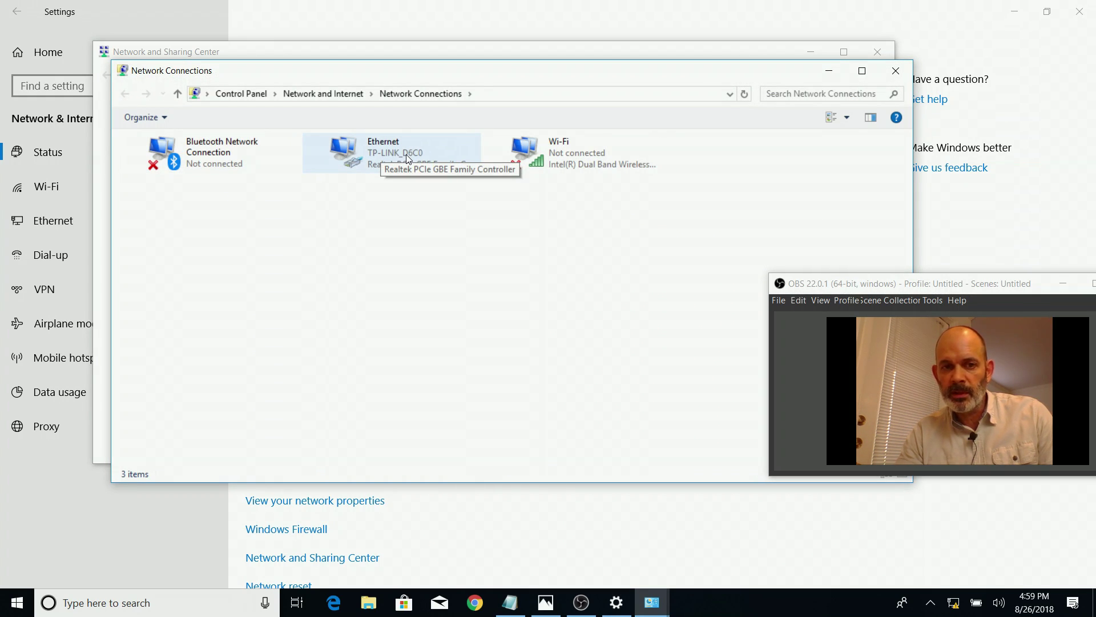
Show the Ethernet adapter's details: IPv4 192.168.0.101, gateway and DHCP server 192.168.0.1
left_click(388, 145)
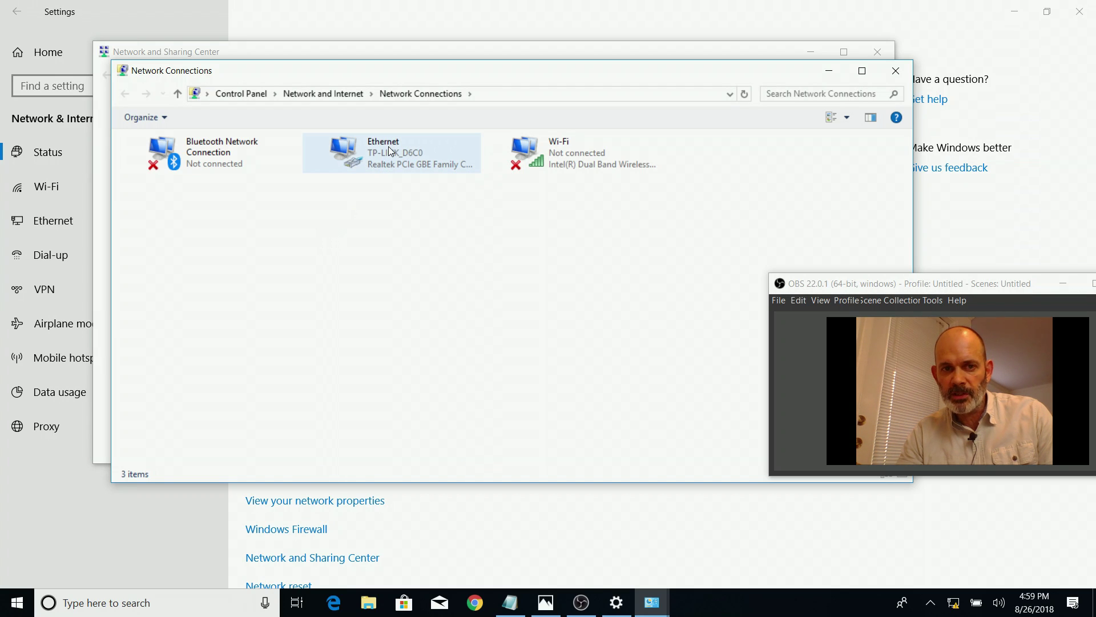
right_click(388, 146)
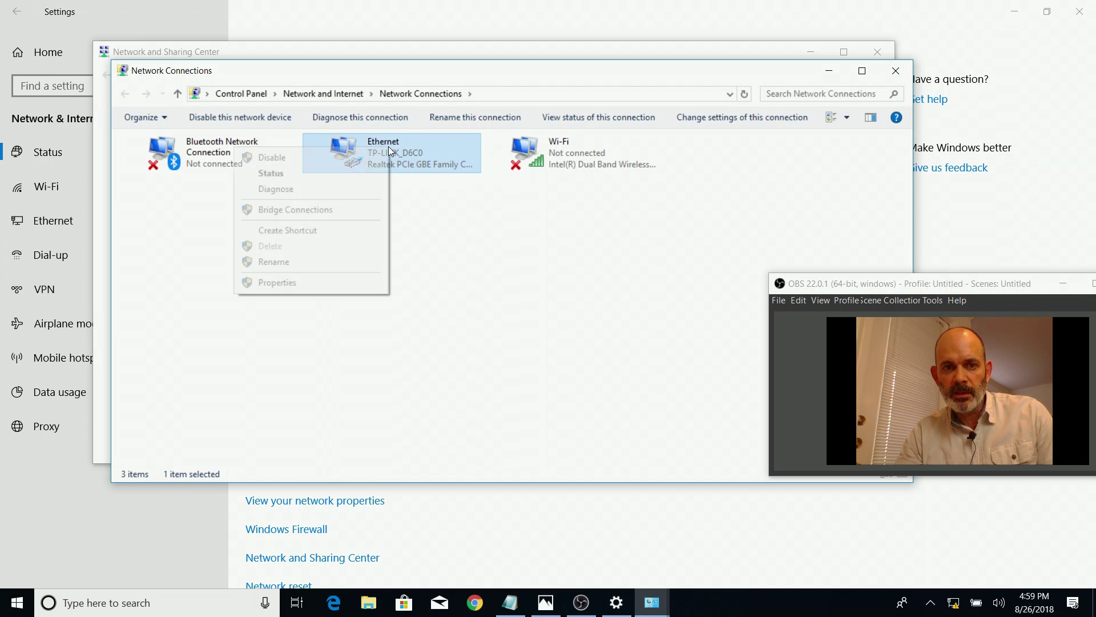
left_click(324, 174)
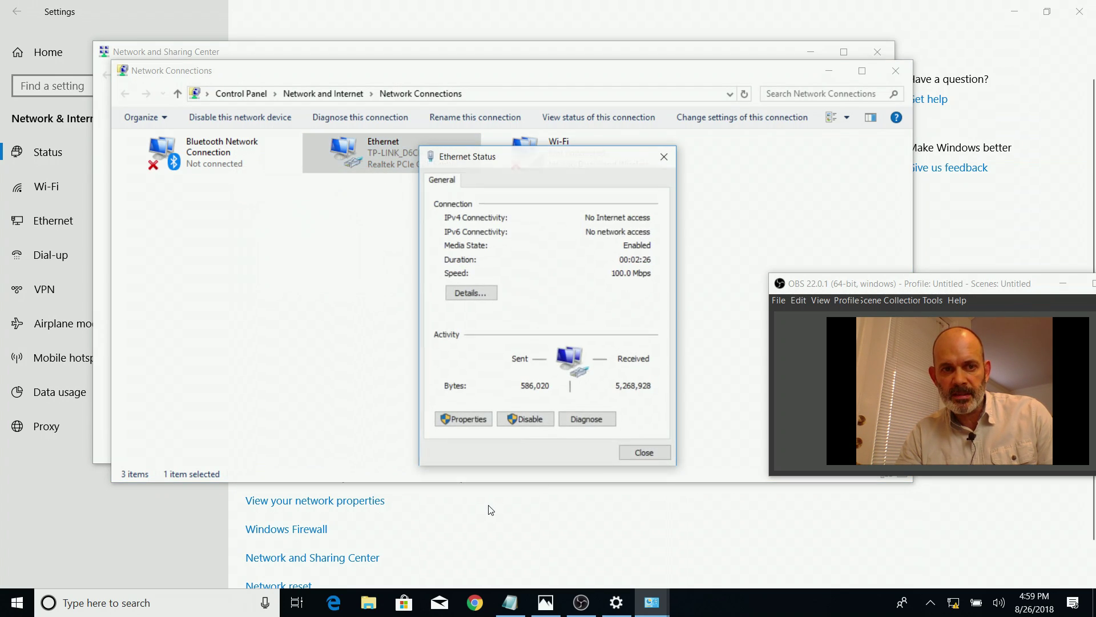
left_click(484, 300)
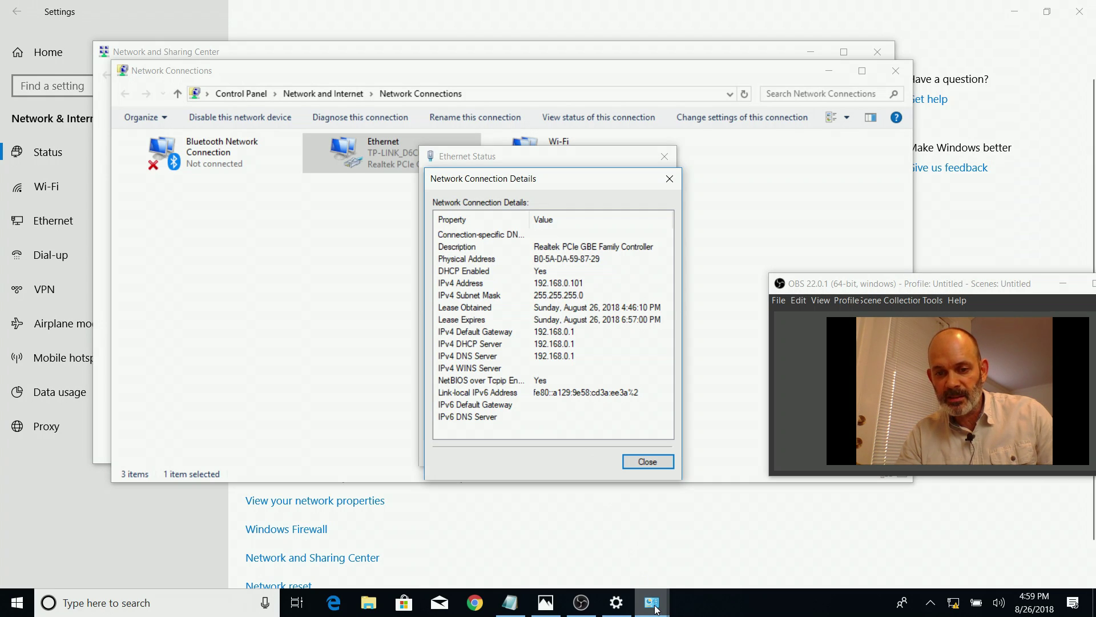
mouse_move(655, 608)
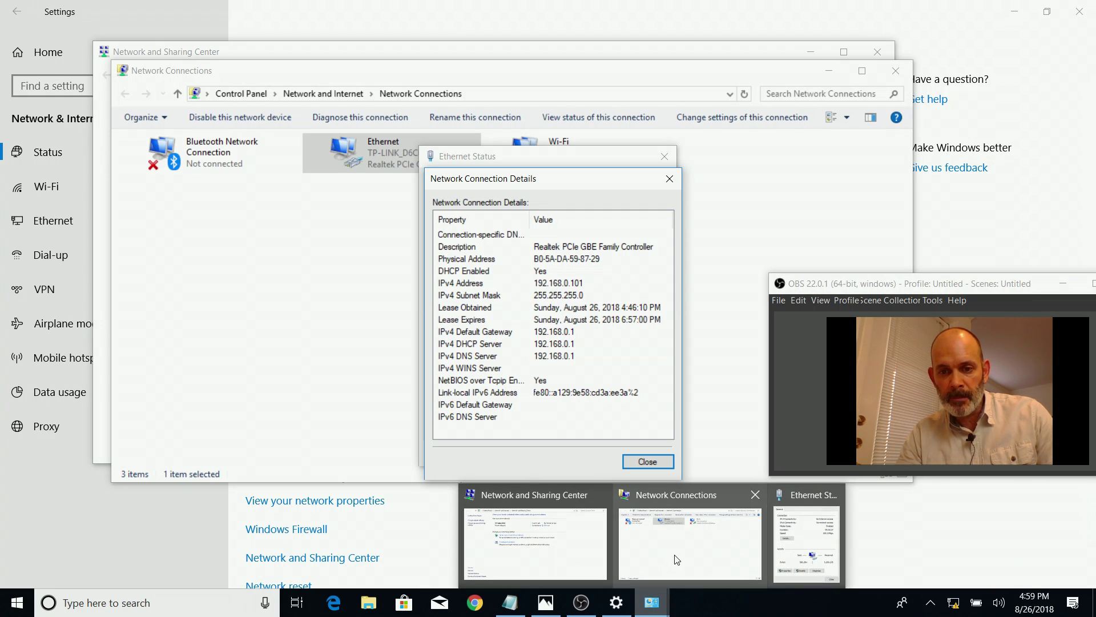
mouse_move(677, 558)
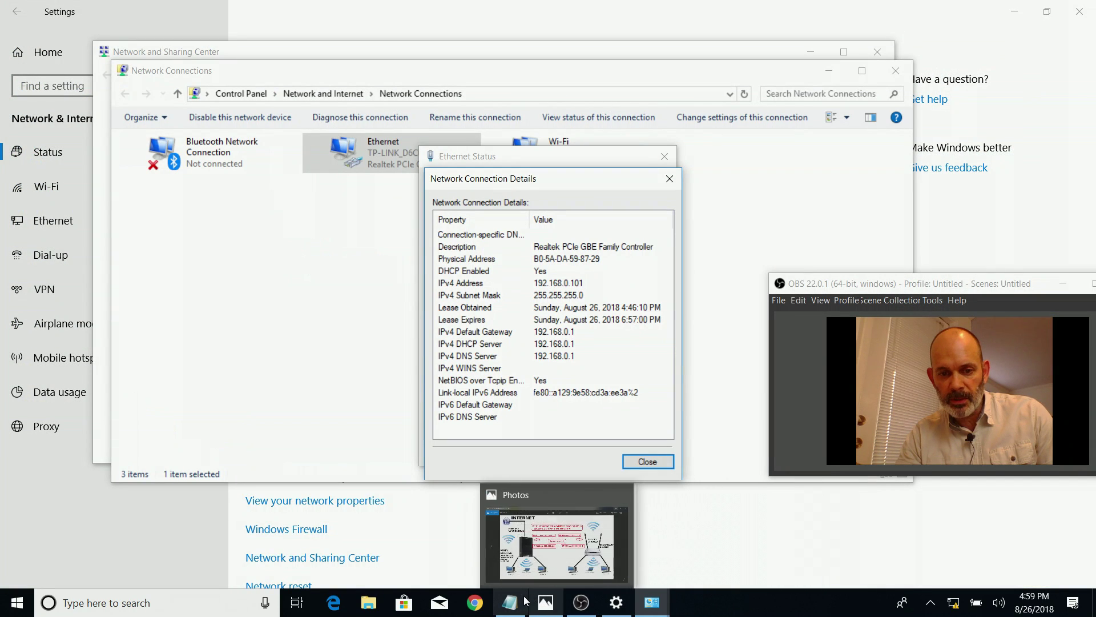
Review the TP-Link side of the WDS diagram, recheck Ethernet details, then switch to incognito Chrome
left_click(543, 602)
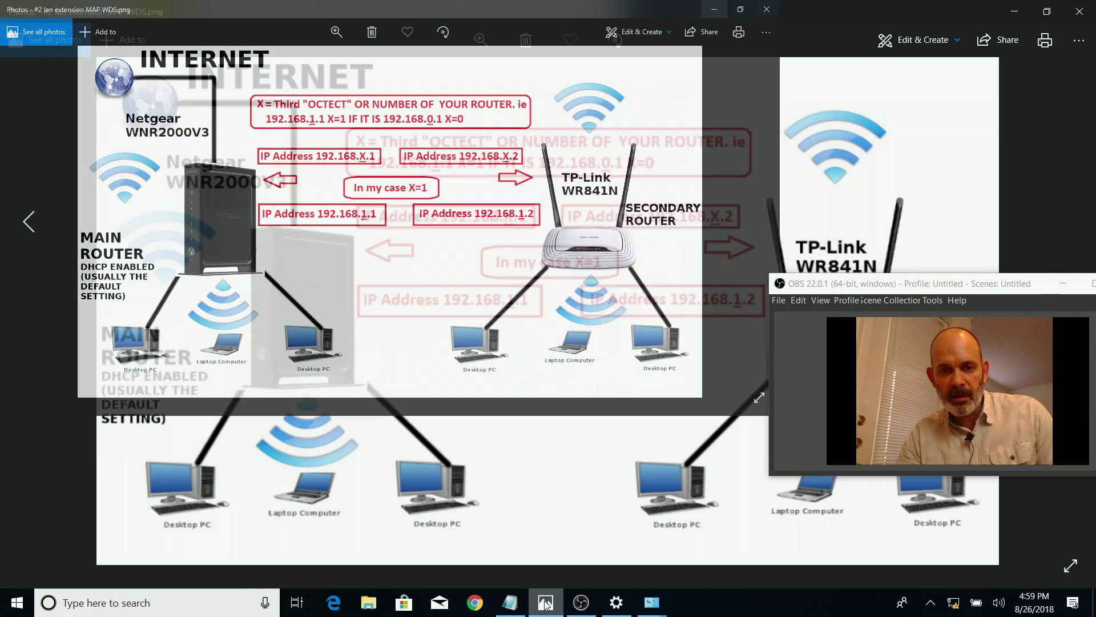
left_click_drag(881, 287, 329, 378)
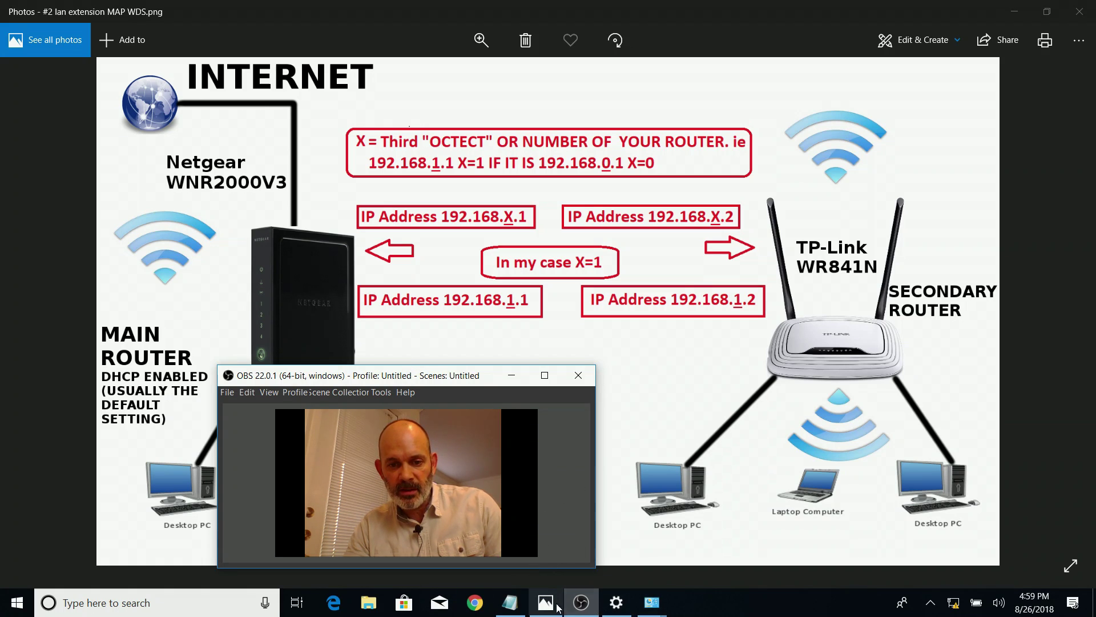
mouse_move(655, 607)
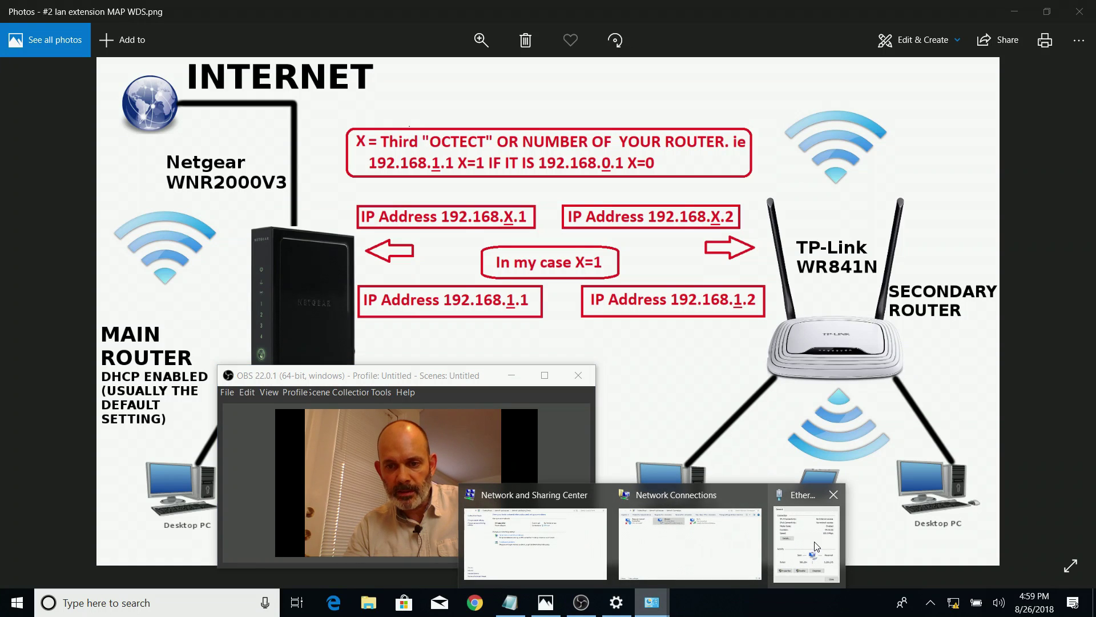
left_click(833, 531)
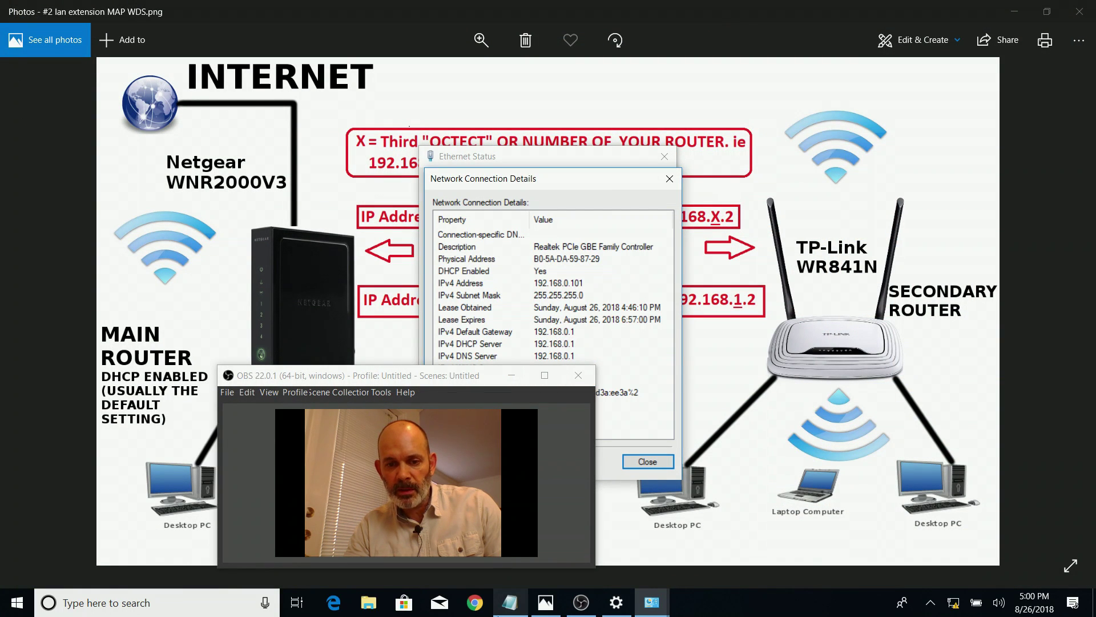
left_click(474, 605)
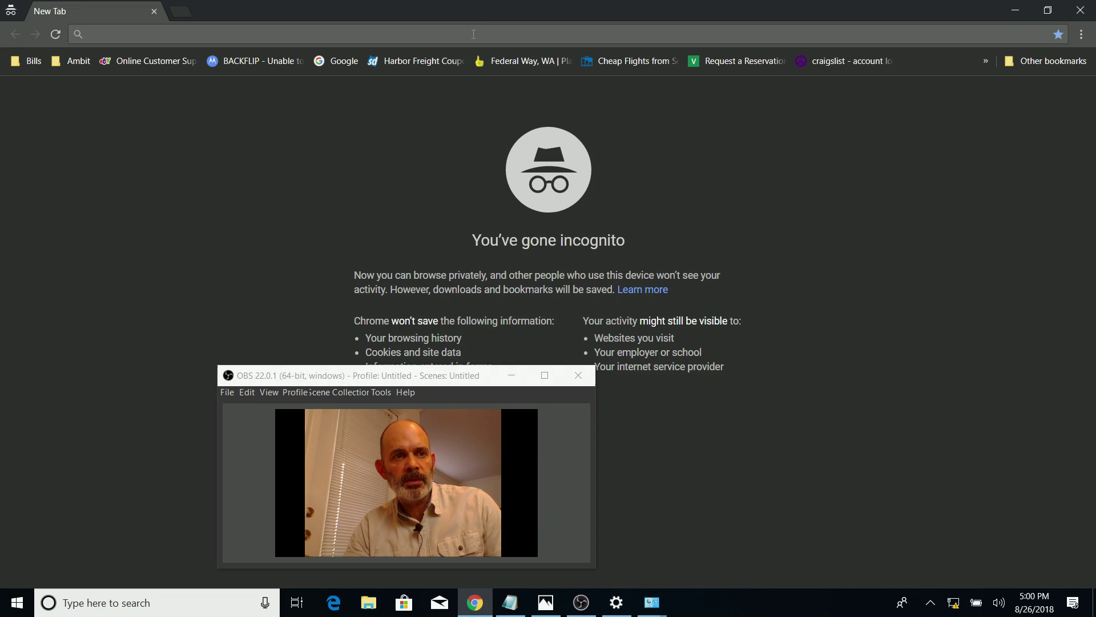
type("192.168.0.")
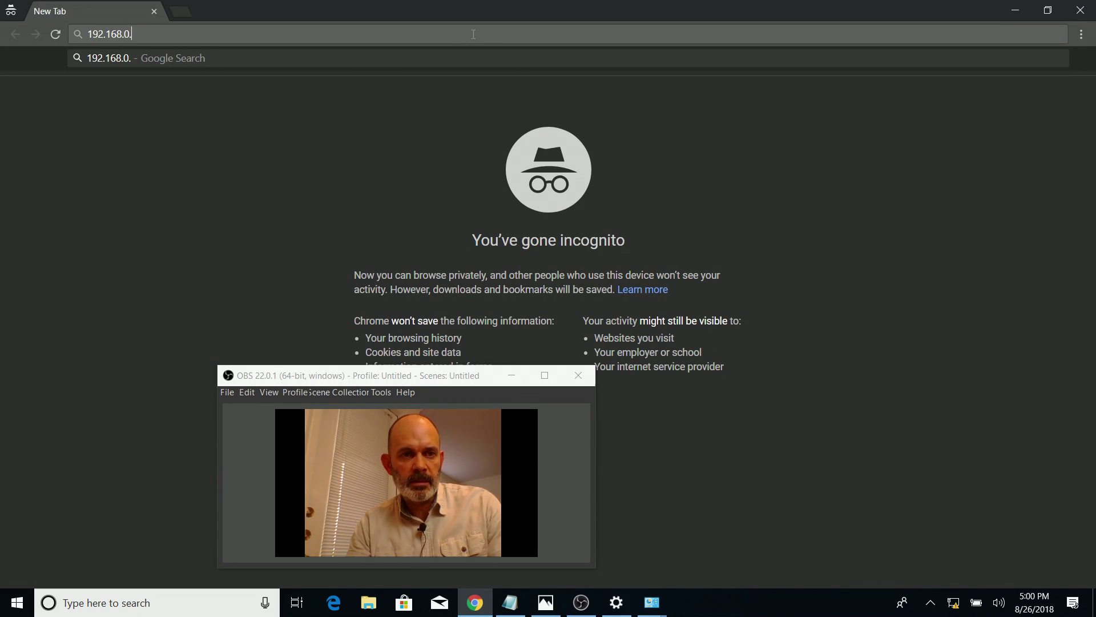
type("1")
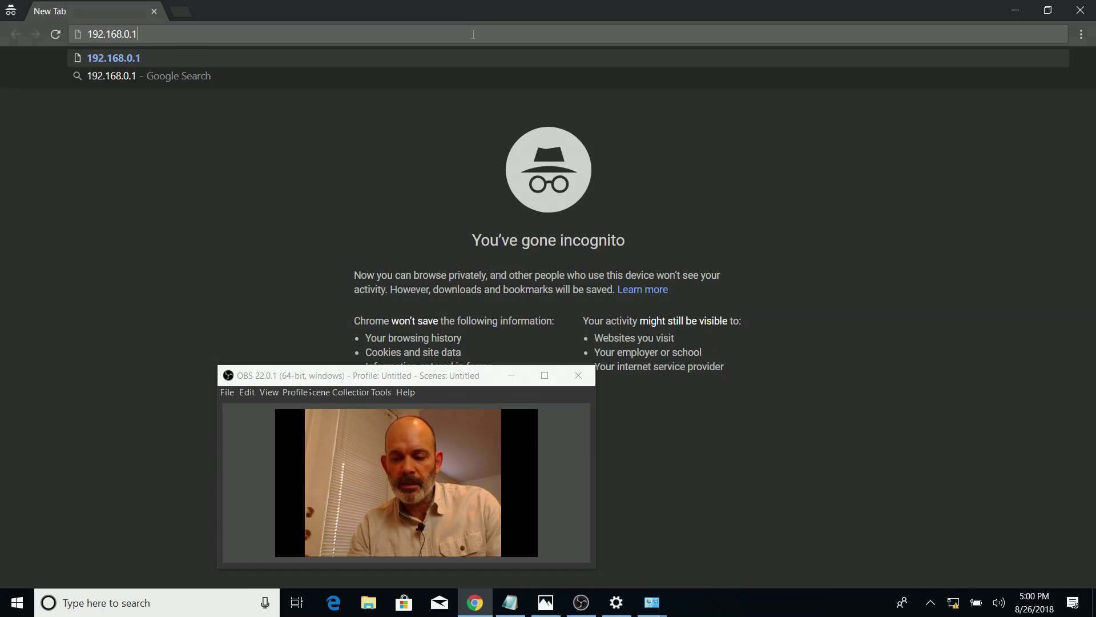
key("Return")
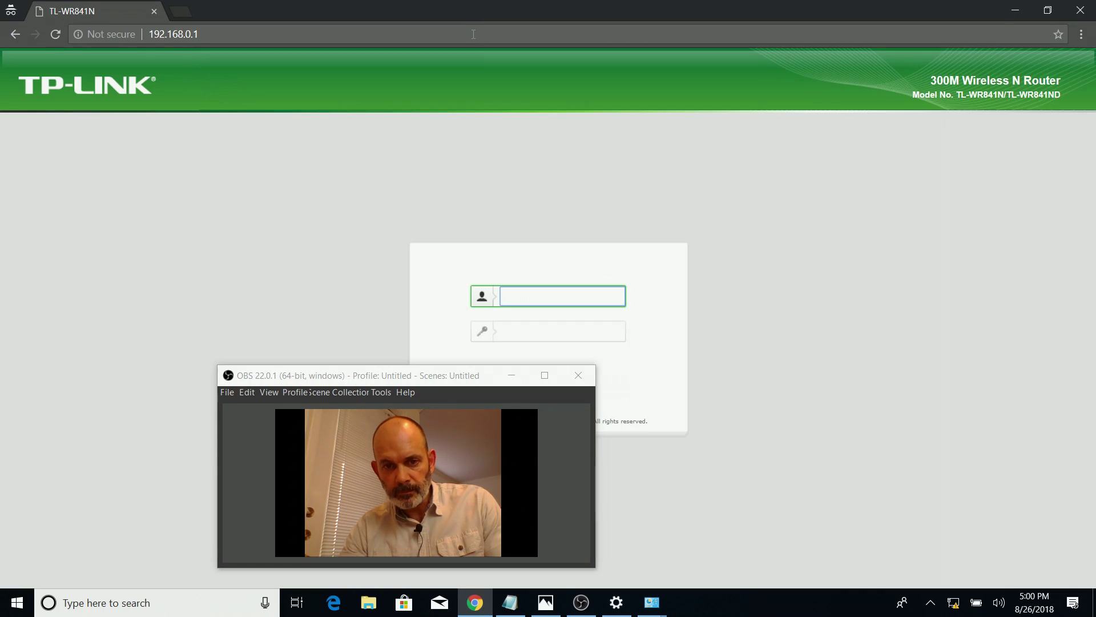
left_click_drag(483, 380, 983, 152)
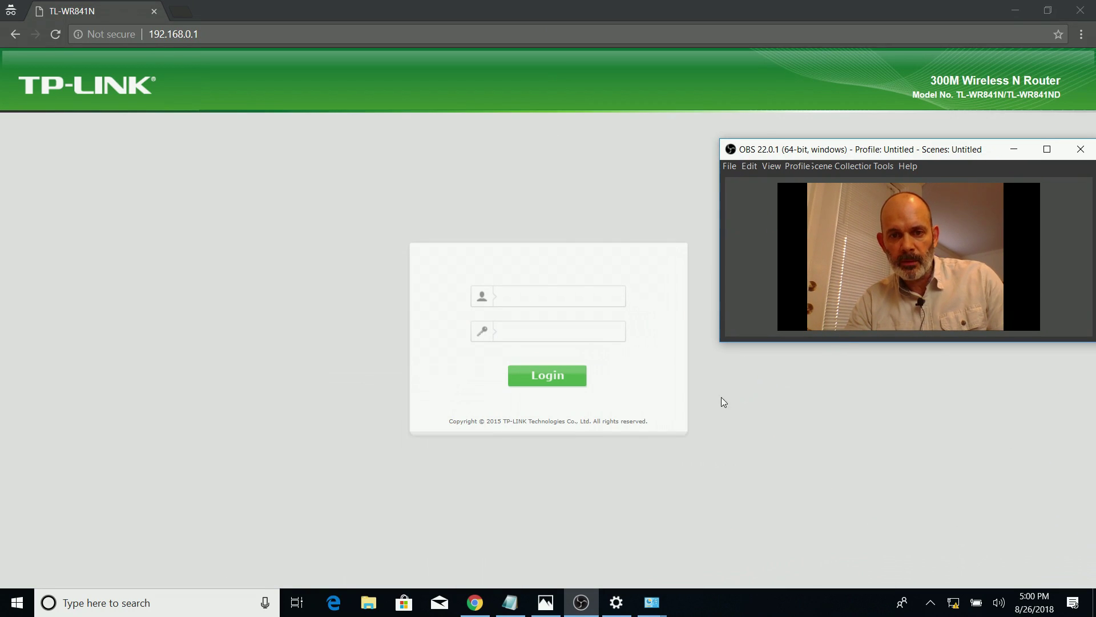
left_click(532, 295)
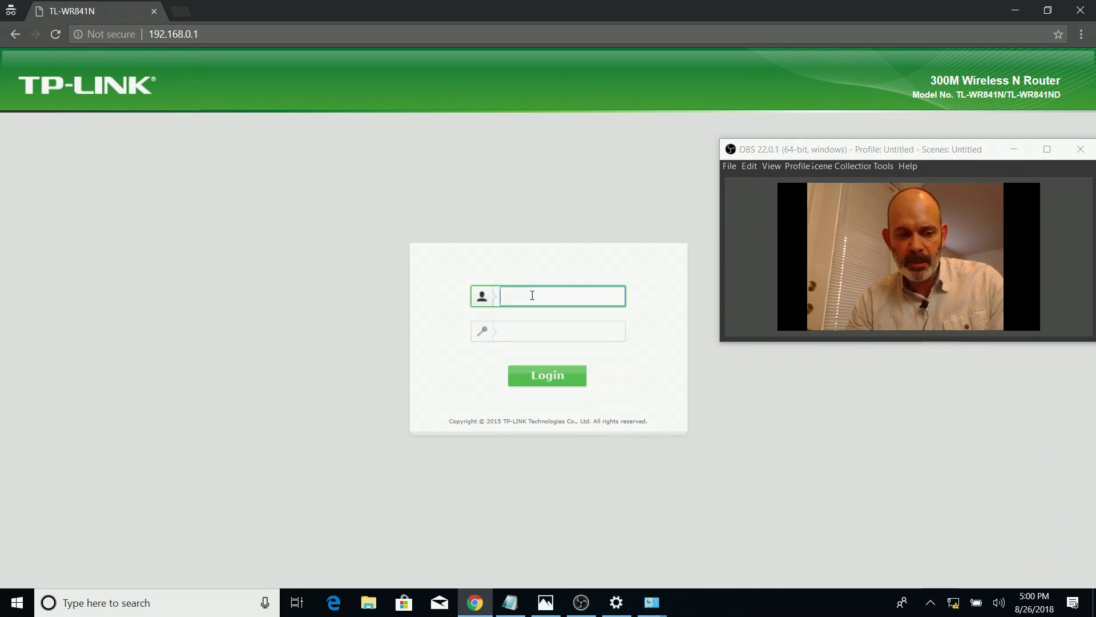
type("ADMIN")
key("Tab")
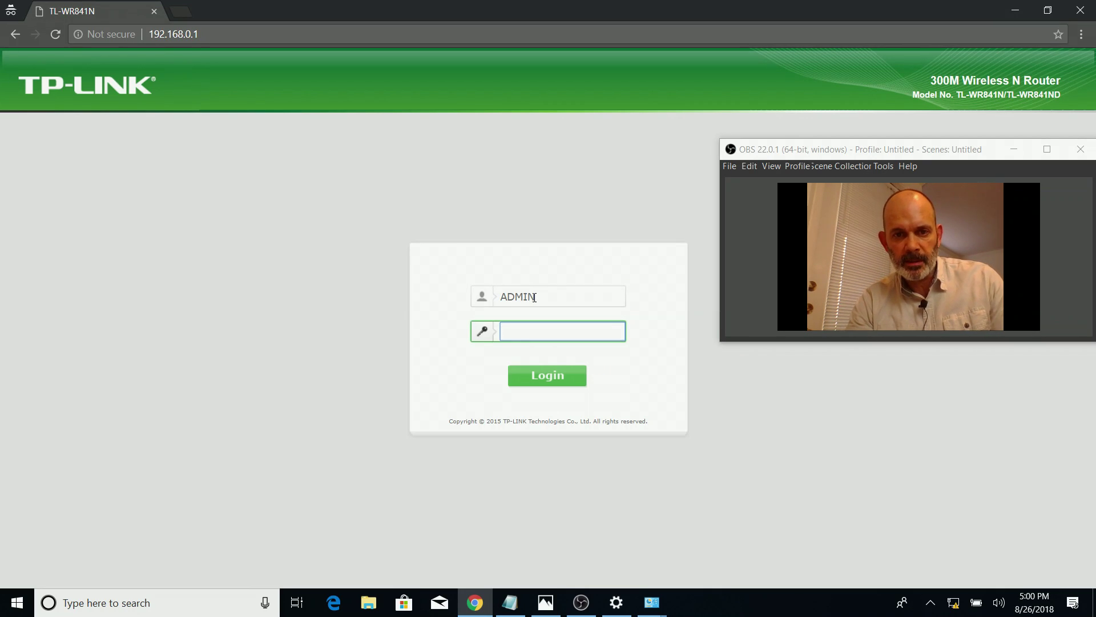
double_click(580, 299)
type("admin")
key("Tab")
type("admin")
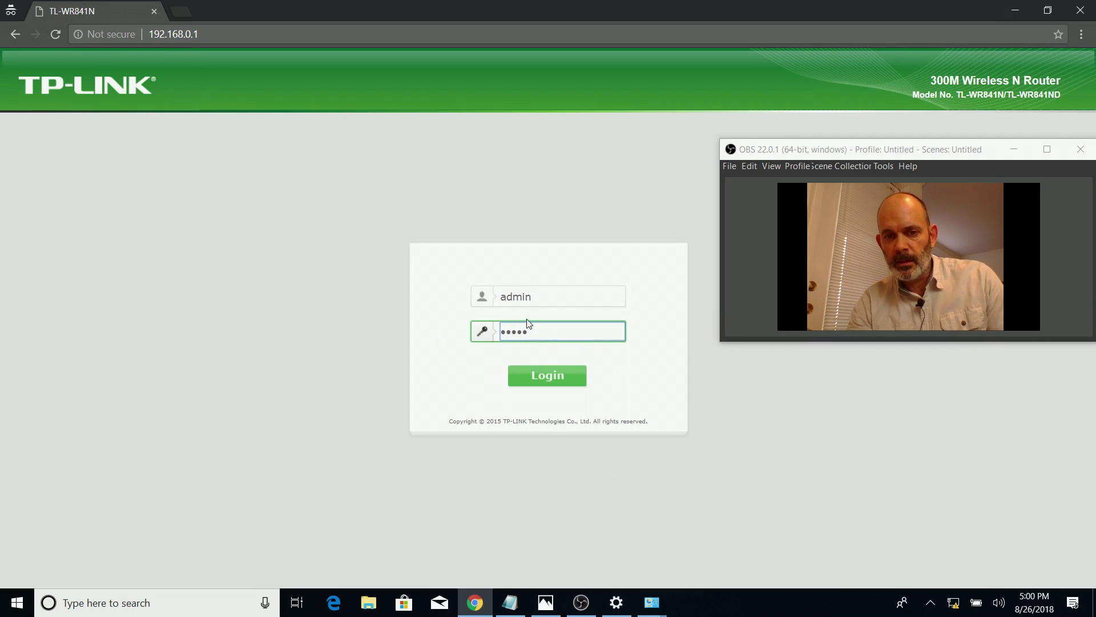
left_click(549, 380)
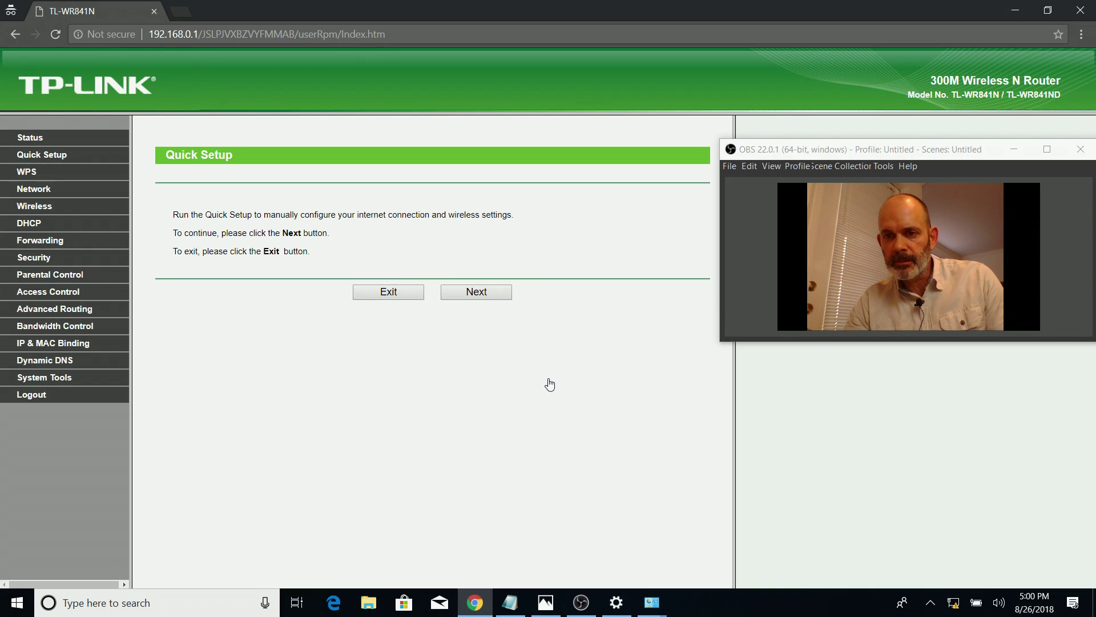
Change the LAN IP under Network > LAN from 192.168.1.1 to 192.168.1.2, save, and confirm reboot
left_click(399, 300)
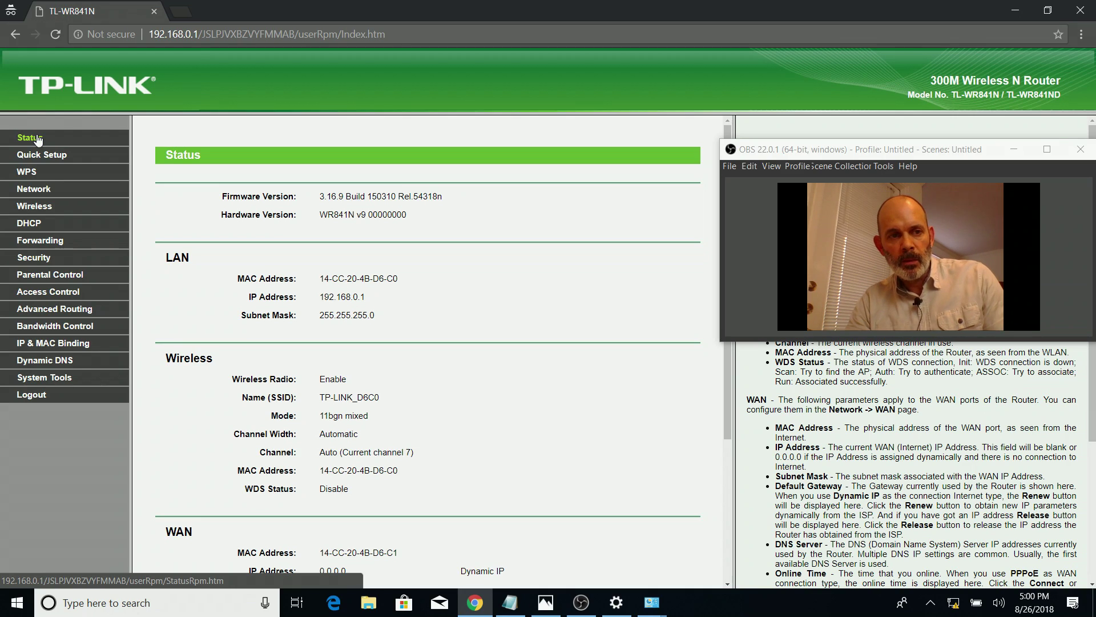
left_click(37, 193)
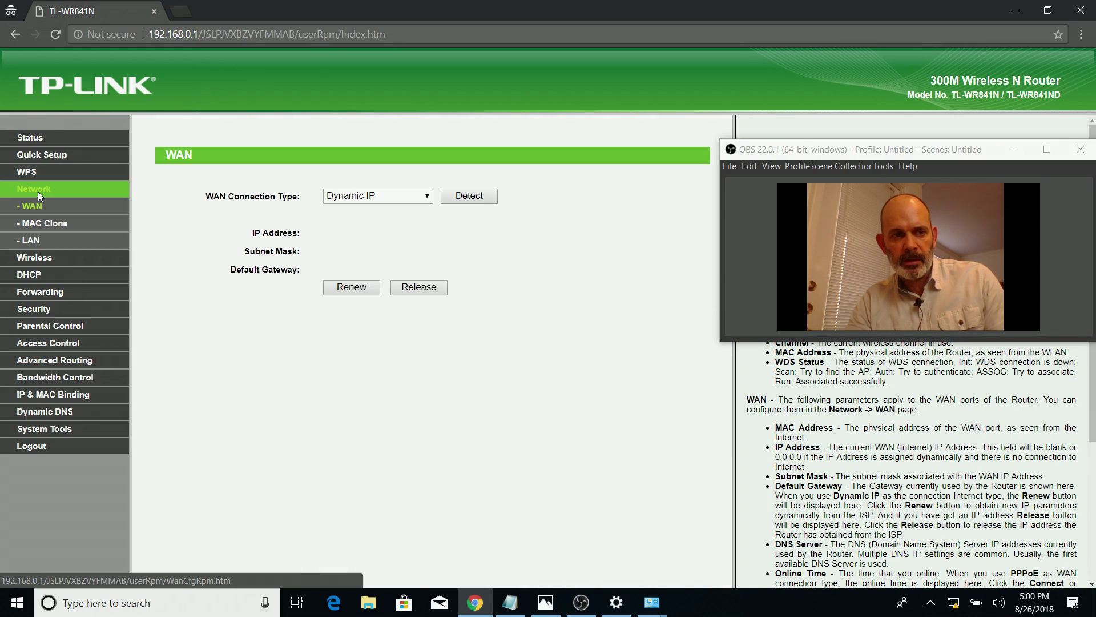
left_click(25, 245)
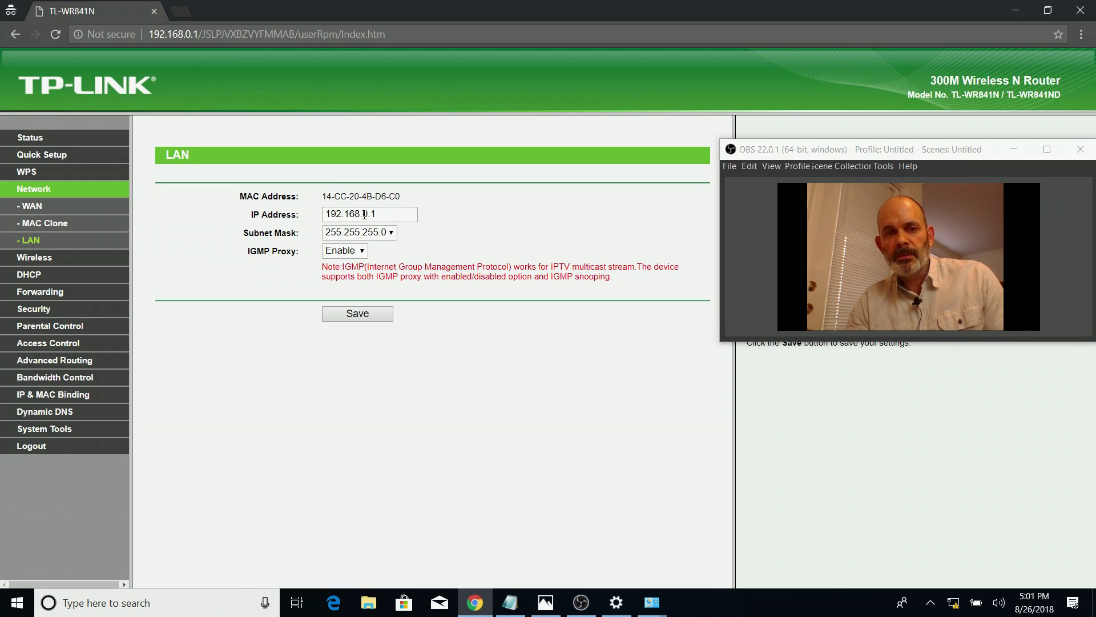
left_click(364, 214)
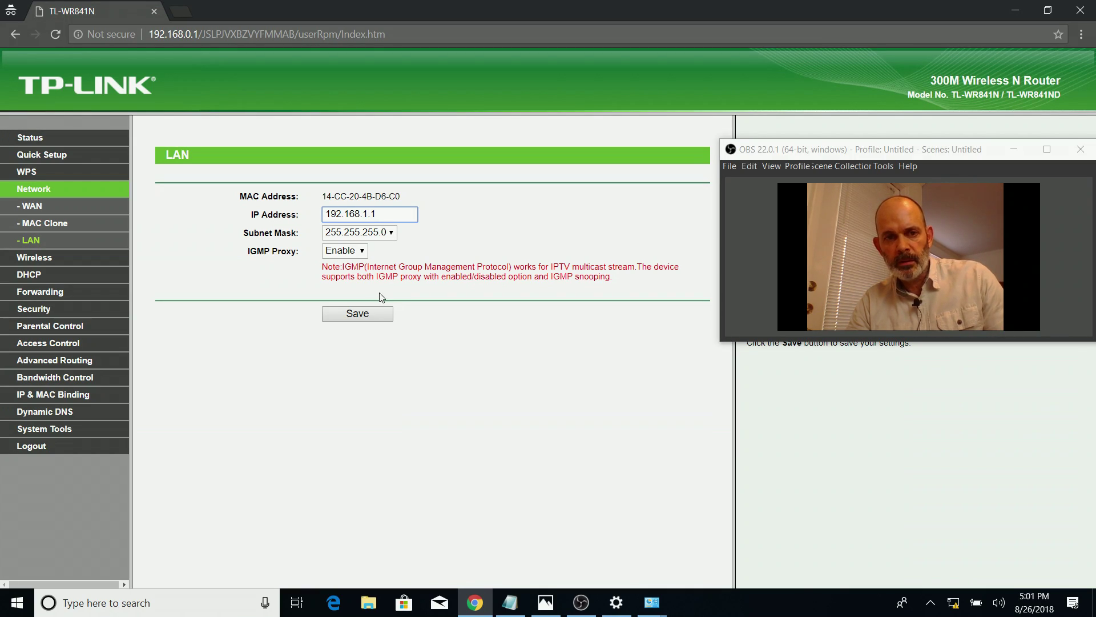
key("BackSpace")
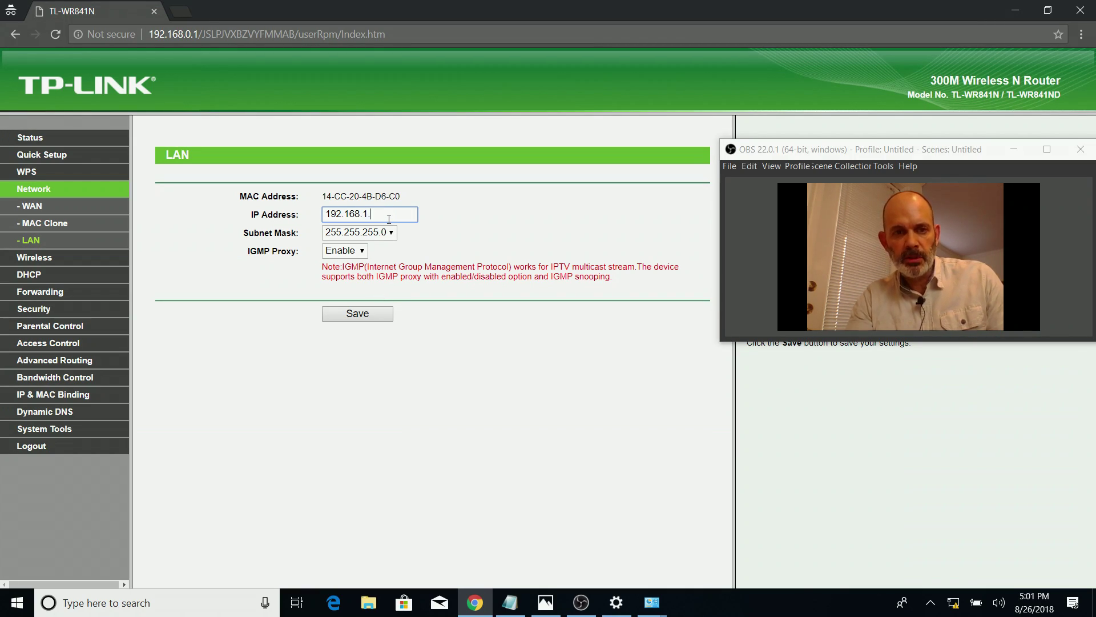
type("2")
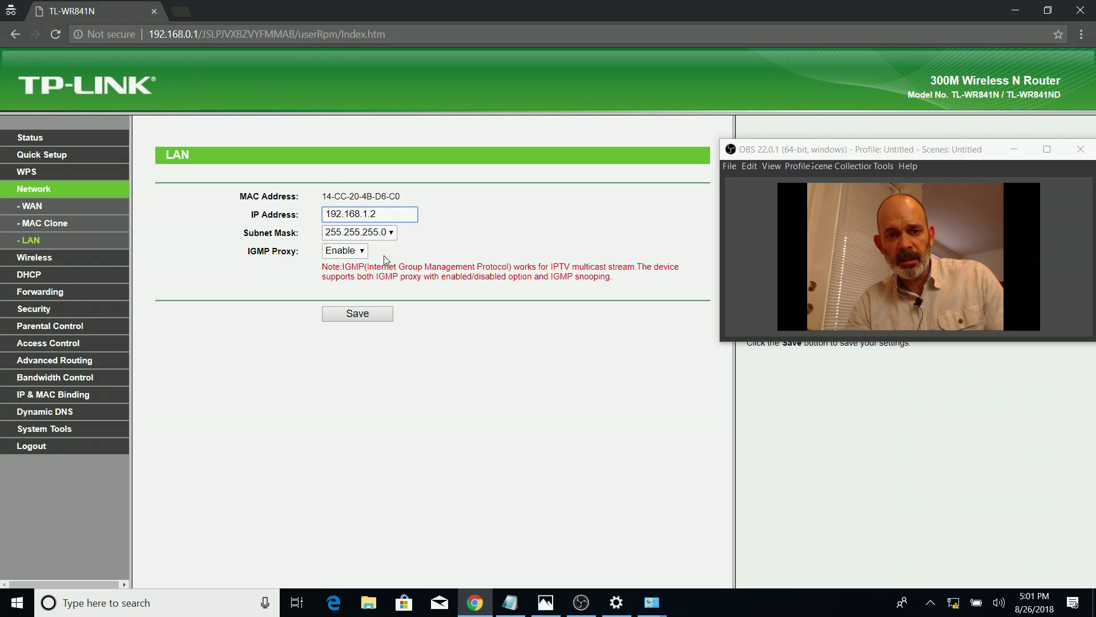
left_click(360, 319)
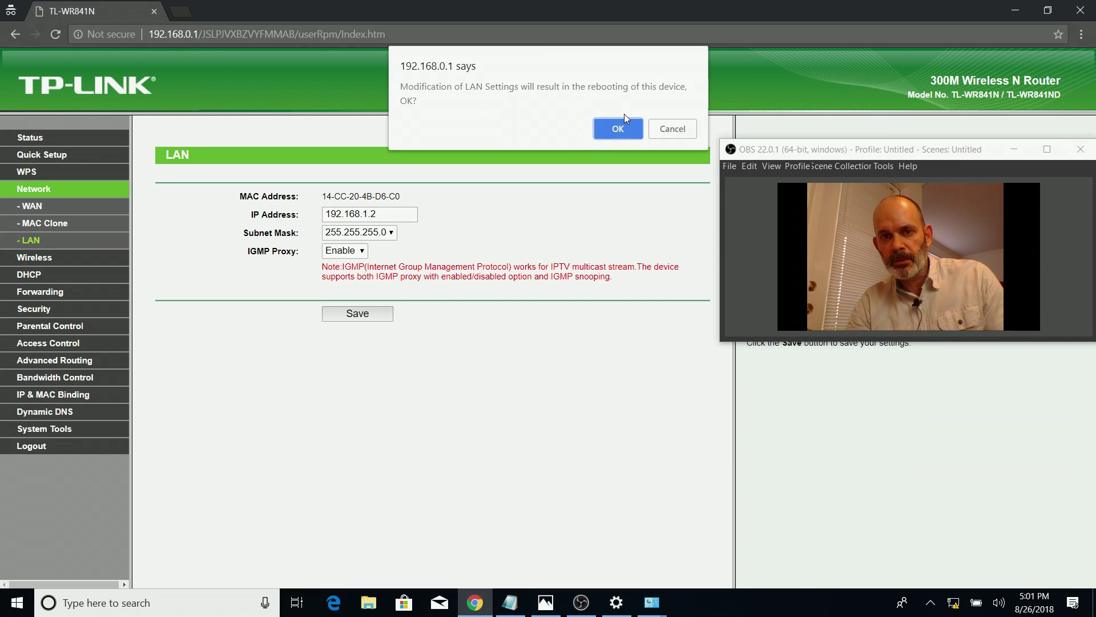
left_click(620, 130)
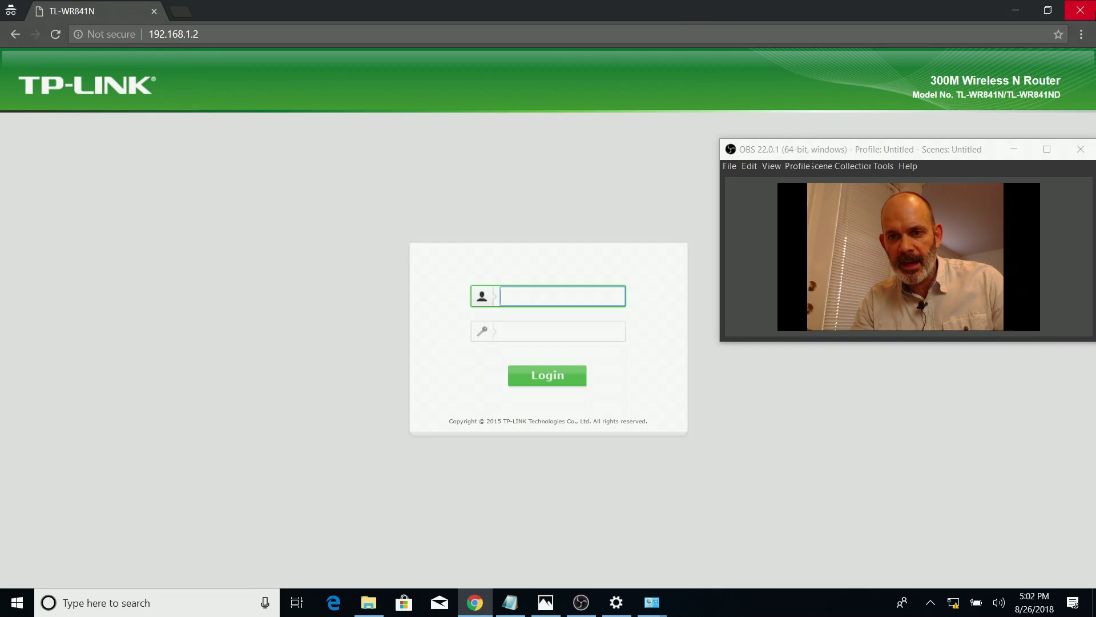
Open a new incognito window, enter 192.168.1.2, and double-check that address on the diagram
left_click(1080, 10)
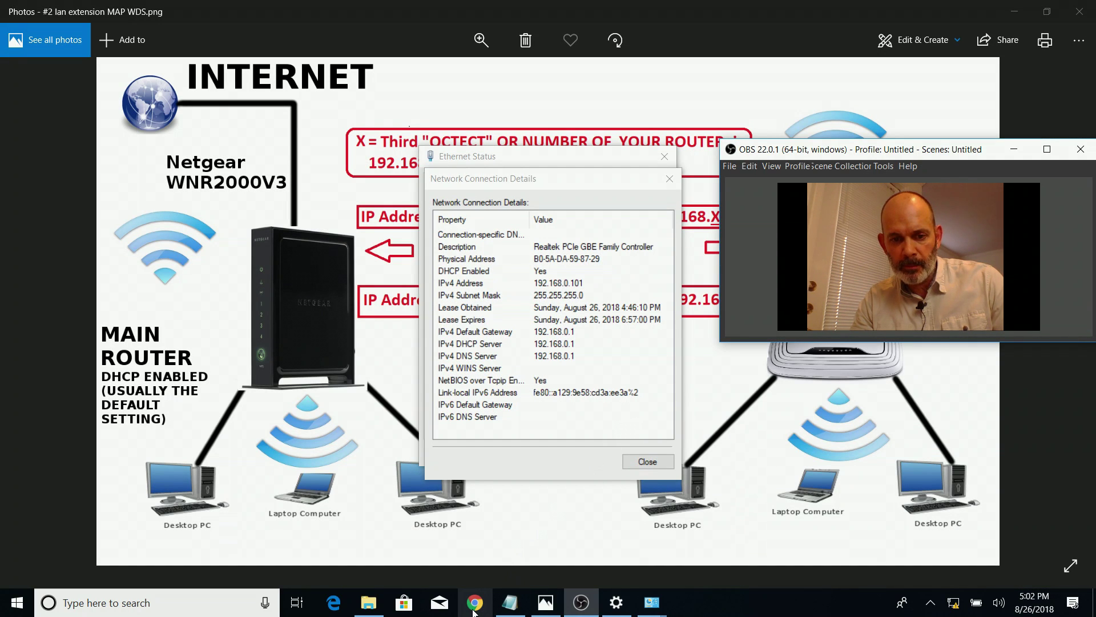
right_click(475, 602)
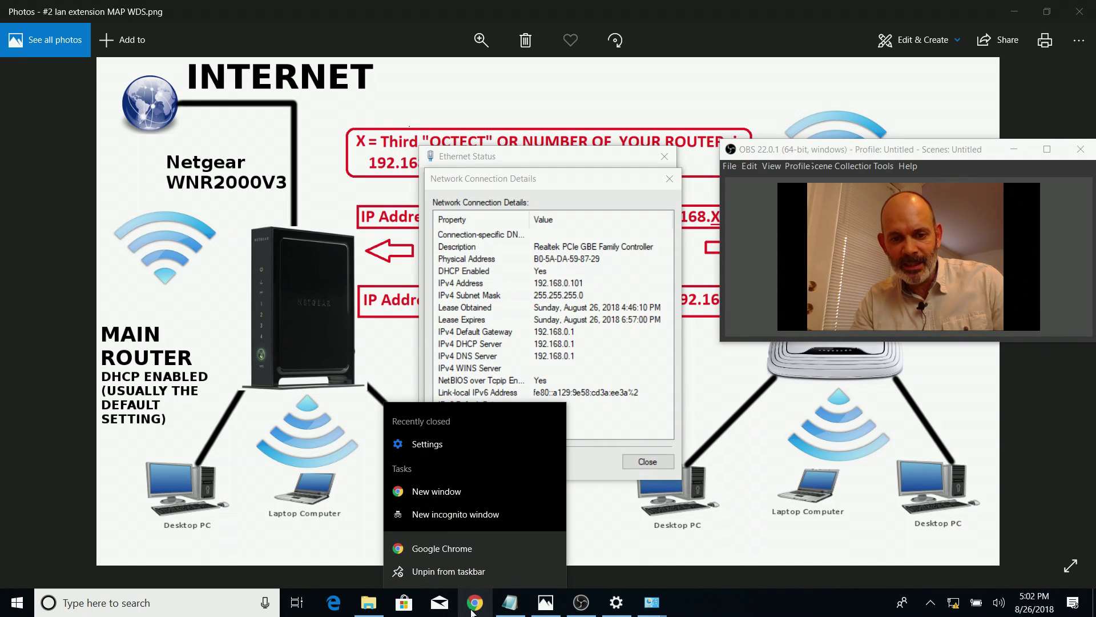
left_click(463, 516)
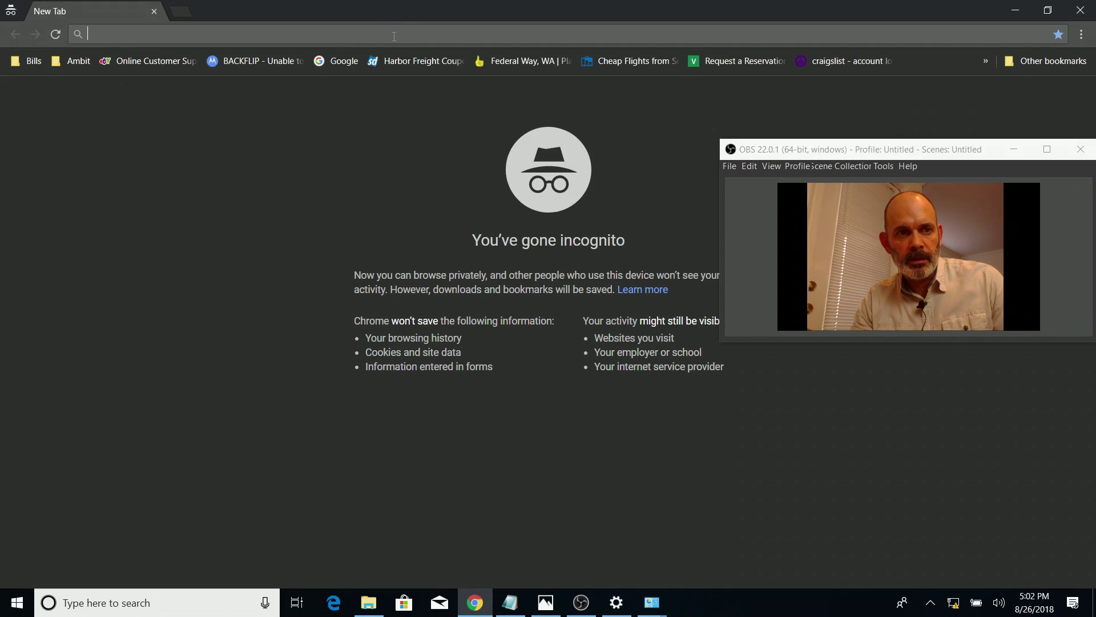
type("192")
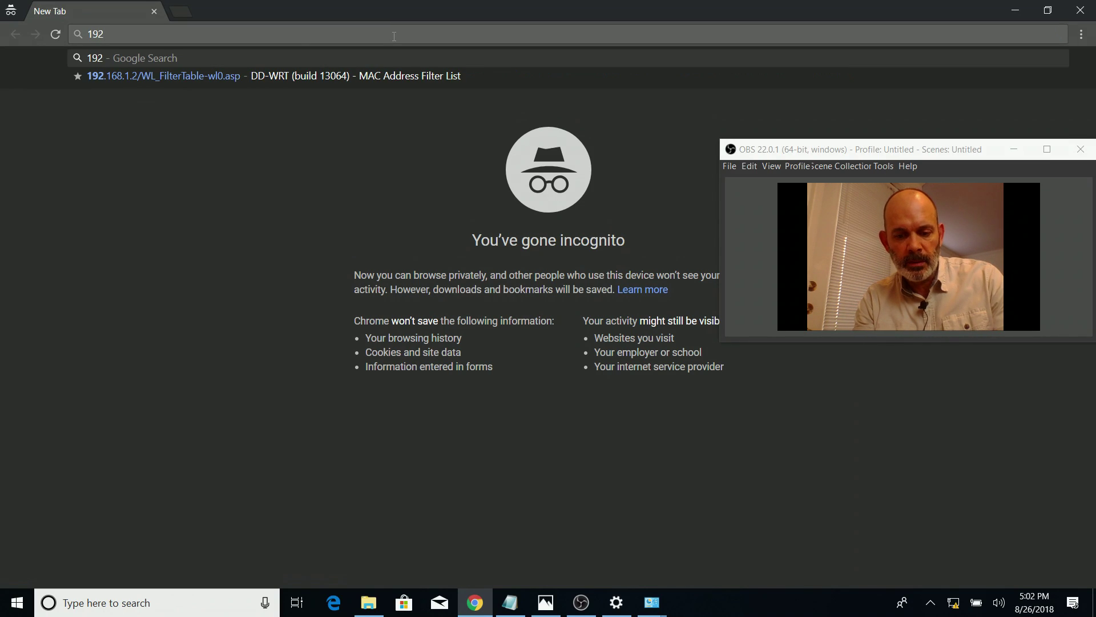
type(".168")
type(".1.2")
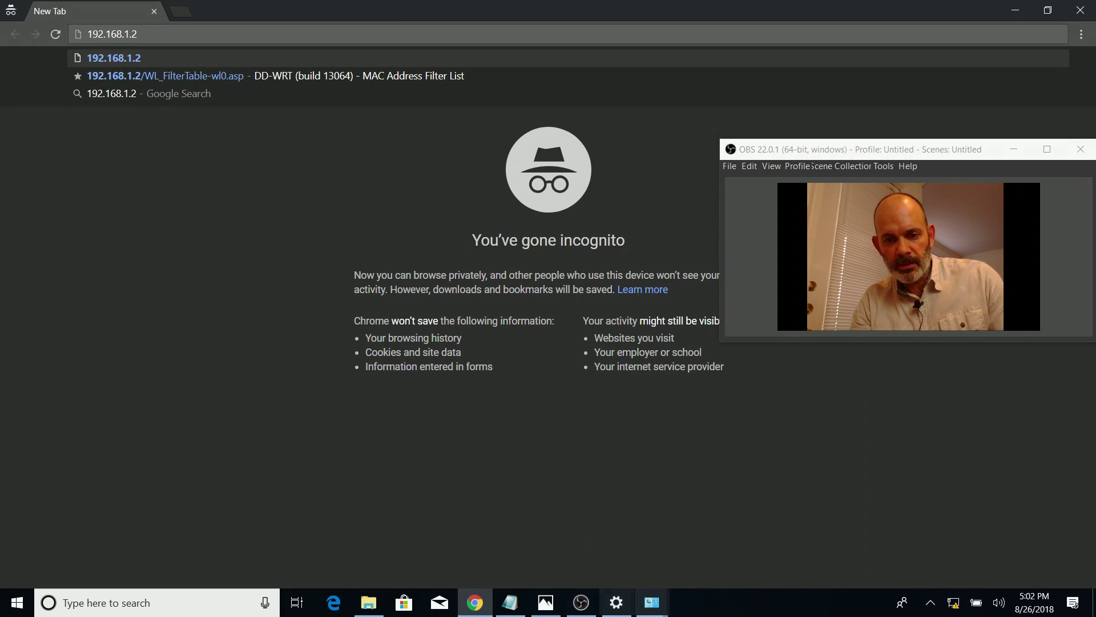
left_click(544, 605)
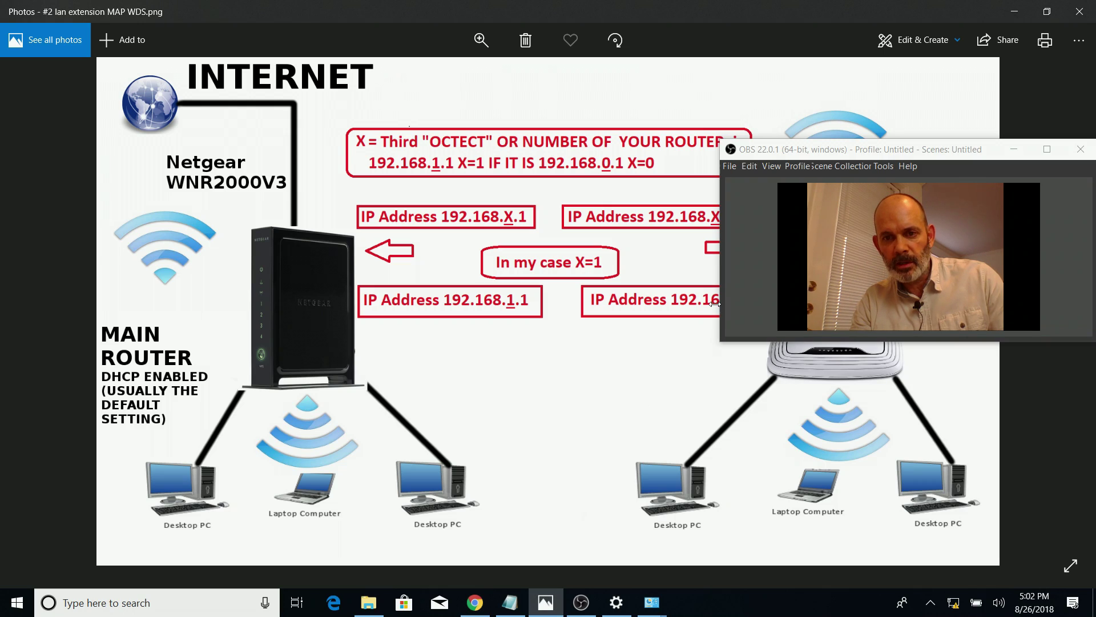
left_click_drag(797, 154, 735, 372)
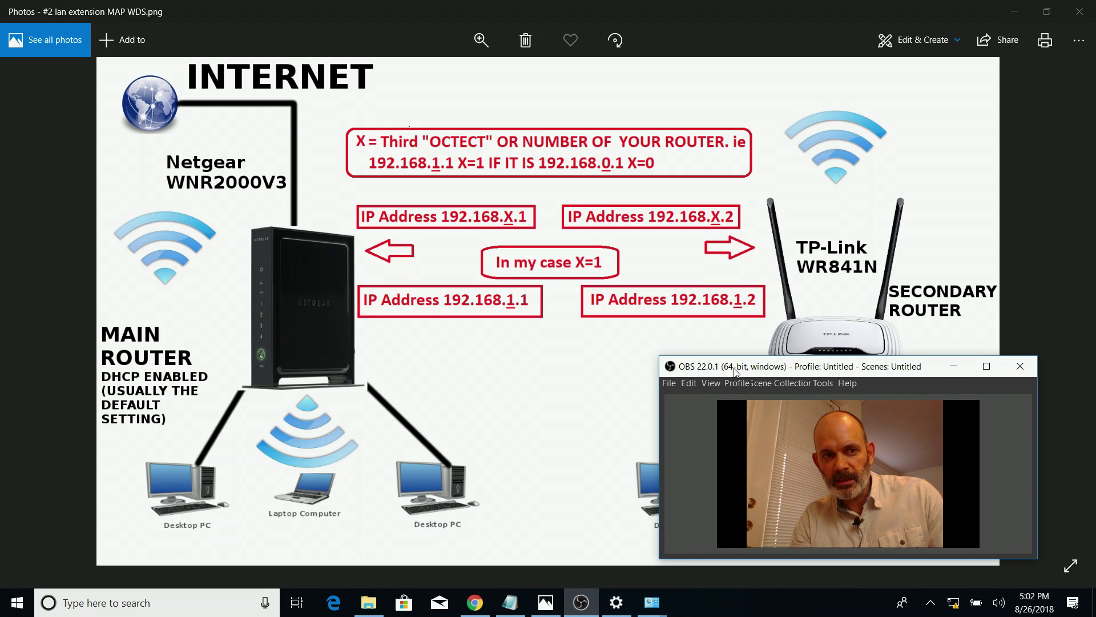
left_click_drag(735, 372, 735, 341)
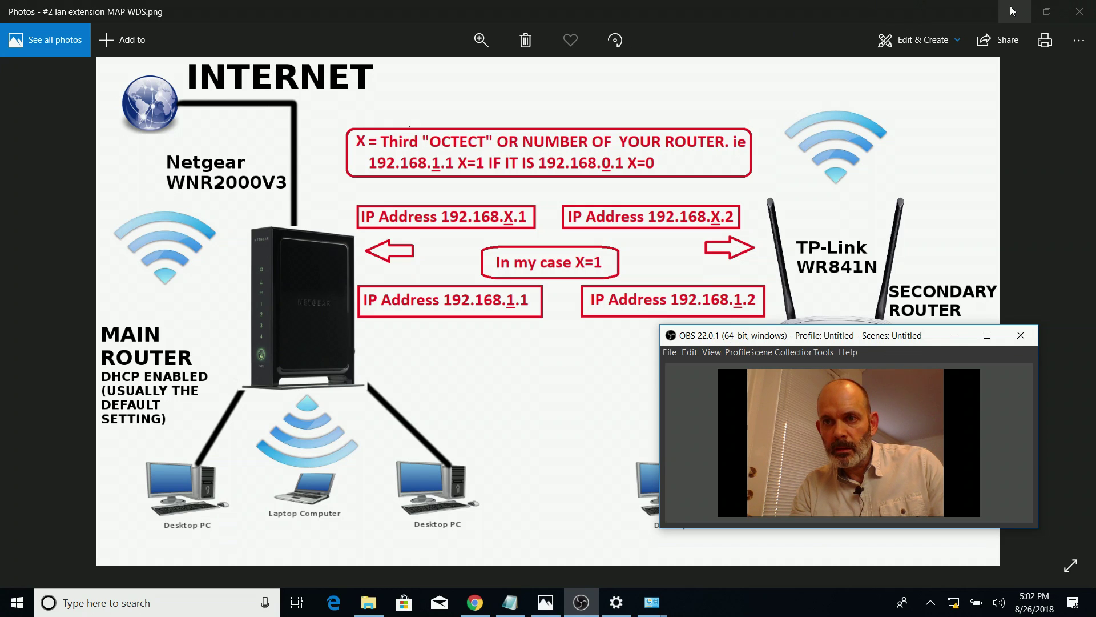
left_click(1014, 12)
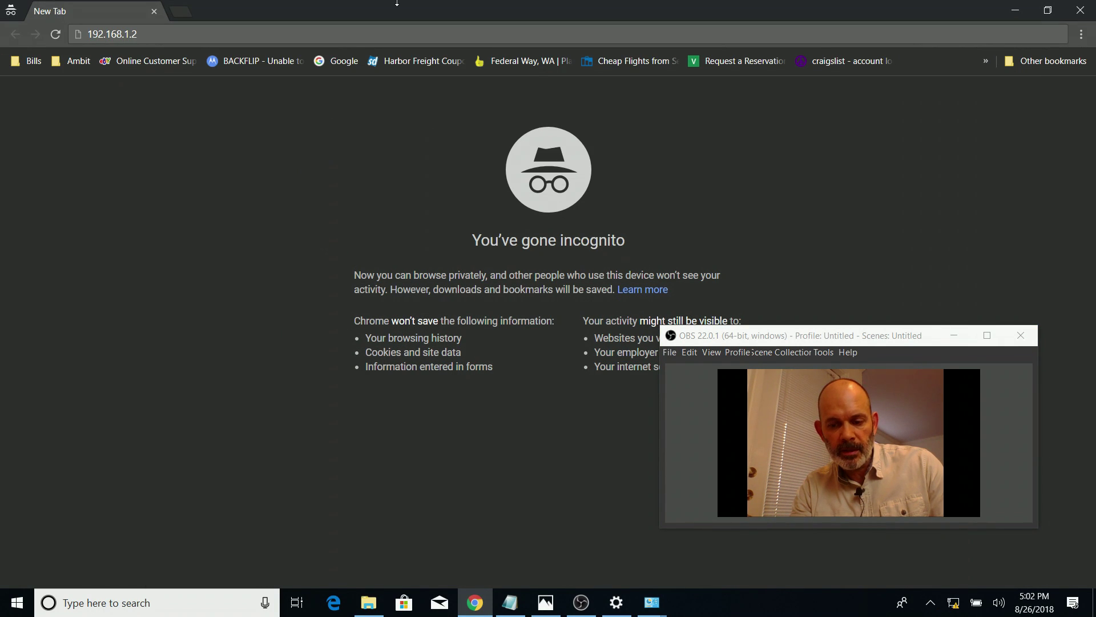
Load 192.168.1.2 and sign in with the admin username and password
key("Return")
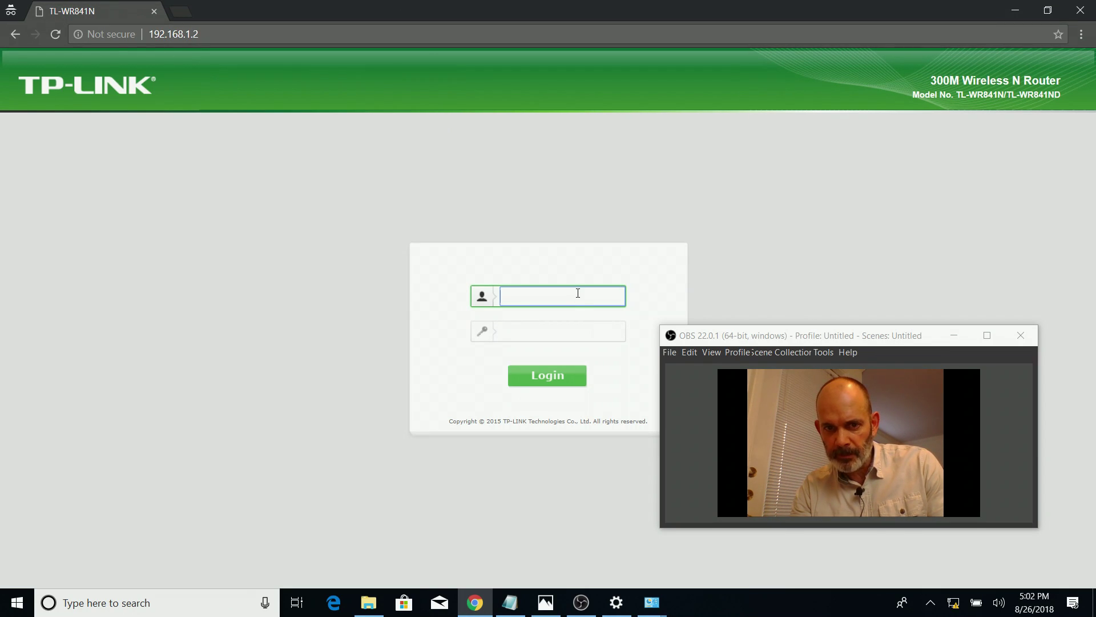
type("admin")
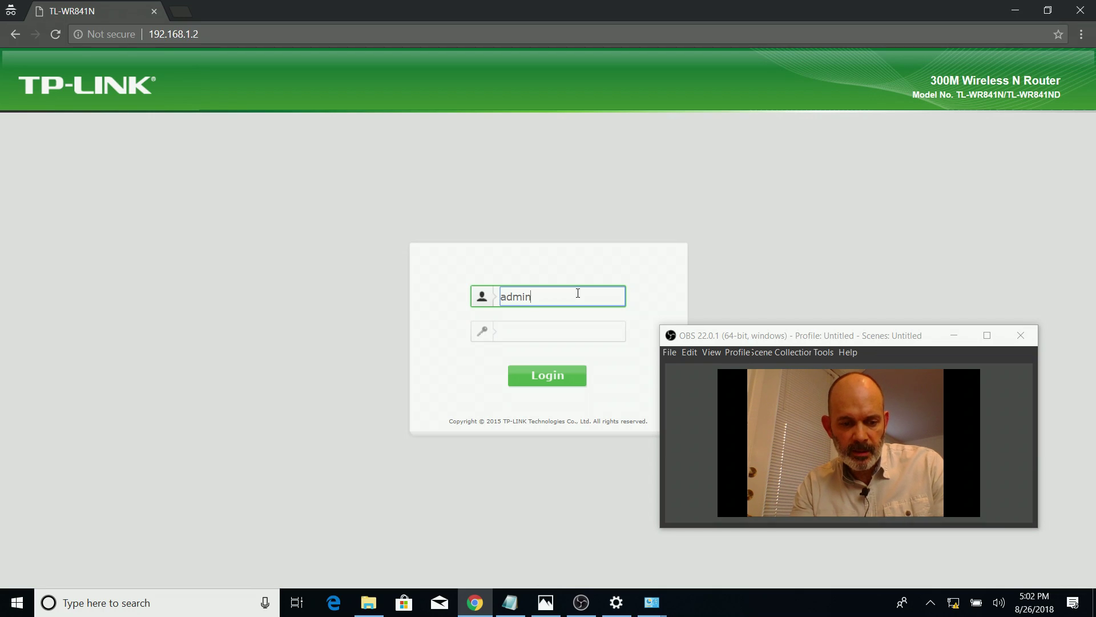
key("Tab")
type("admin")
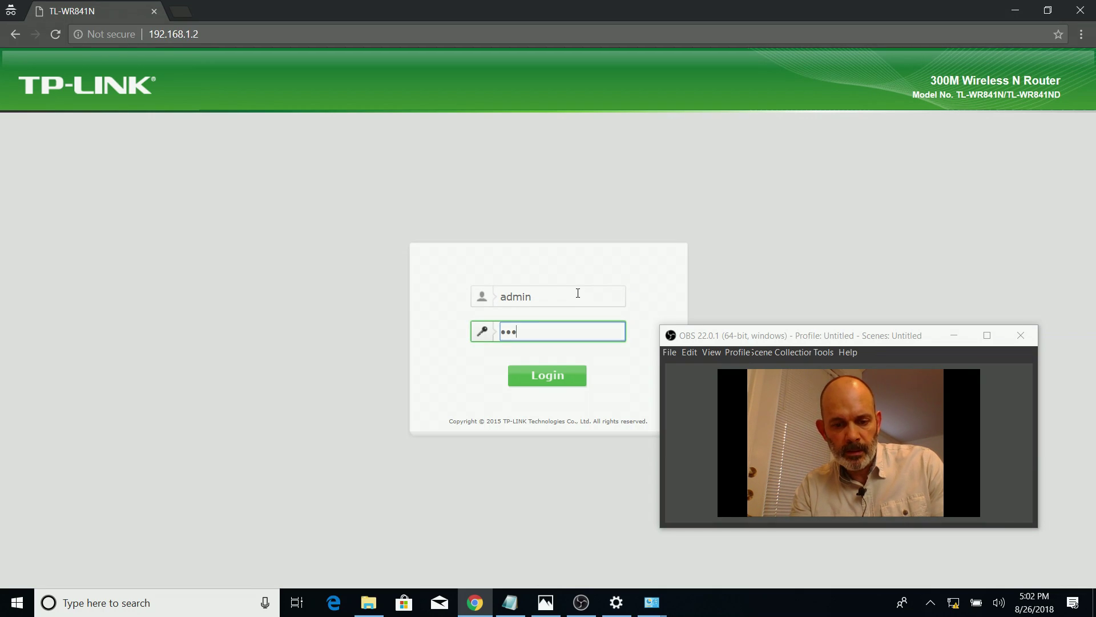
left_click(581, 378)
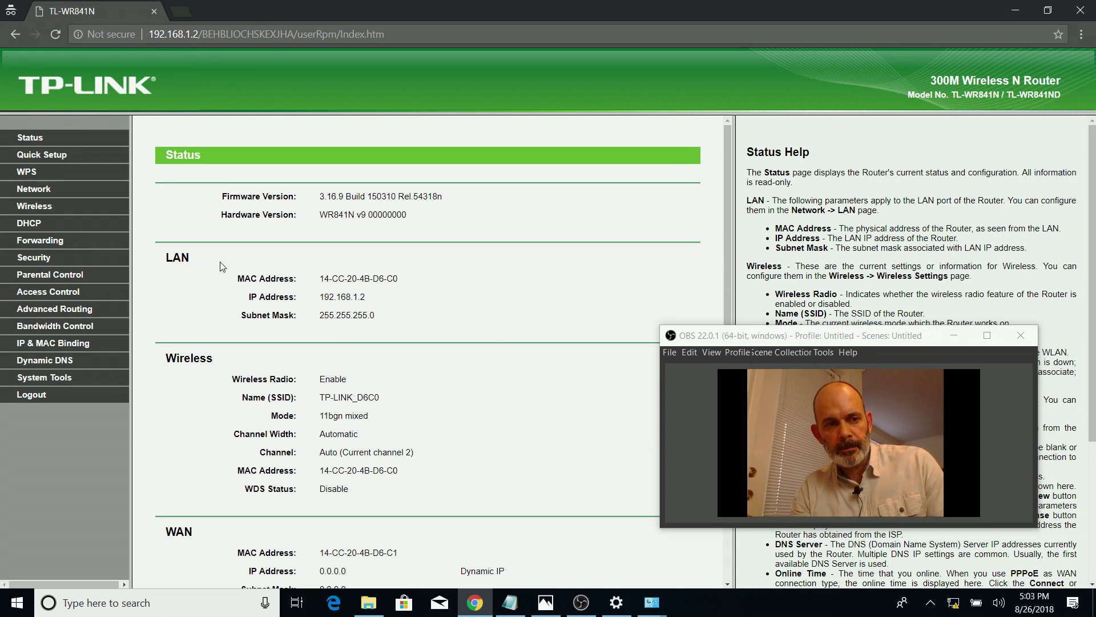
Tick Enable WDS Bridging on Wireless > Wireless Settings and begin filling the bridged network fields
left_click(40, 212)
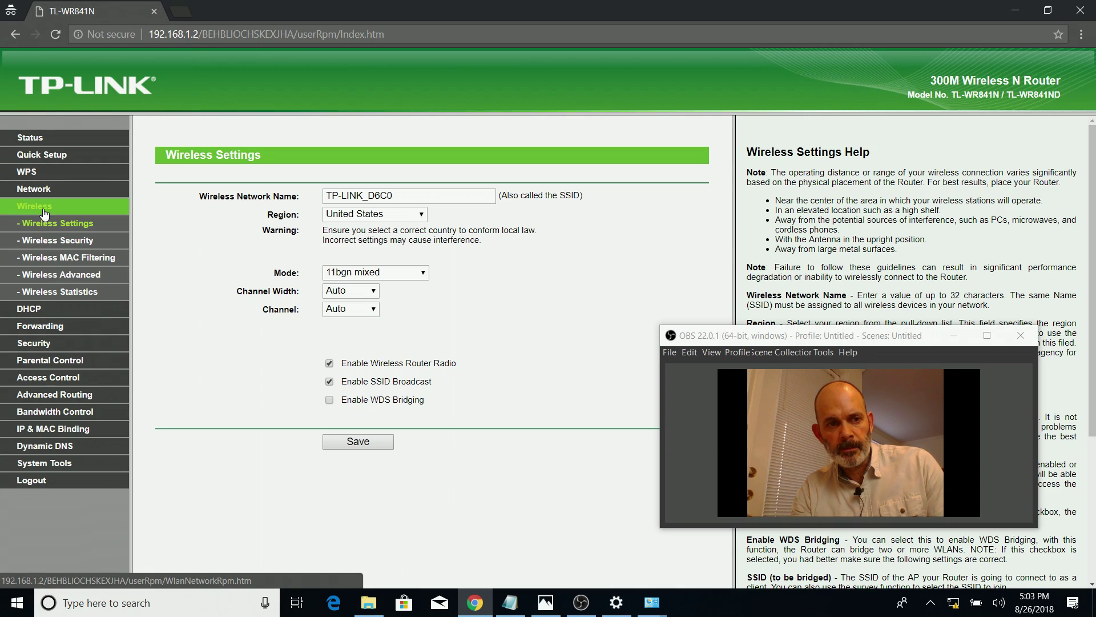
left_click(83, 227)
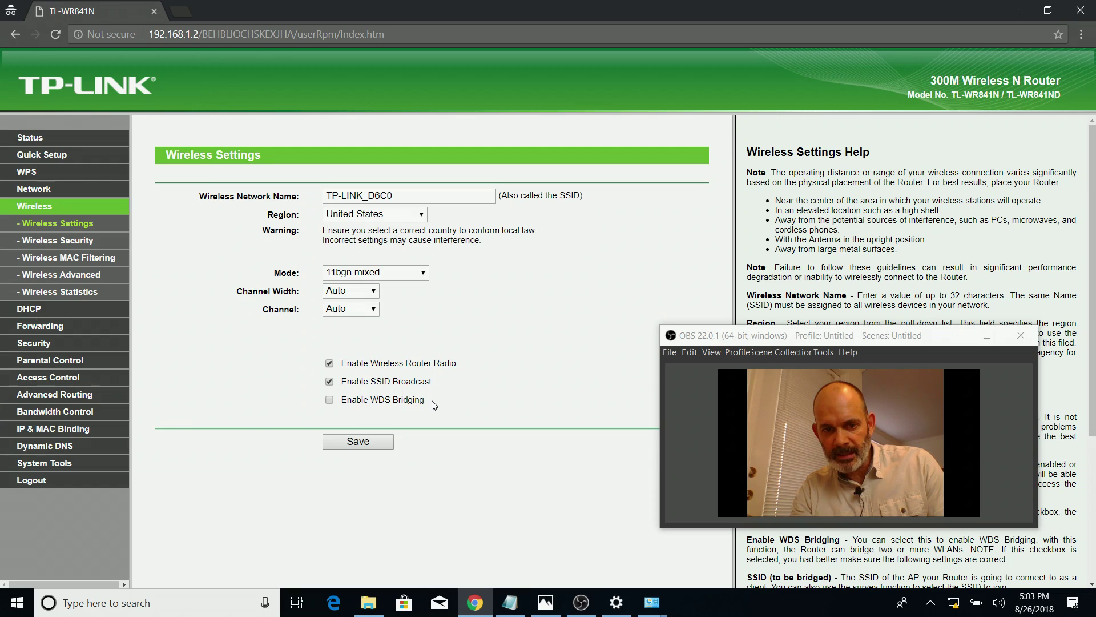
left_click(330, 401)
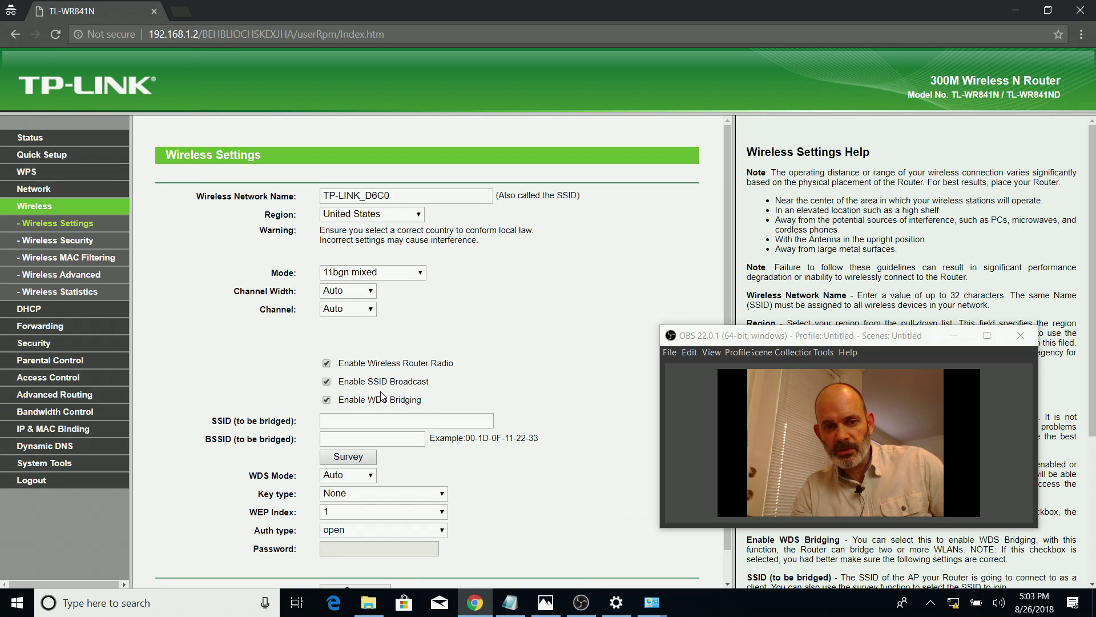
left_click(374, 423)
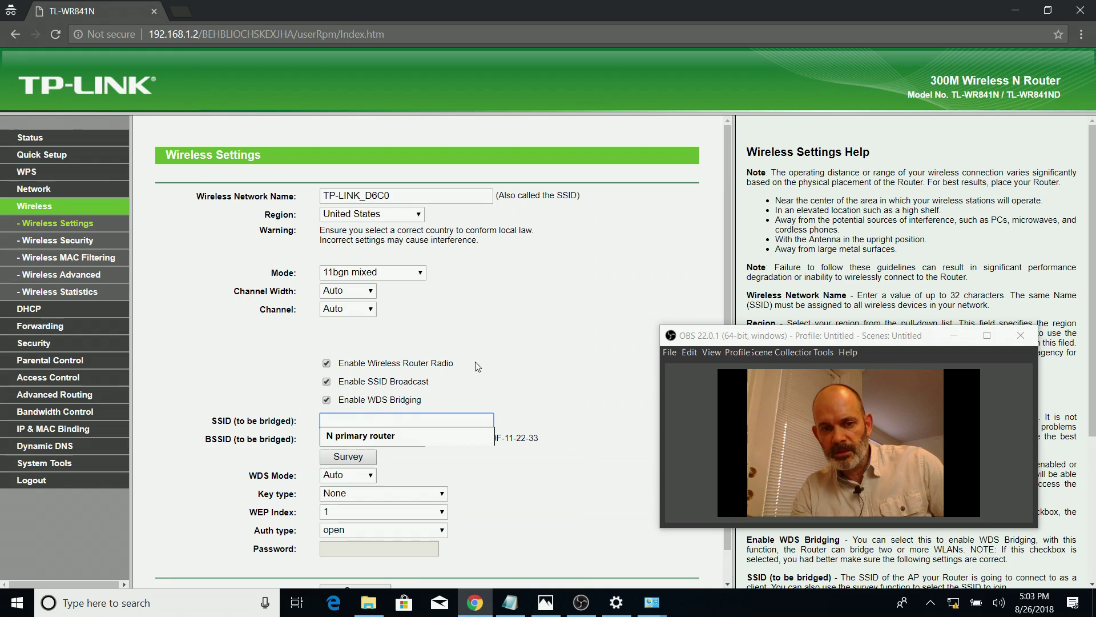
left_click(523, 347)
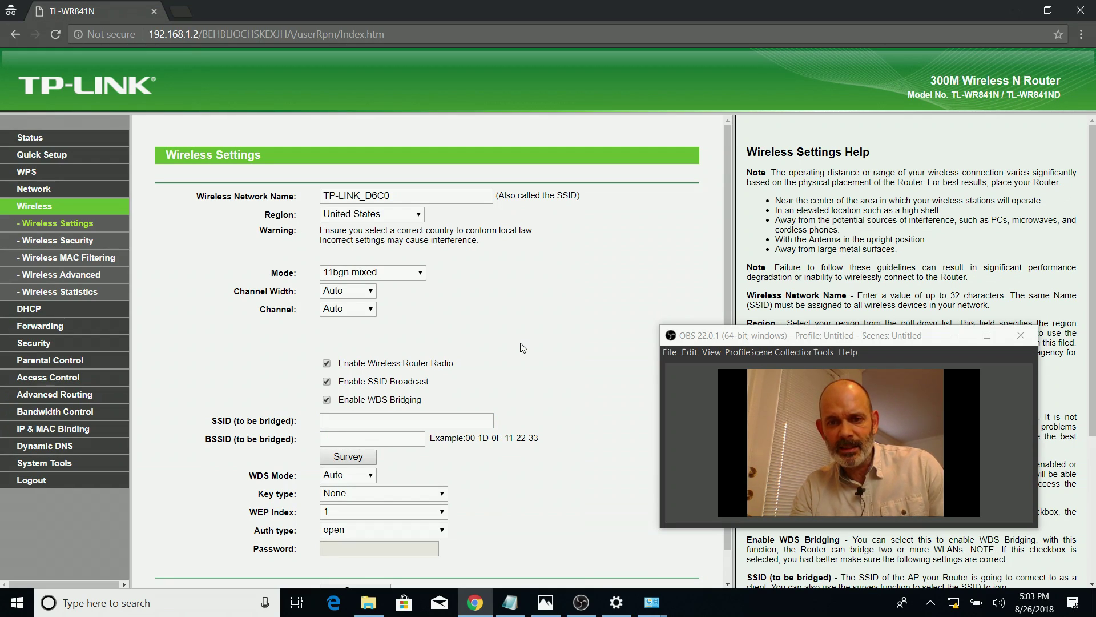
left_click_drag(873, 335, 923, 247)
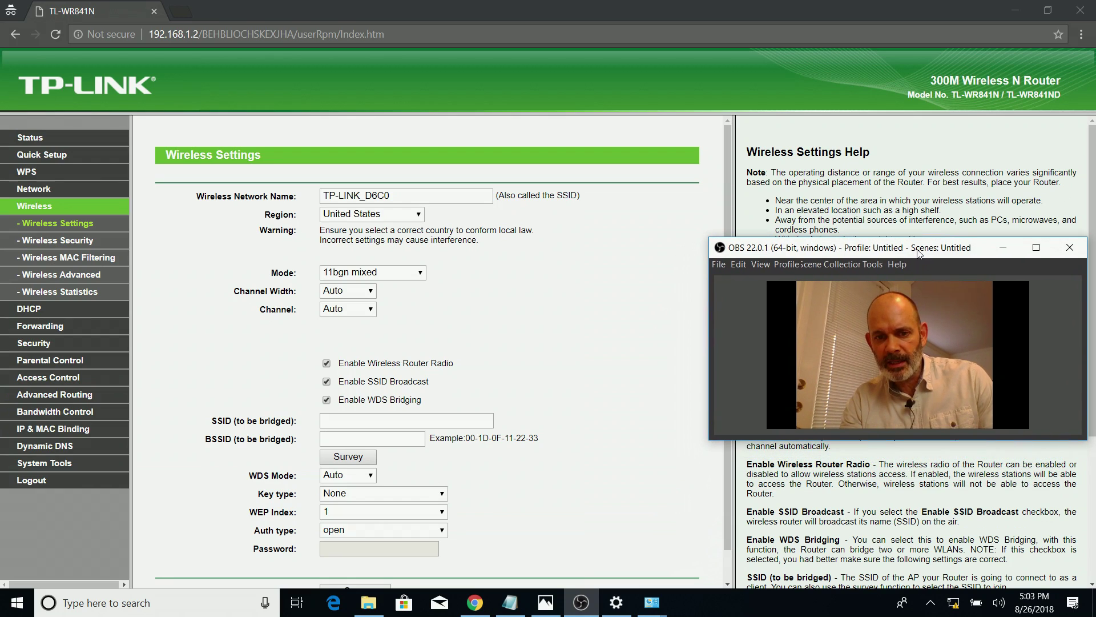
triple_click(286, 384)
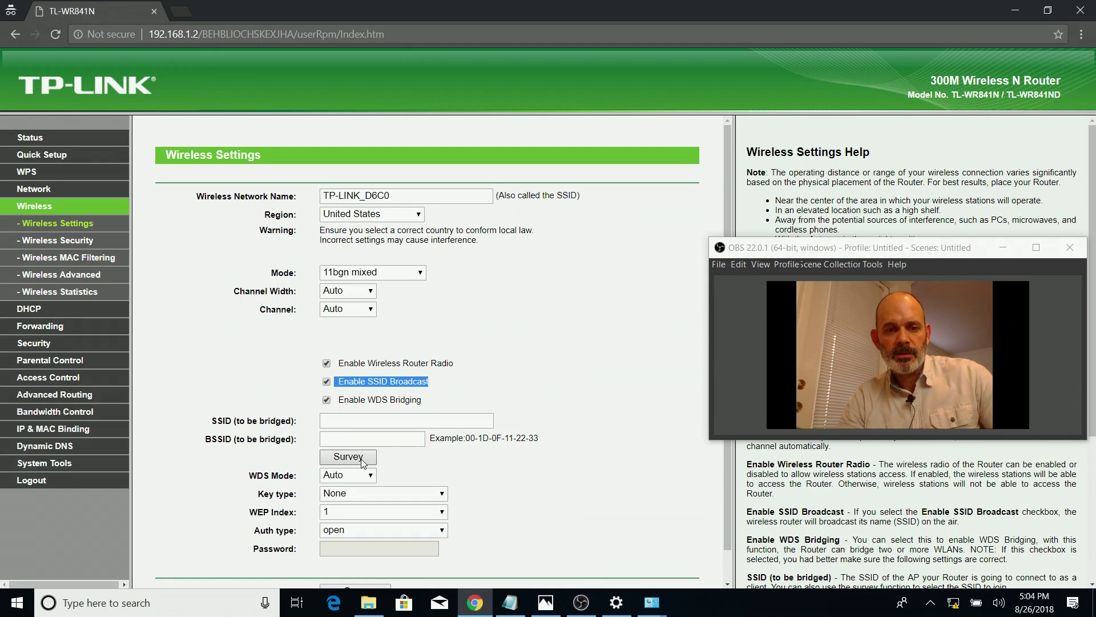
Survey nearby networks and choose Main Router as the WDS bridge, filling its SSID and BSSID
left_click(347, 457)
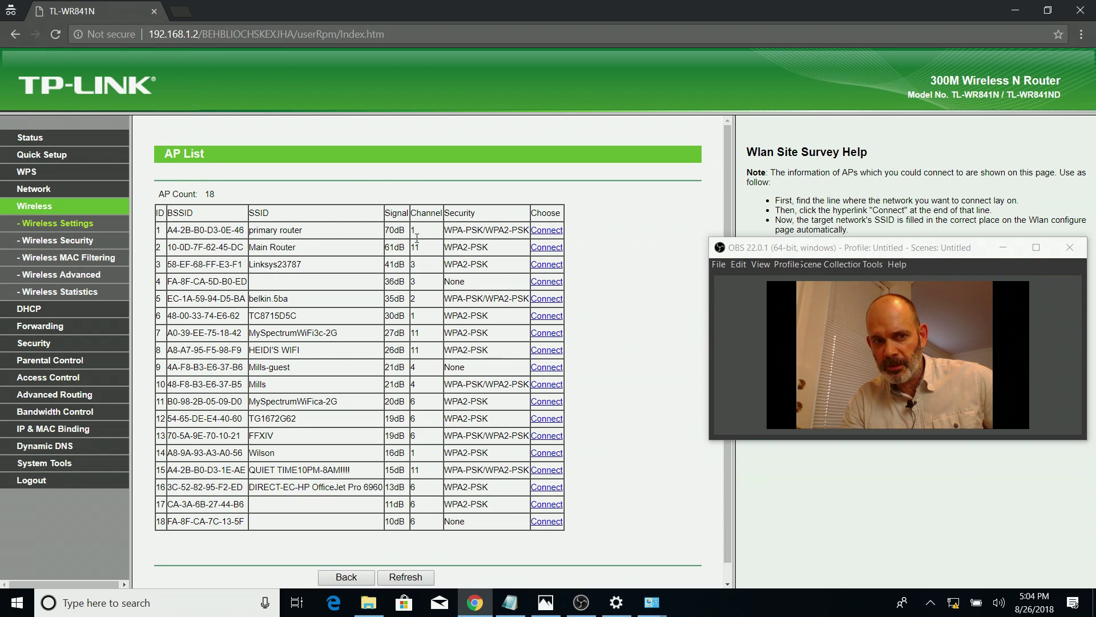
left_click(546, 249)
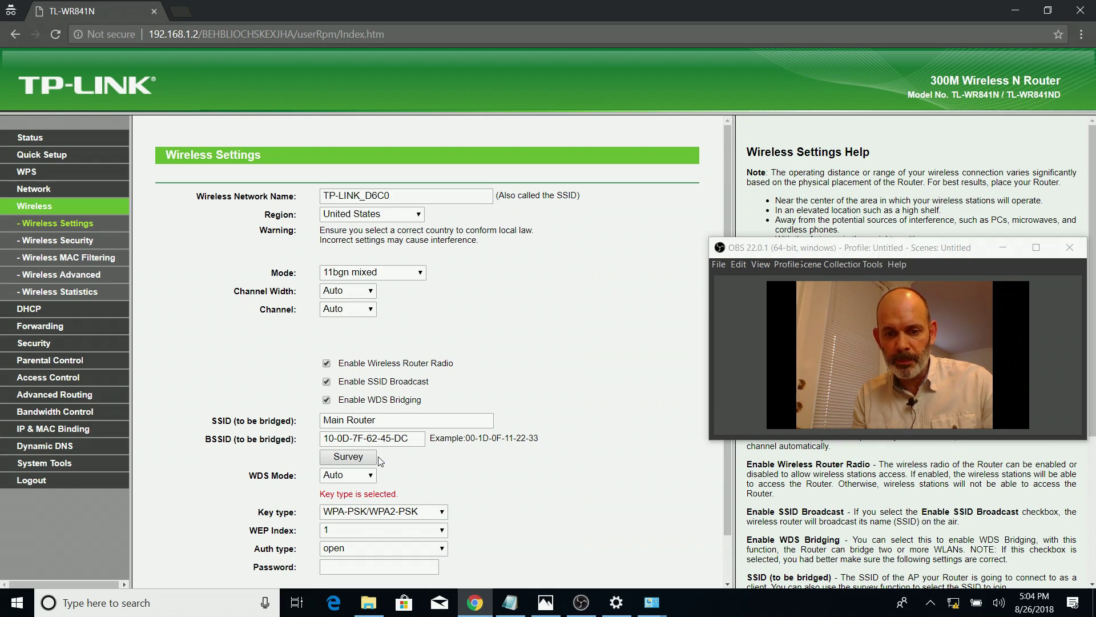
left_click(84, 601)
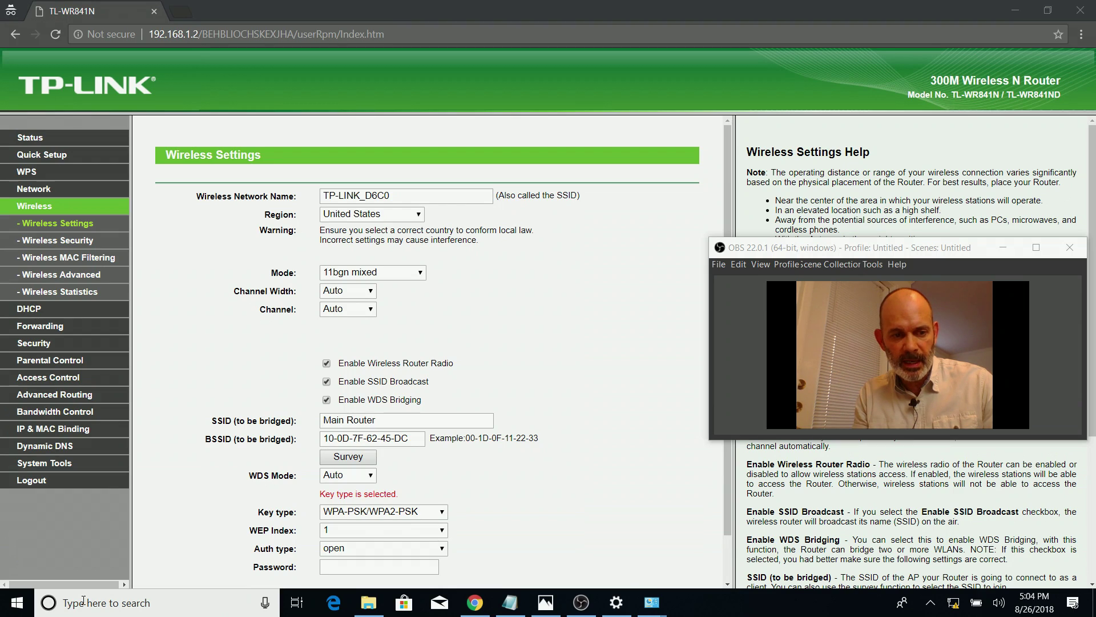
Run arp -a in Command Prompt, finding 192.168.1.2 at 14-cc-20-4b-d6-c0
type("cmd")
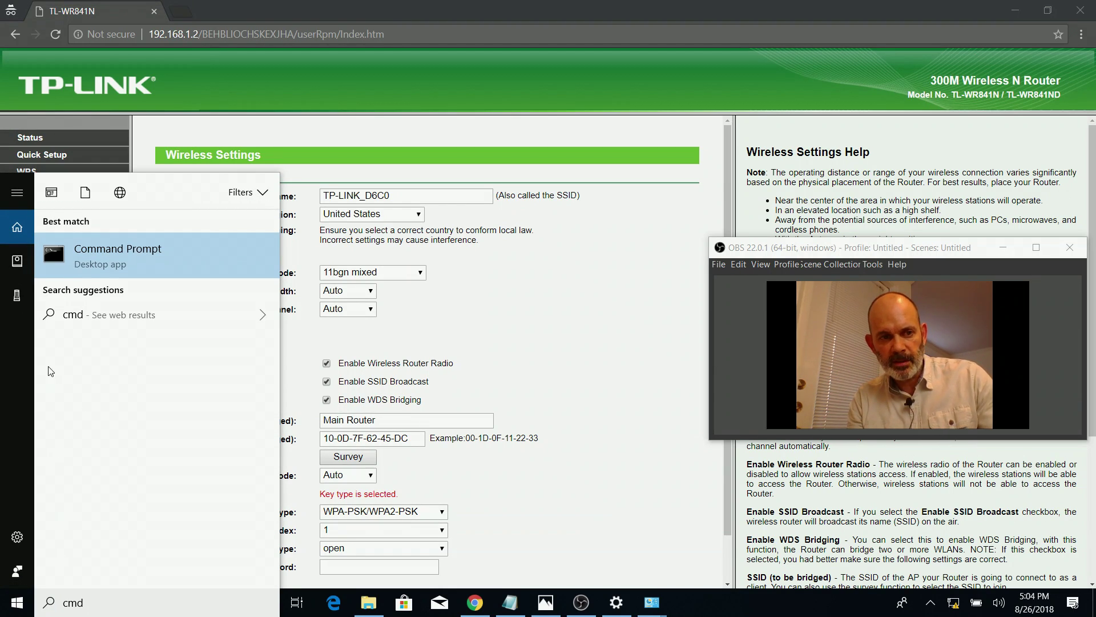
left_click(121, 255)
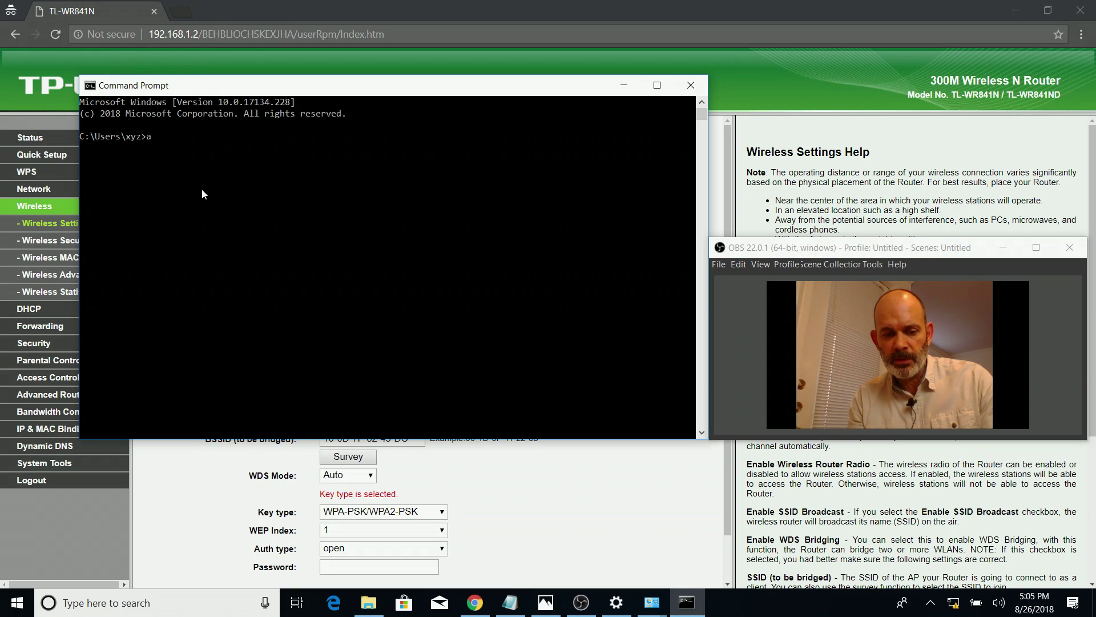
type("arp -")
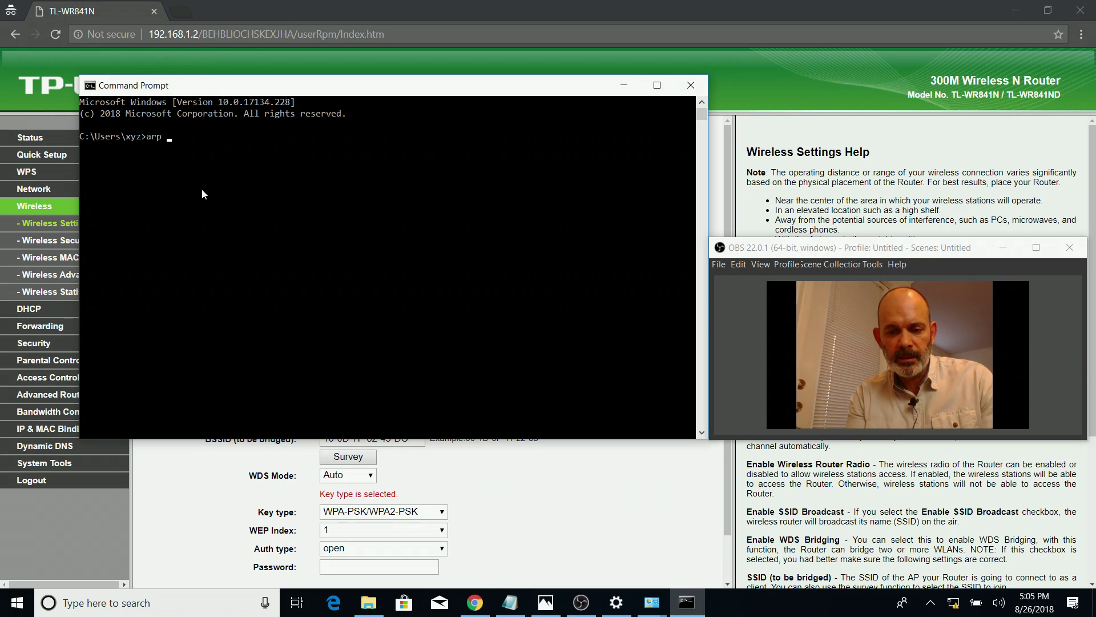
type("a")
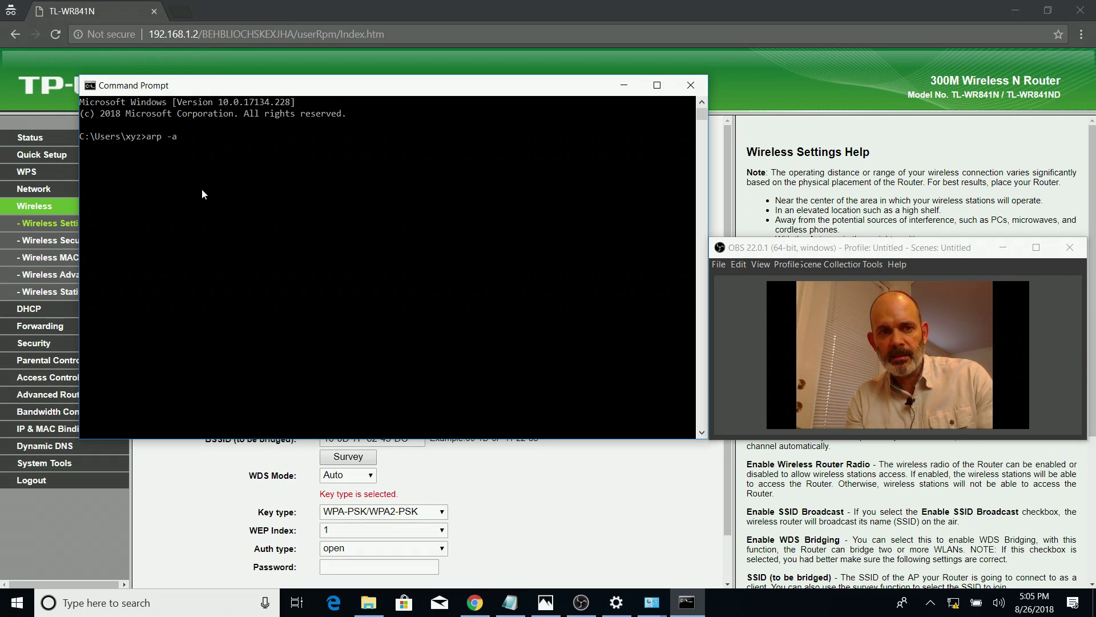
key("Return")
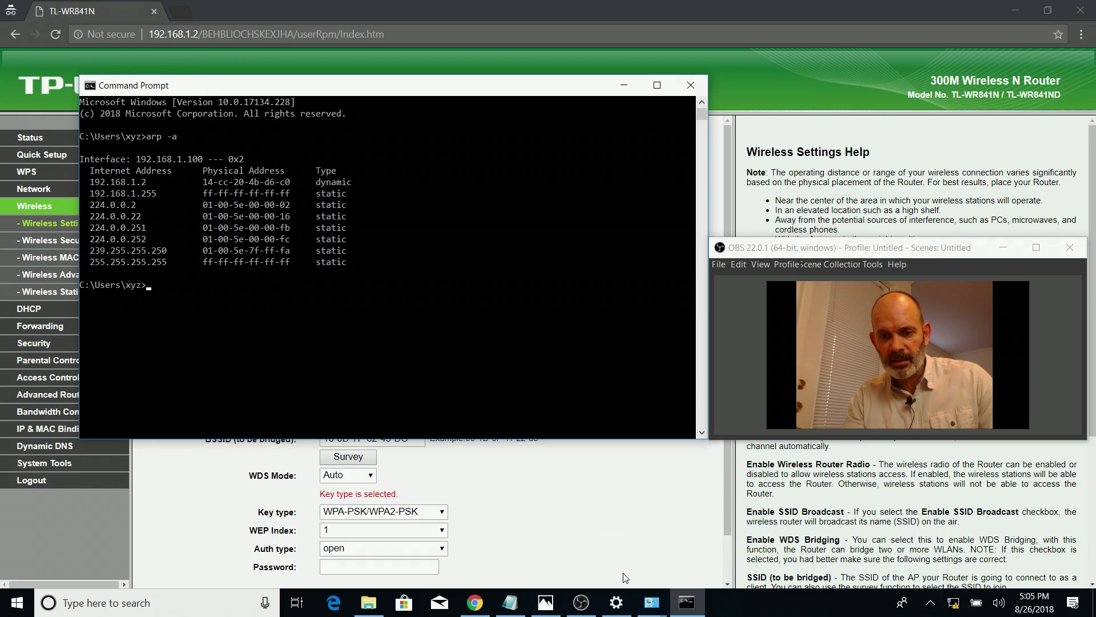
left_click(651, 602)
Disable the Ethernet adapter in Network Connections
left_click(657, 553)
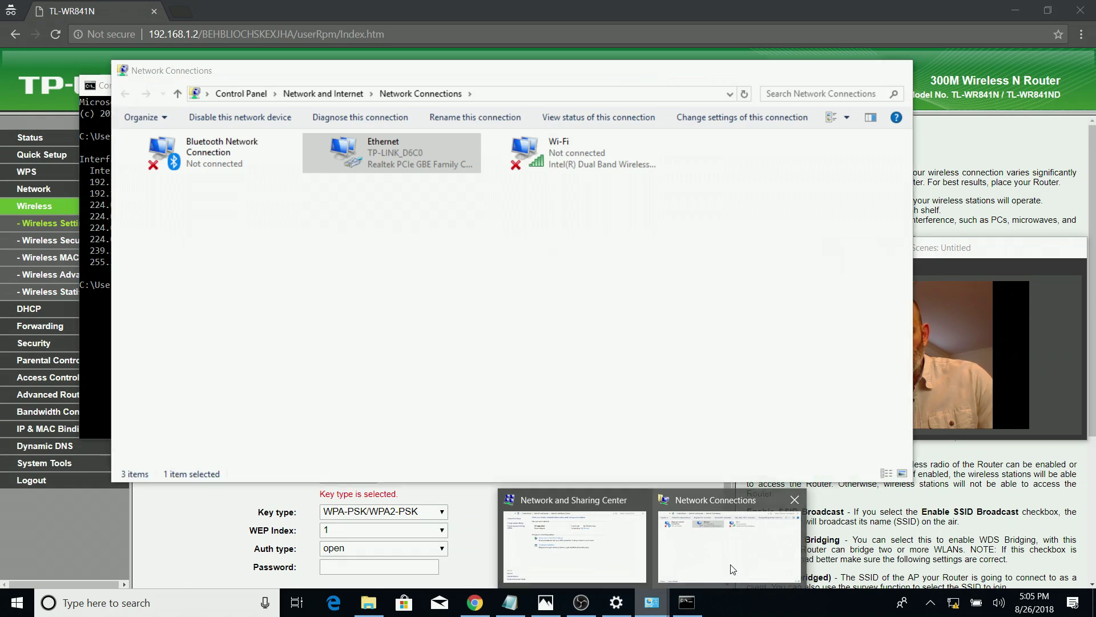
right_click(408, 164)
left_click(321, 175)
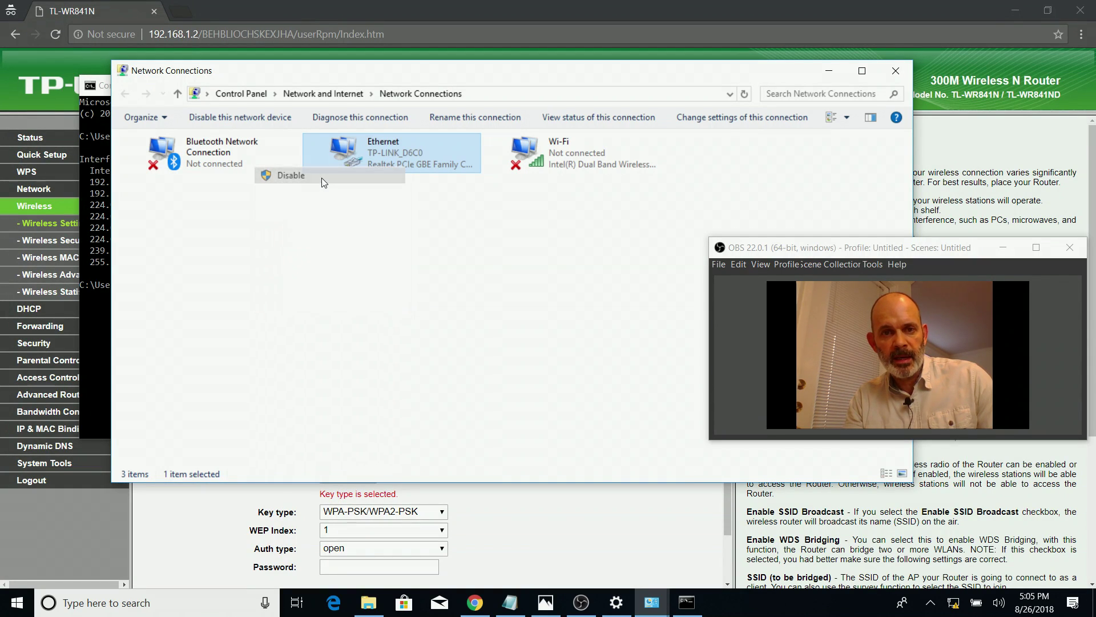
Turn Wi-Fi back on and connect to the Main Router network
left_click(954, 605)
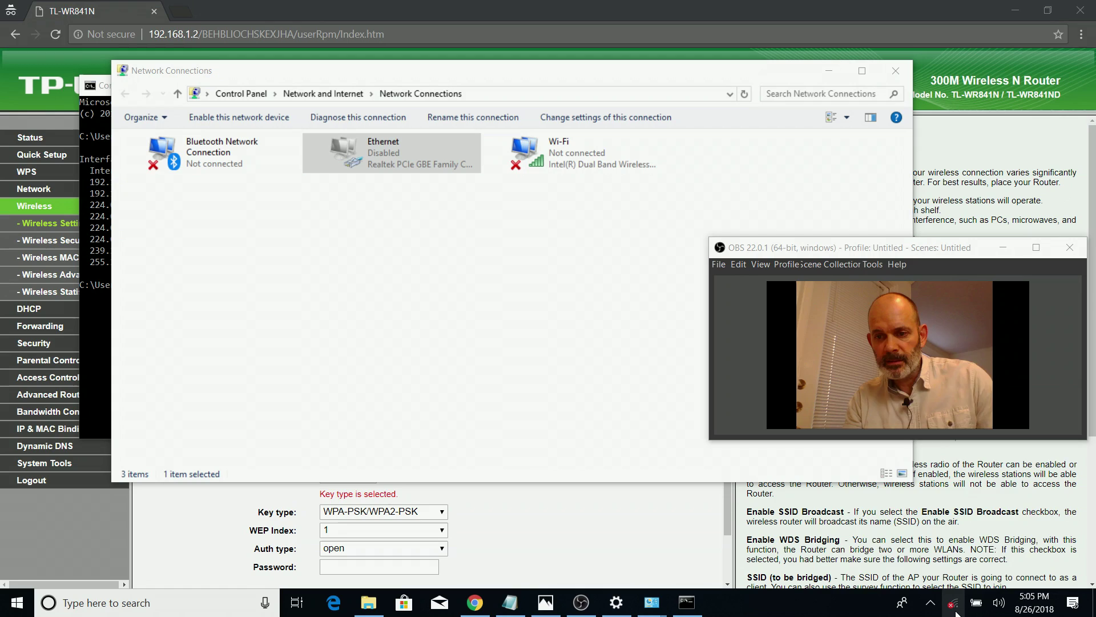
left_click(870, 564)
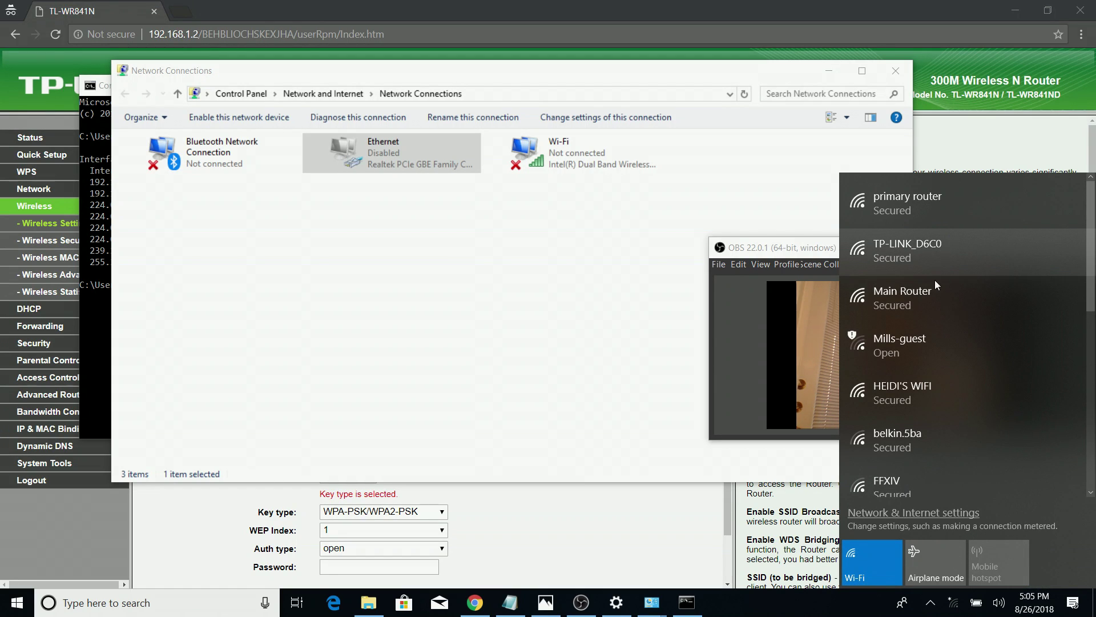
left_click(931, 299)
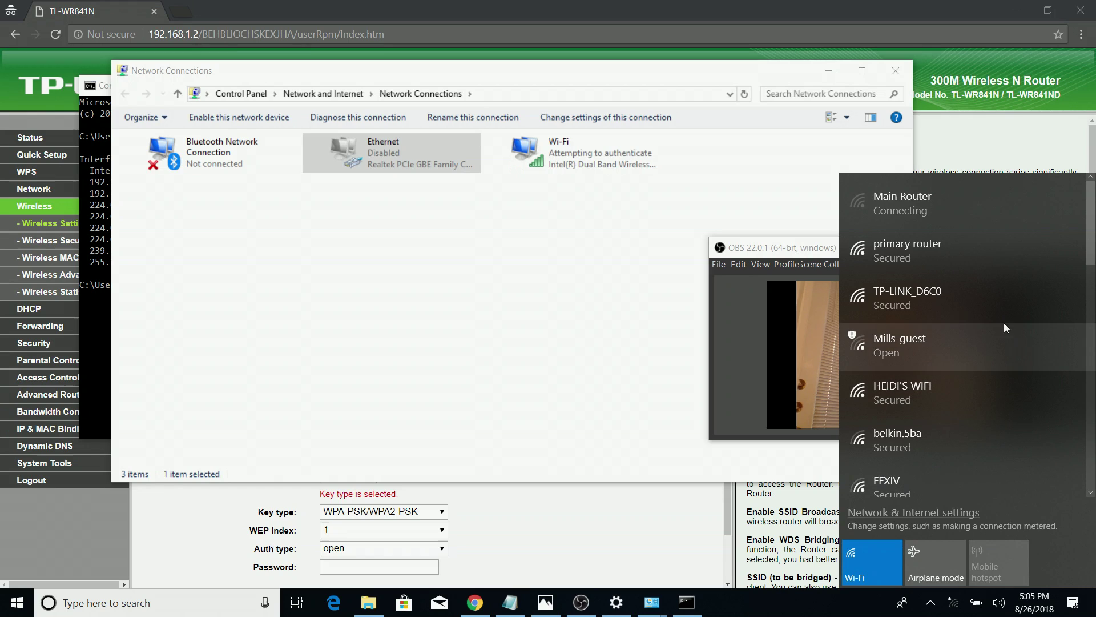
left_click(829, 70)
left_click(287, 295)
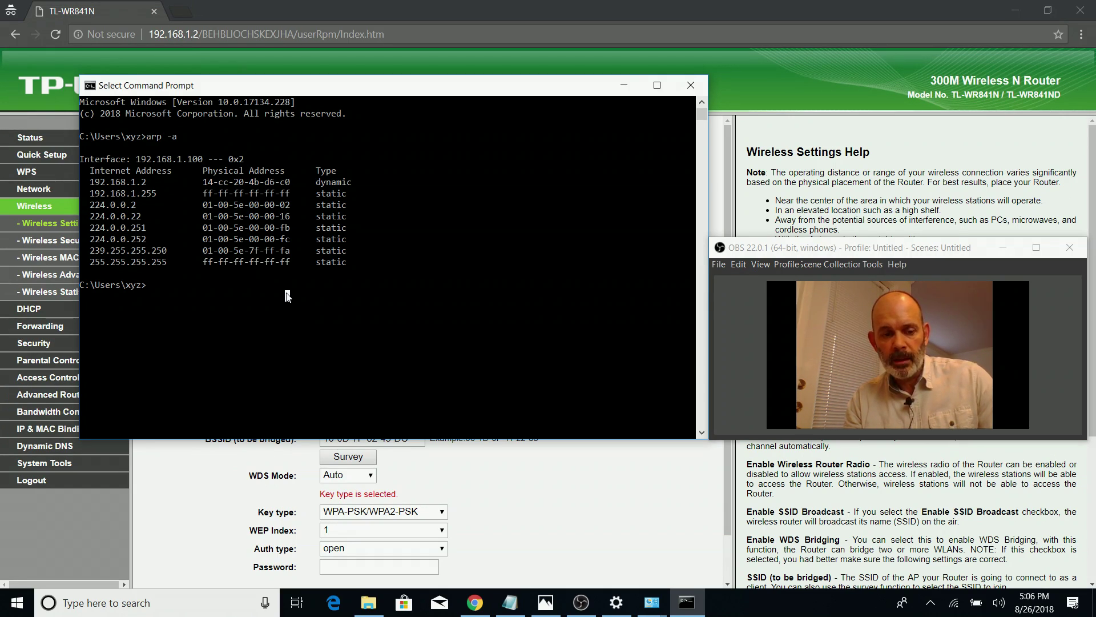
Re-run arp -a and highlight gateway 192.168.1.1's MAC 10-0d-7f-62-45-dc to compare with the bridged BSSID
type("ar")
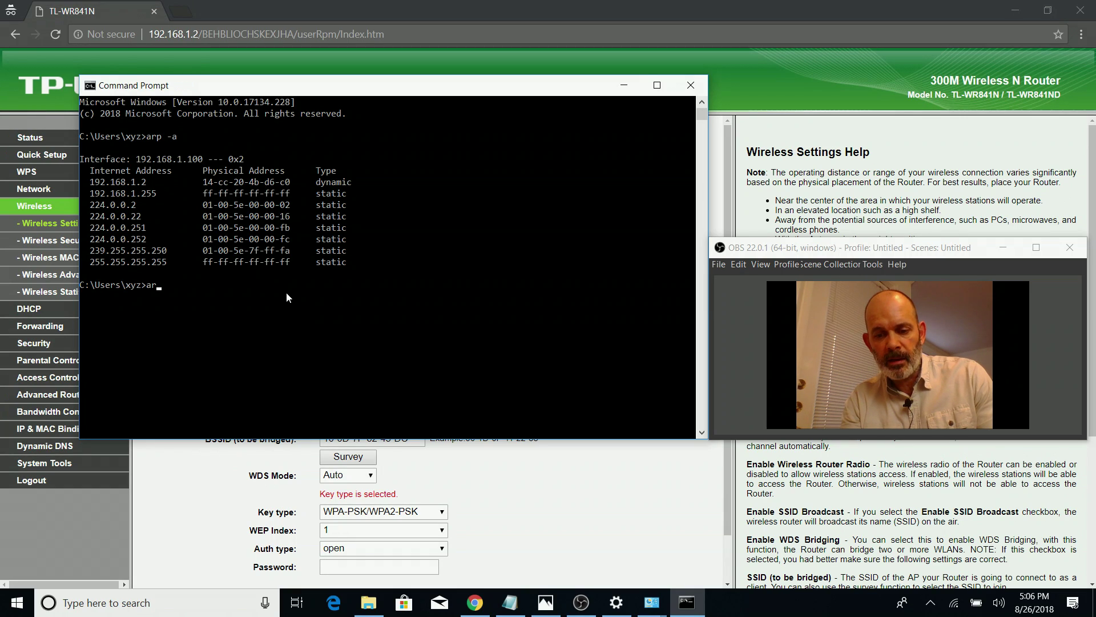
type("p -a")
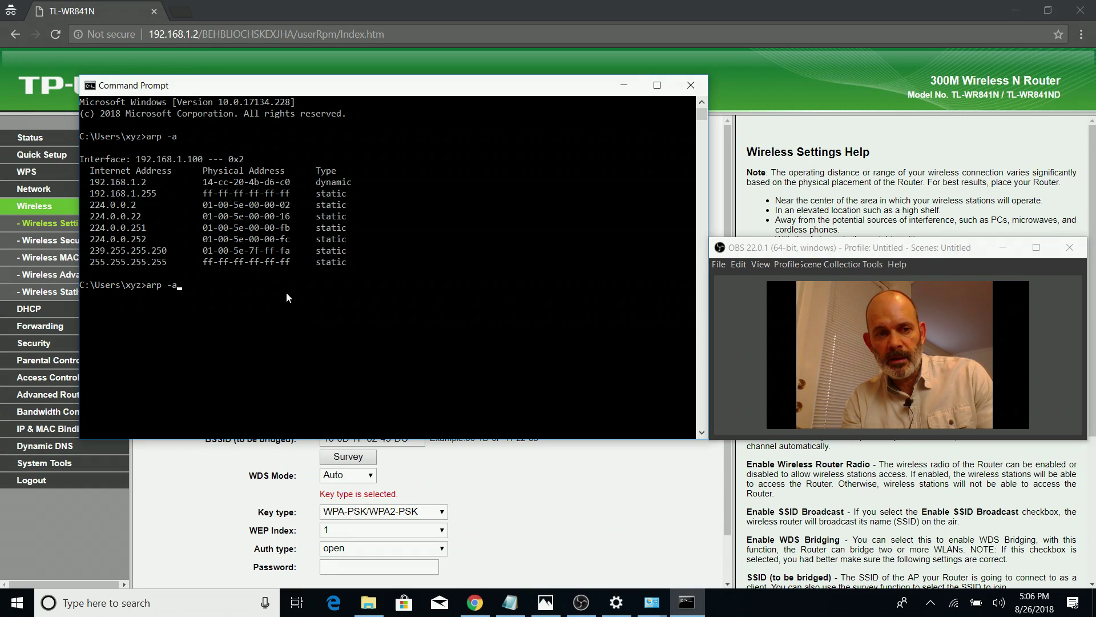
key("Return")
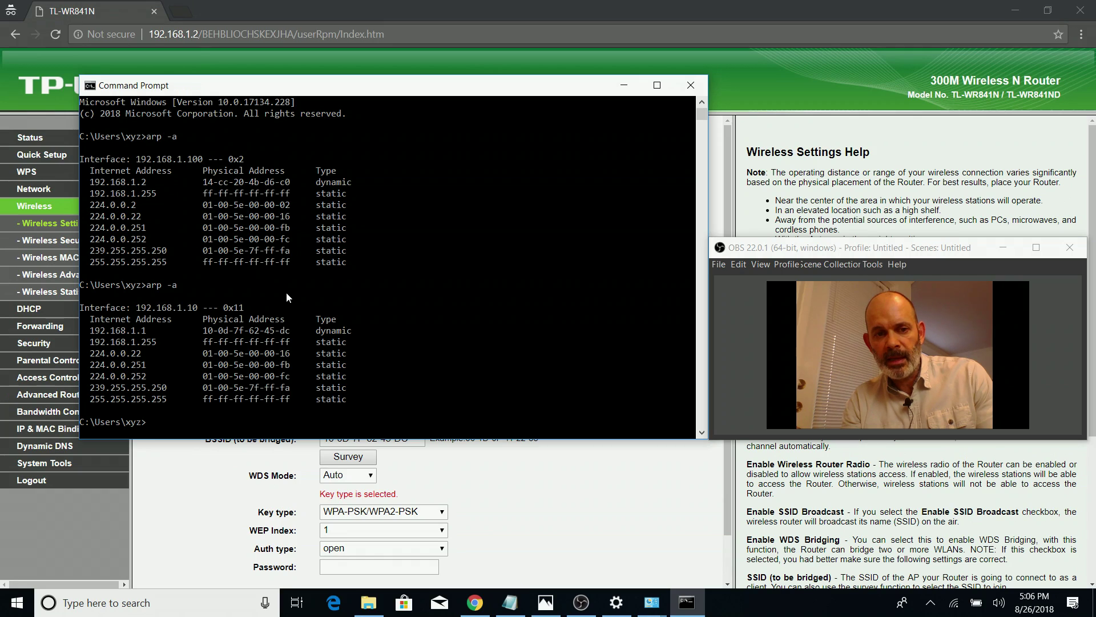
left_click_drag(286, 334, 205, 334)
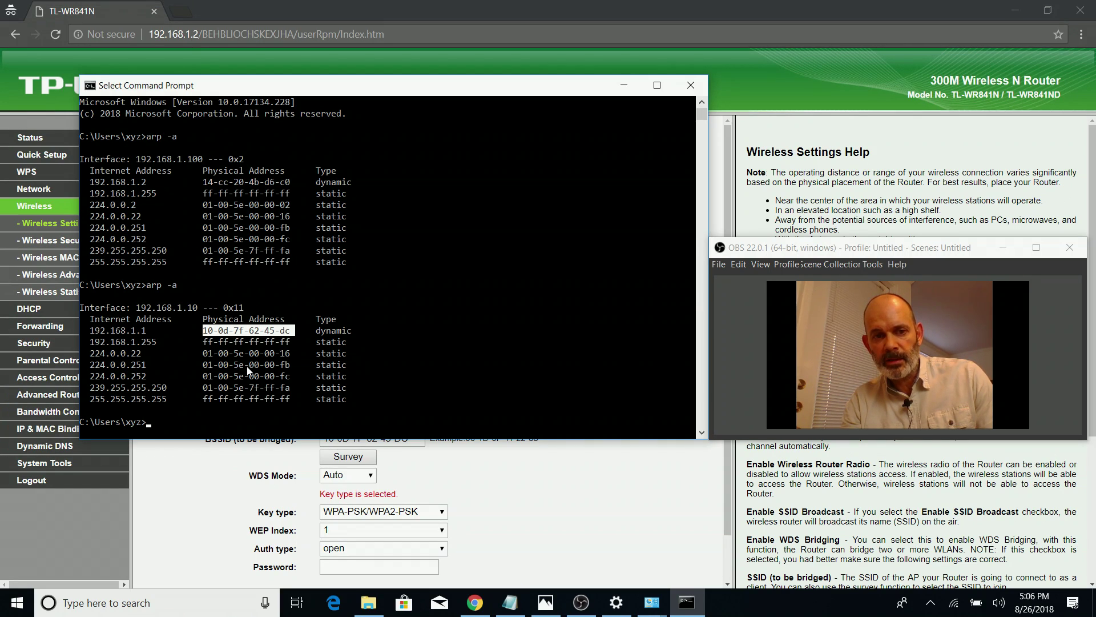
left_click(382, 276)
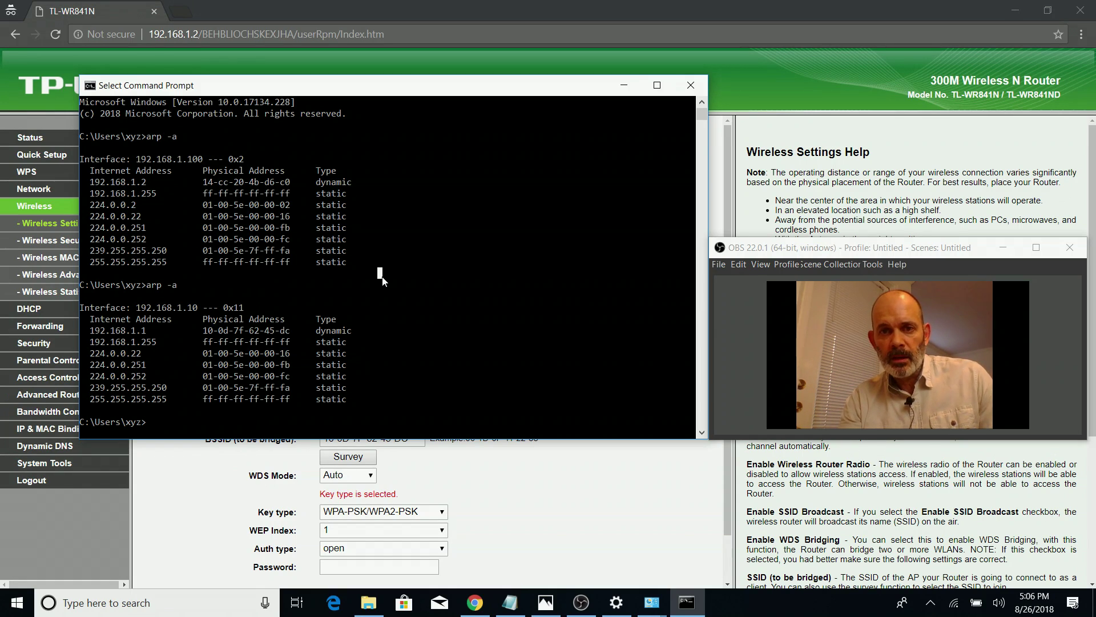
left_click(624, 89)
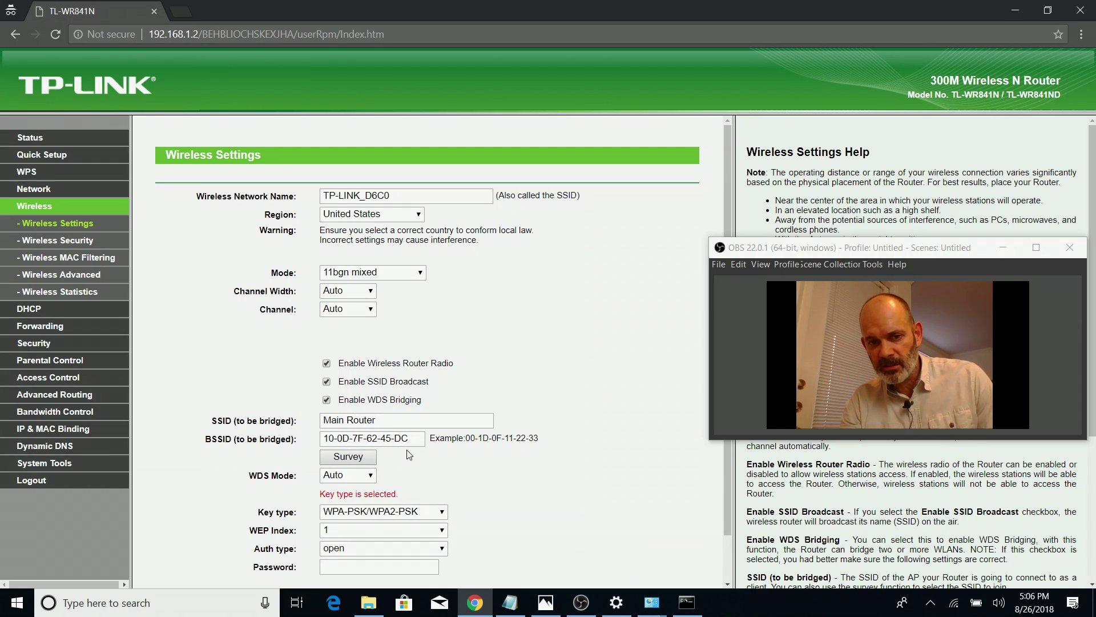
left_click(685, 601)
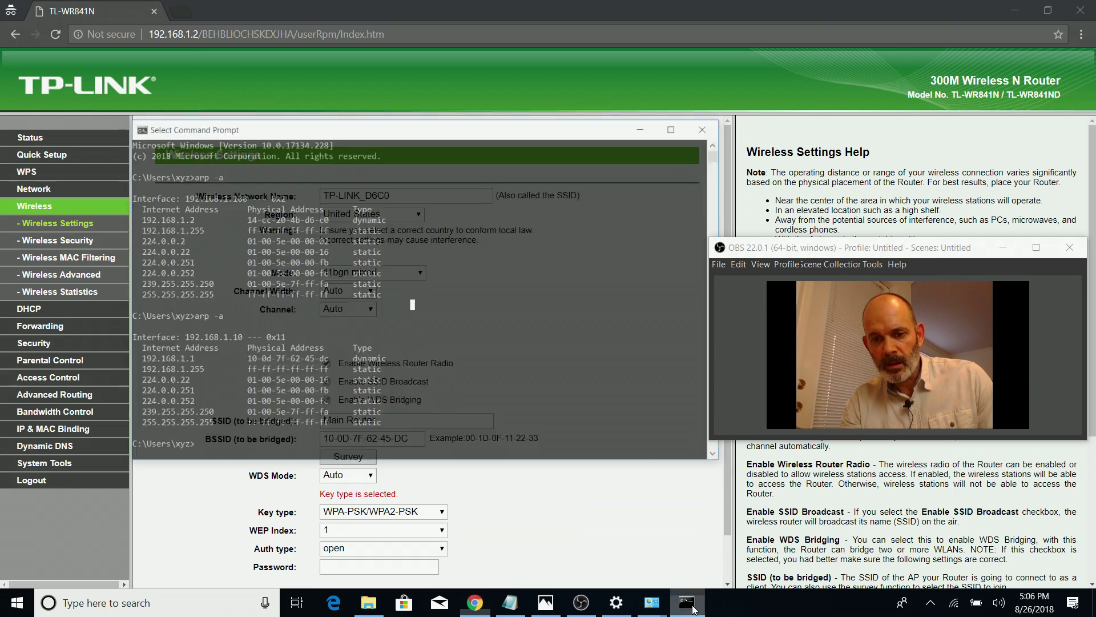
left_click_drag(293, 328, 207, 339)
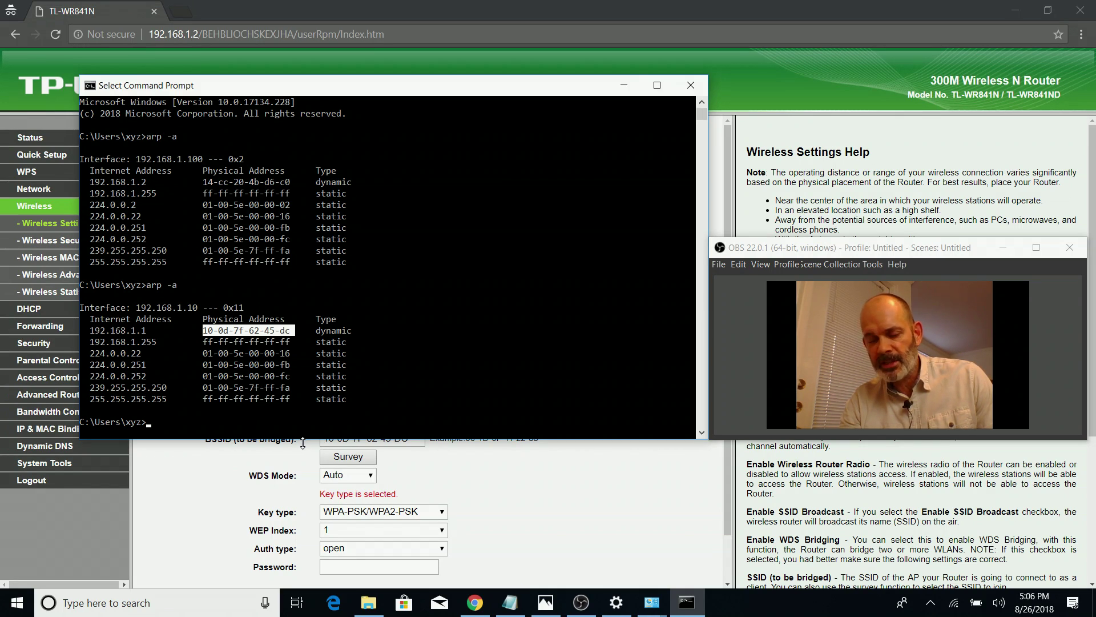
left_click(628, 88)
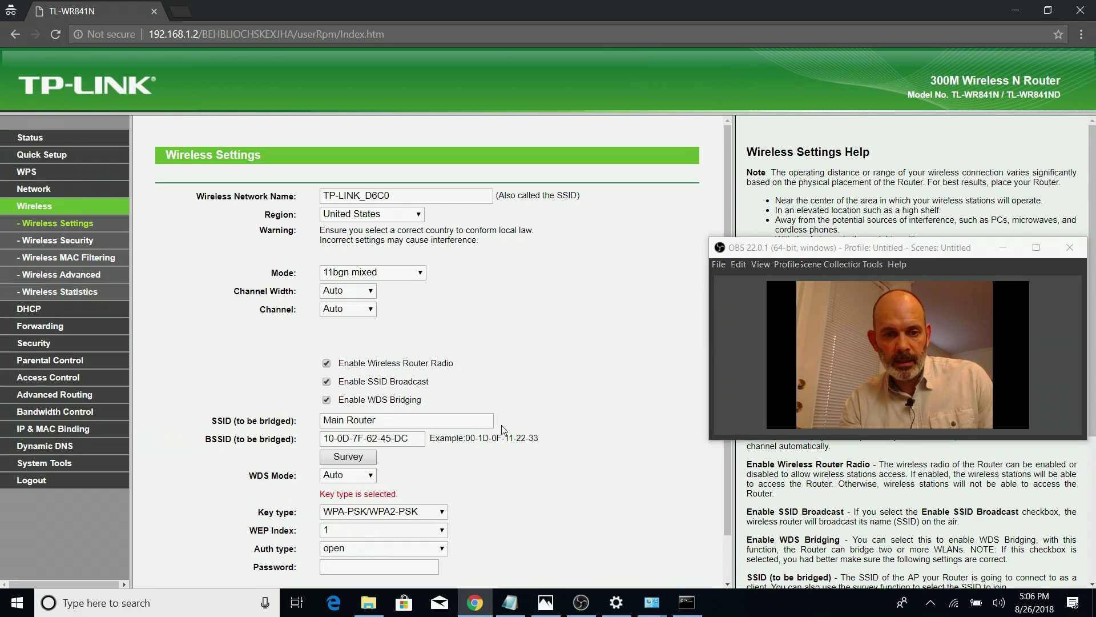
Turn Wi-Fi off from the taskbar network flyout
mouse_move(693, 614)
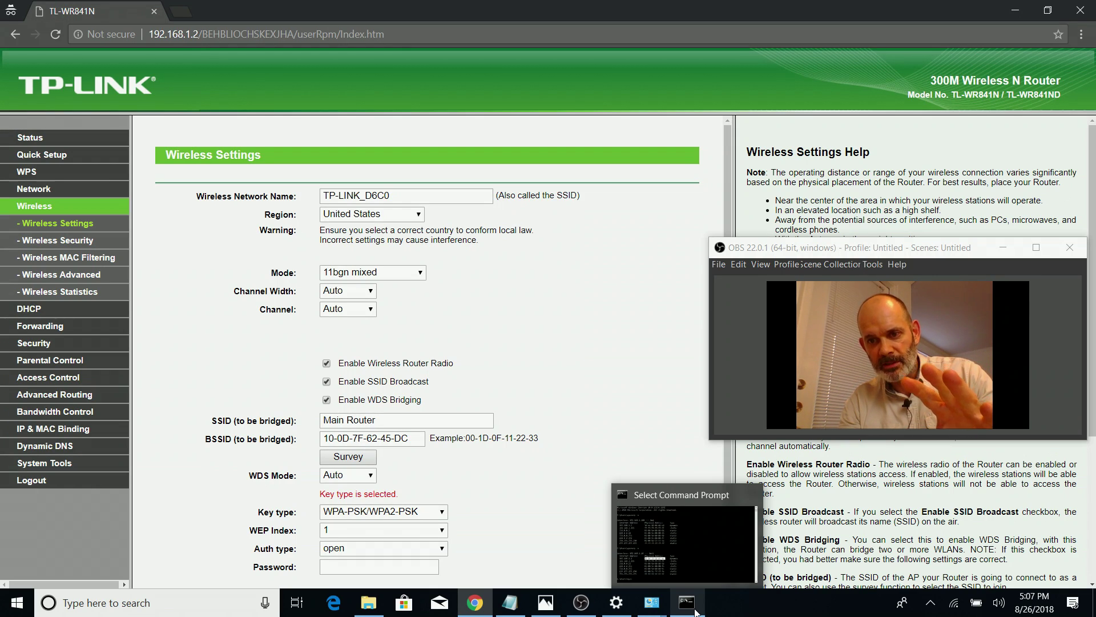
left_click(955, 612)
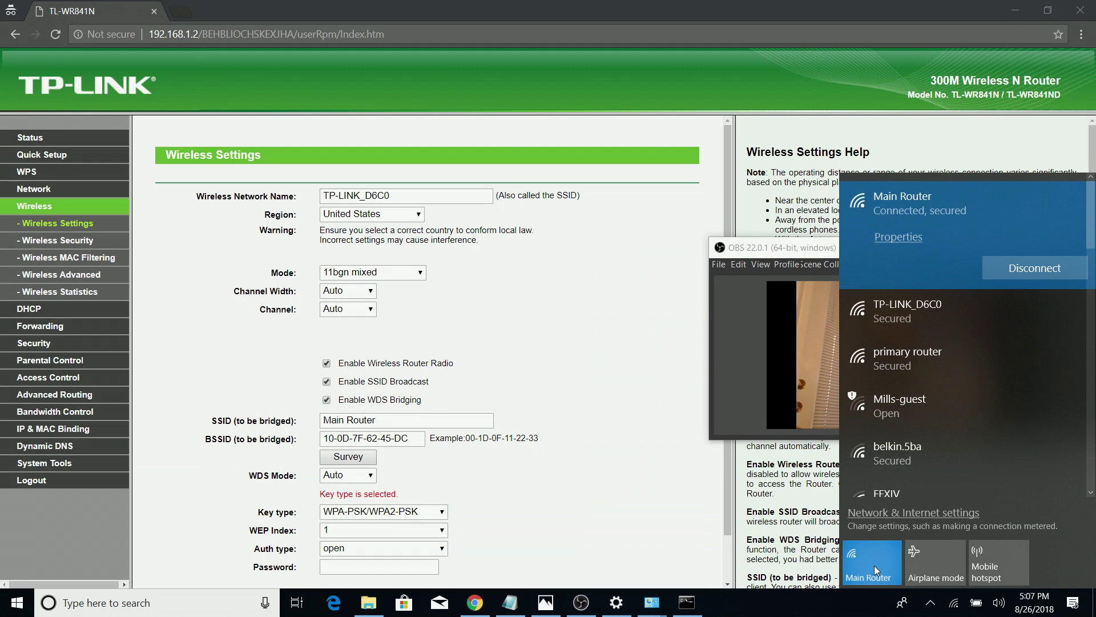
left_click(875, 565)
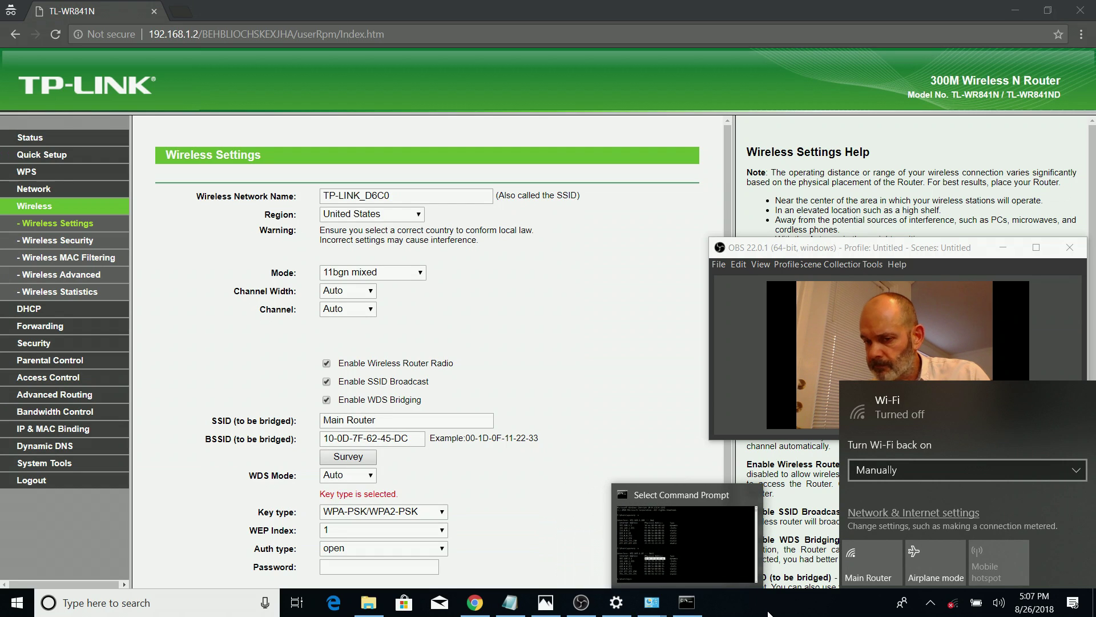
Re-enable the Ethernet adapter in Network Connections, then minimize the window to show the router page
left_click(647, 610)
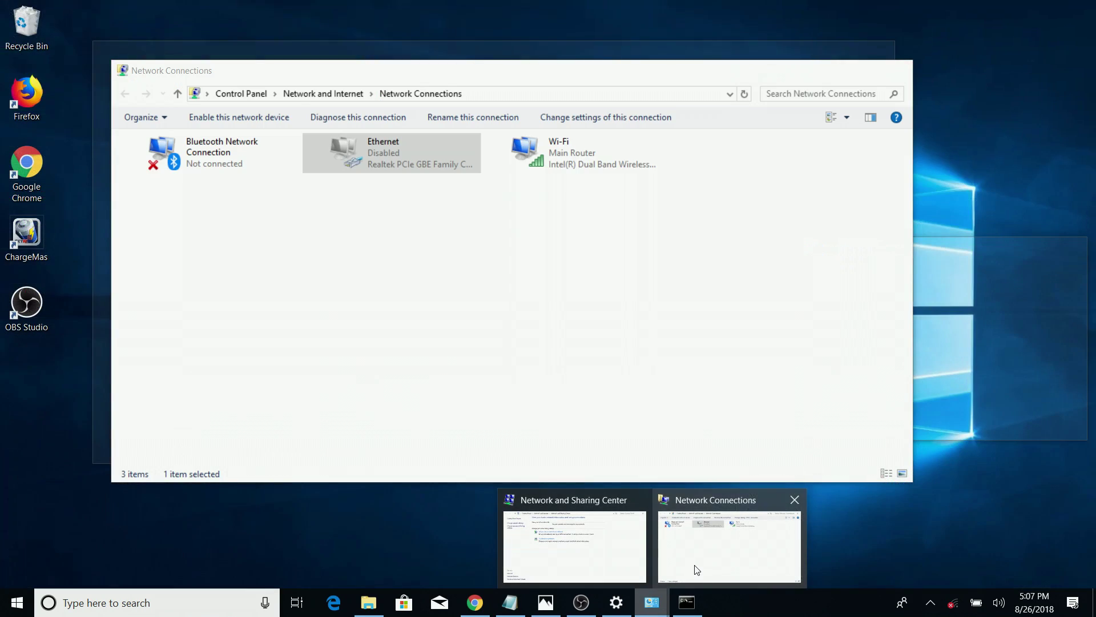
left_click(685, 566)
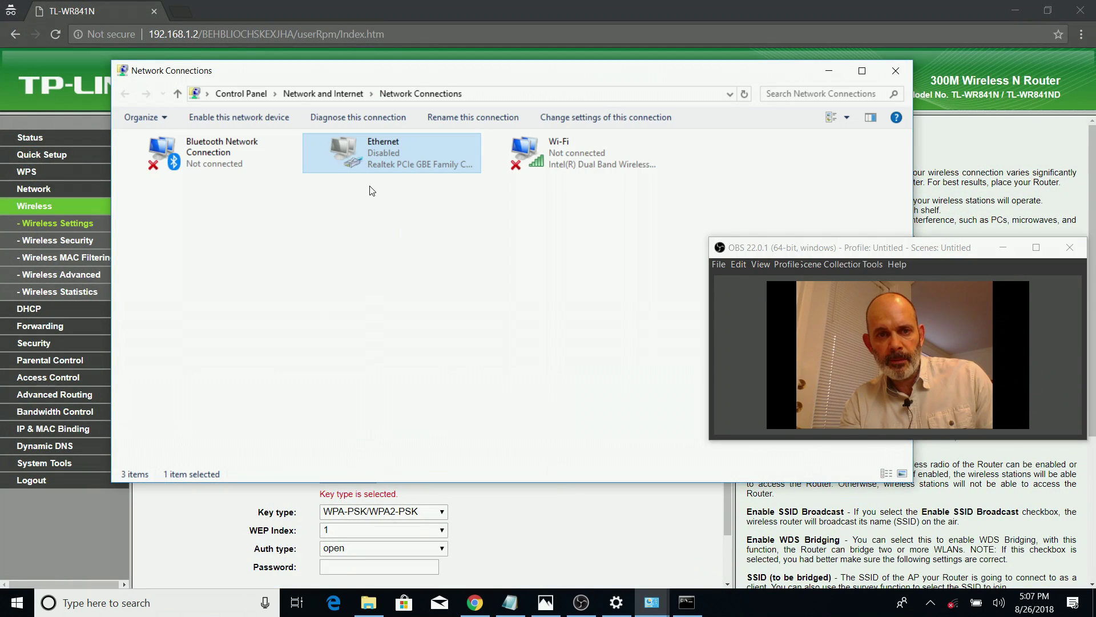
right_click(378, 154)
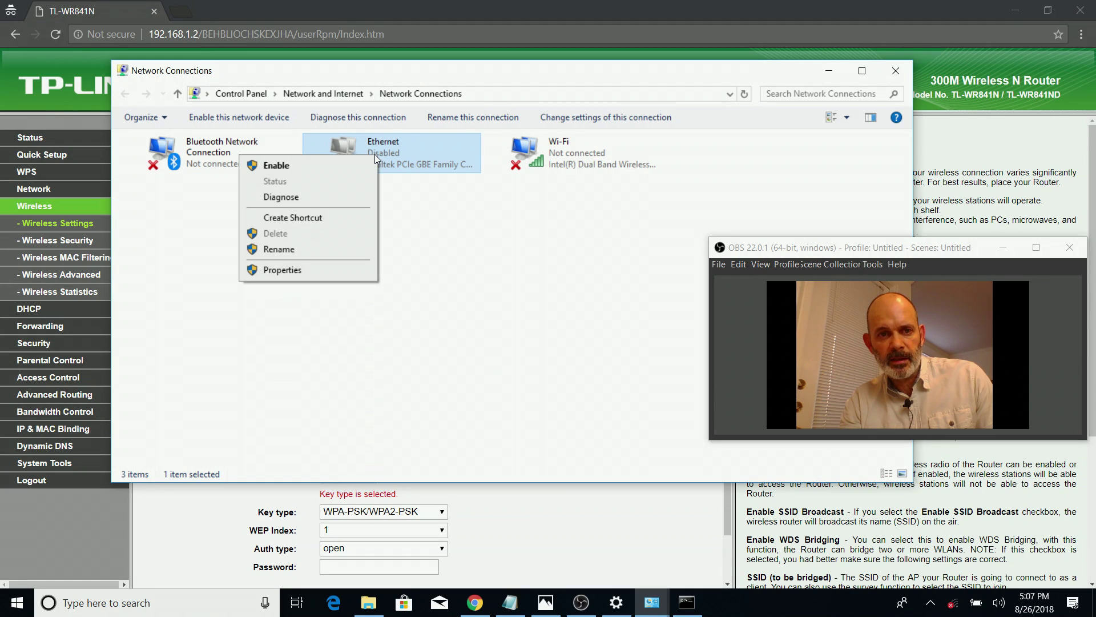
left_click(335, 165)
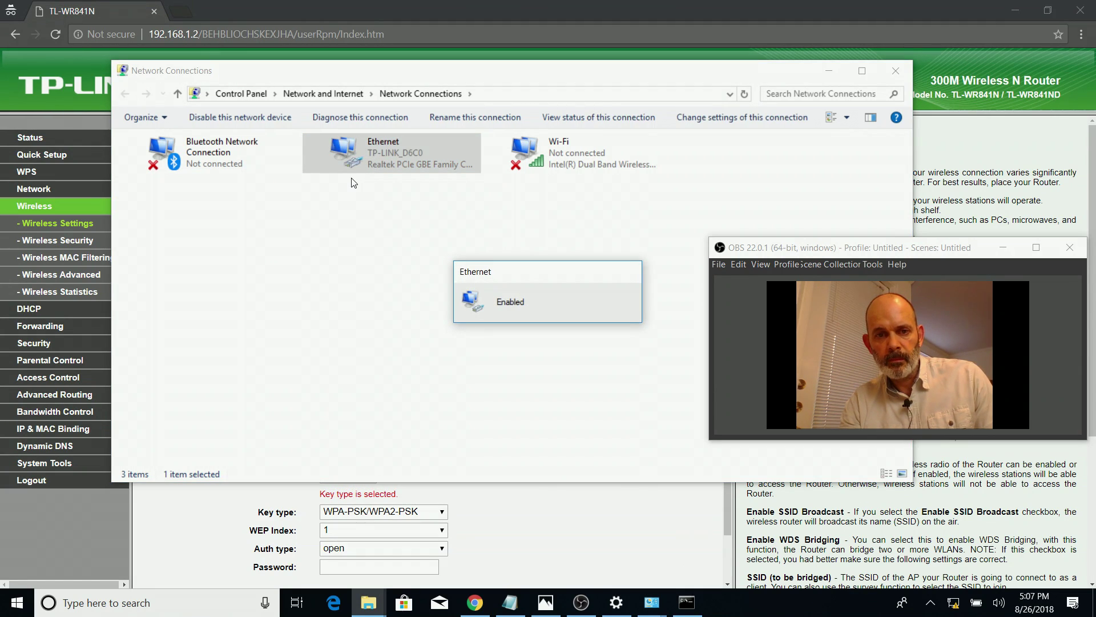
left_click(831, 69)
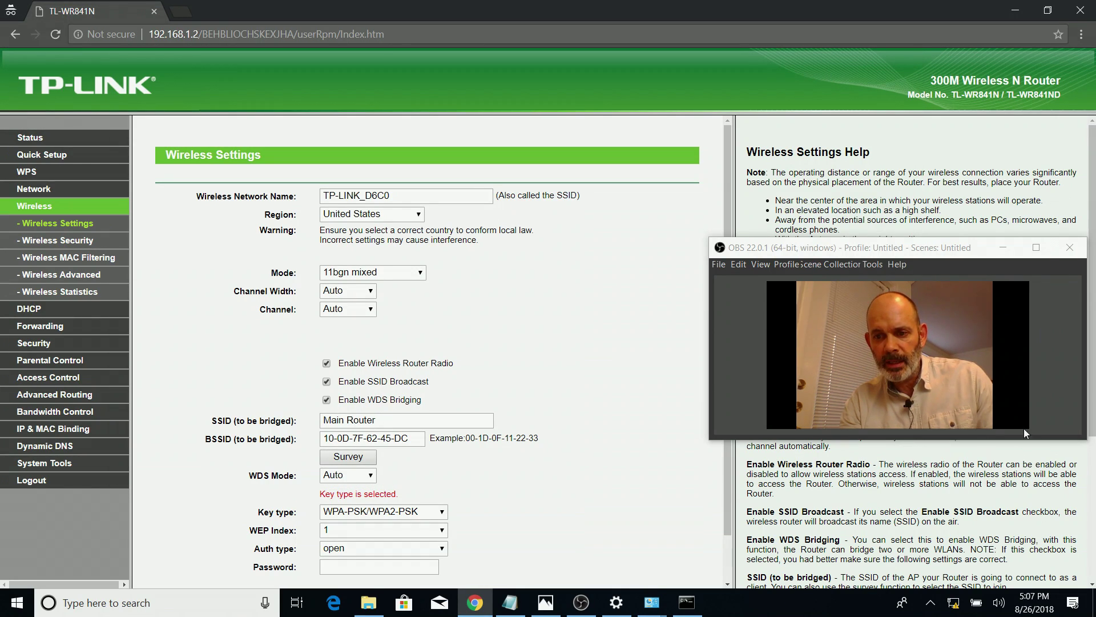
left_click(1088, 249)
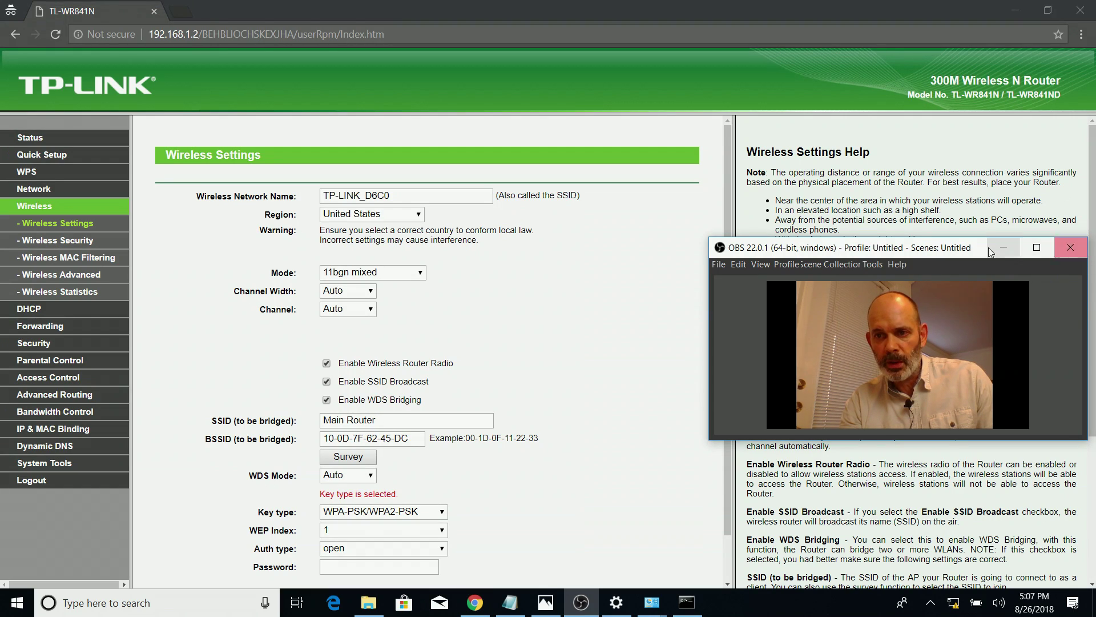
left_click_drag(980, 249, 969, 173)
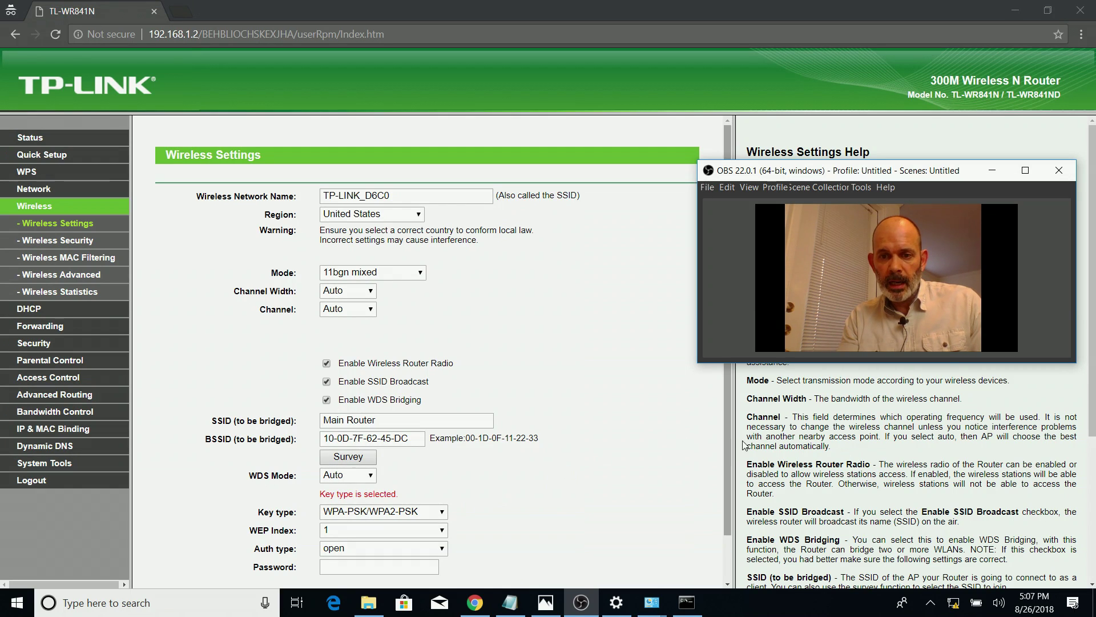
left_click_drag(728, 435, 729, 499)
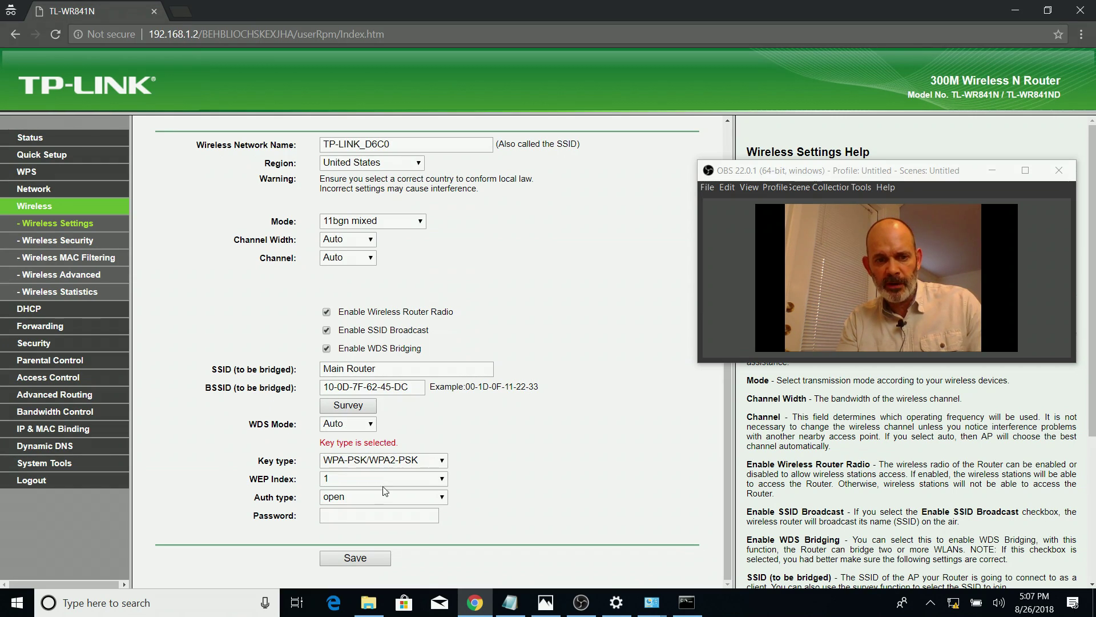
left_click(343, 518)
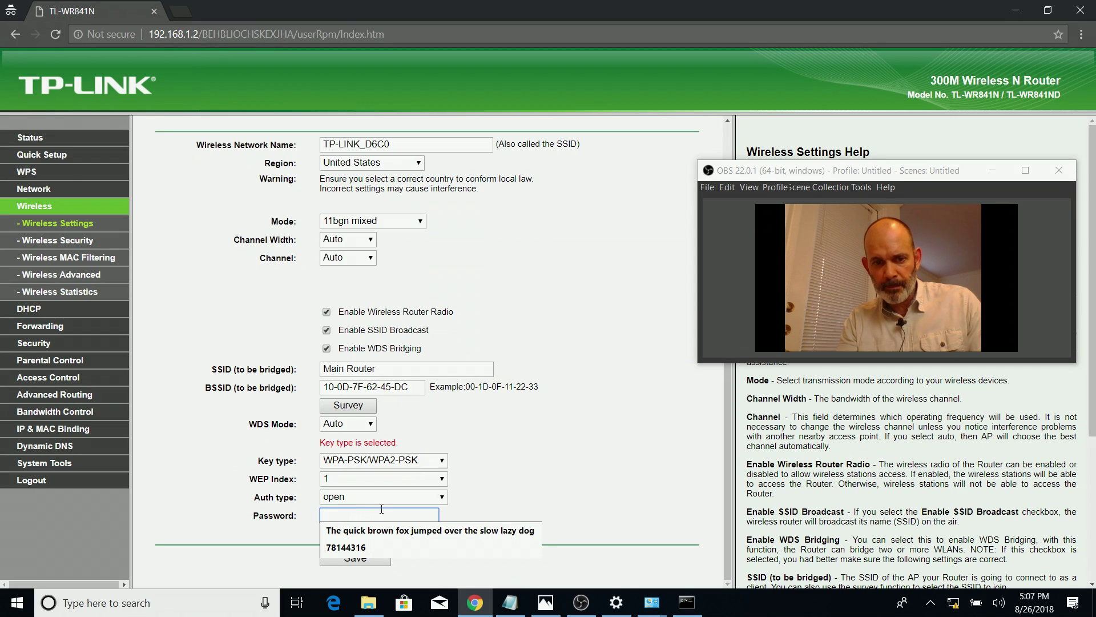
left_click(478, 492)
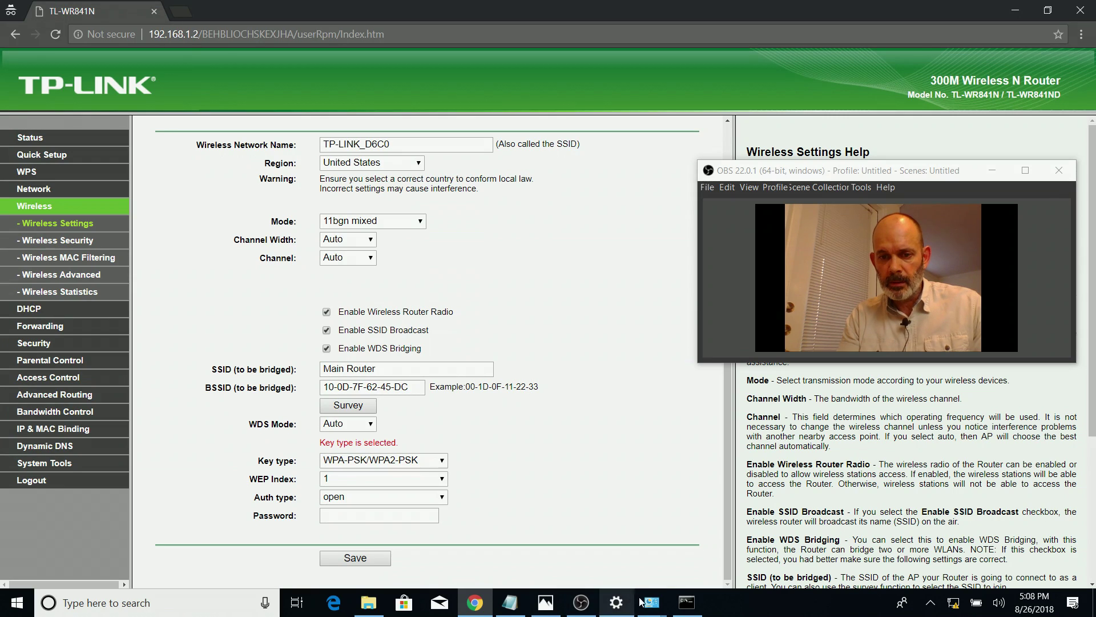
Copy the main router's passphrase from the notes into the WDS bridge Password field
left_click(642, 601)
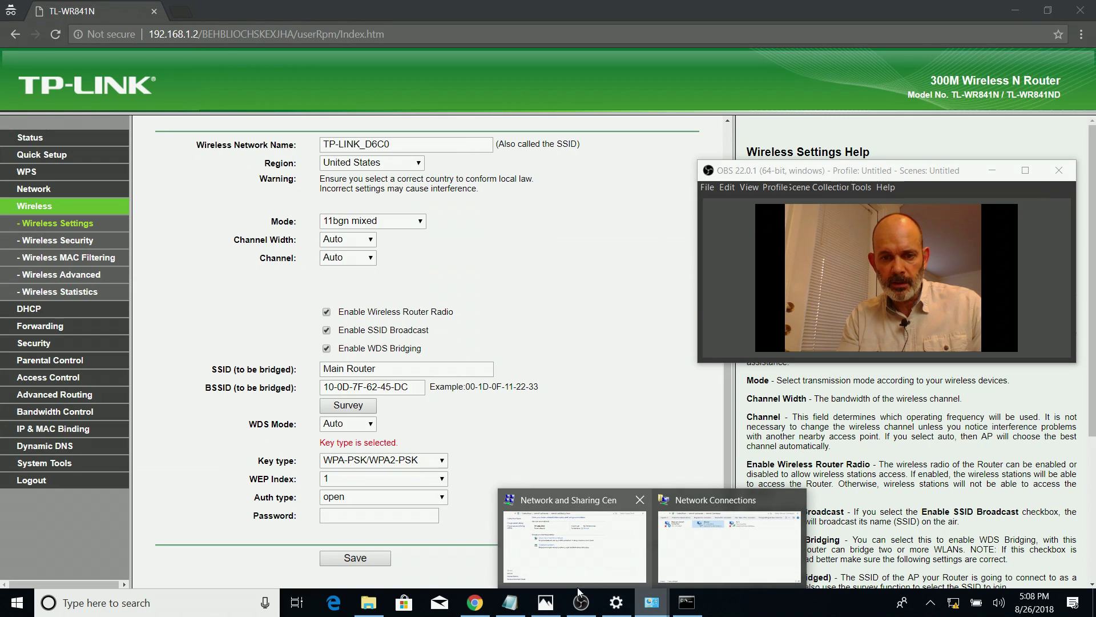
left_click(510, 601)
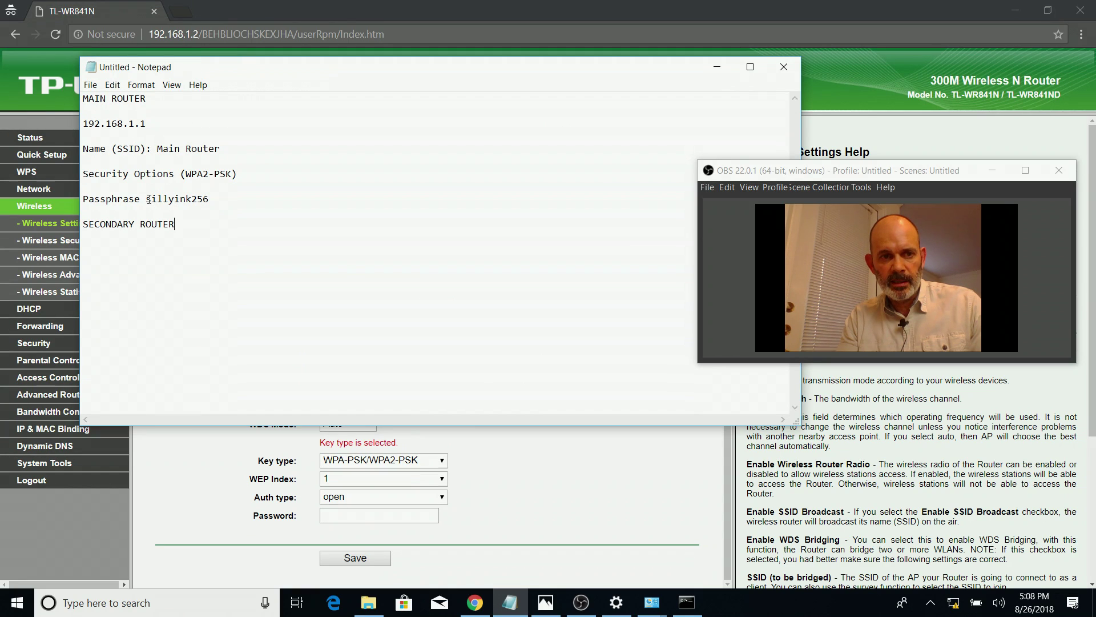
left_click_drag(147, 200, 214, 202)
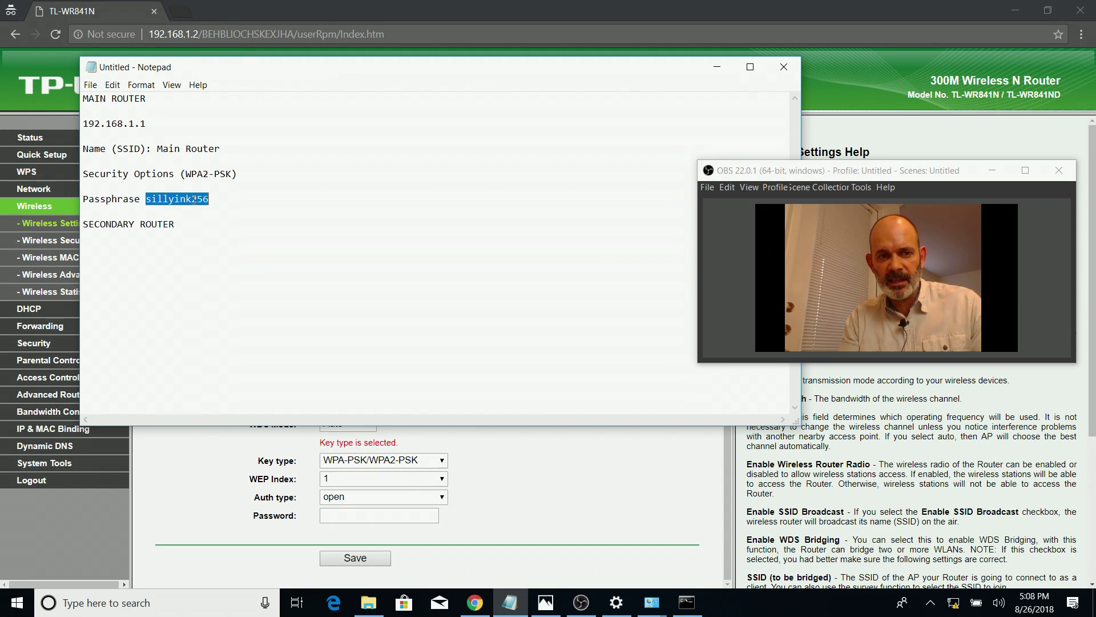
right_click(195, 200)
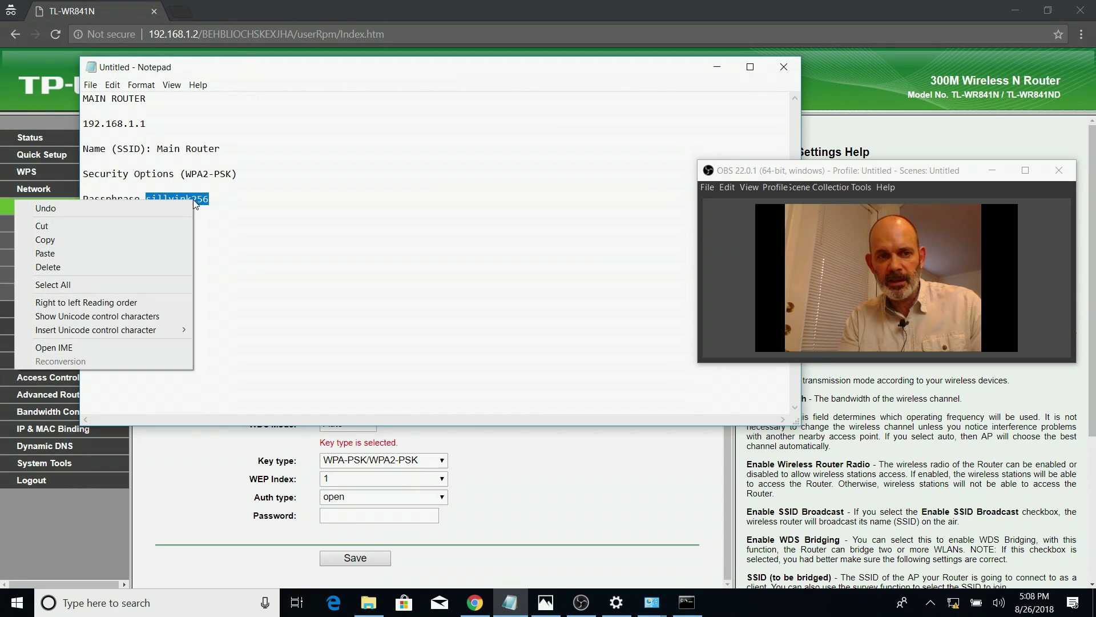
left_click(131, 239)
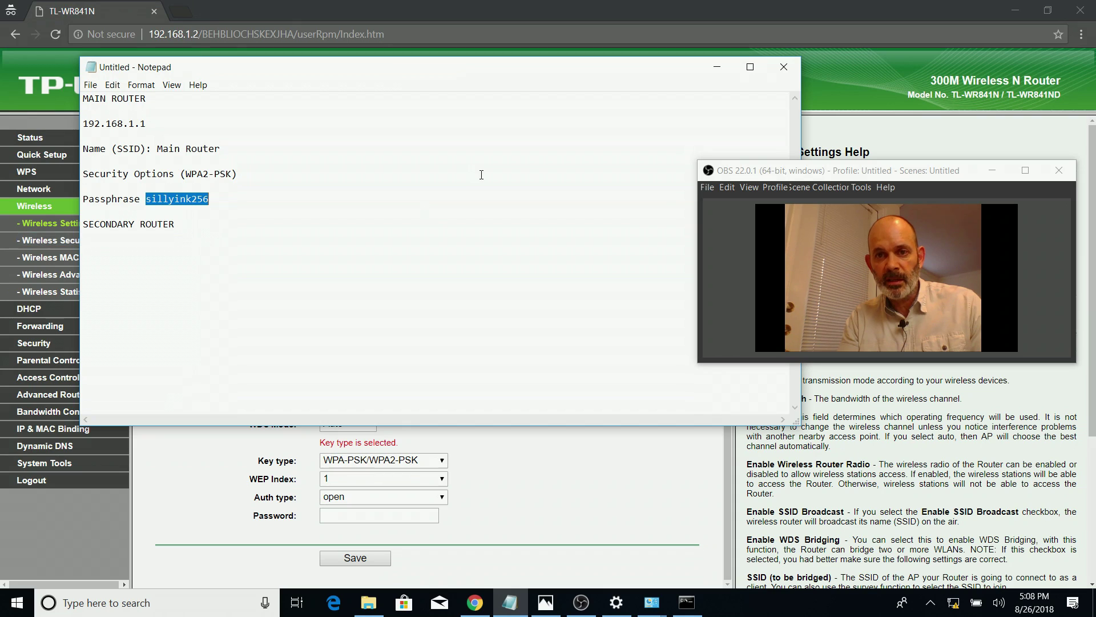
left_click(717, 67)
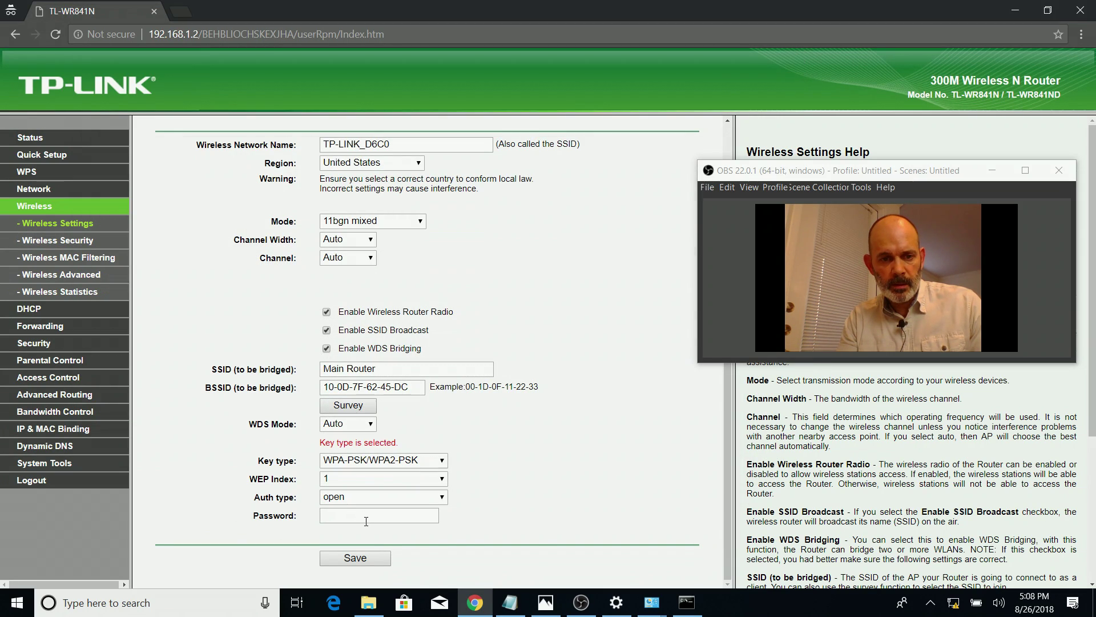
left_click(391, 516)
left_click(394, 529)
key("ctrl+v")
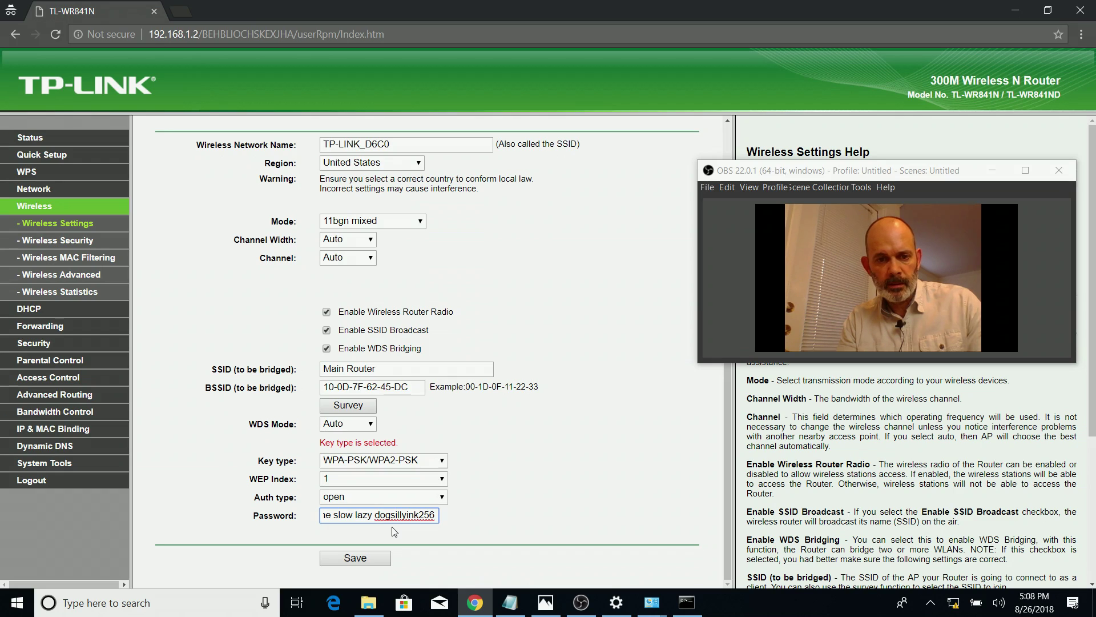
key("ctrl+a")
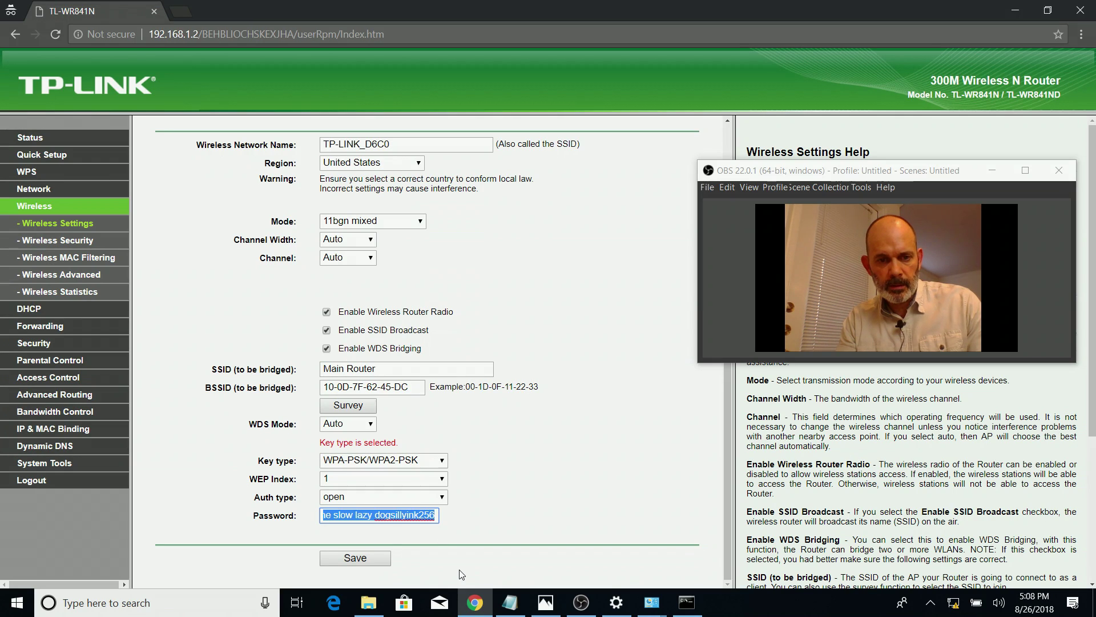
key("ctrl+v")
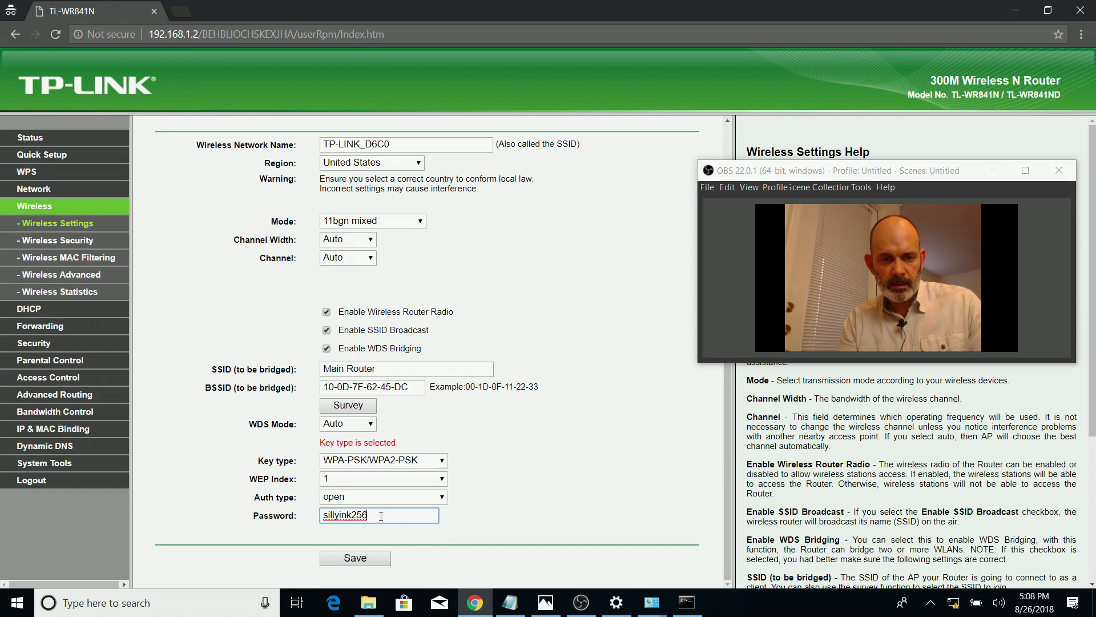
Save the bridge settings, accept switching to channel 11, and save again
left_click(381, 558)
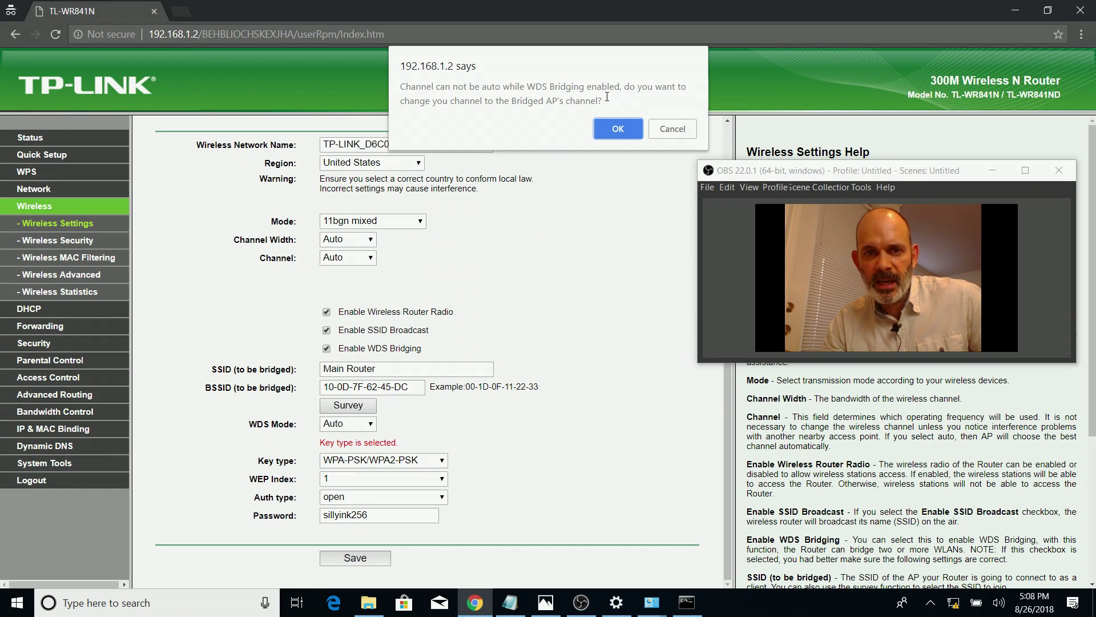
left_click(607, 130)
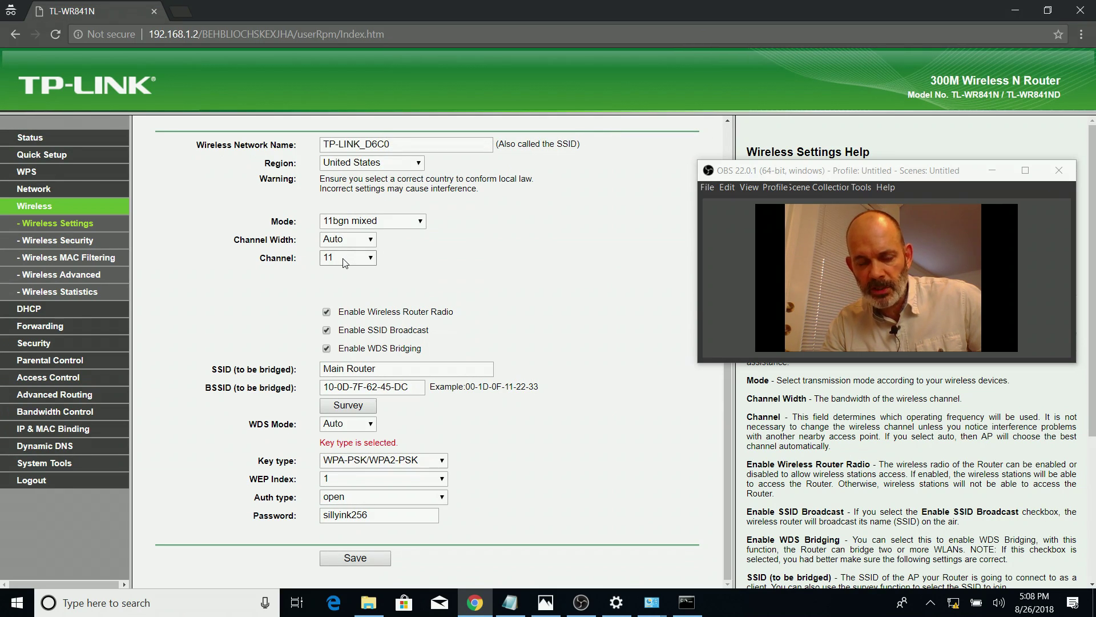
scroll(568, 375, "up", 1)
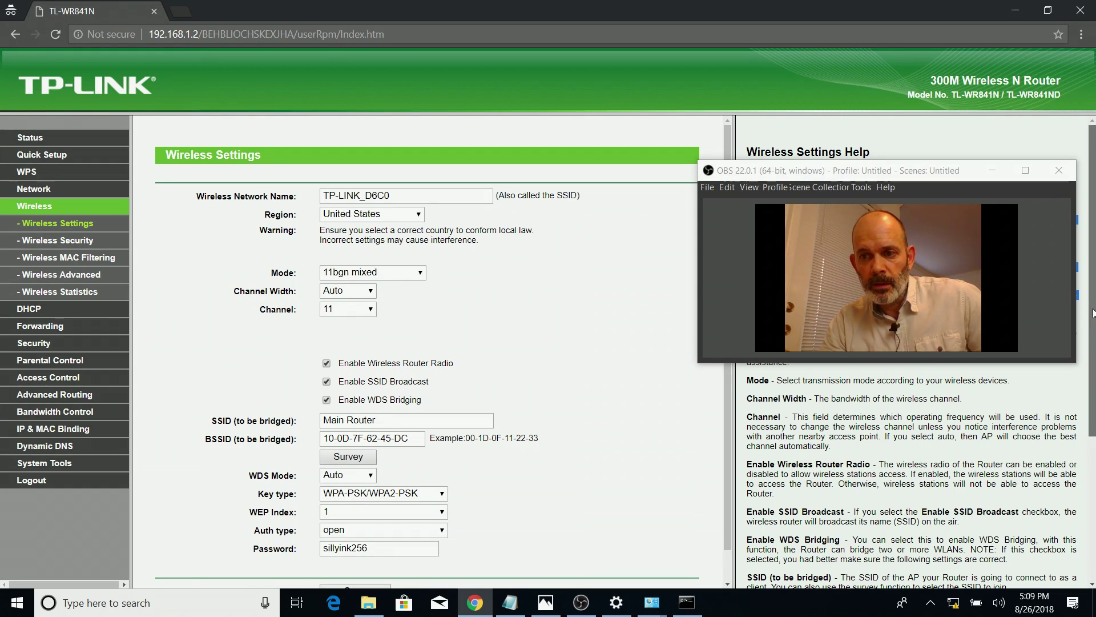
scroll(1093, 312, "down", 2)
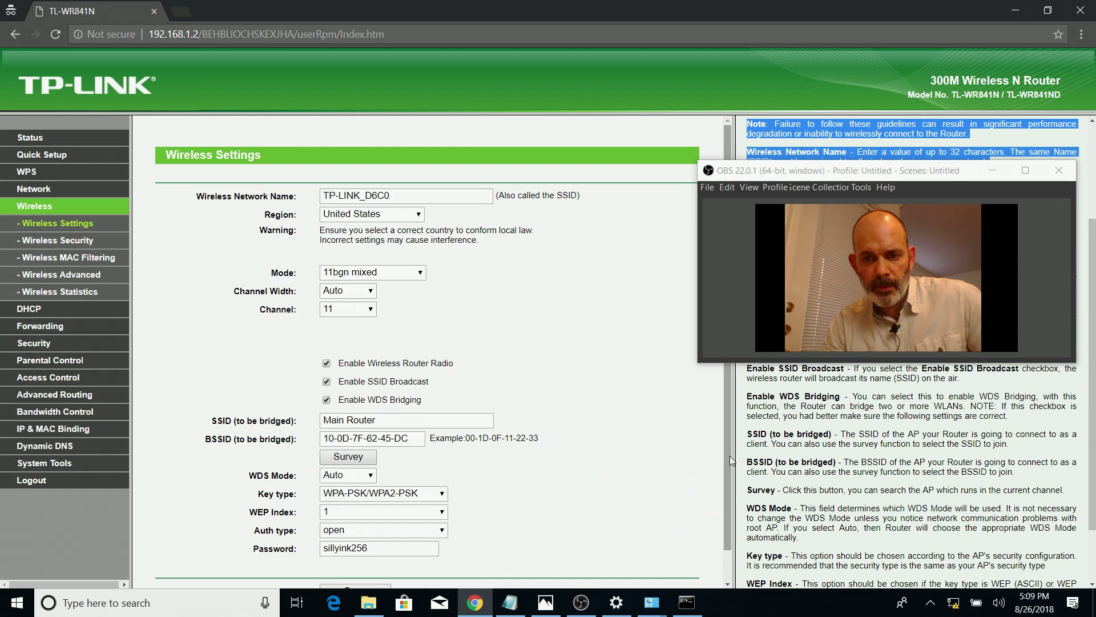
scroll(724, 465, "down", 2)
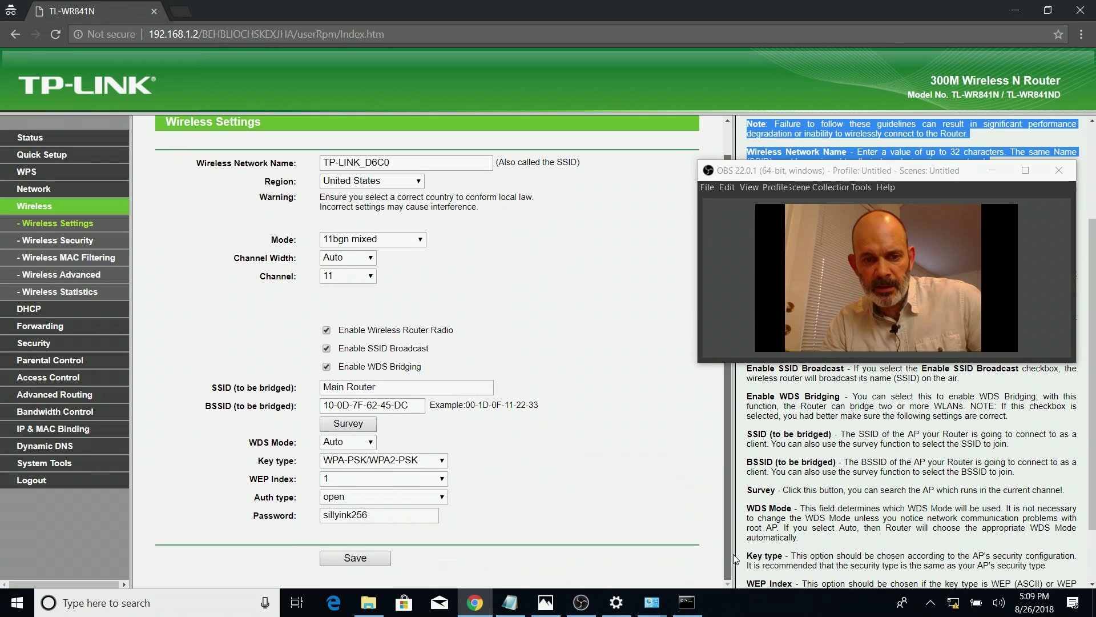
left_click(372, 563)
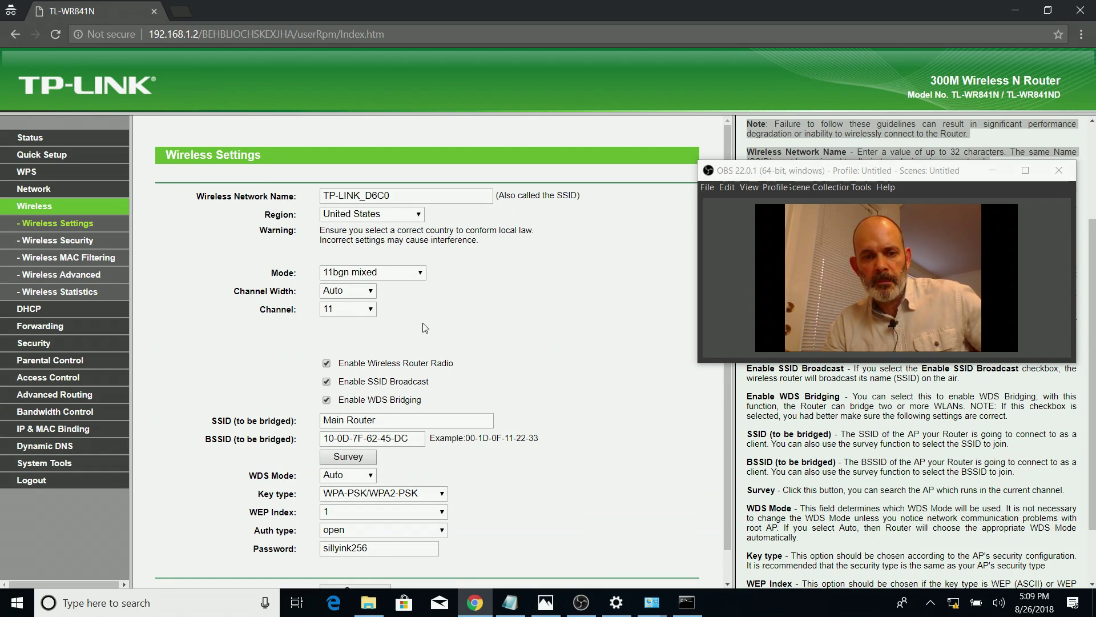
Copy the network name TP-LINK_D6C0 and paste it after 'SSID' under SECONDARY ROUTER in the notes
left_click_drag(390, 195, 309, 201)
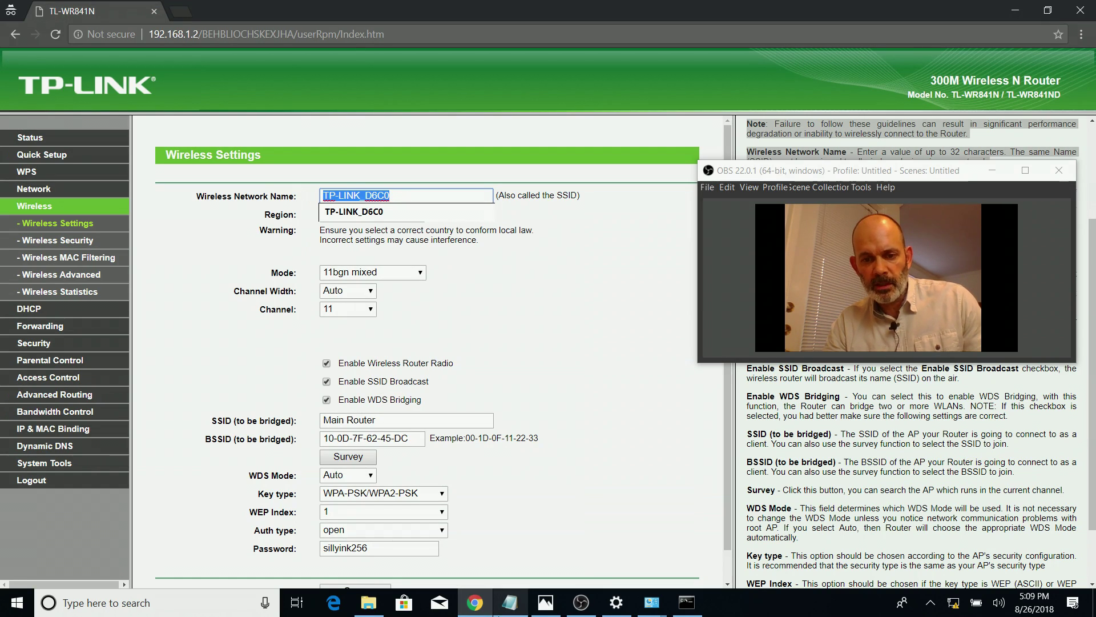
left_click(509, 602)
left_click(206, 243)
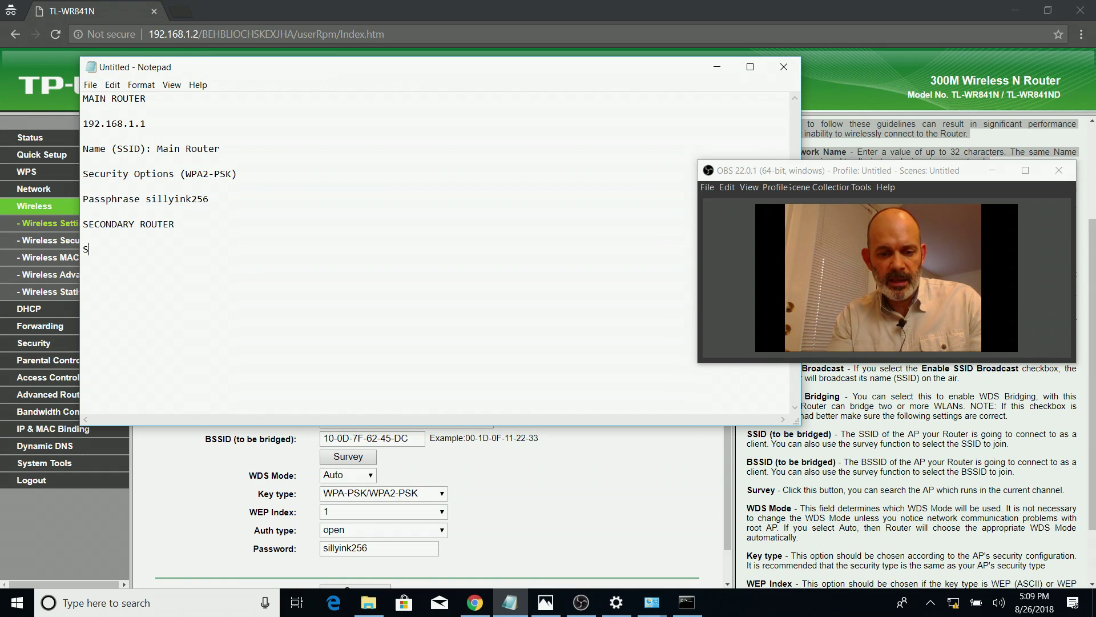
type("SSID")
key("ctrl+v")
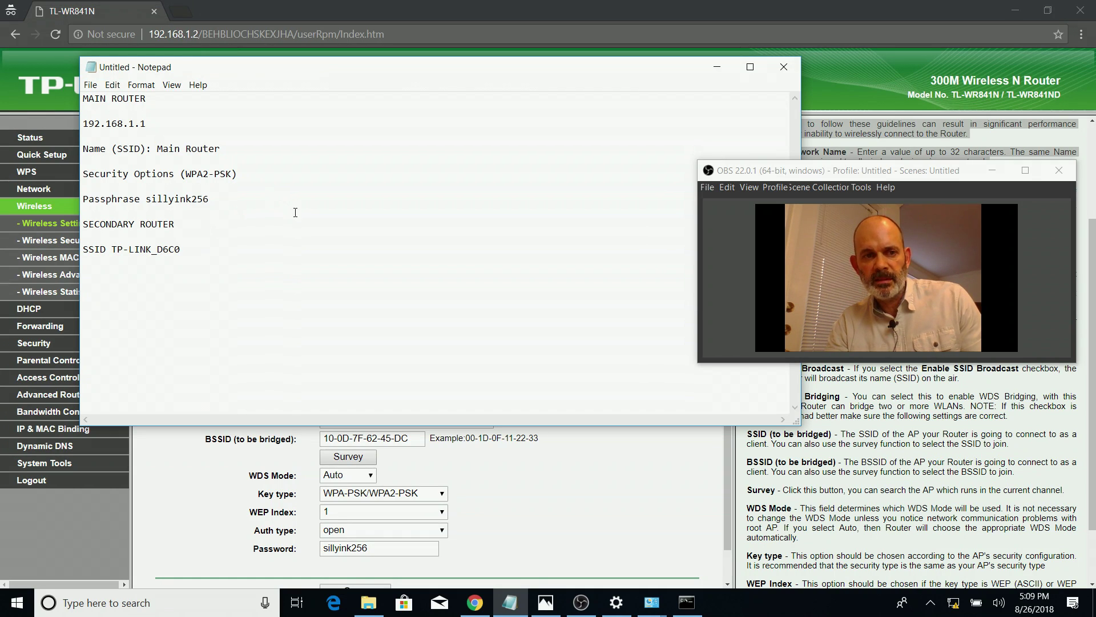
left_click(720, 68)
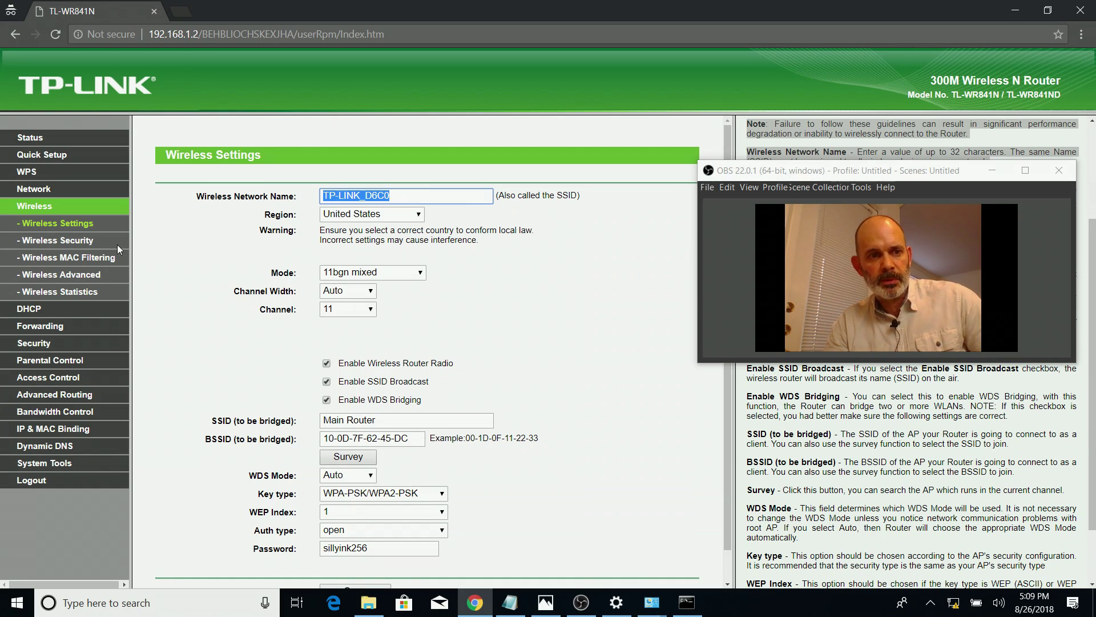
Copy the secondary router's wireless password from Wireless Security and paste it on a new notes line
left_click(86, 245)
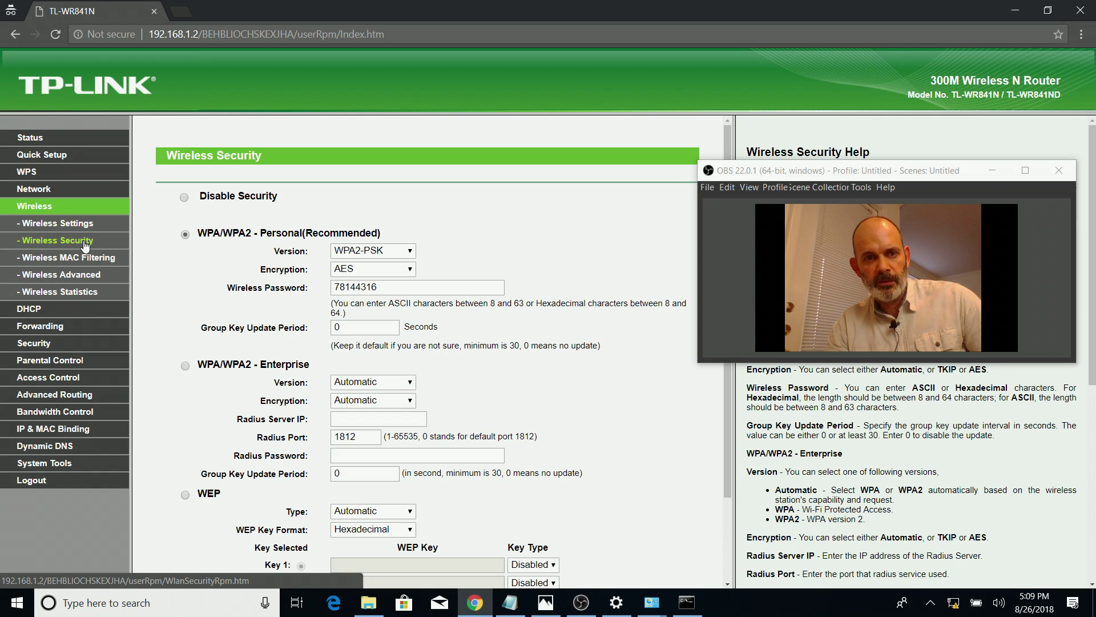
left_click(388, 289)
left_click_drag(388, 290, 274, 282)
key("ctrl+c")
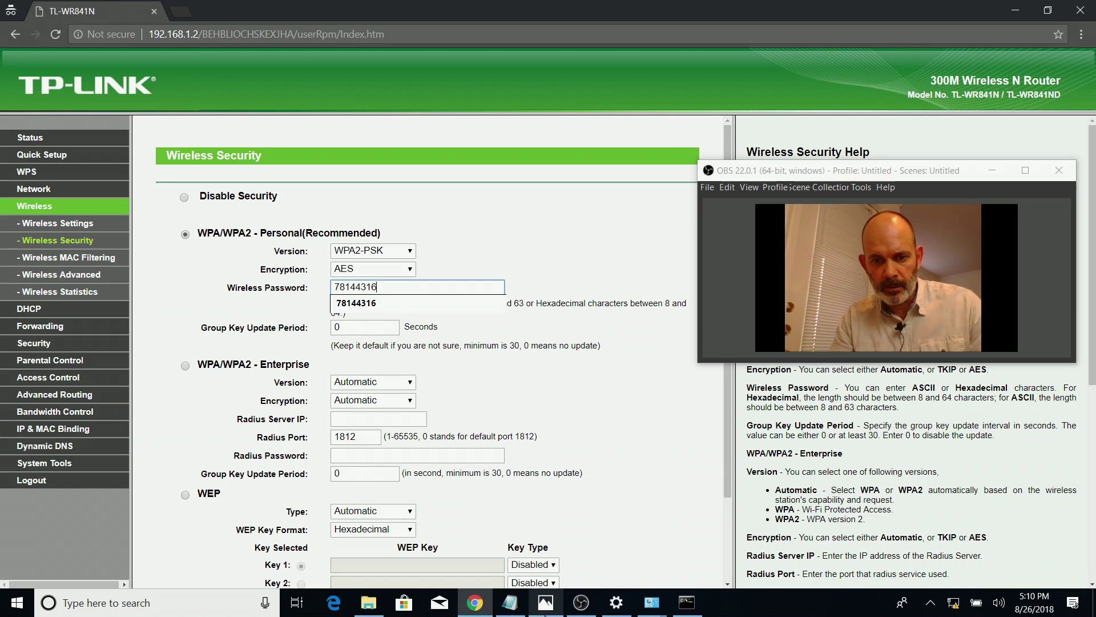
left_click(510, 602)
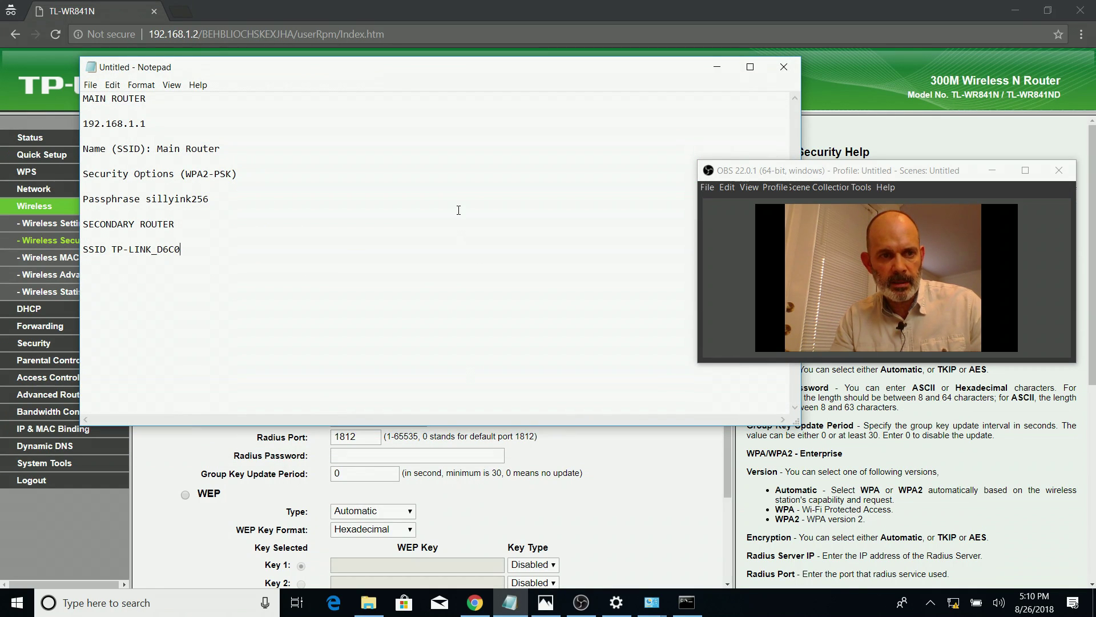
key("Return")
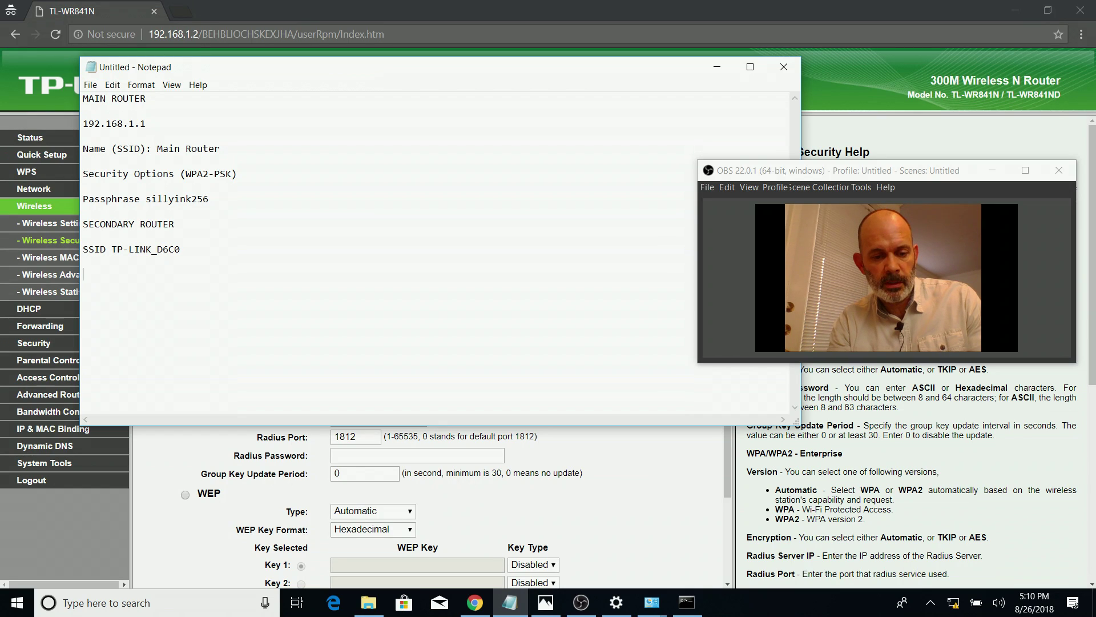
type("p")
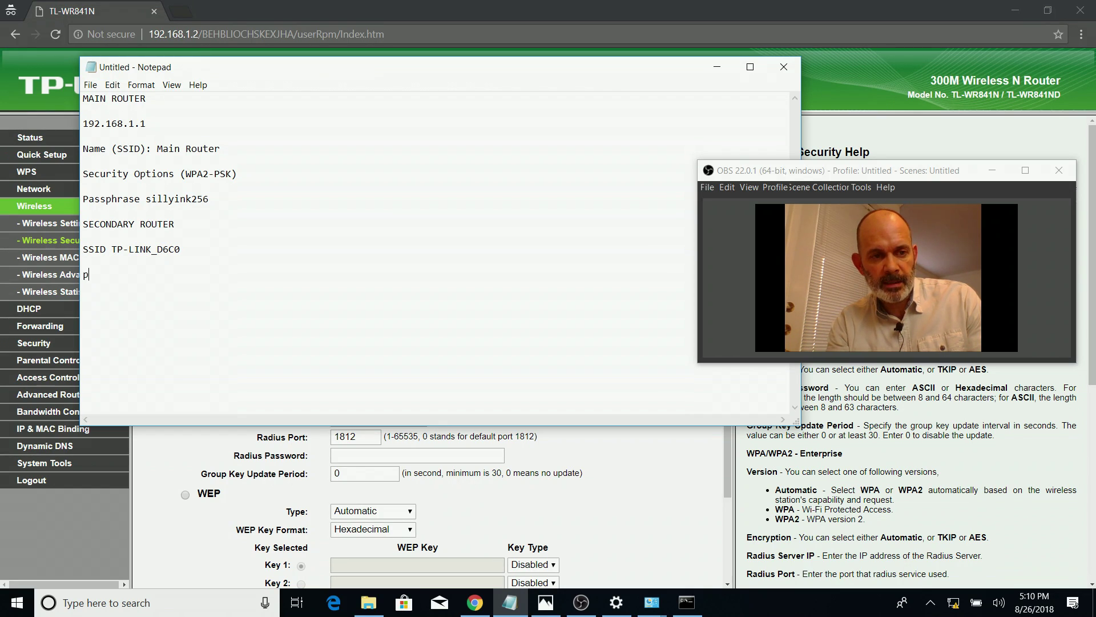
type("assphrase")
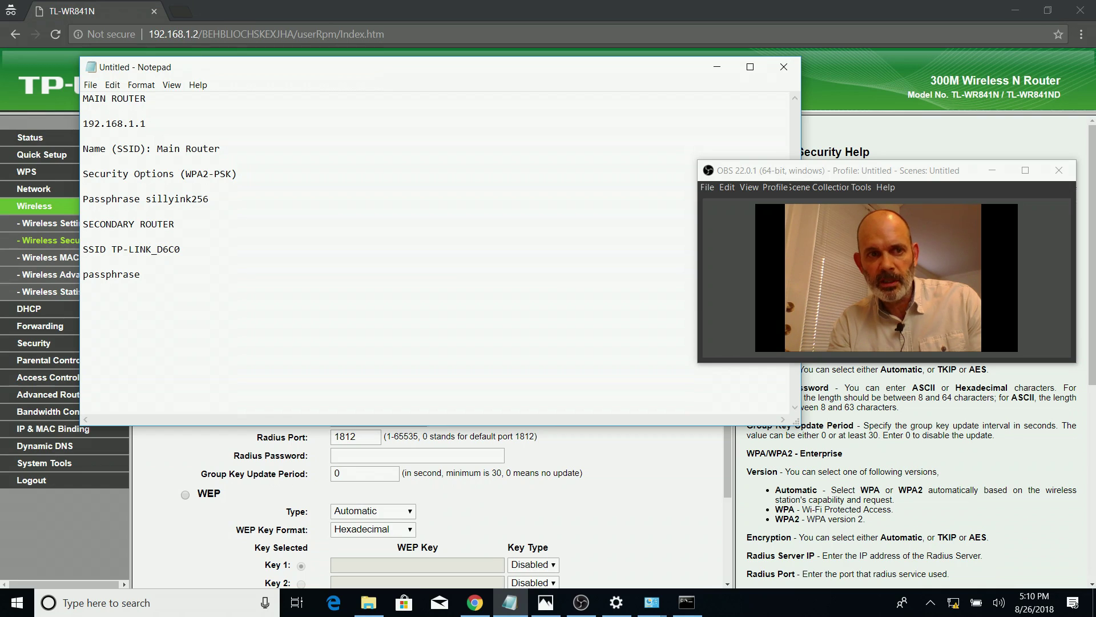
key("ctrl+v")
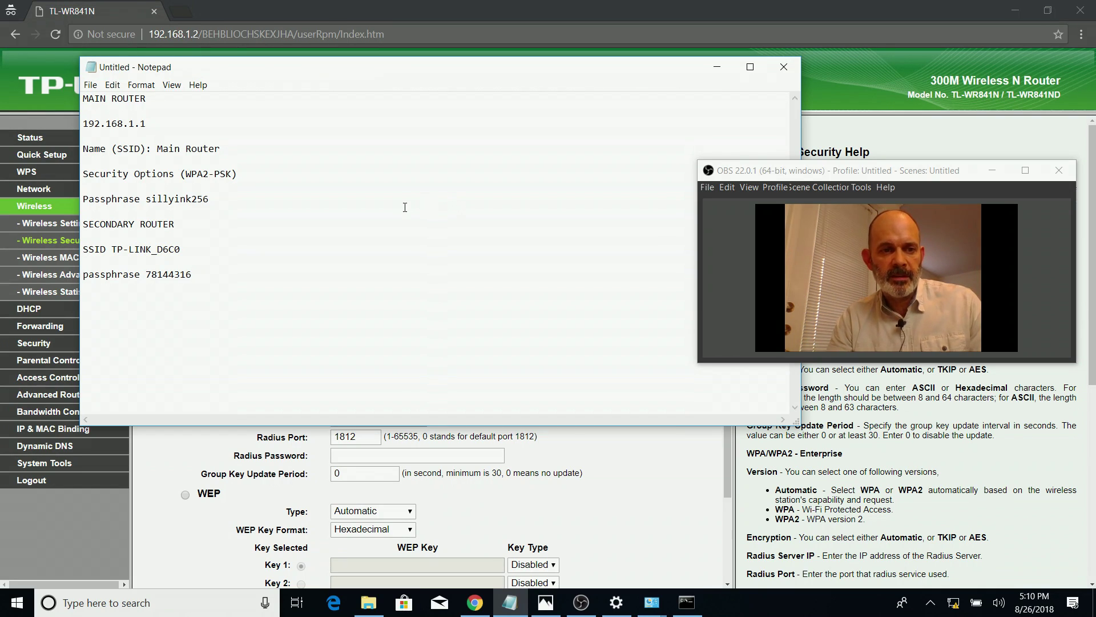
left_click(716, 68)
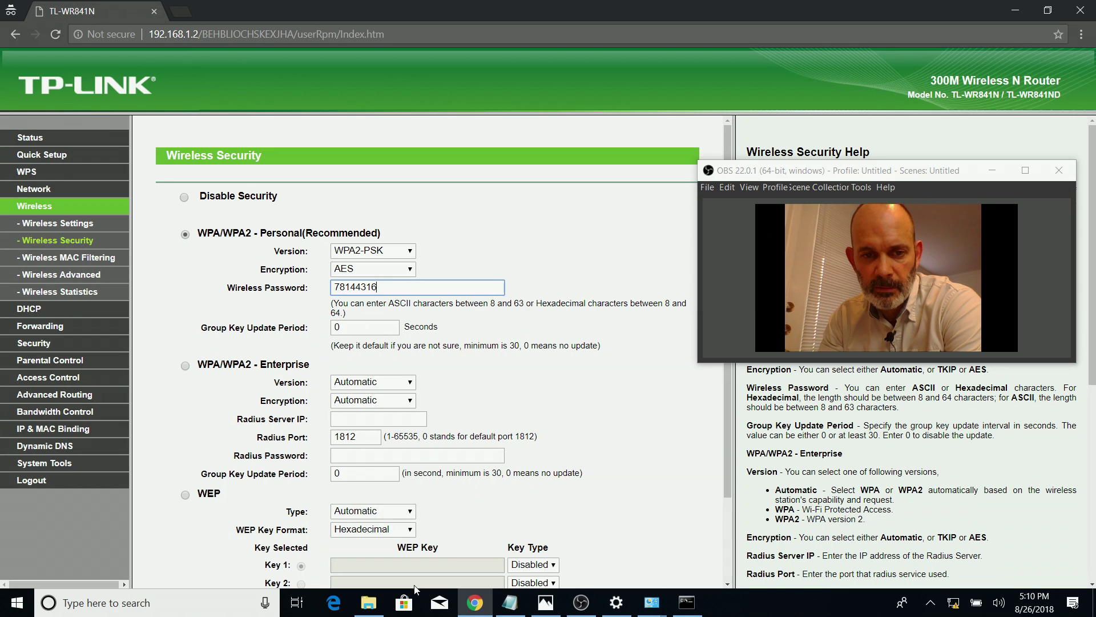
Save the WPA/WPA2-Personal Wireless Security settings
scroll(1091, 371, "down", 4)
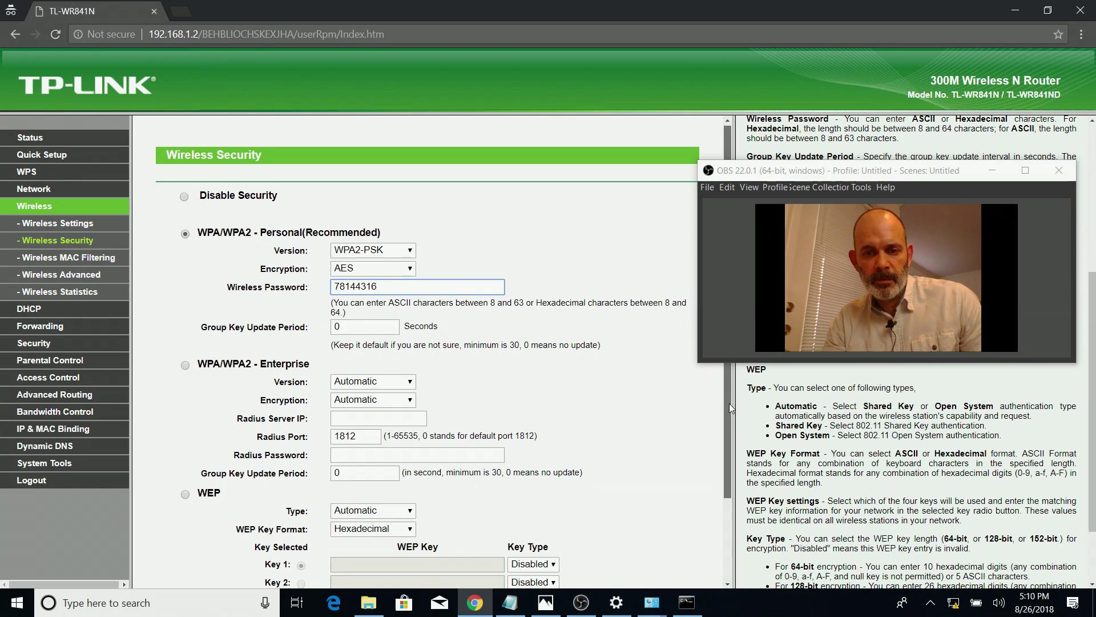
scroll(728, 399, "down", 2)
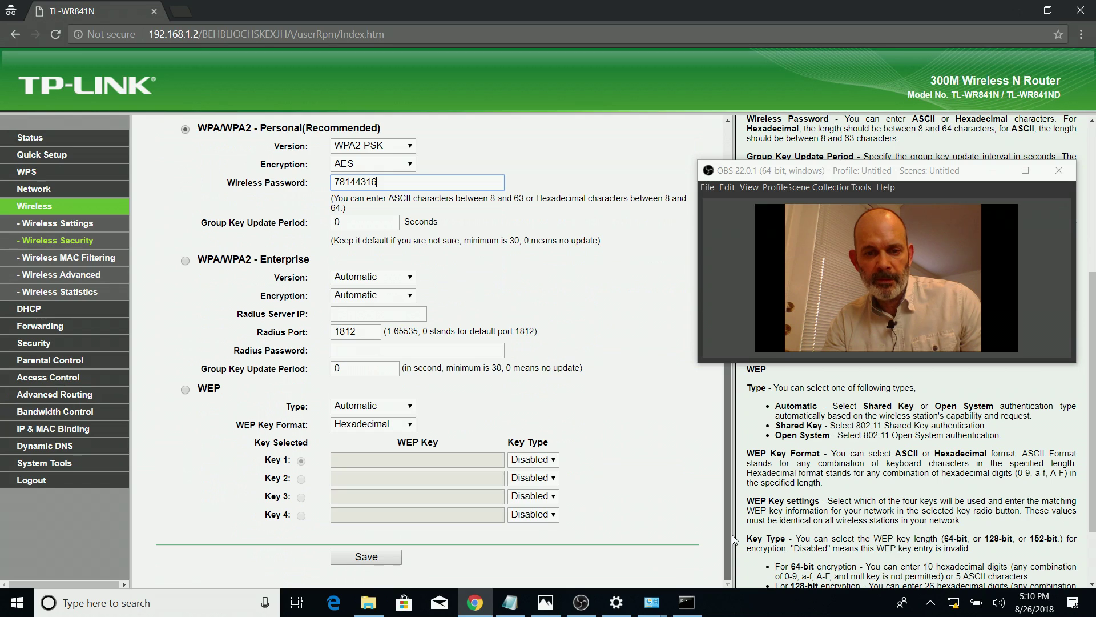
left_click(366, 556)
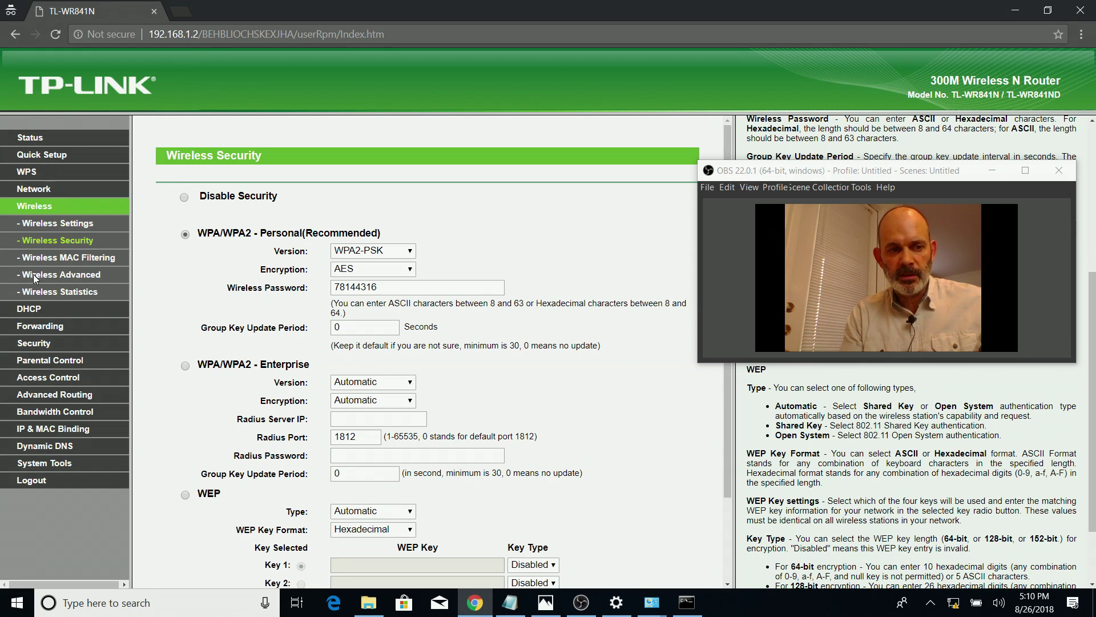
Set the DHCP Server to Disable, save, acknowledge the warning, and go to the Reboot page
left_click(32, 310)
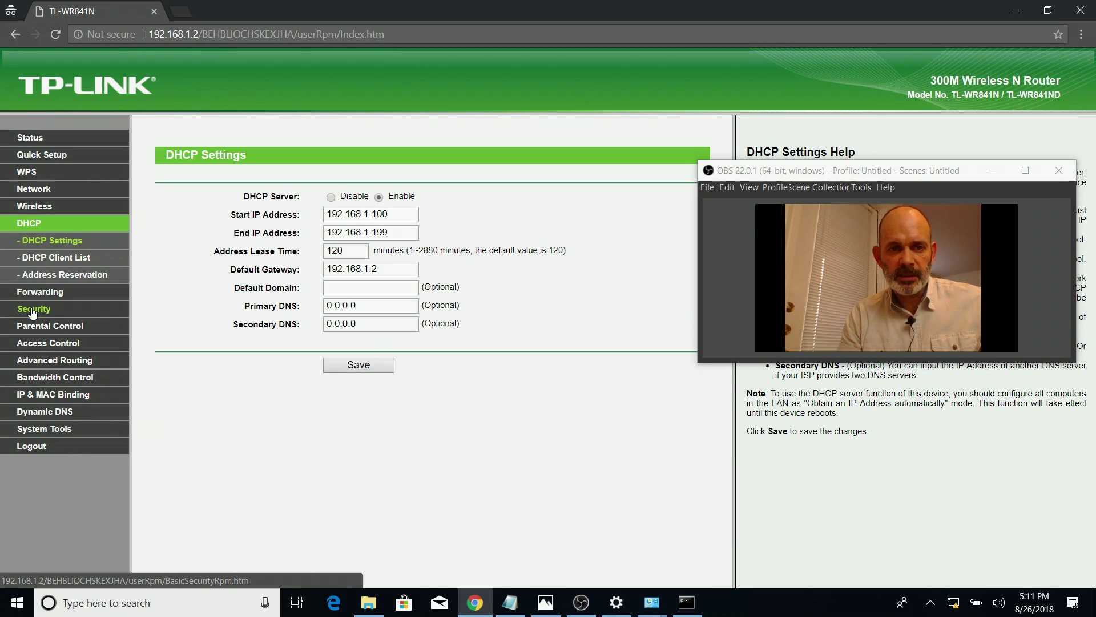
left_click(331, 198)
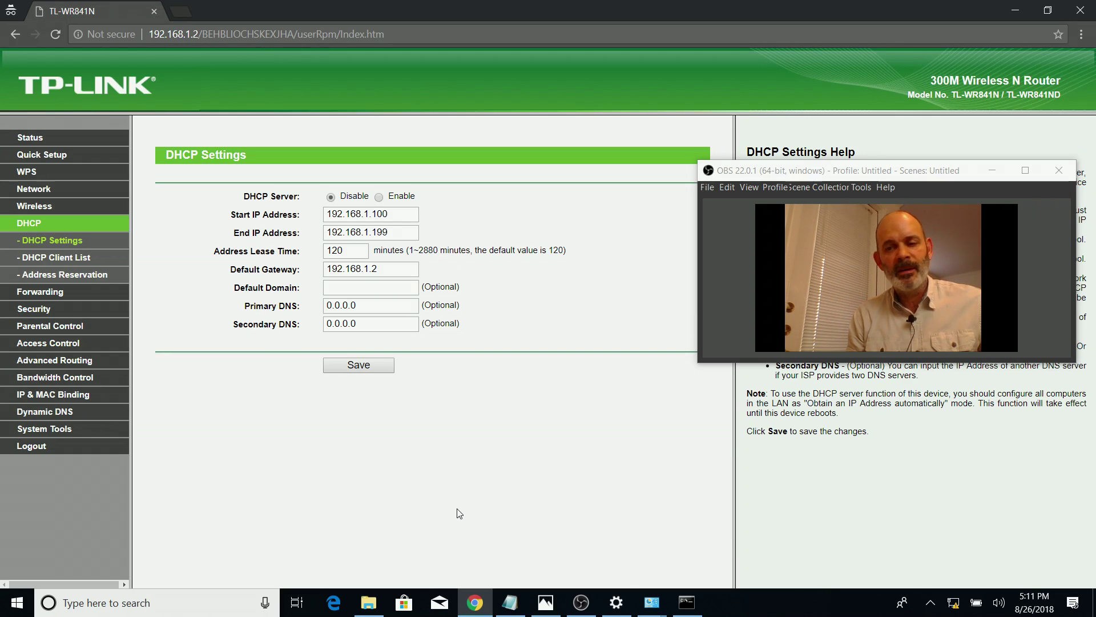
left_click(381, 367)
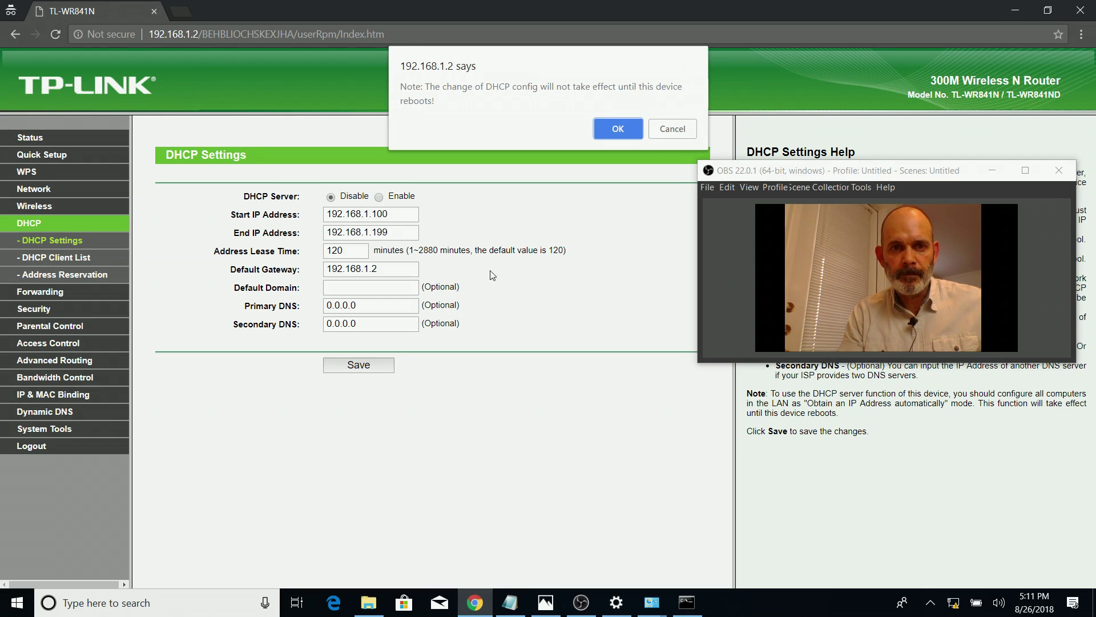
left_click(616, 135)
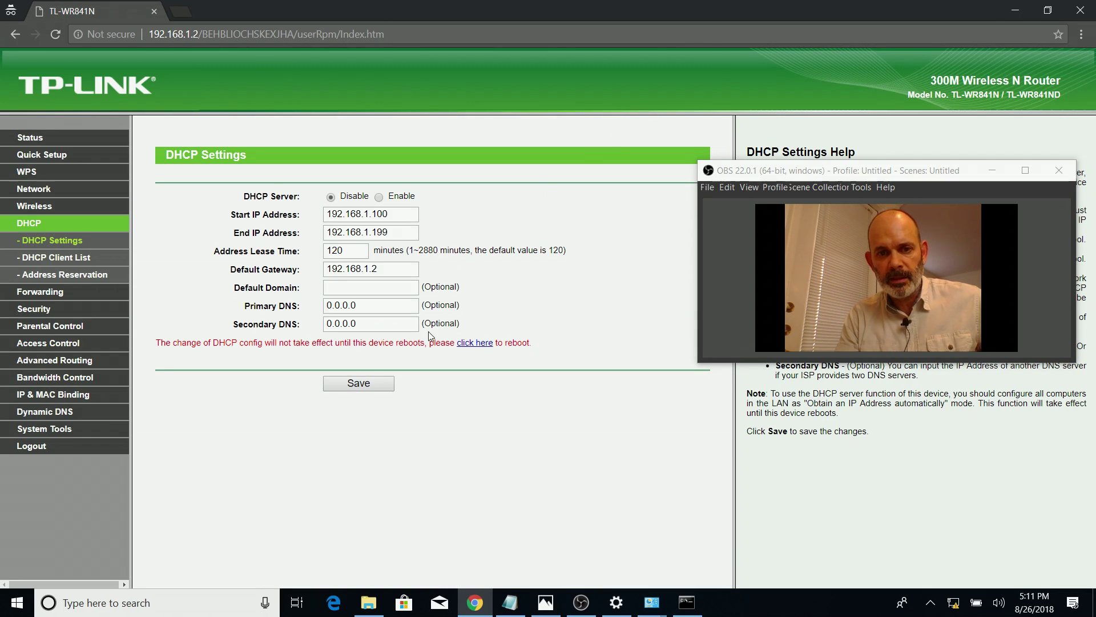
left_click(479, 344)
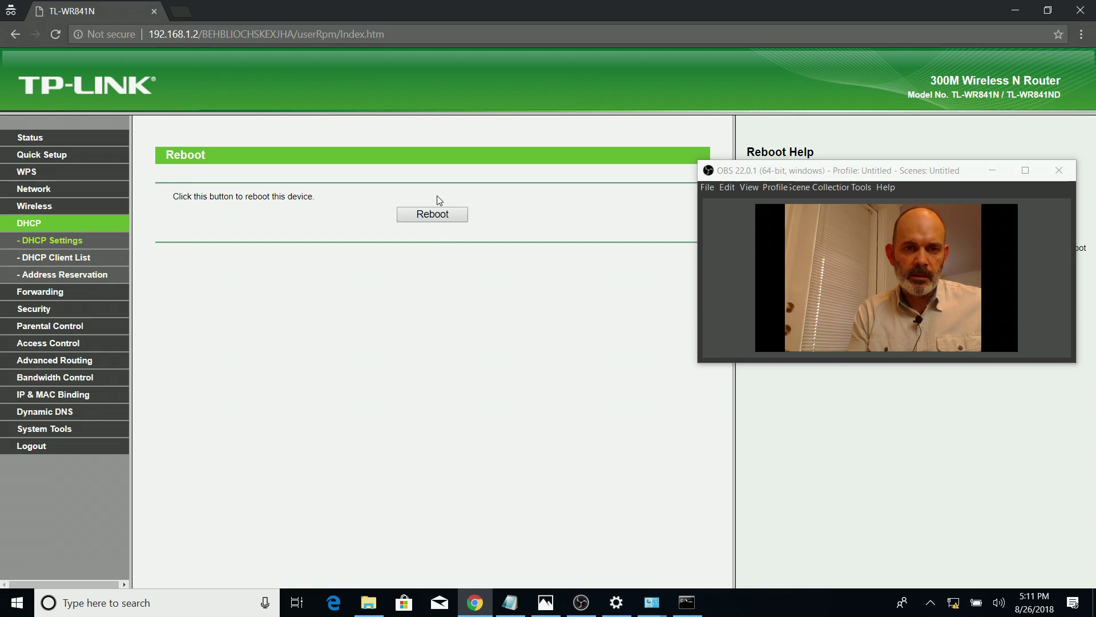
Reboot the router with confirmation, then bring up Network Connections showing Ethernet unplugged
left_click(435, 220)
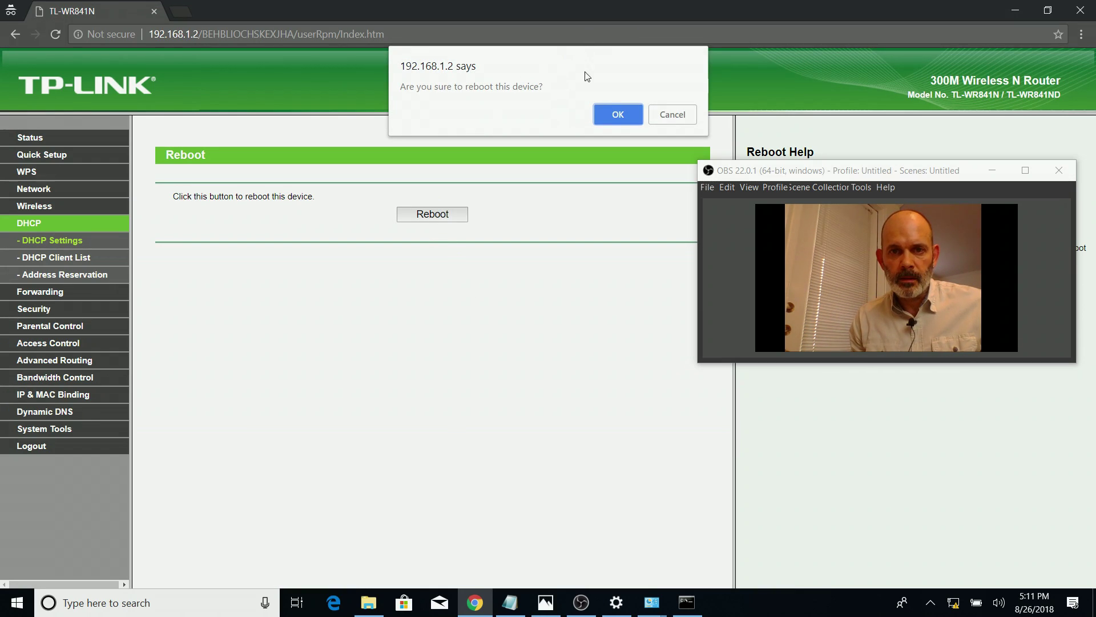
left_click(619, 115)
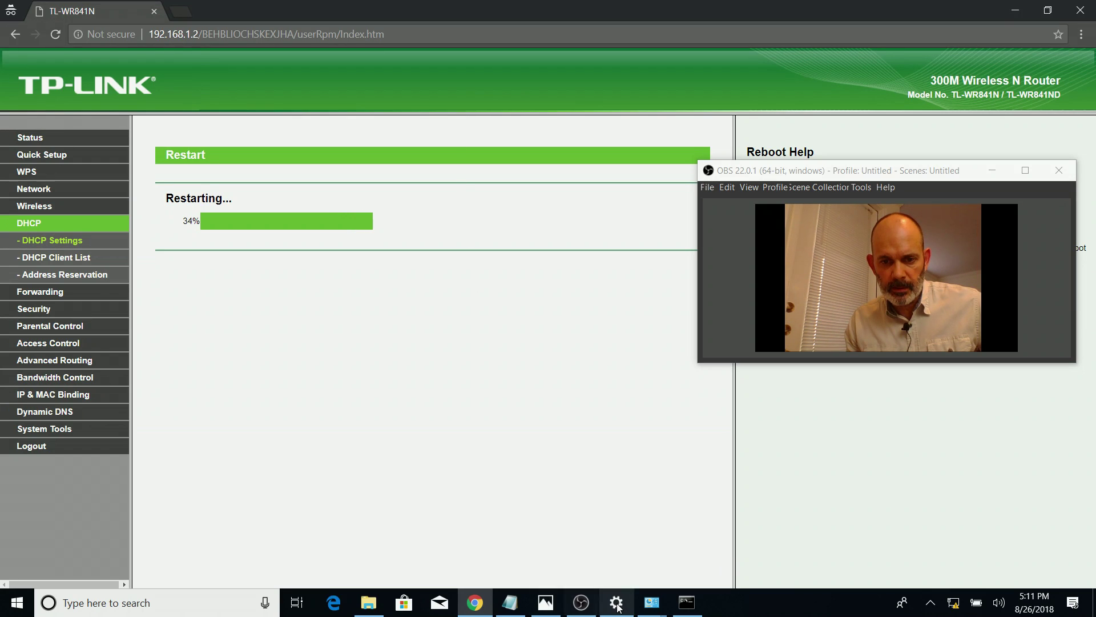
left_click(651, 602)
left_click(710, 556)
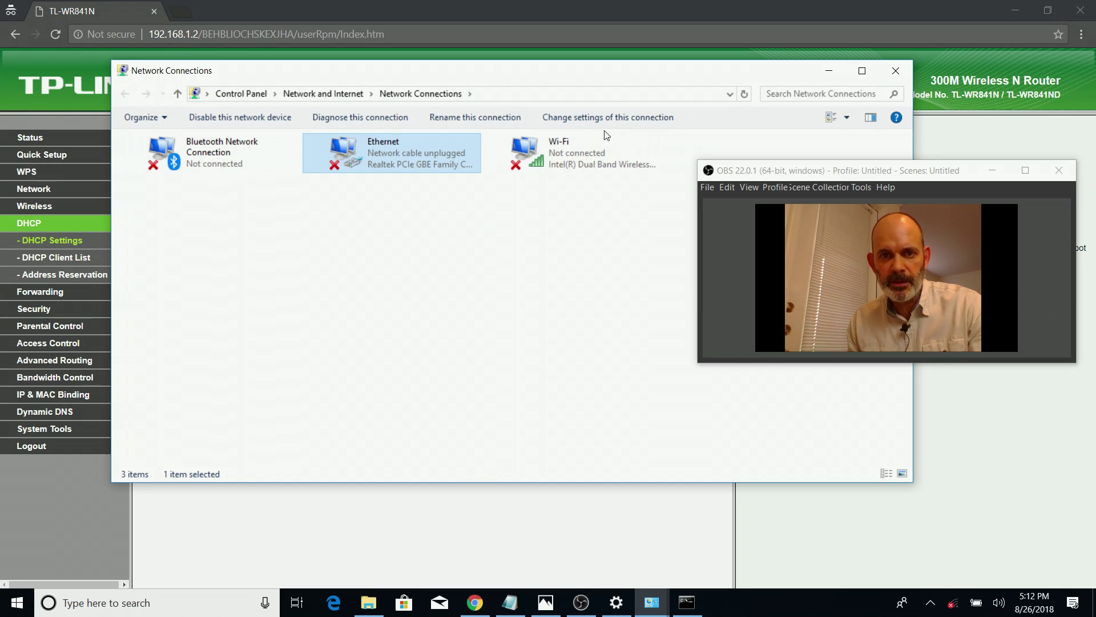
Turn Wi-Fi back on and join TP-LINK_D6C0 with Connect automatically ticked
left_click(959, 600)
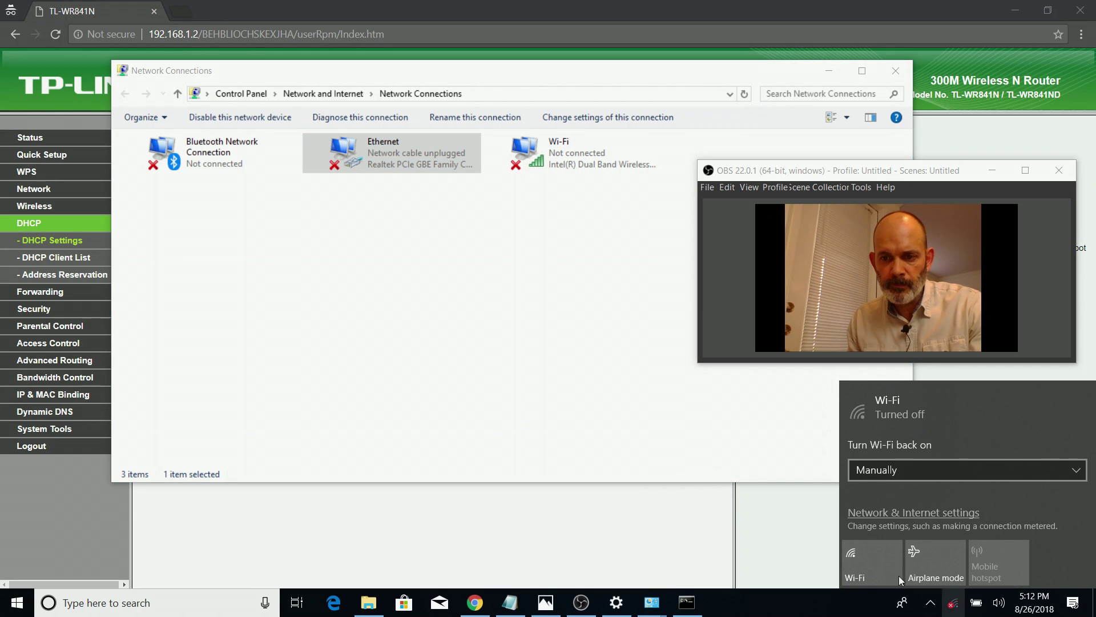
left_click(878, 564)
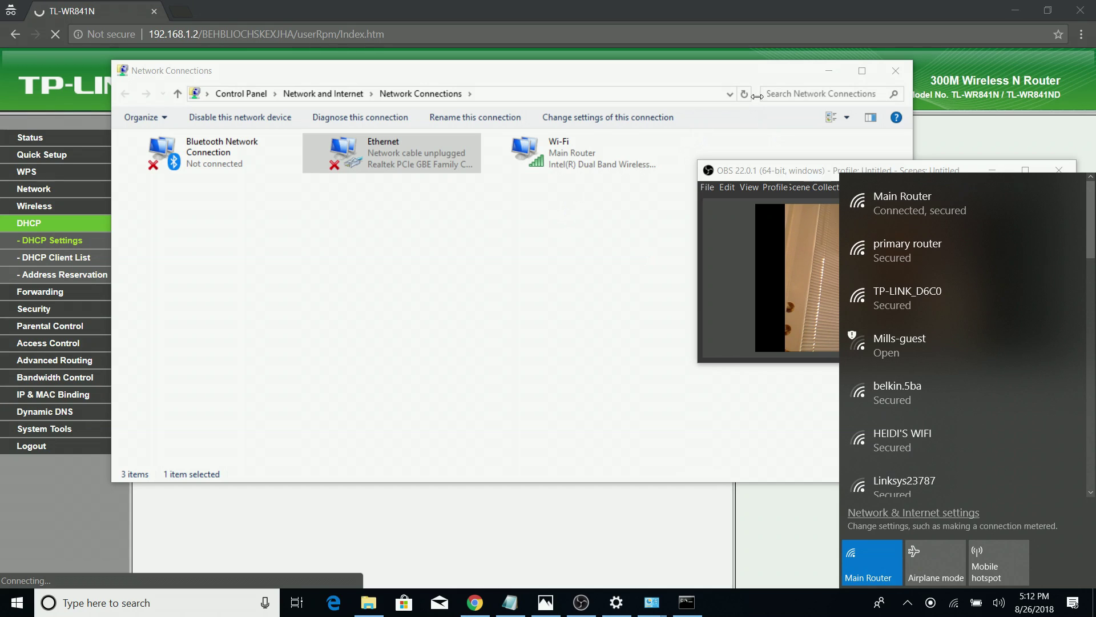
left_click(993, 300)
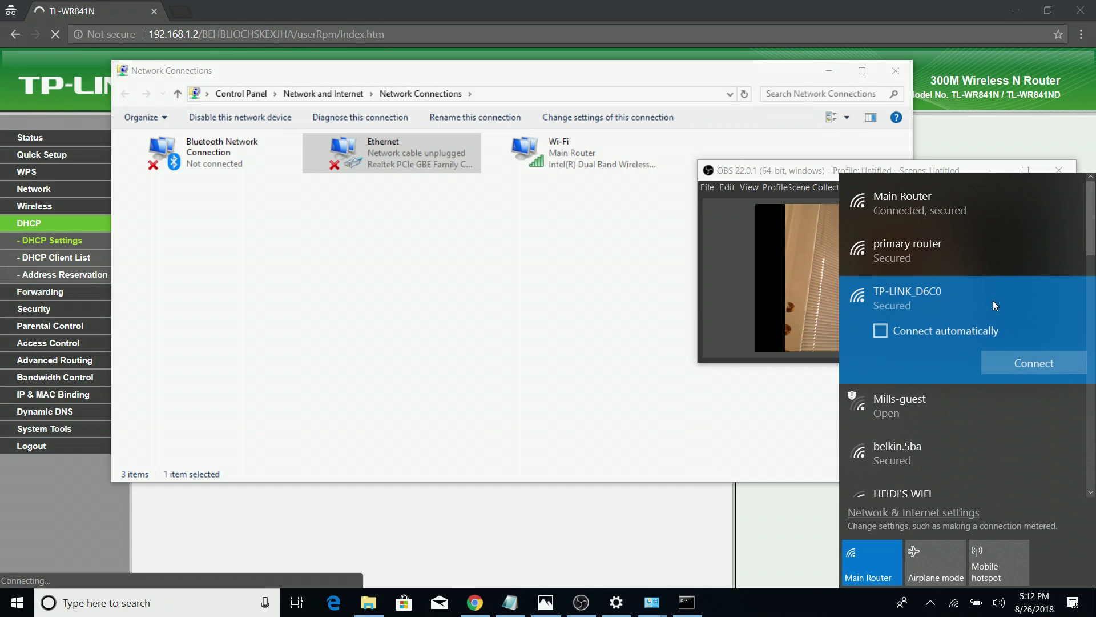
left_click(882, 334)
left_click(1054, 362)
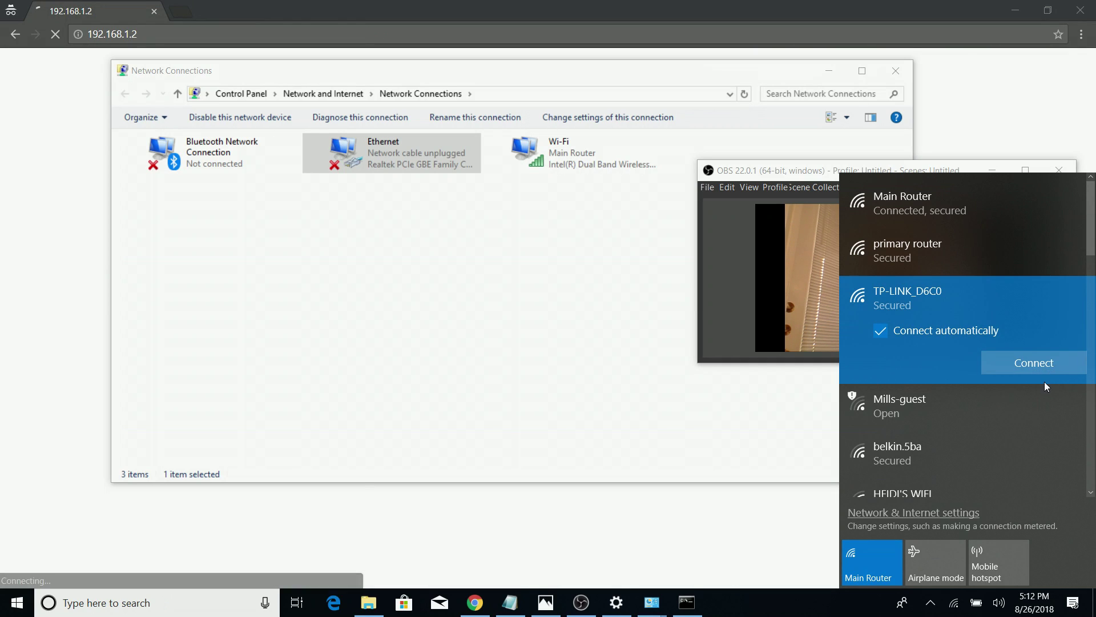
left_click(824, 76)
left_click(824, 76)
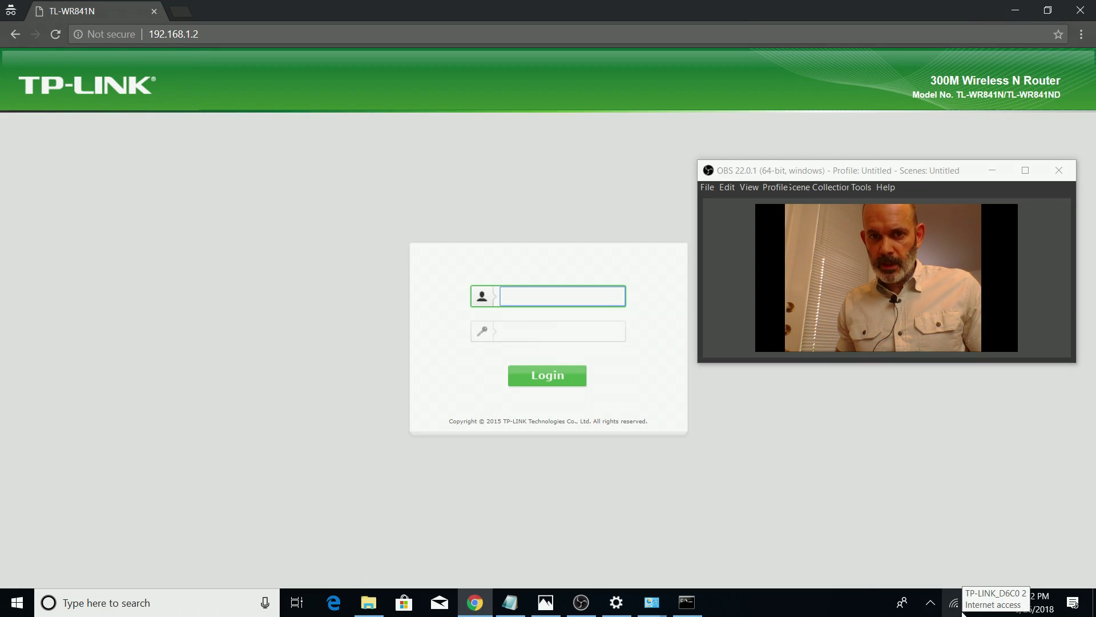
left_click(818, 172)
left_click_drag(818, 172, 818, 34)
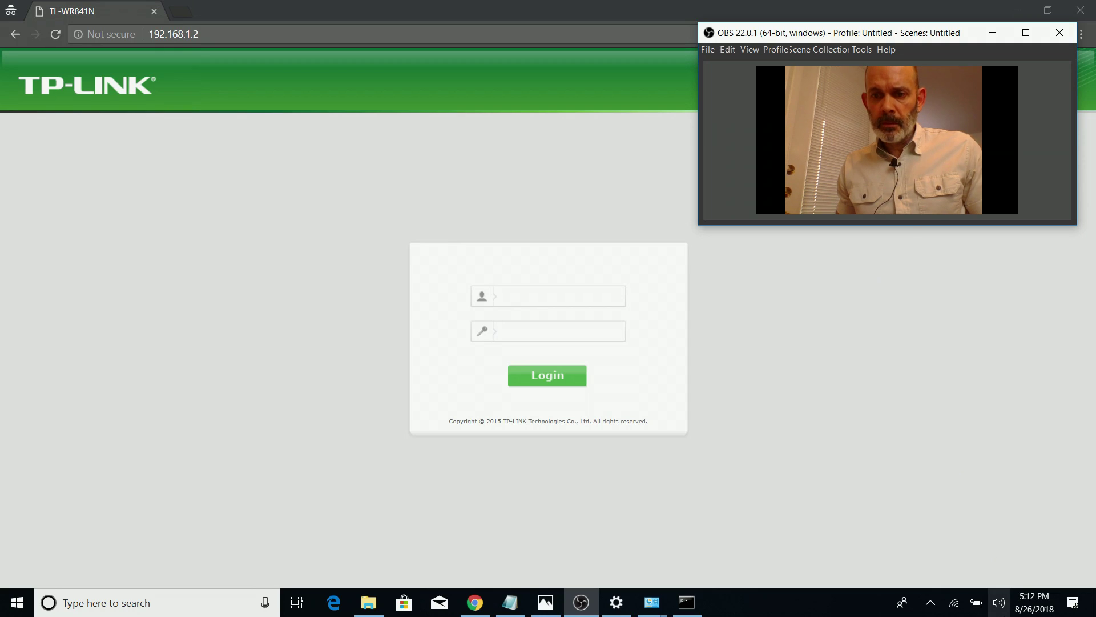
left_click(954, 603)
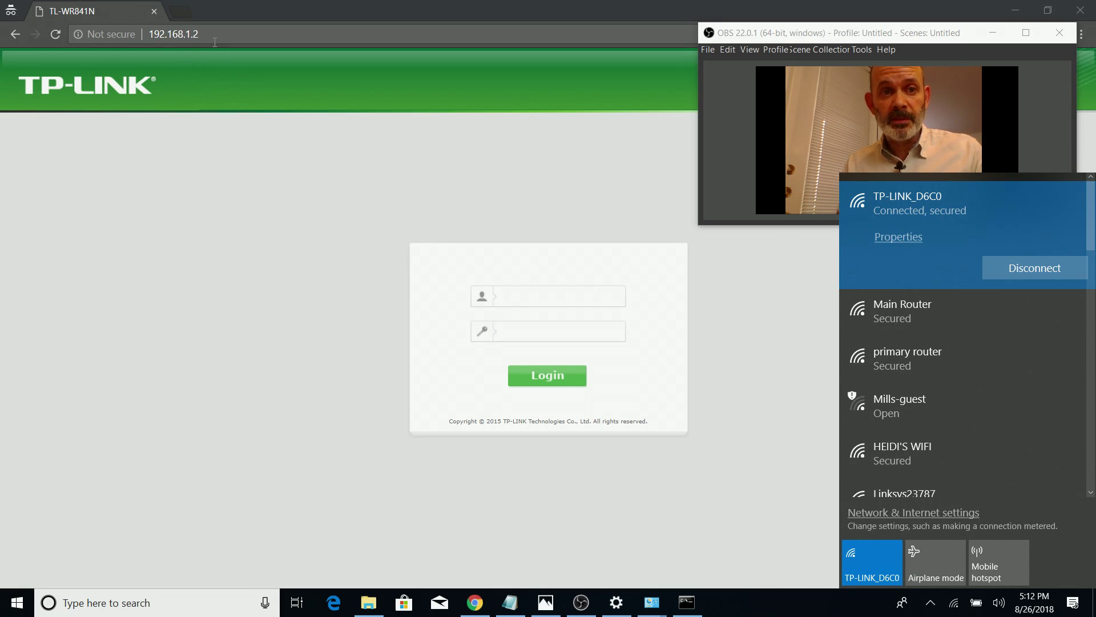
left_click(195, 36)
left_click(195, 35)
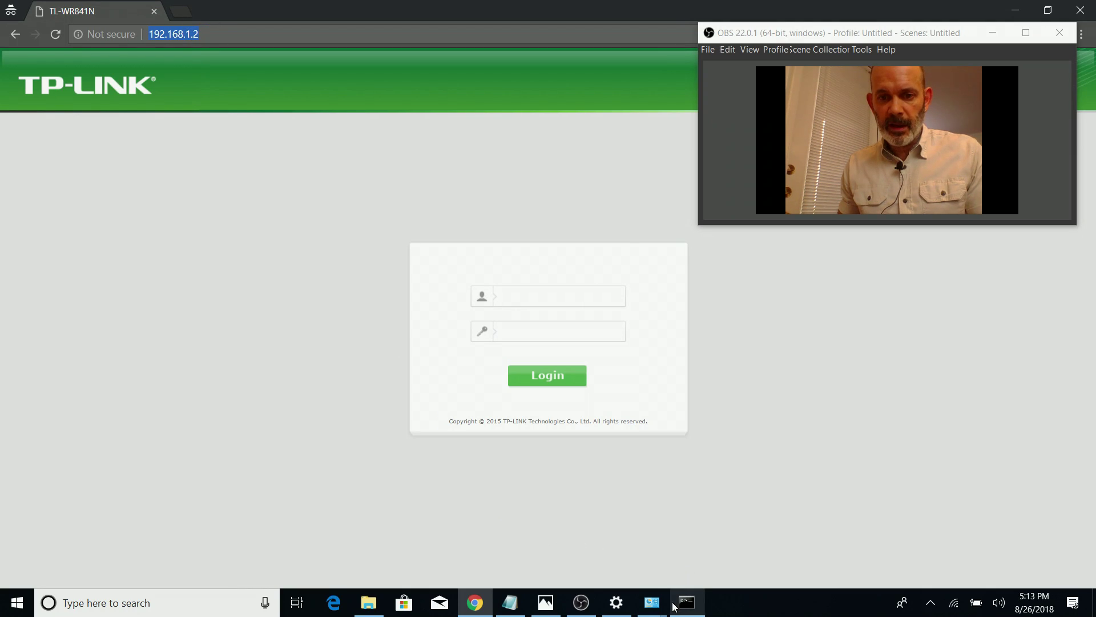
Add address 192.168.1.2 below the SECONDARY ROUTER heading in the notes, then minimize them
left_click(510, 602)
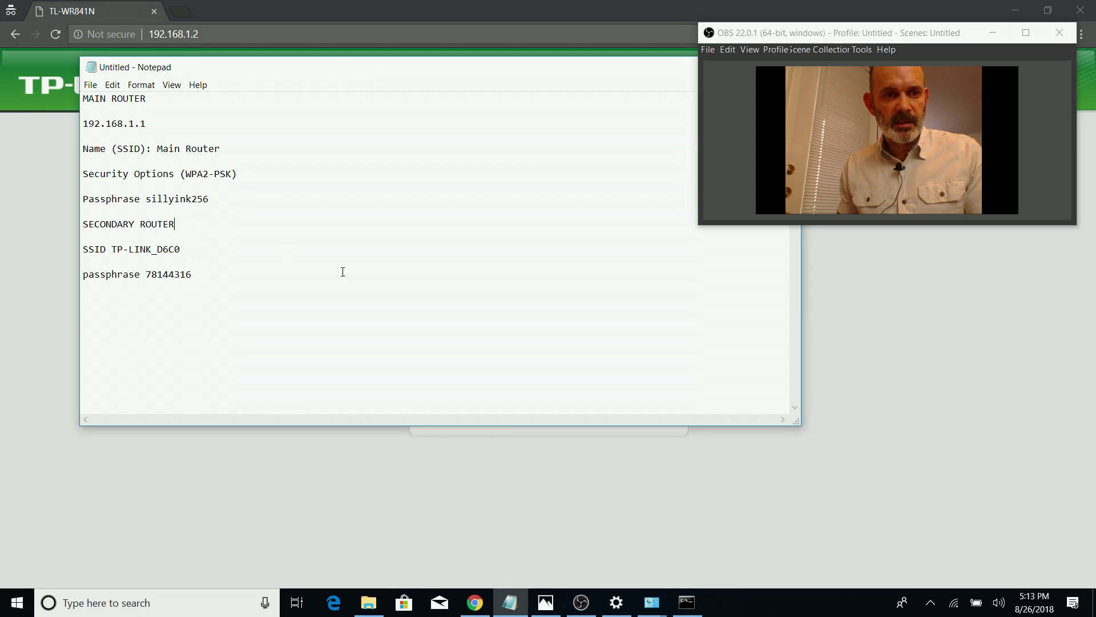
left_click(338, 224)
key("Return")
key("Return")
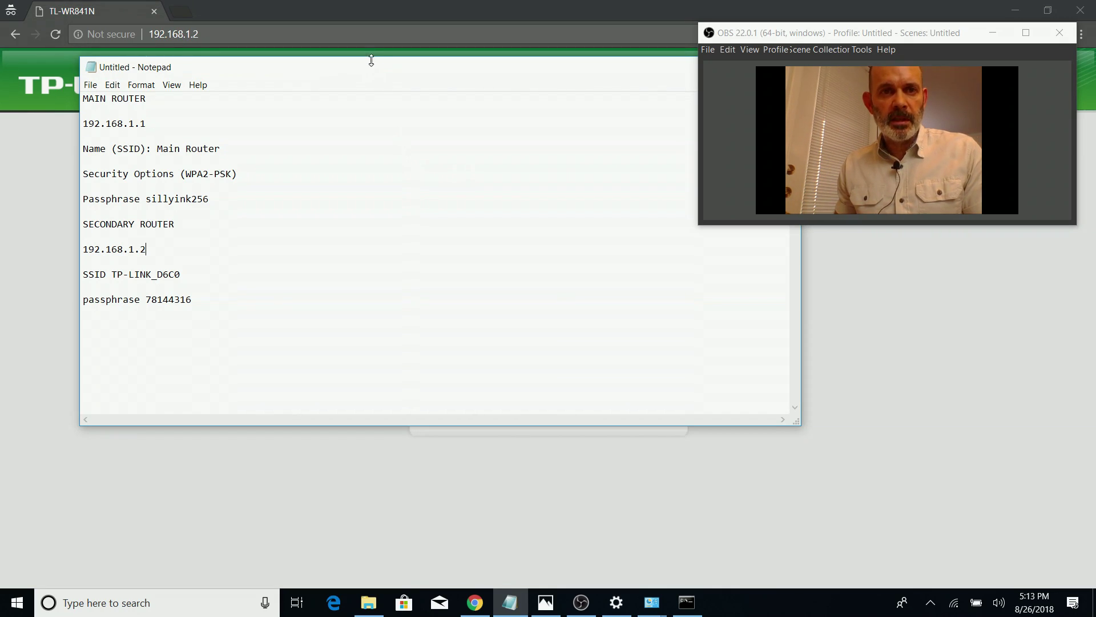
left_click_drag(371, 76, 366, 95)
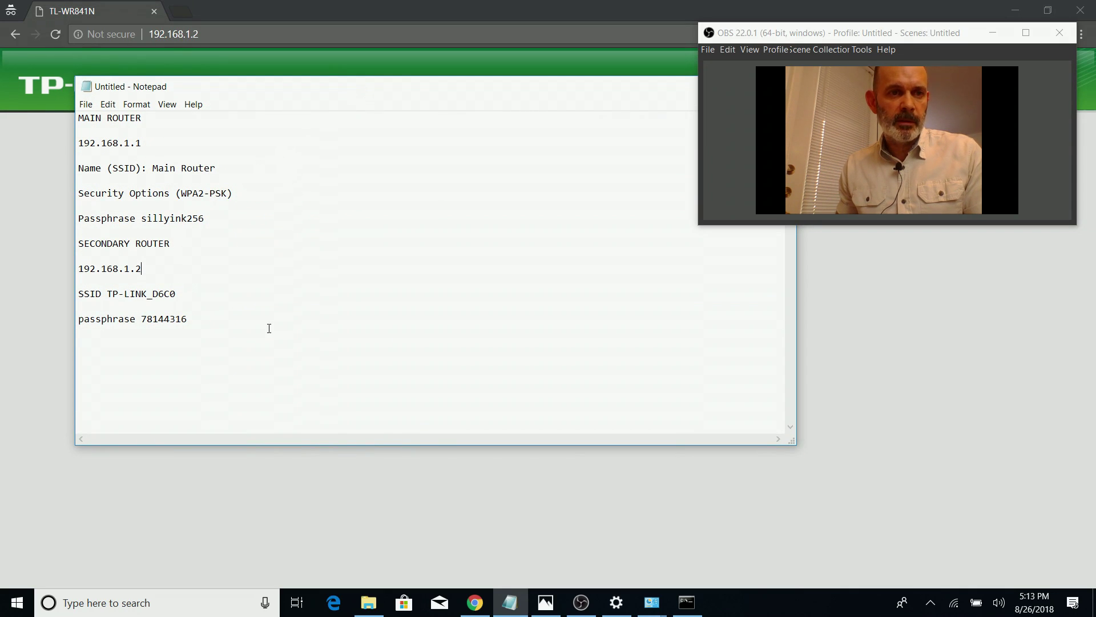
left_click_drag(514, 88, 473, 247)
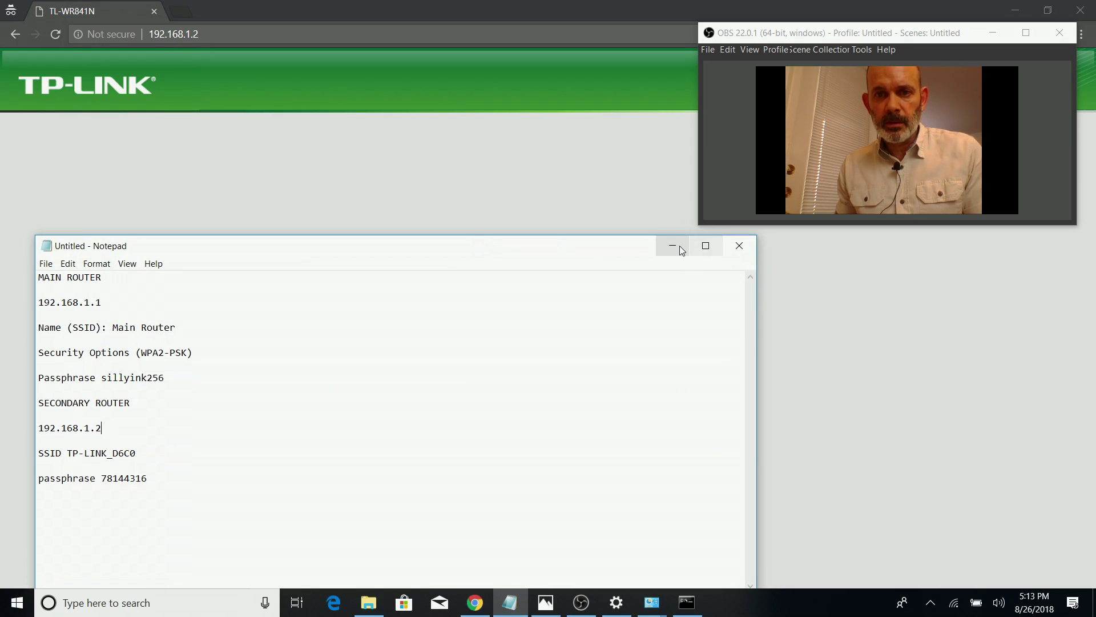
left_click(673, 245)
Log in to the router at 192.168.1.2 and reload its Status page
left_click(533, 299)
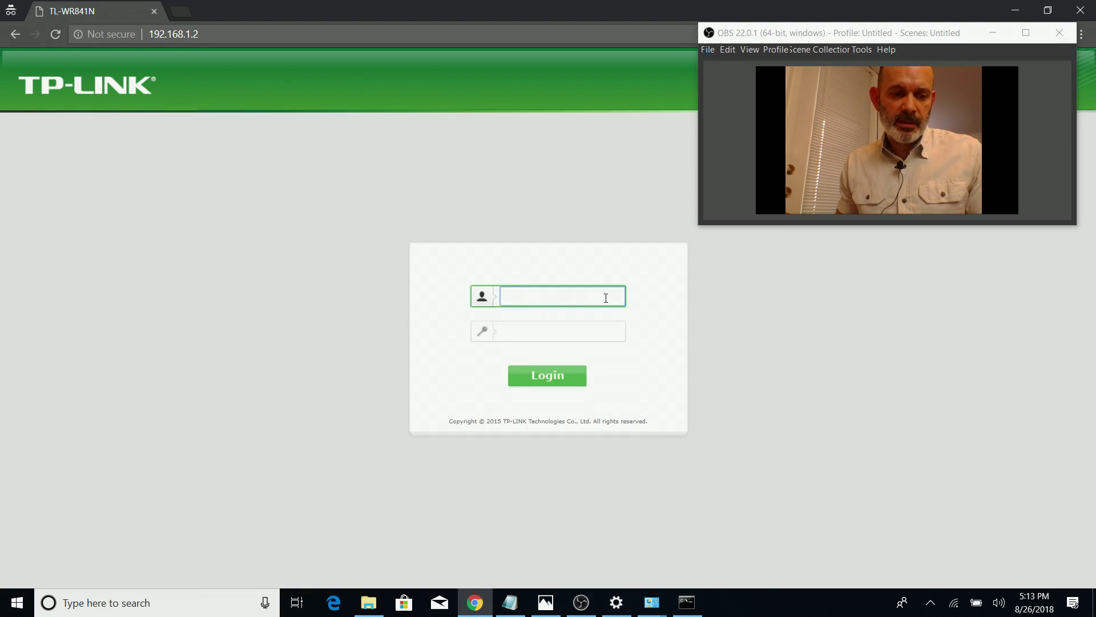
key("Tab")
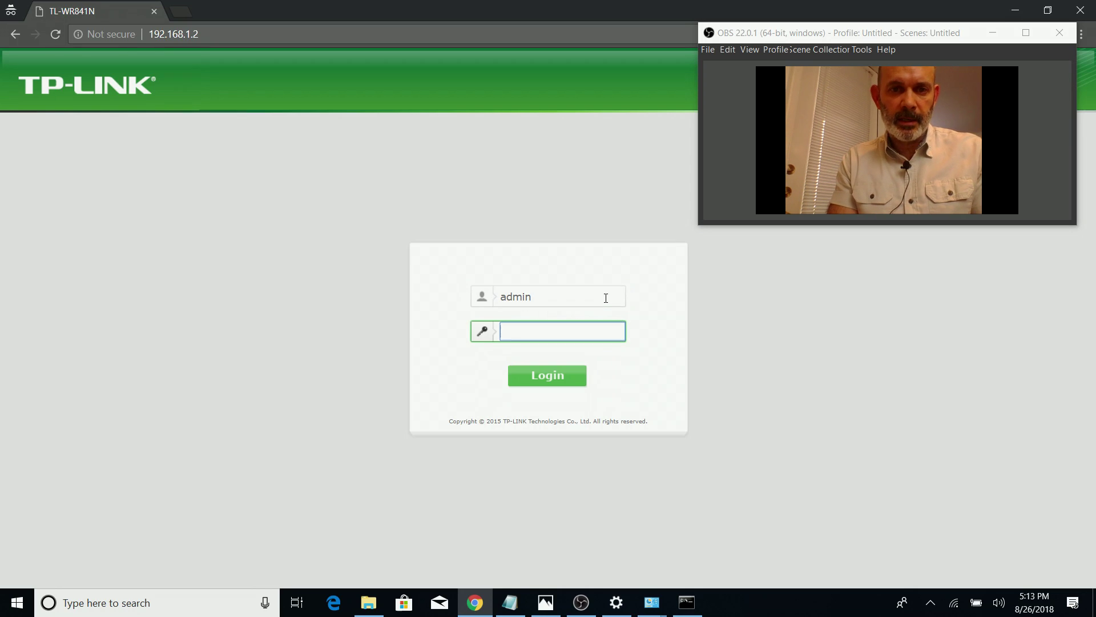
type("admin")
key("Return")
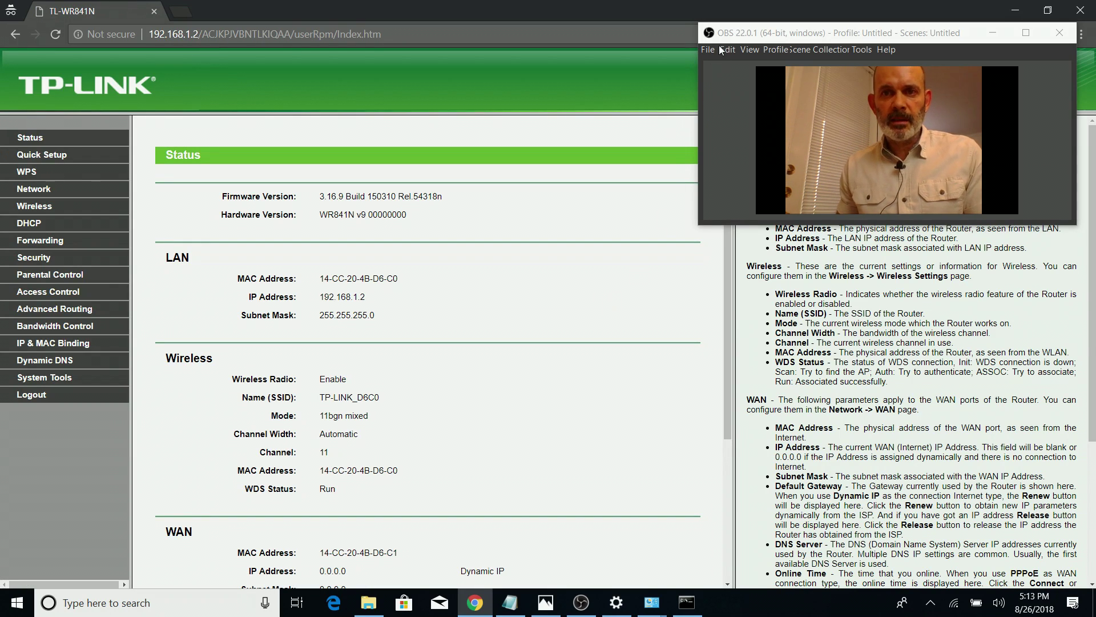
left_click_drag(751, 37, 745, 191)
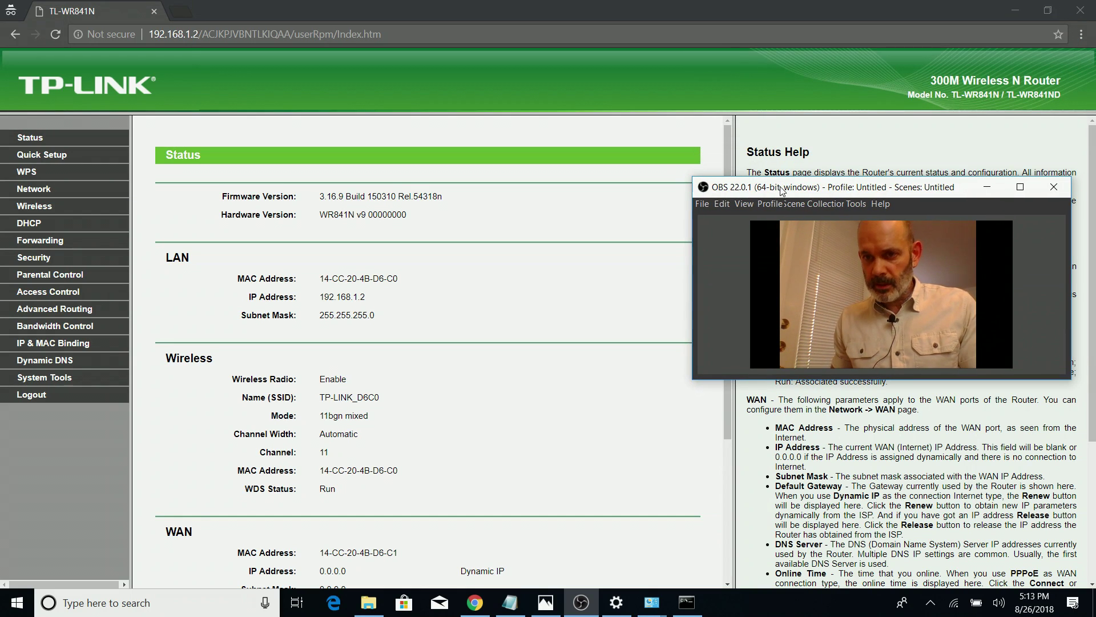
left_click(342, 34)
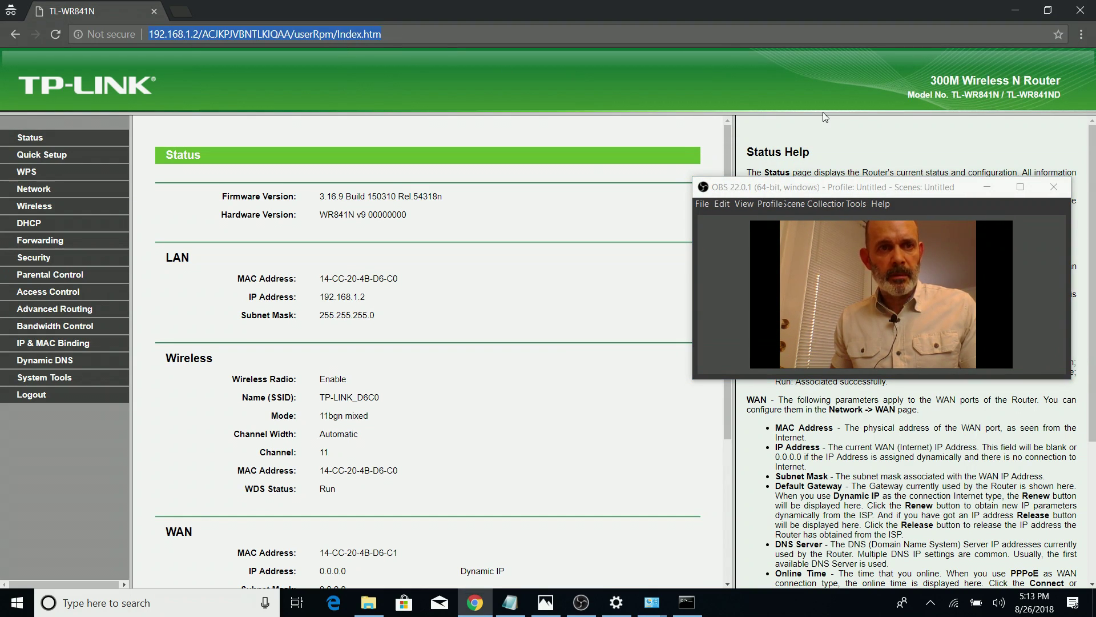
type("192")
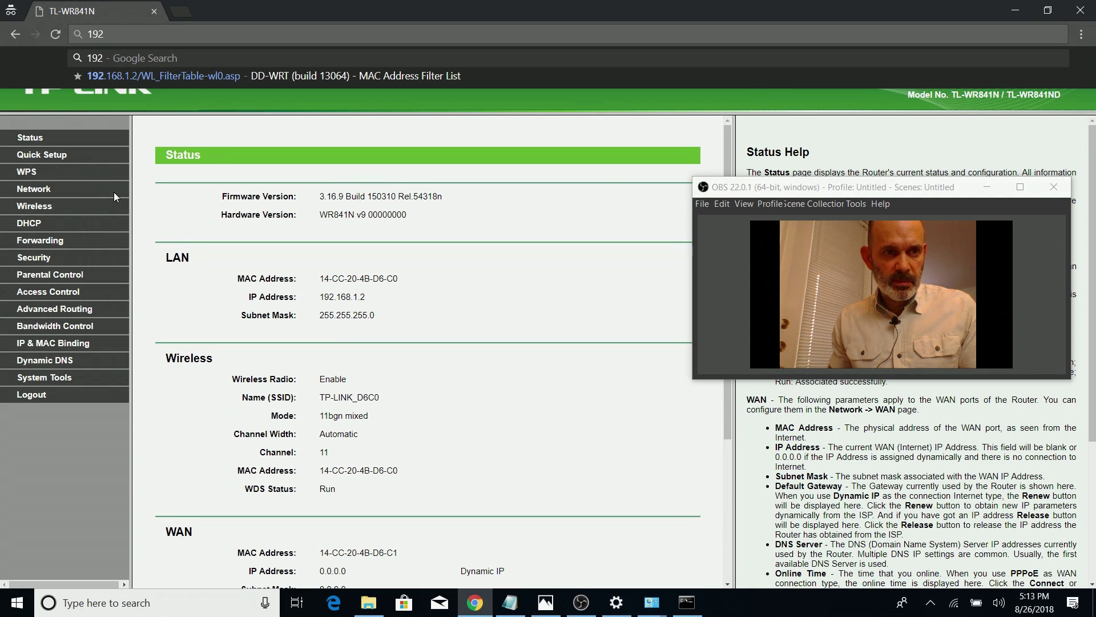
left_click(33, 143)
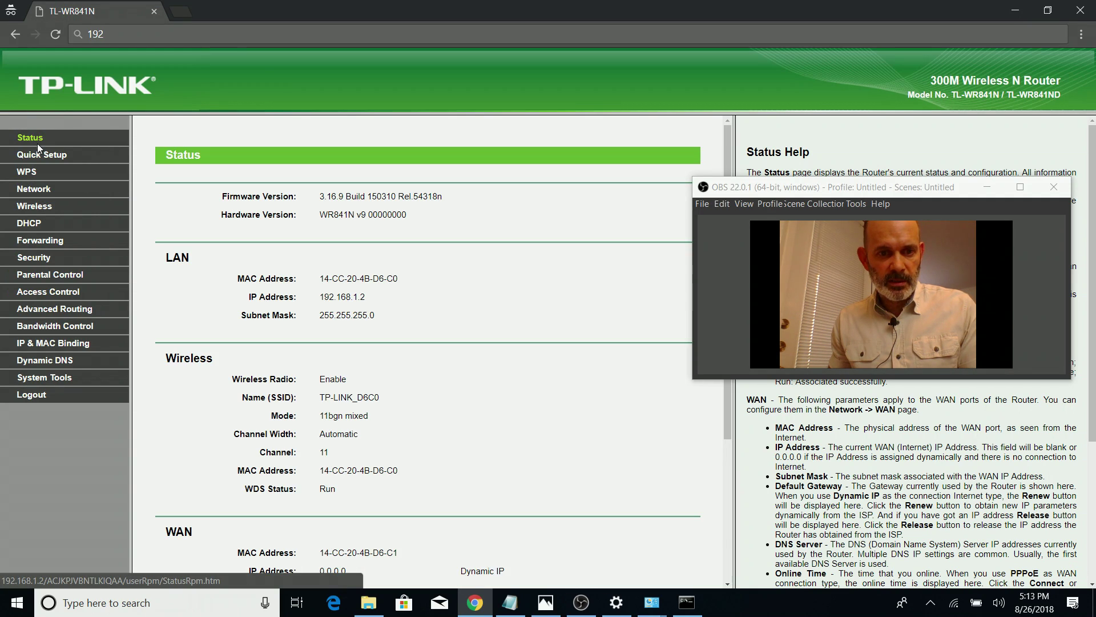
Highlight WDS Status 'Run' in the Wireless section and its meaning in Status Help
scroll(336, 332, "down", 4)
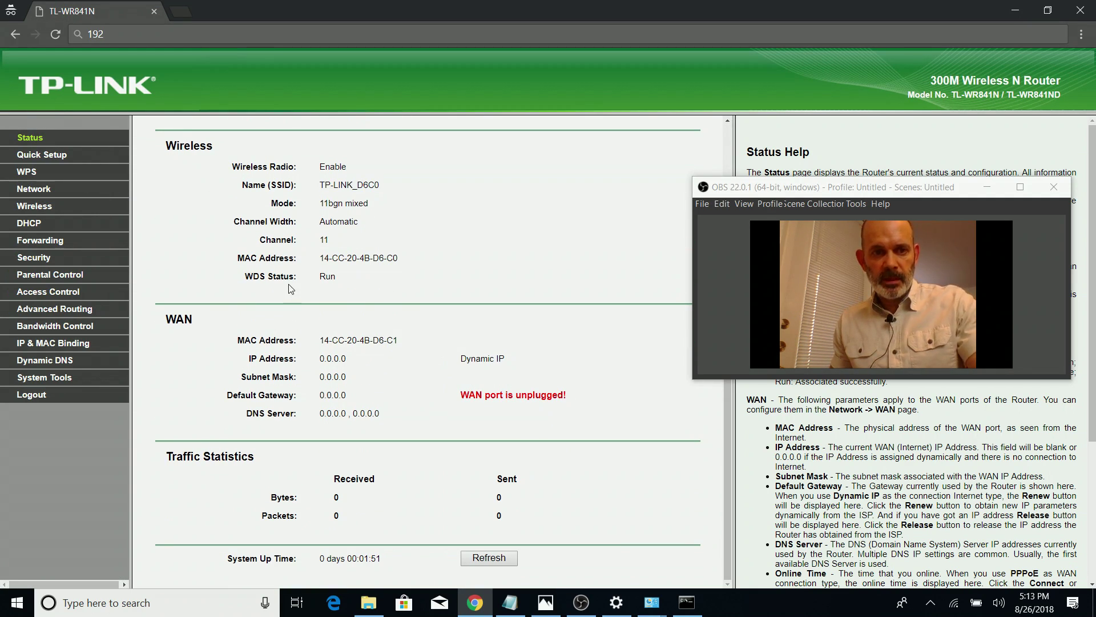
left_click_drag(343, 278, 316, 279)
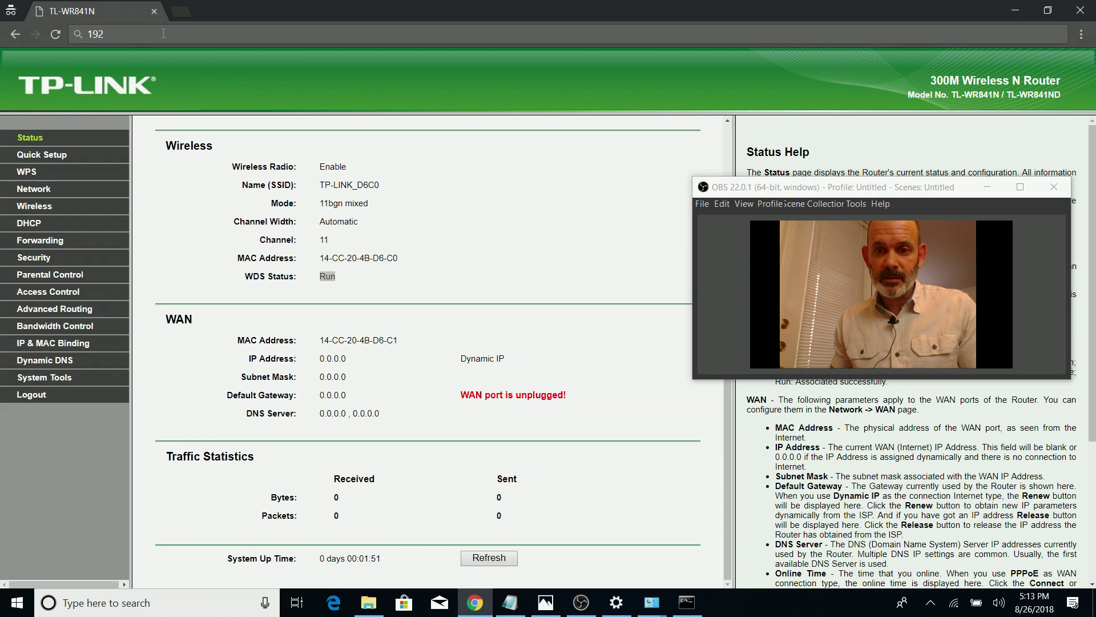
scroll(762, 432, "down", 4)
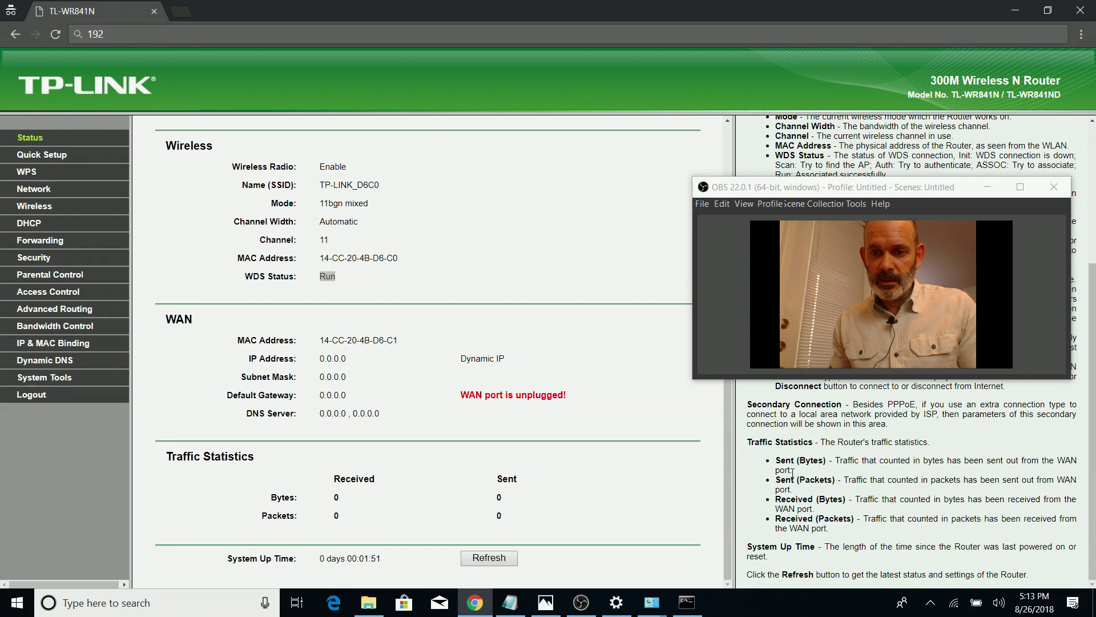
left_click_drag(847, 196, 508, 108)
scroll(942, 291, "up", 8)
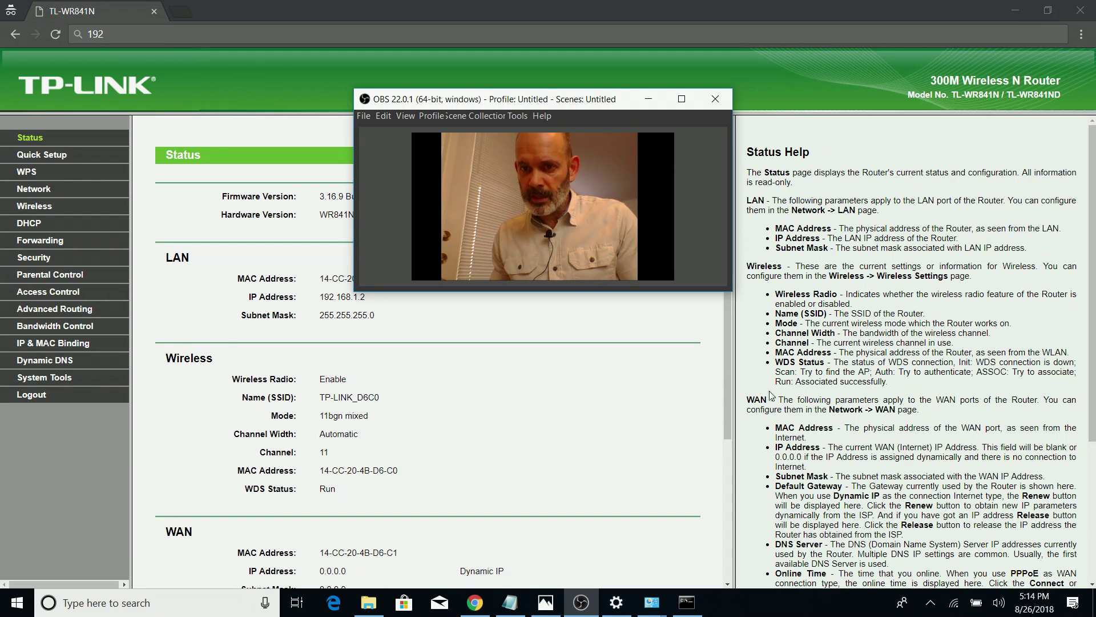
left_click_drag(789, 400, 784, 400)
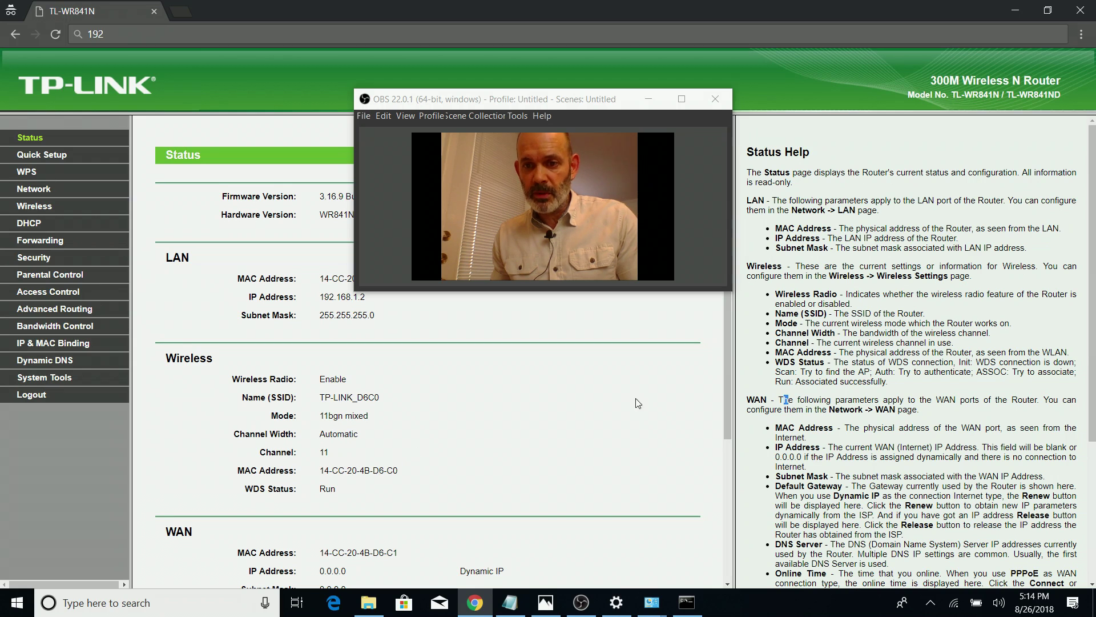
left_click_drag(820, 381, 775, 384)
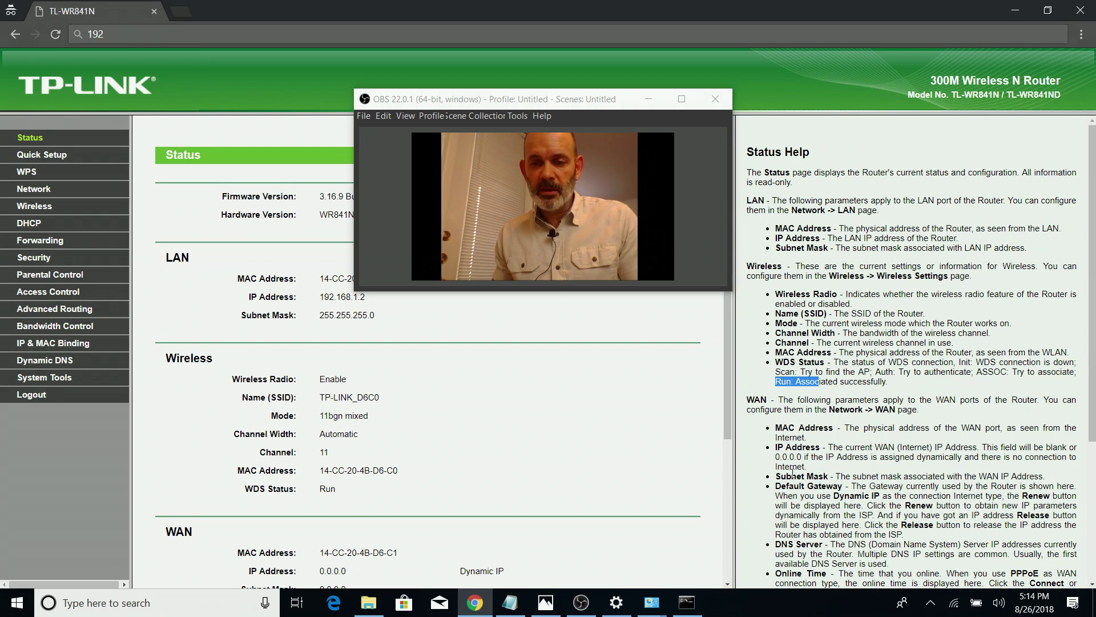
left_click_drag(484, 104, 803, 103)
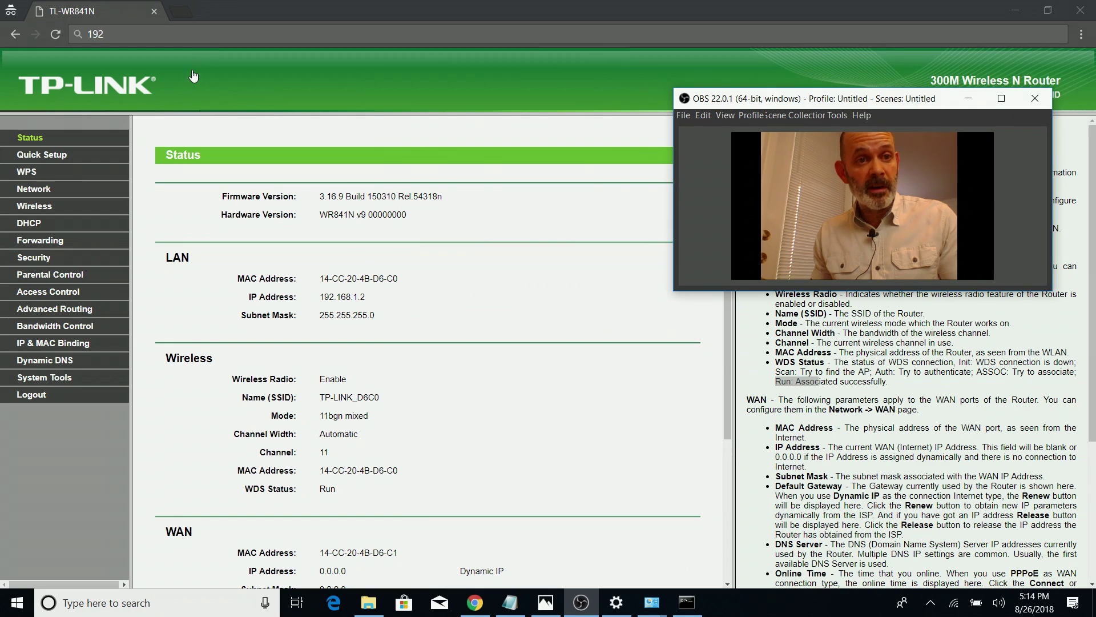
left_click(199, 36)
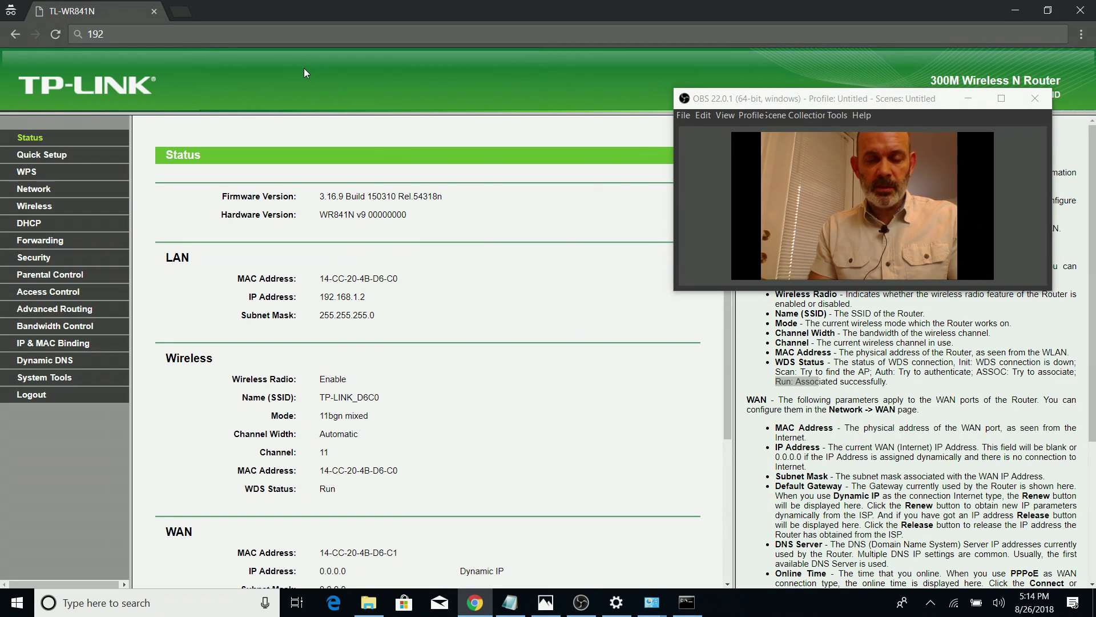
Load the main wnr2000v3 router at 192.168.1.1 and sign in with its admin username and password
type(".168")
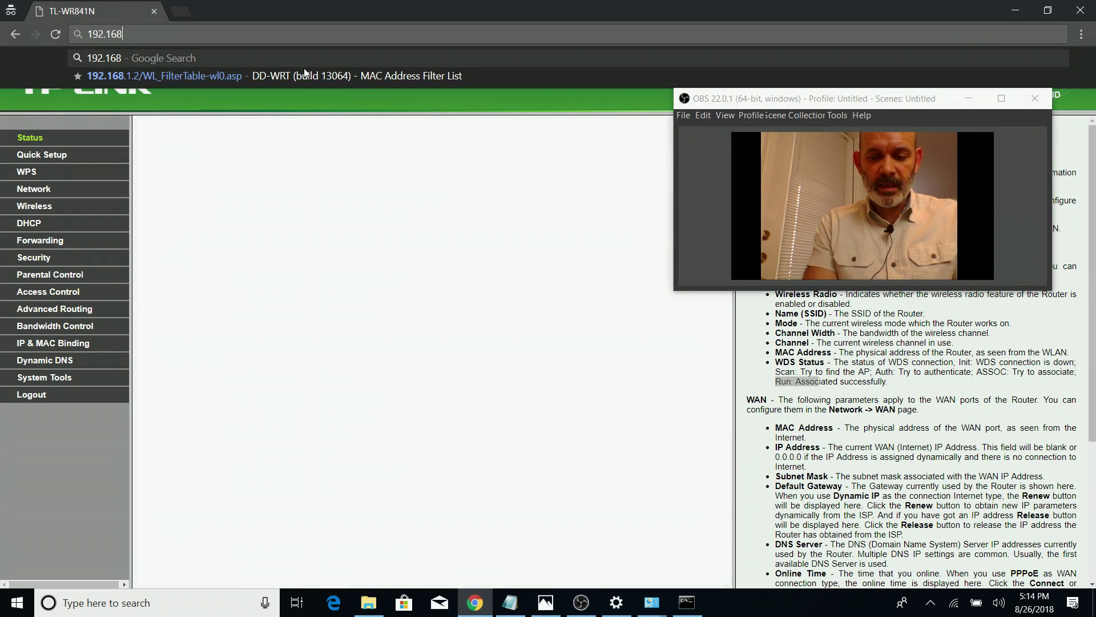
type(".1.1")
key("Return")
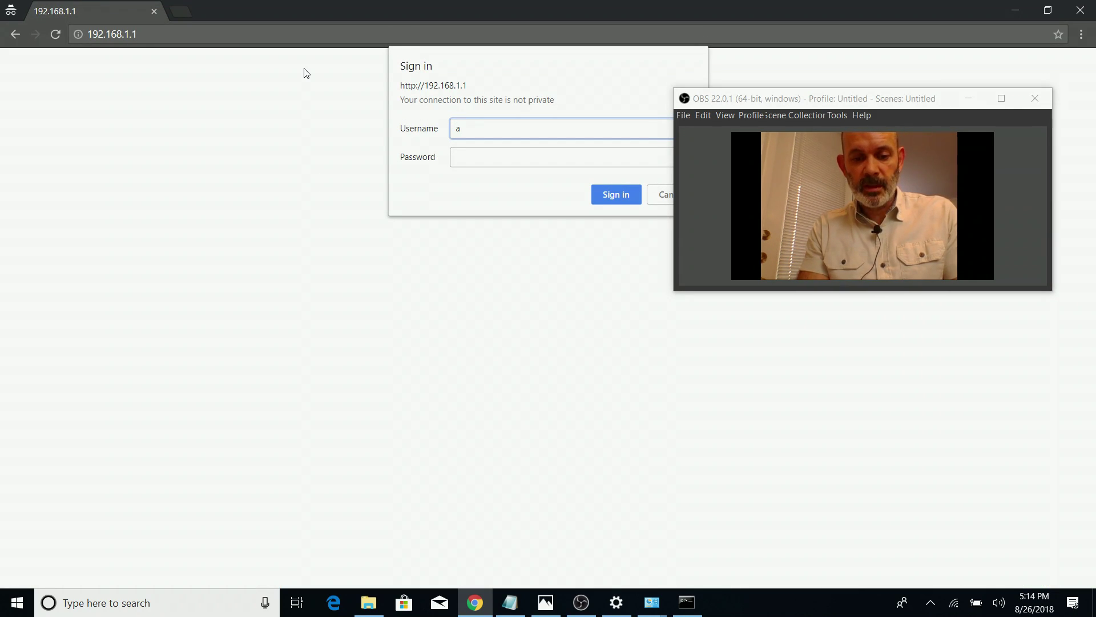
key("Tab")
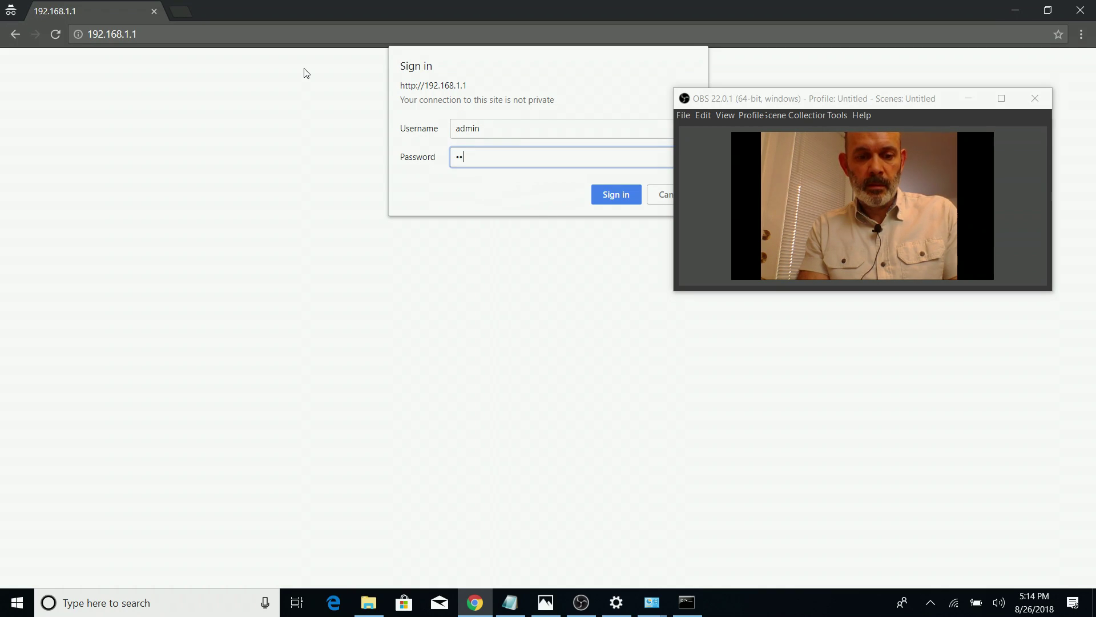
key("Return")
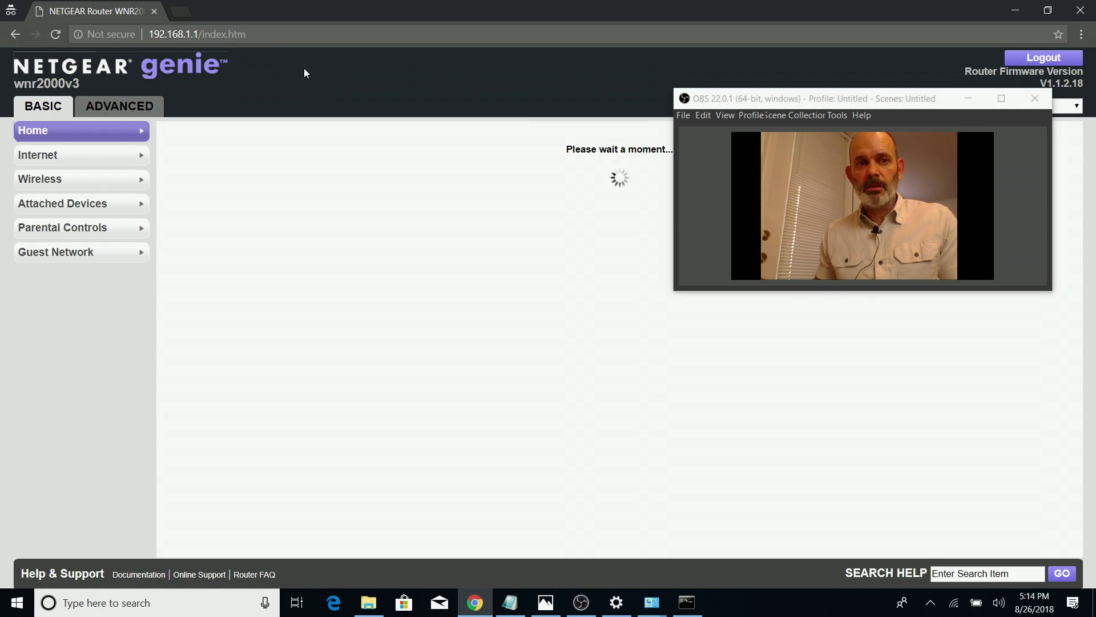
Load the Google home page in a new tab to test the internet connection
left_click(180, 12)
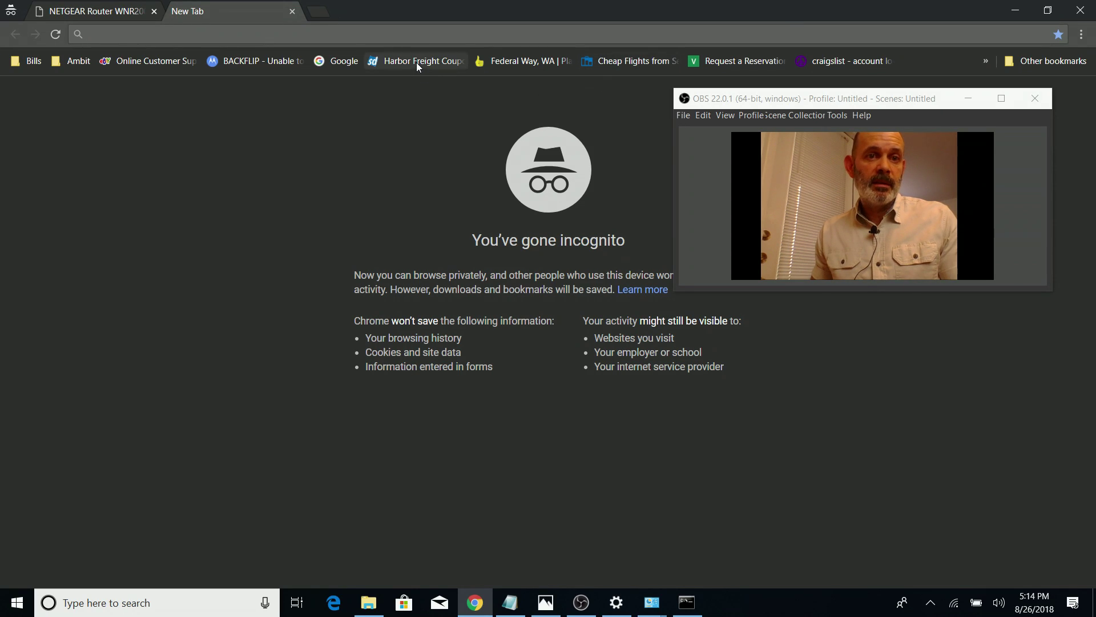
left_click(338, 61)
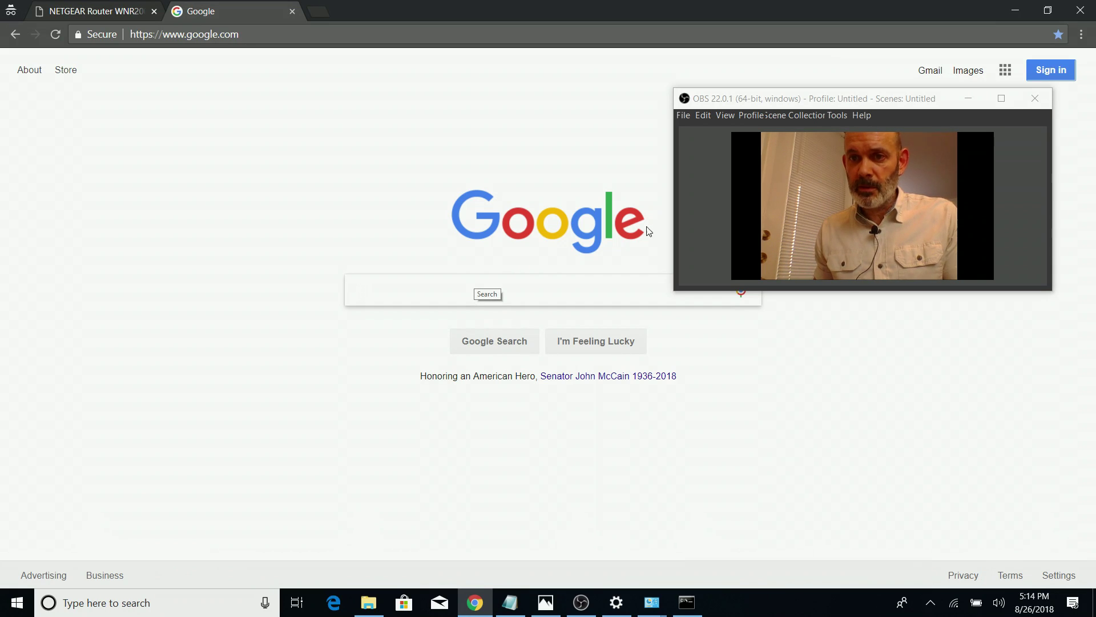
left_click_drag(903, 101, 937, 206)
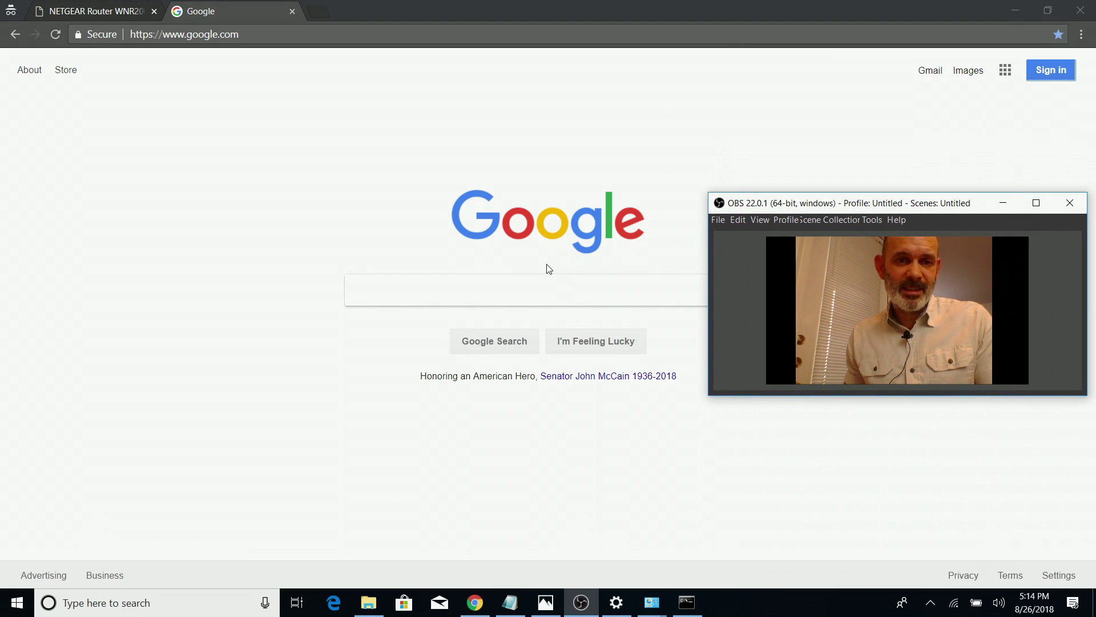
left_click(467, 289)
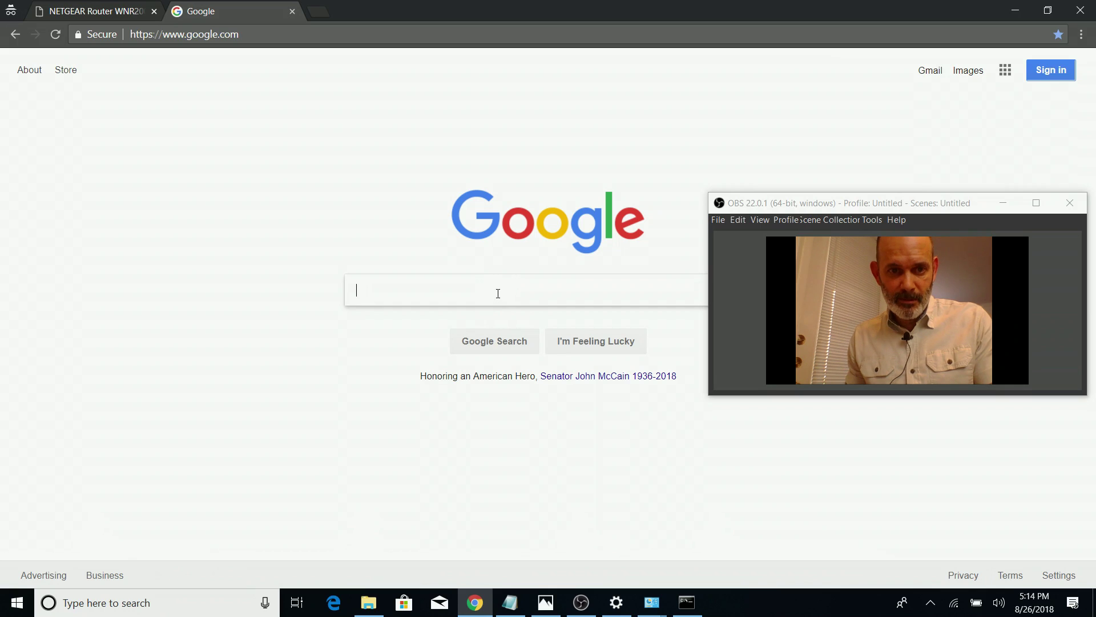
Use I'm Feeling Lucky to reach a doodle, then open the Uruguay National Day 2018 doodle from the Doodles archive
left_click(608, 348)
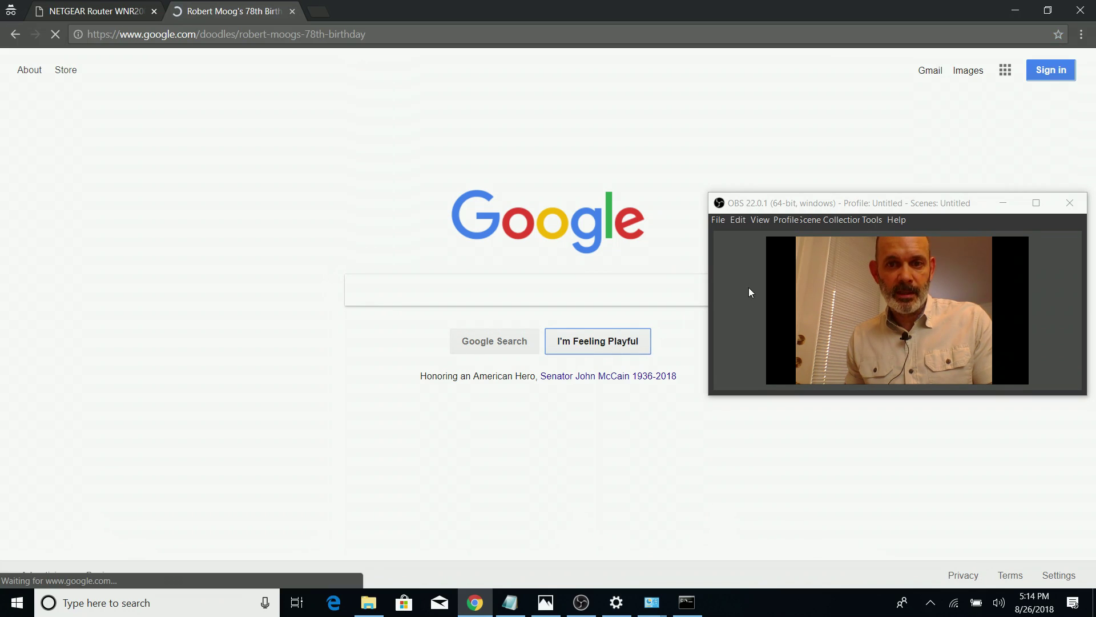
mouse_move(796, 208)
left_mouse_down()
mouse_move(789, 239)
mouse_move(758, 265)
mouse_move(760, 404)
mouse_move(821, 434)
mouse_move(749, 426)
mouse_move(769, 201)
mouse_move(888, 176)
left_mouse_up()
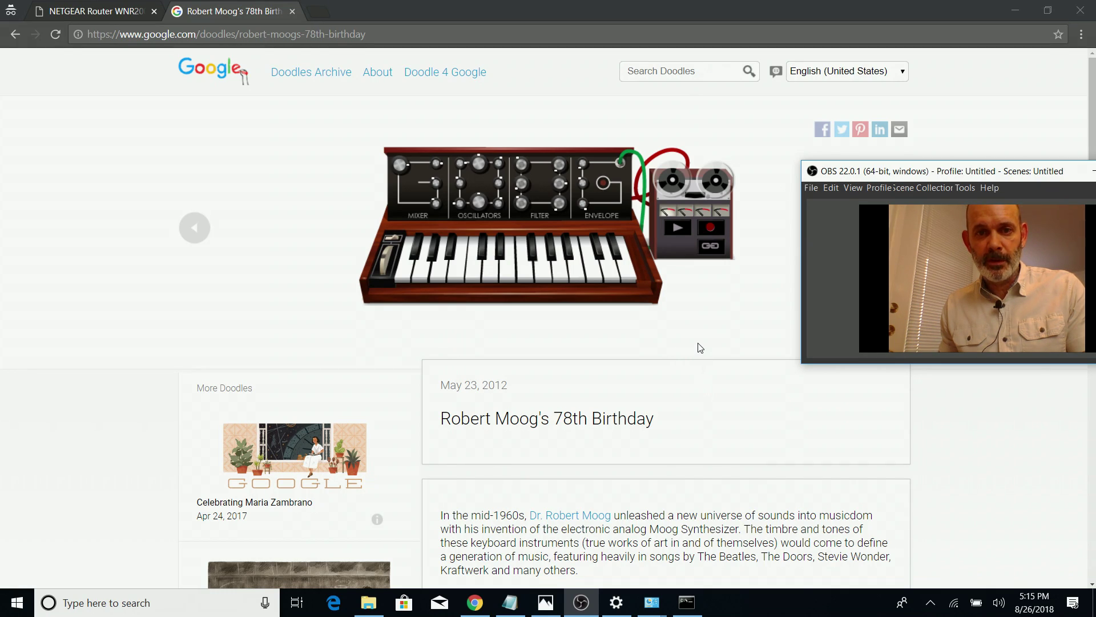
mouse_move(890, 174)
left_mouse_down()
mouse_move(805, 153)
mouse_move(737, 117)
mouse_move(857, 72)
mouse_move(802, 116)
mouse_move(820, 129)
mouse_move(847, 114)
mouse_move(867, 133)
mouse_move(796, 131)
left_mouse_up()
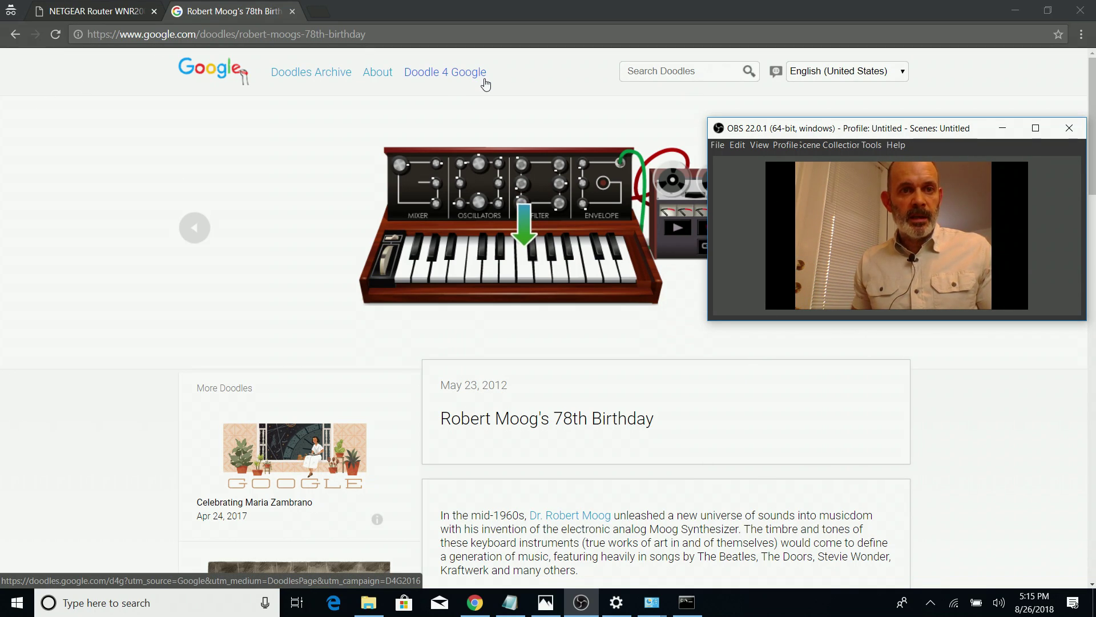
left_click(311, 72)
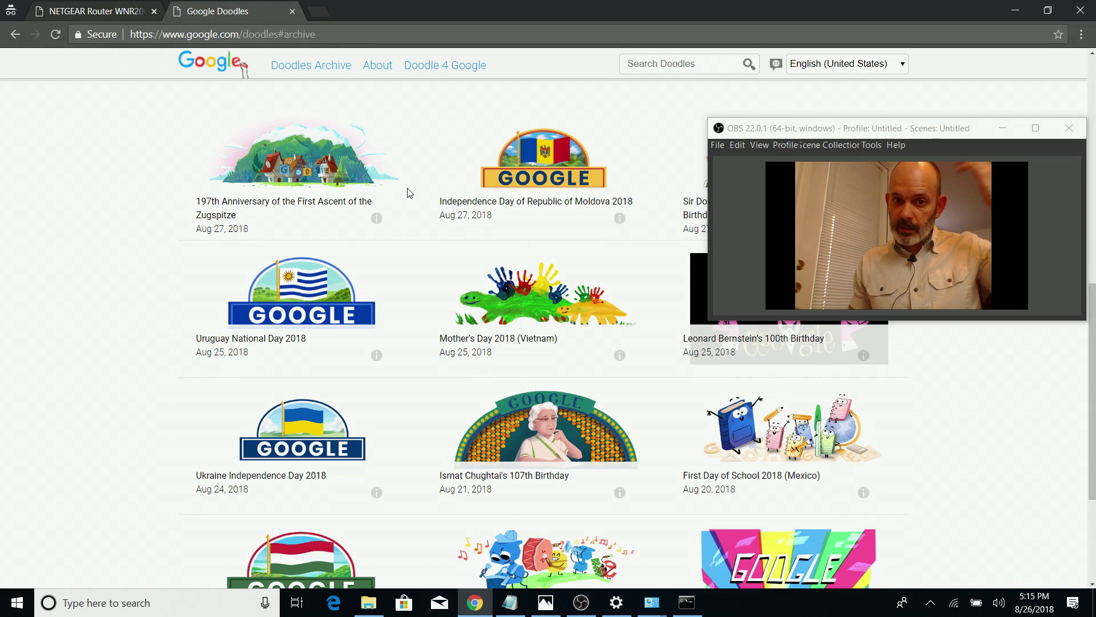
left_click(331, 282)
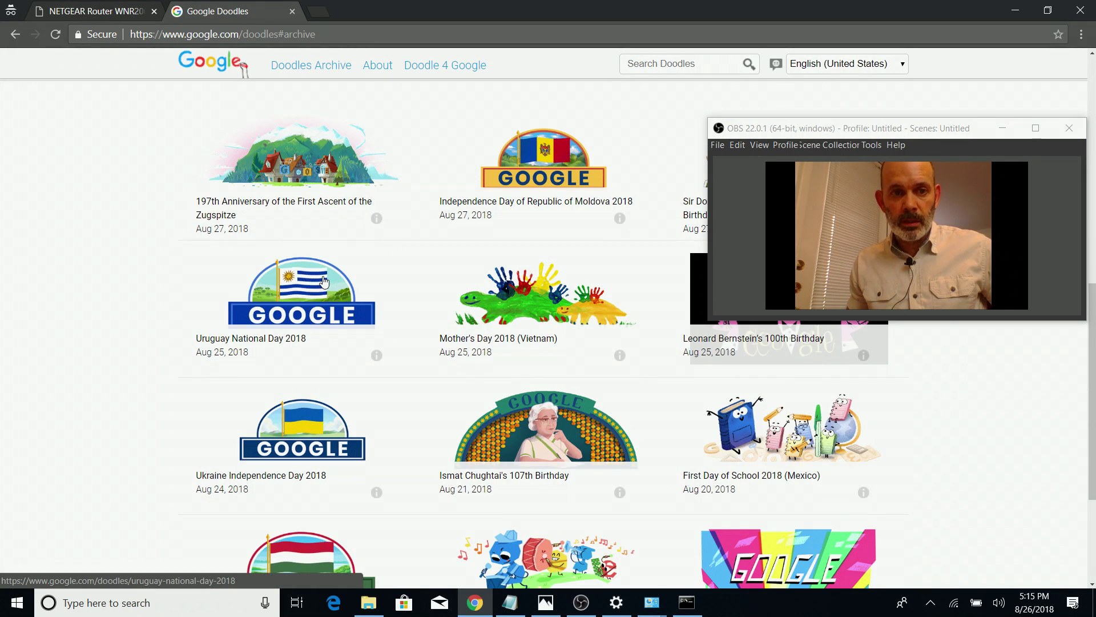
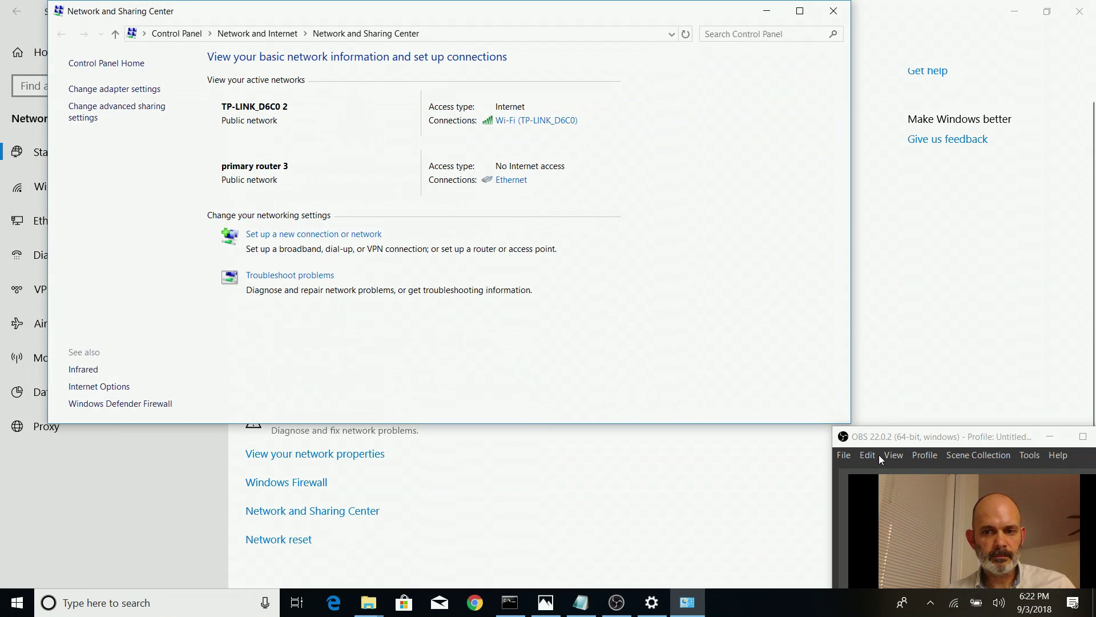
Open the Network Connections list showing the Bluetooth, Ethernet and Wi-Fi adapters
left_click(128, 95)
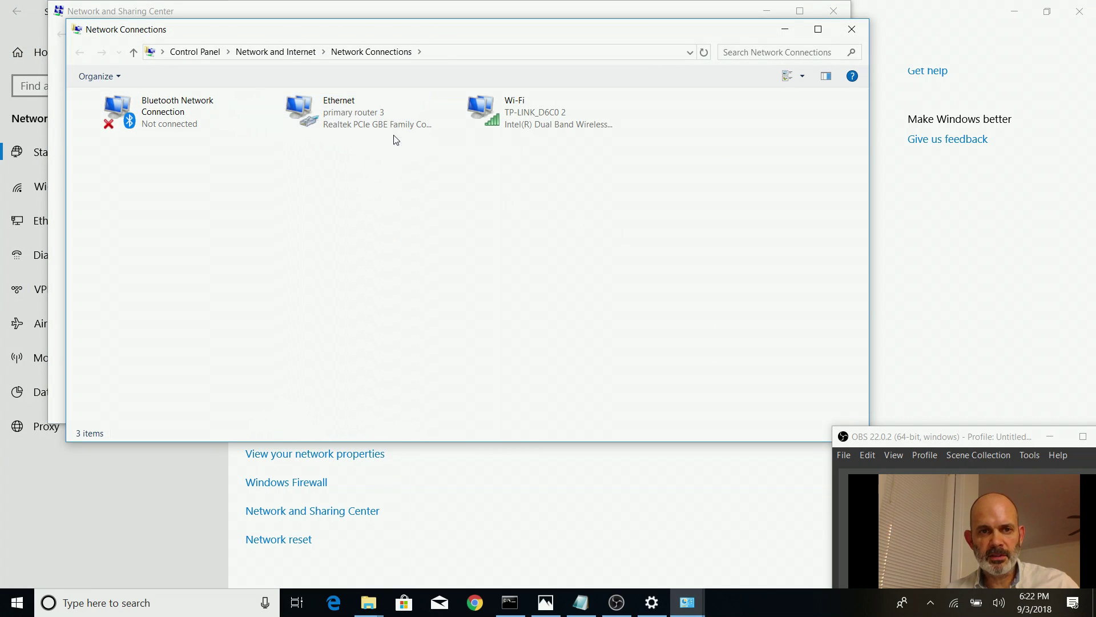
Disable the laptop's Wi-Fi adapter in Network Connections
left_click_drag(399, 35, 407, 74)
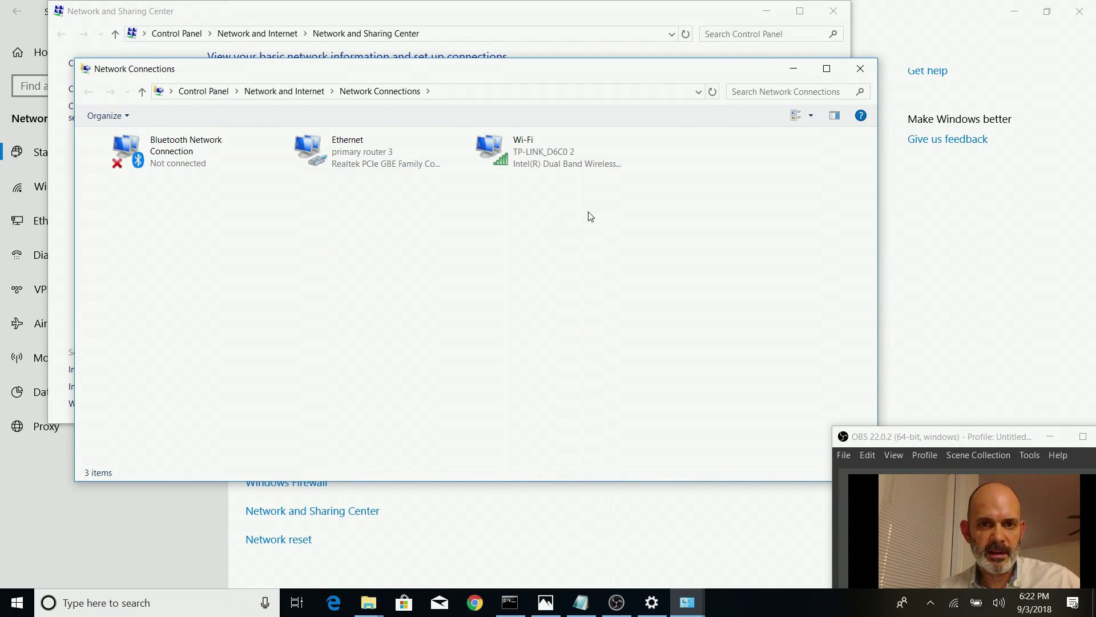
right_click(531, 149)
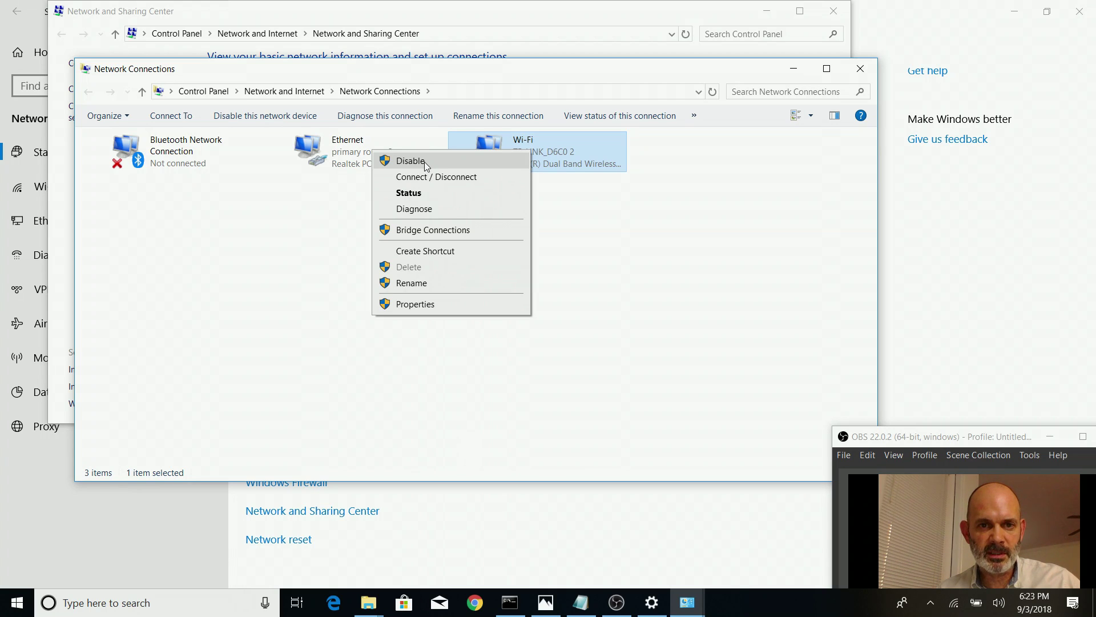
left_click(425, 163)
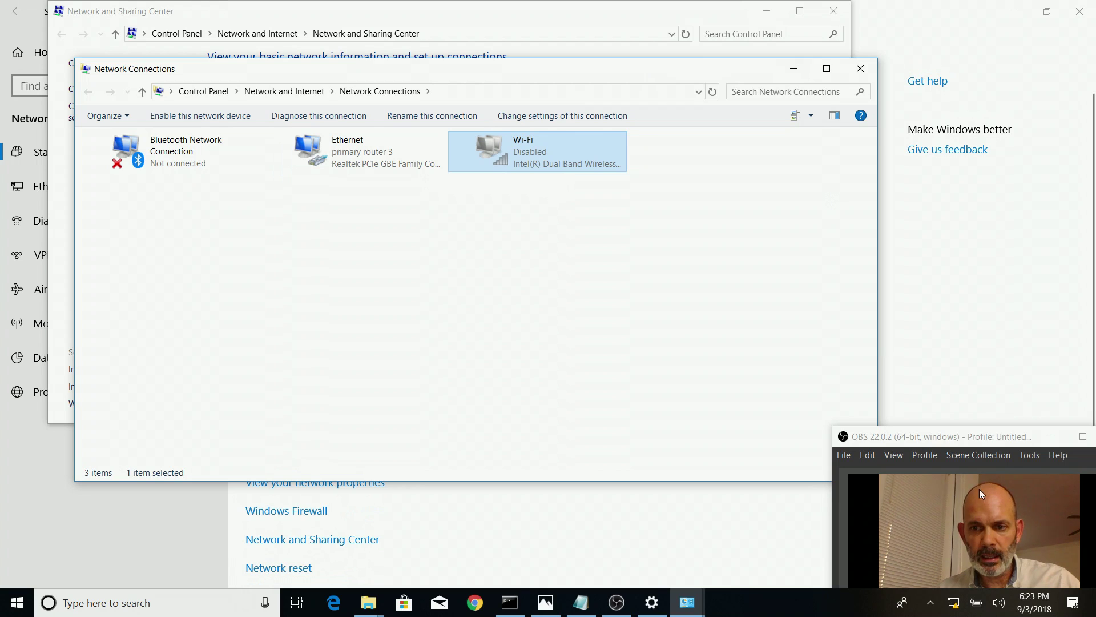
Show the Ethernet connection's details, noting IPv4 default gateway 192.168.0.1
left_click_drag(975, 427, 967, 401)
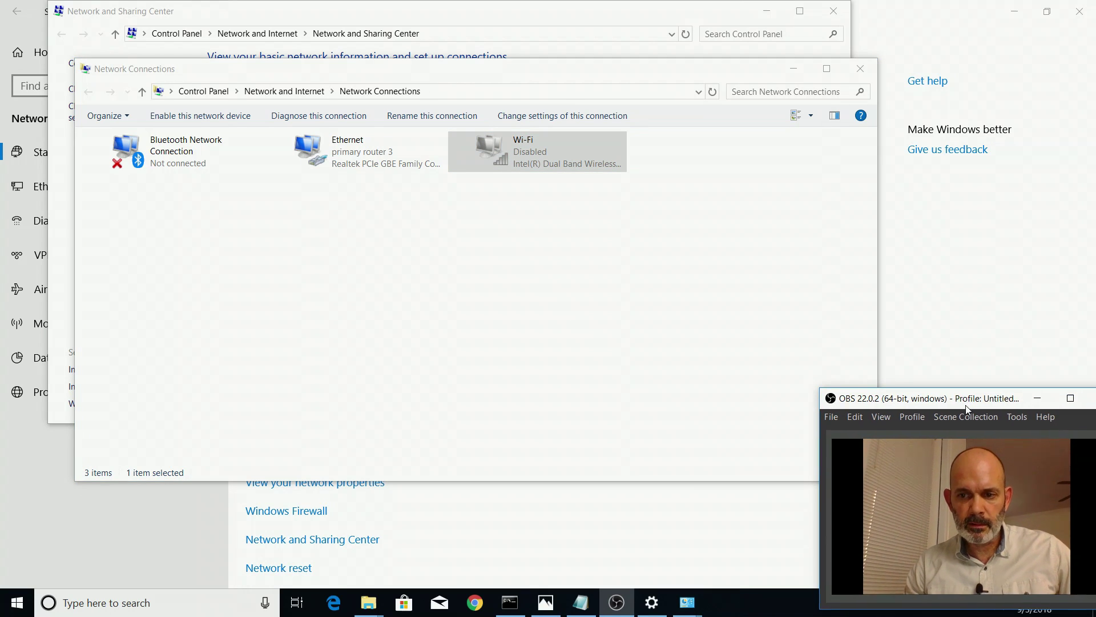
left_click(347, 163)
right_click(347, 163)
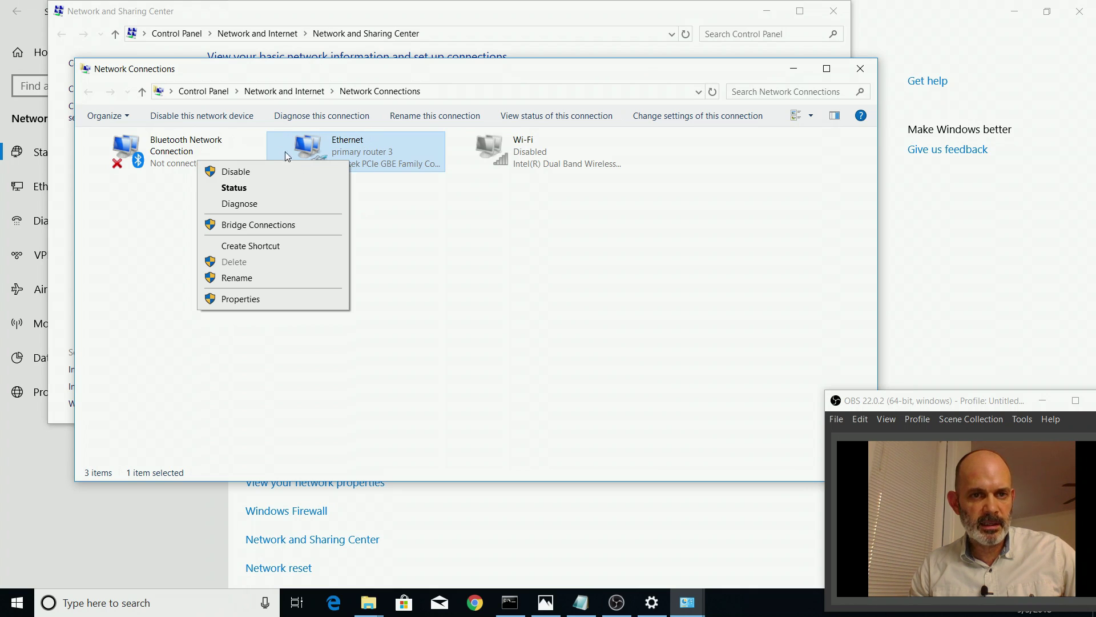
left_click(236, 190)
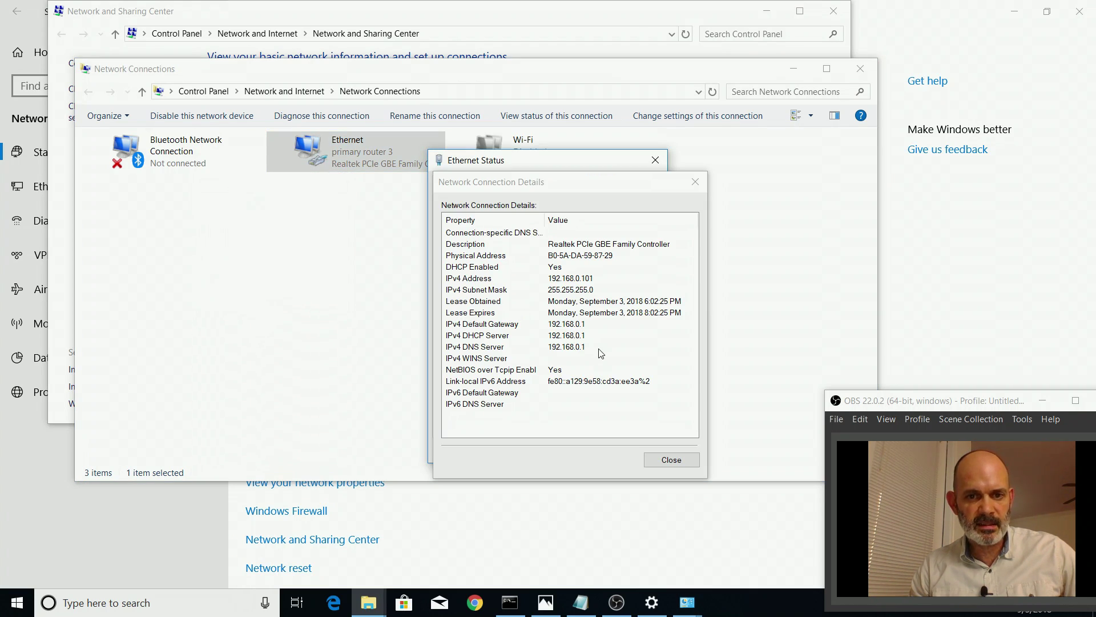
left_click(571, 324)
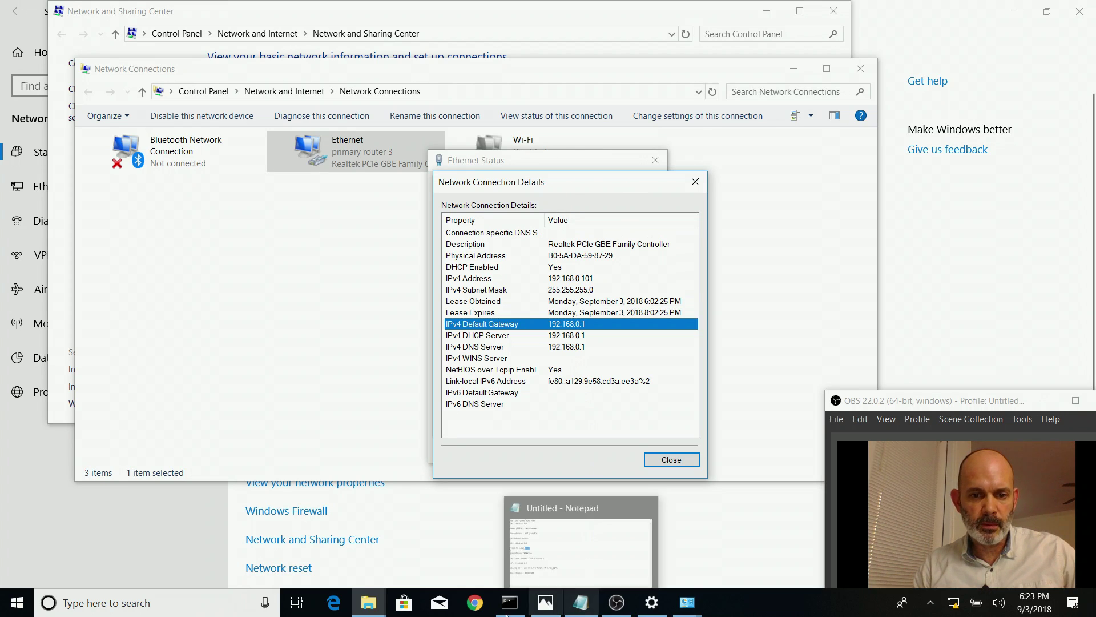
right_click(474, 605)
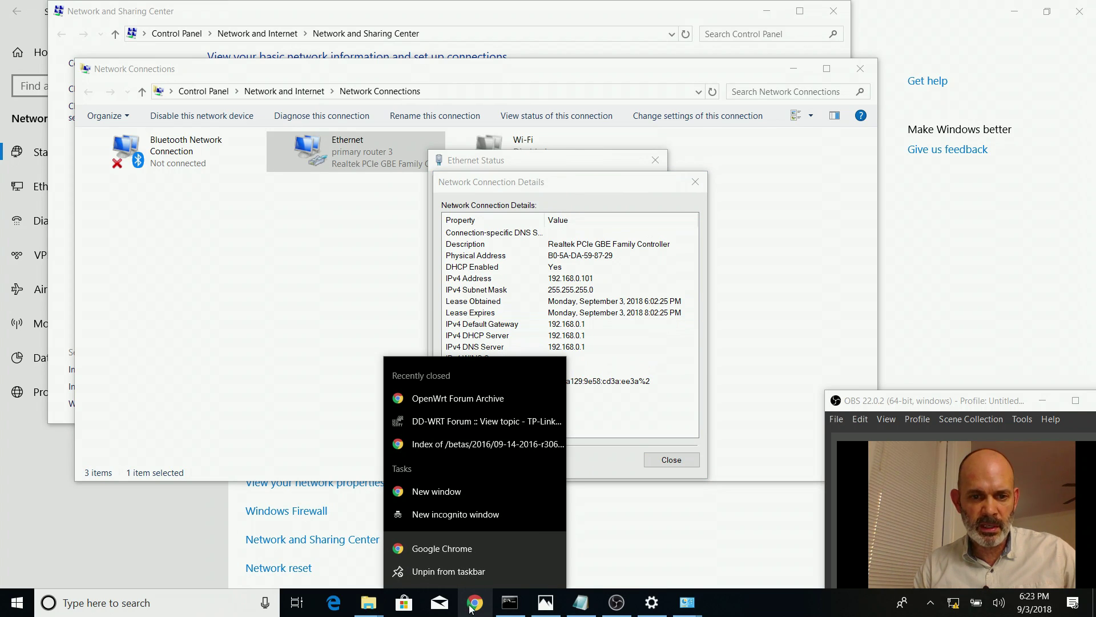
In a maximized incognito window, sign in to the TP-Link router at 192.168.0.1
left_click(479, 516)
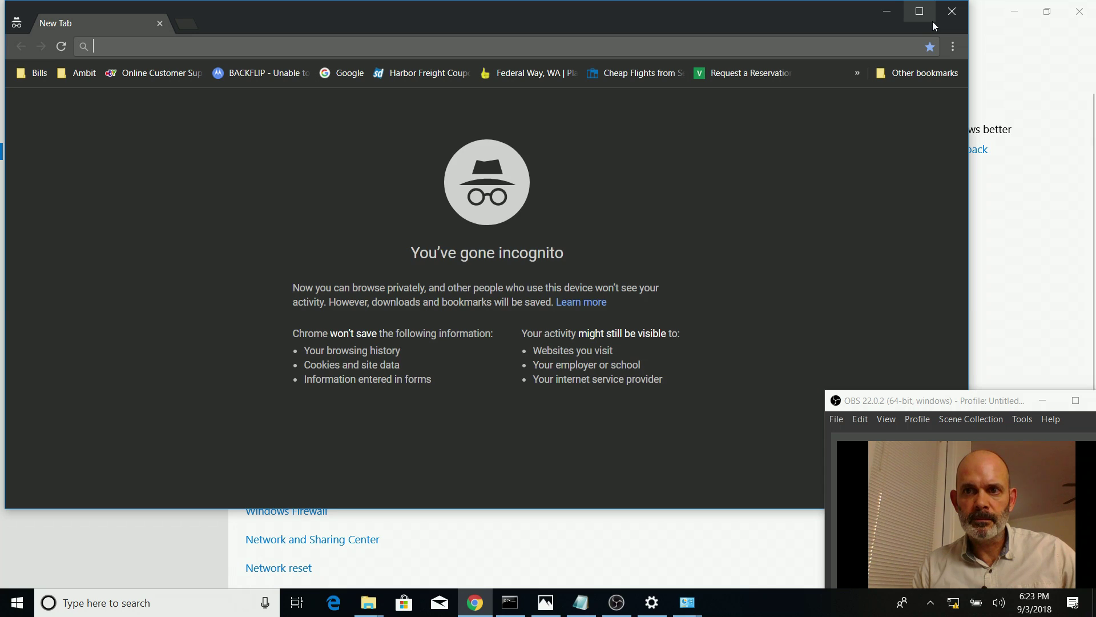
left_click(933, 23)
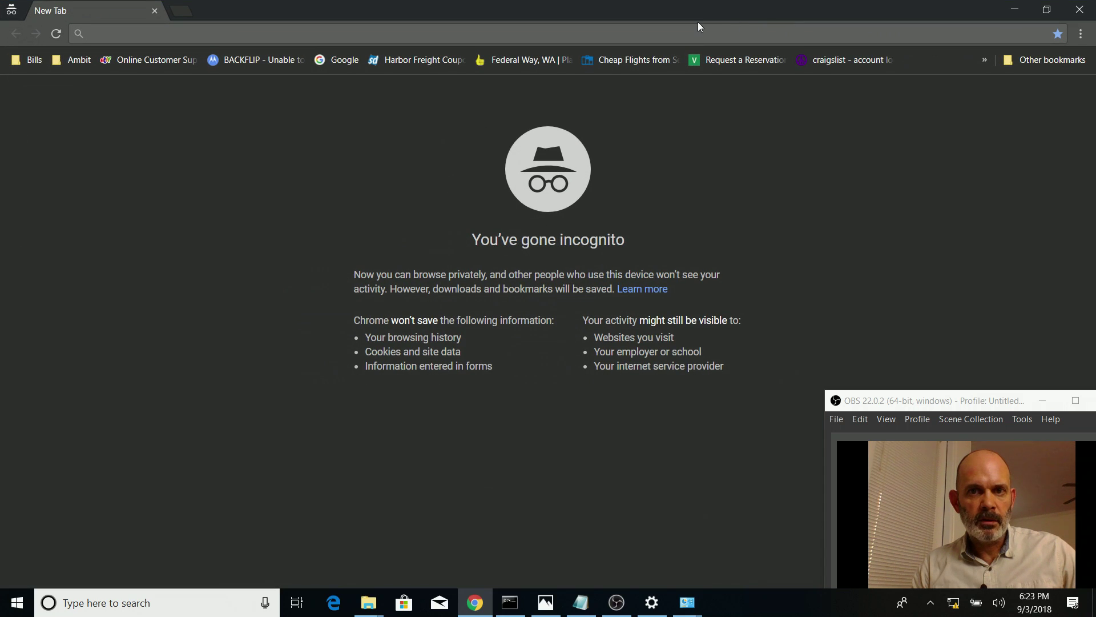
type("192.")
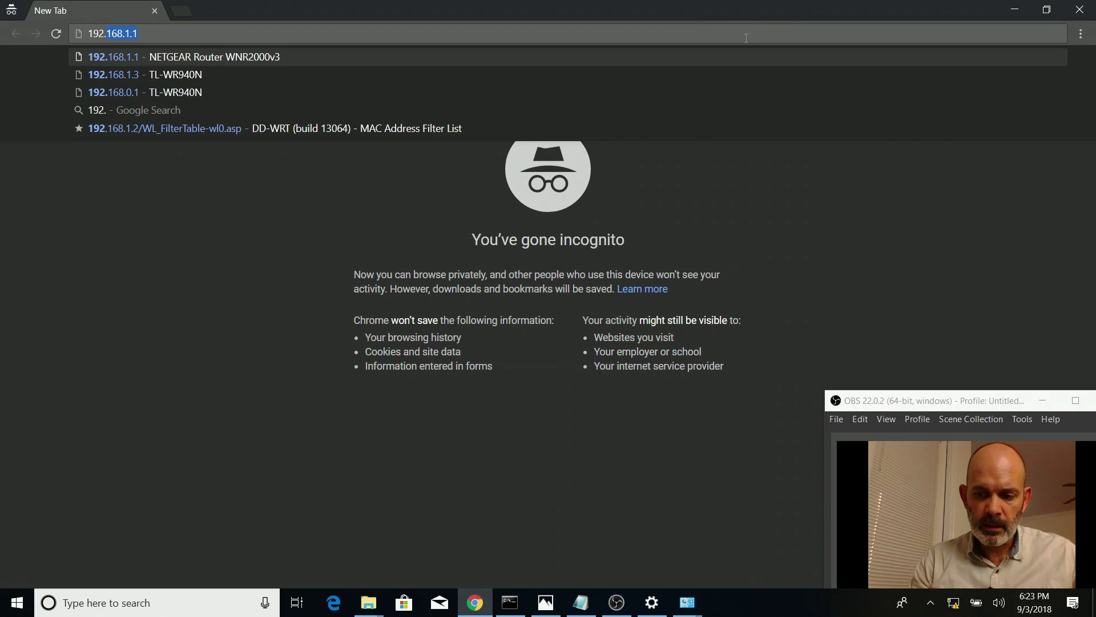
type("168.0.1")
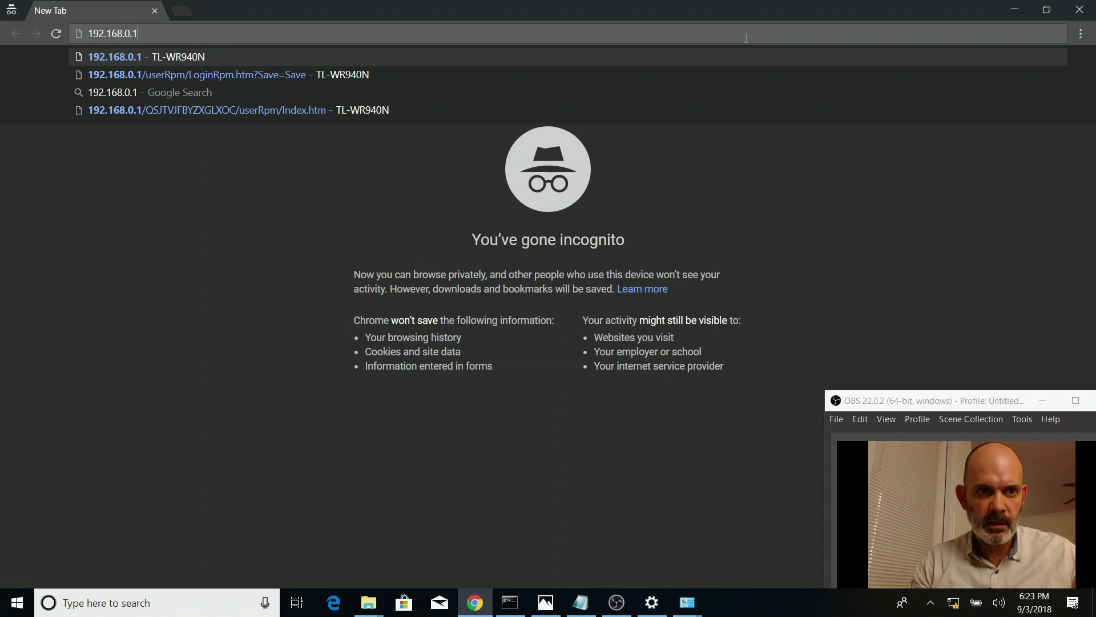
key("Return")
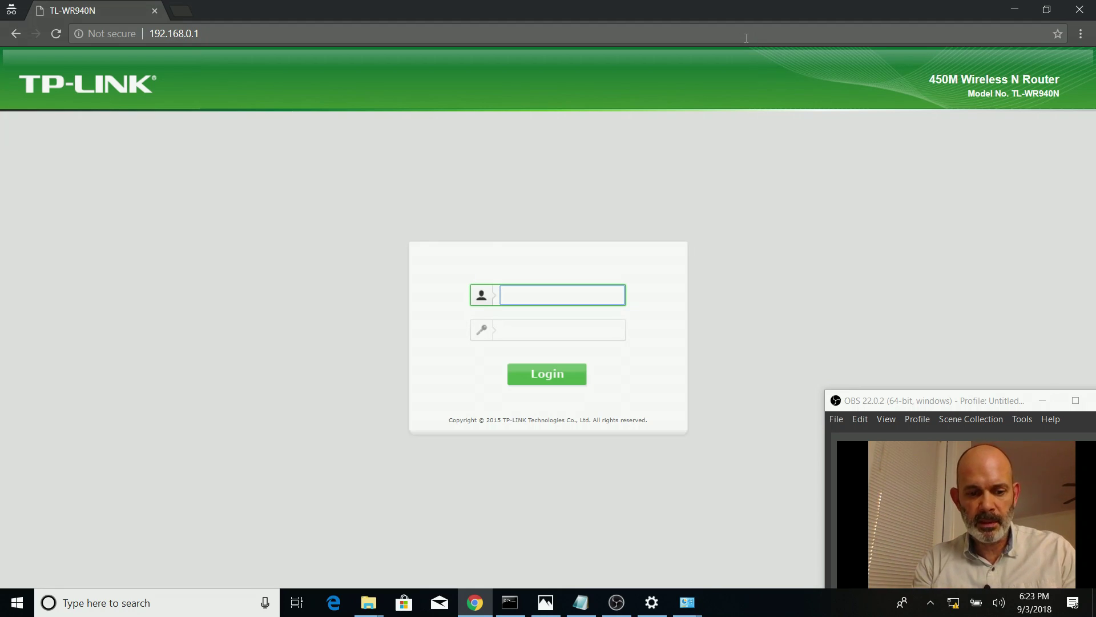
key("Tab")
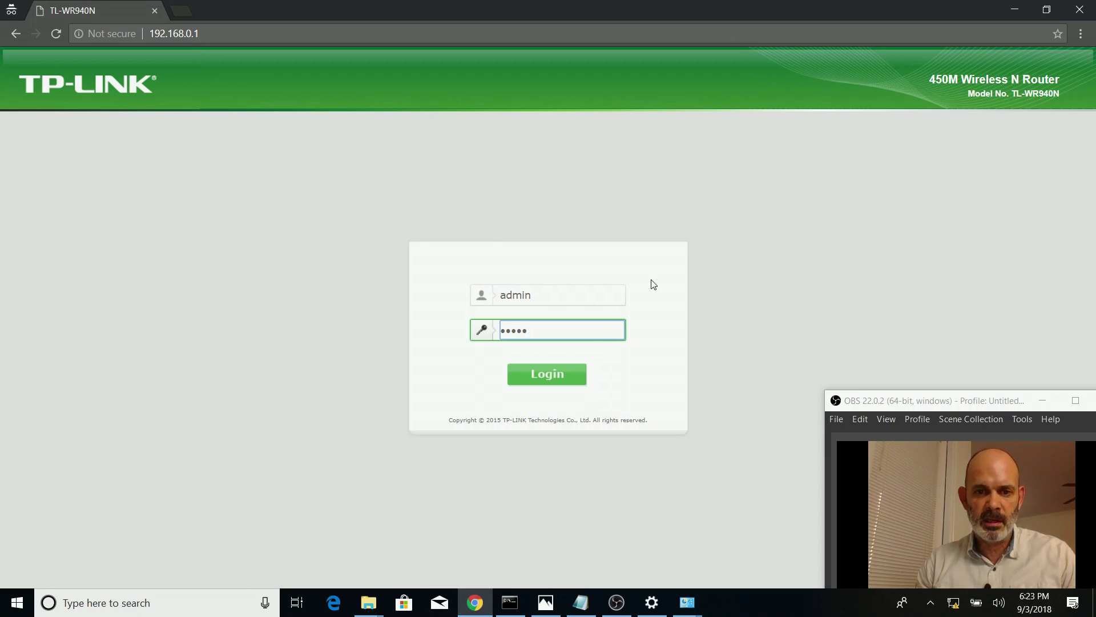
left_click(577, 375)
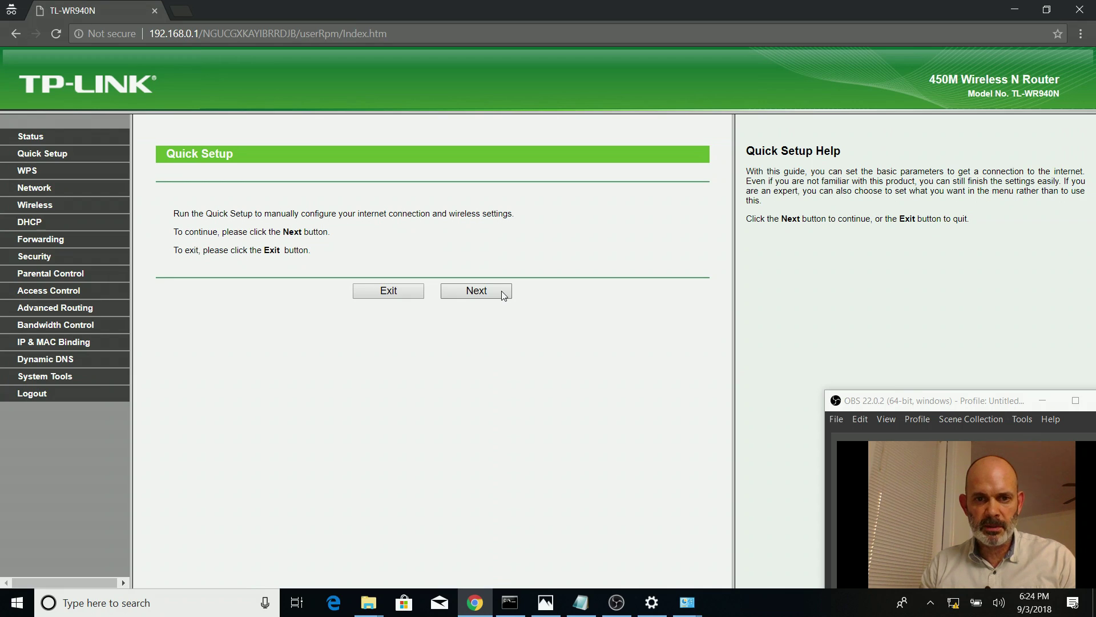
Leave Quick Setup and select the SSID TP-LINK_0E46 on the Wireless Settings page
left_click(406, 294)
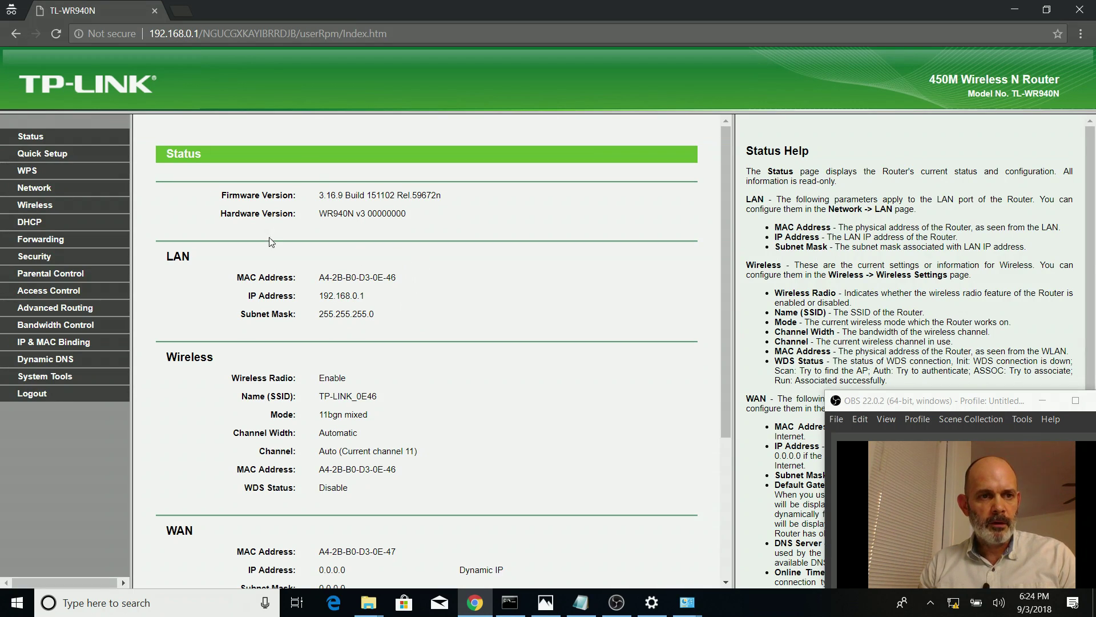
left_click(49, 207)
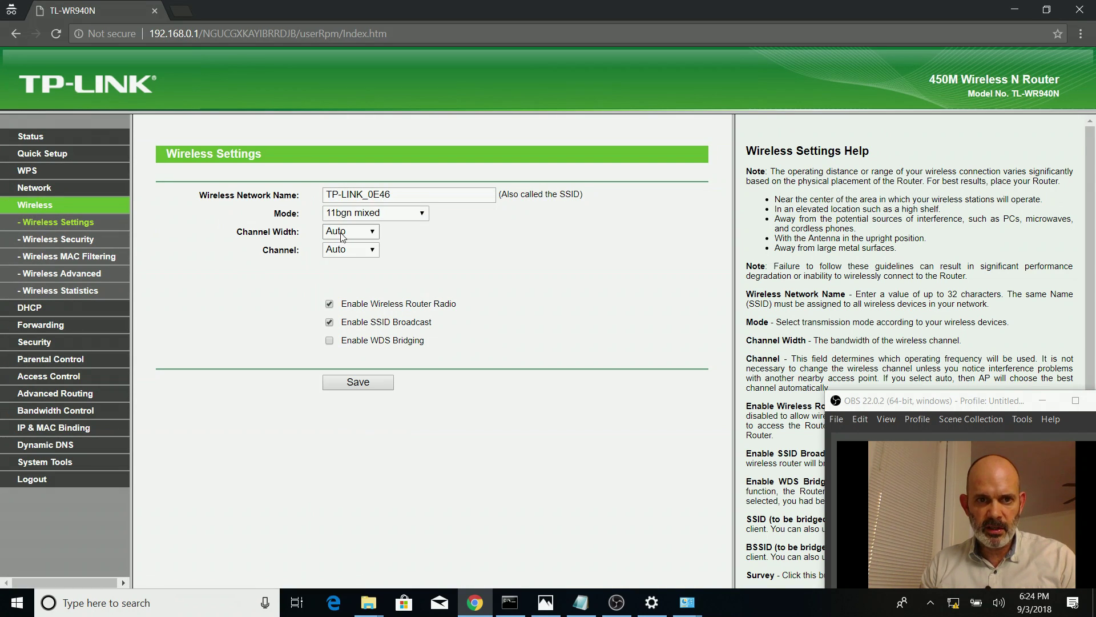
triple_click(416, 195)
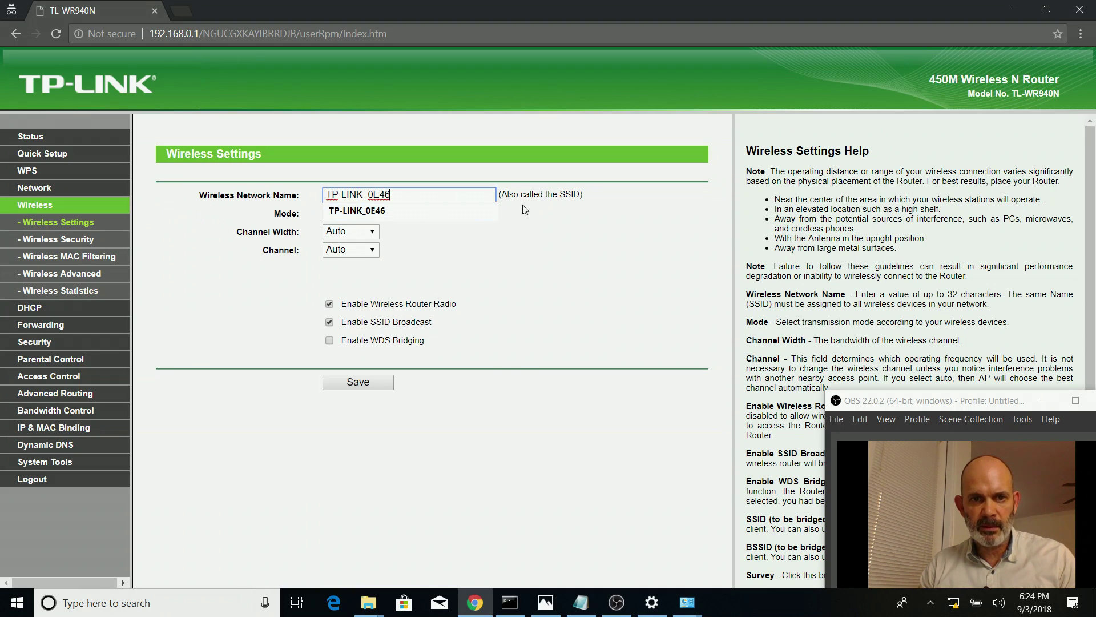
key("ctrl+a")
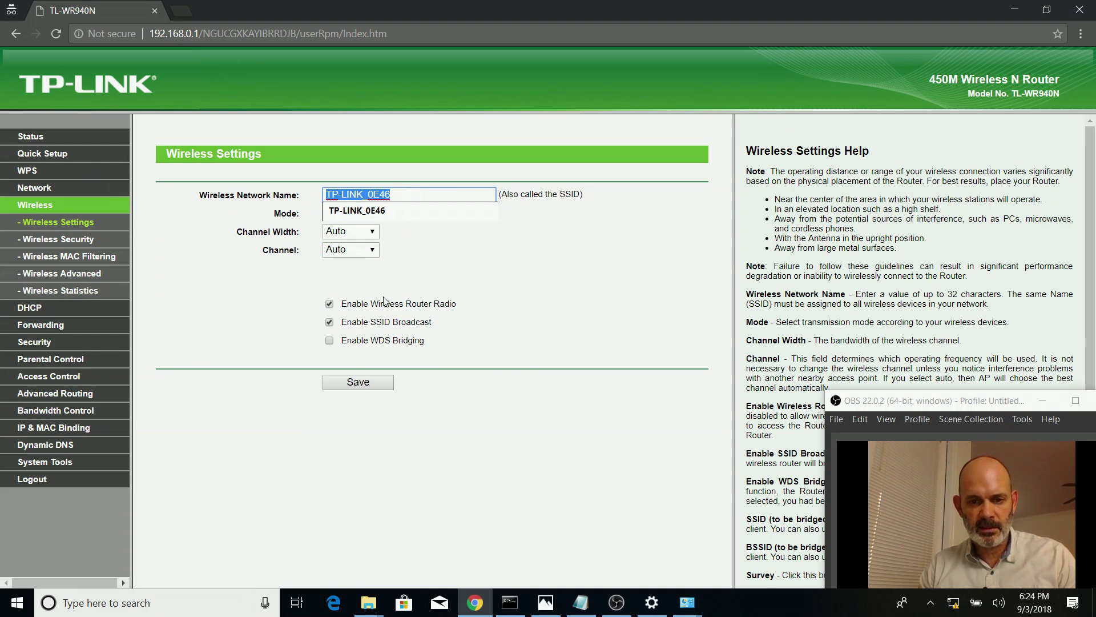
Confirm TP-LINK_0E46 matches the third router's name in the notes, then enable WDS bridging
mouse_move(583, 609)
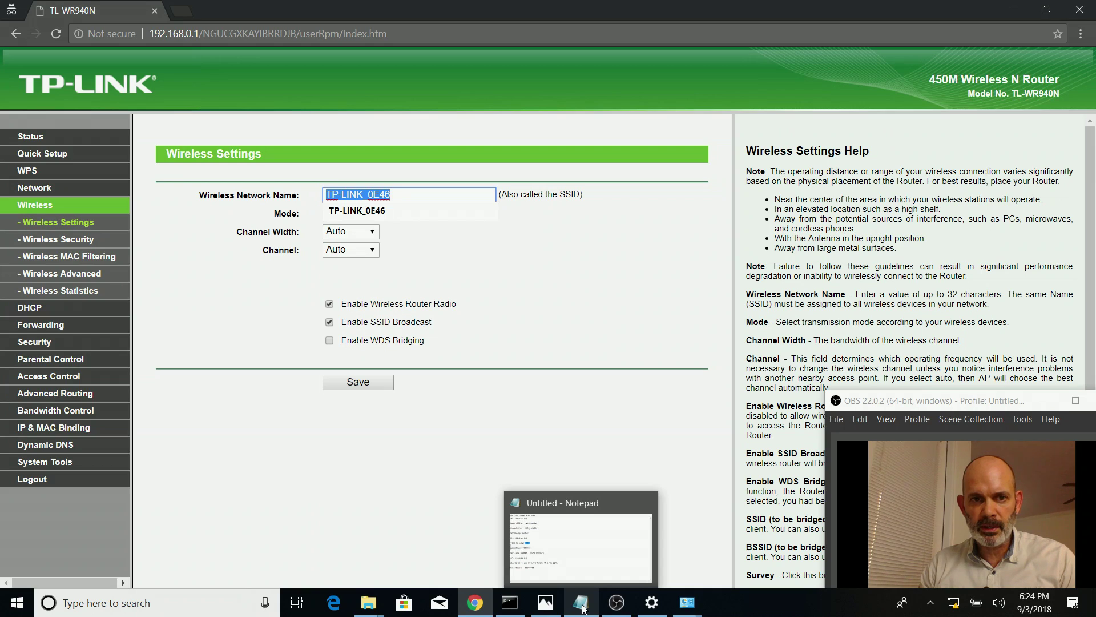
left_click(582, 605)
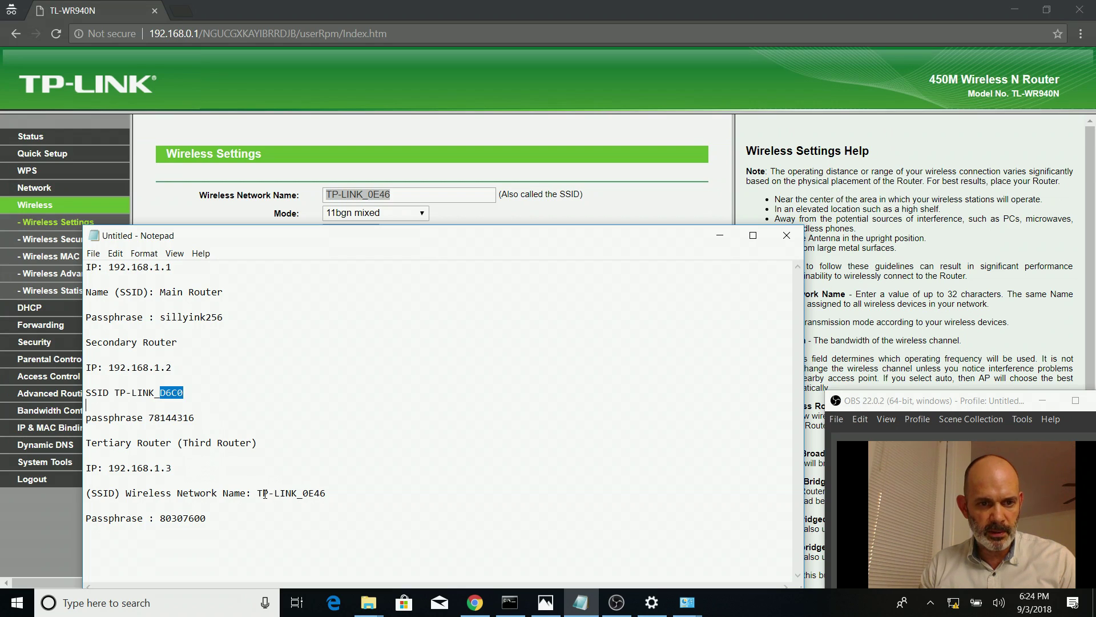
left_click_drag(258, 493, 367, 502)
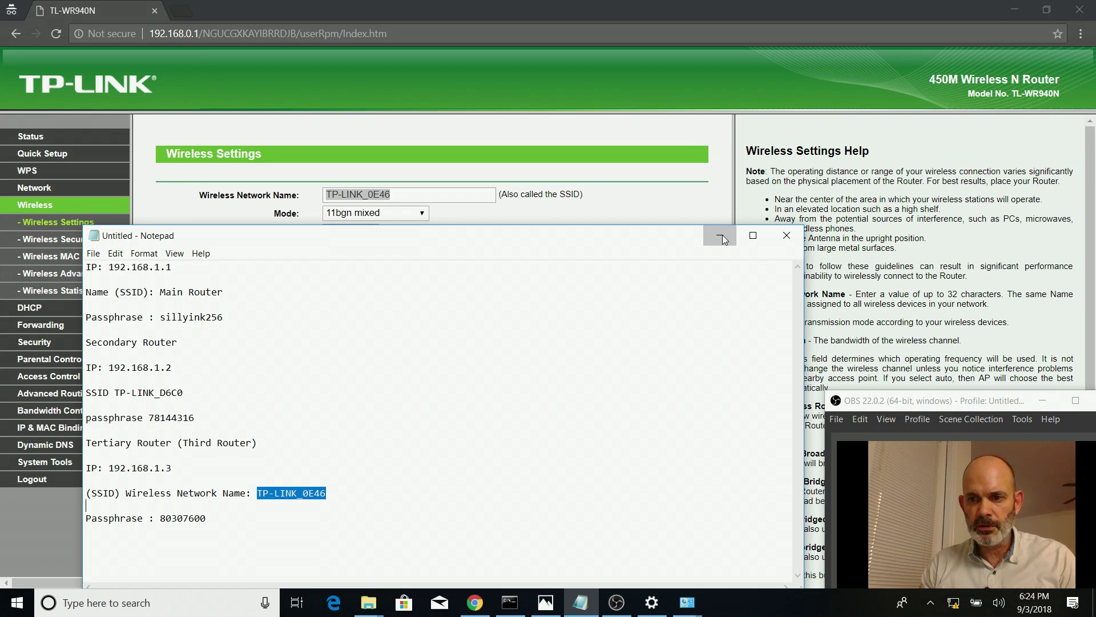
left_click(722, 235)
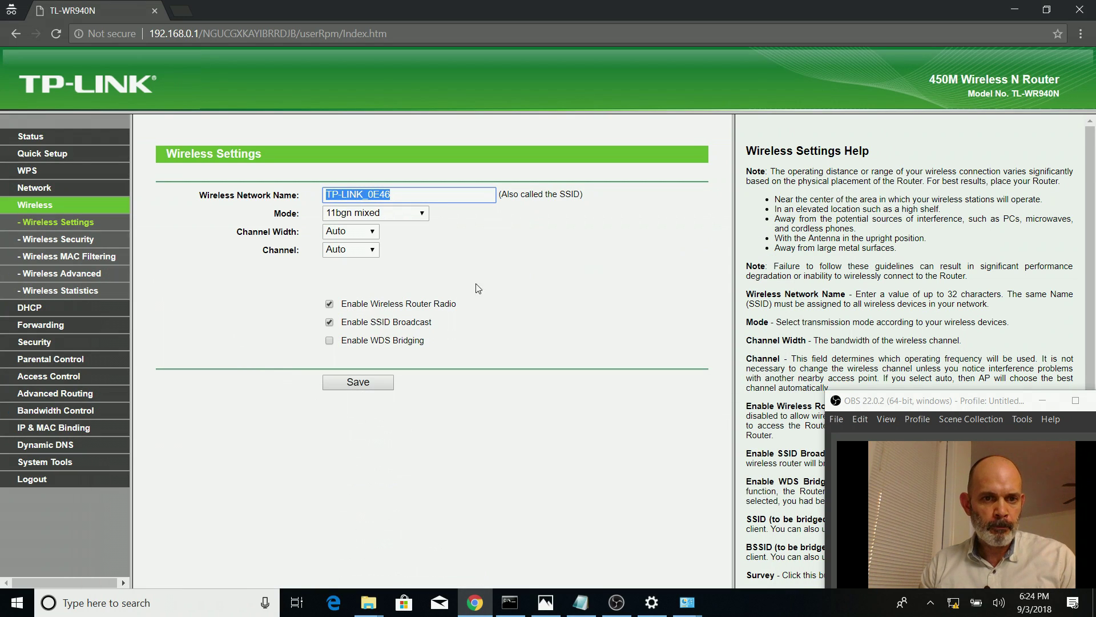
left_click(329, 341)
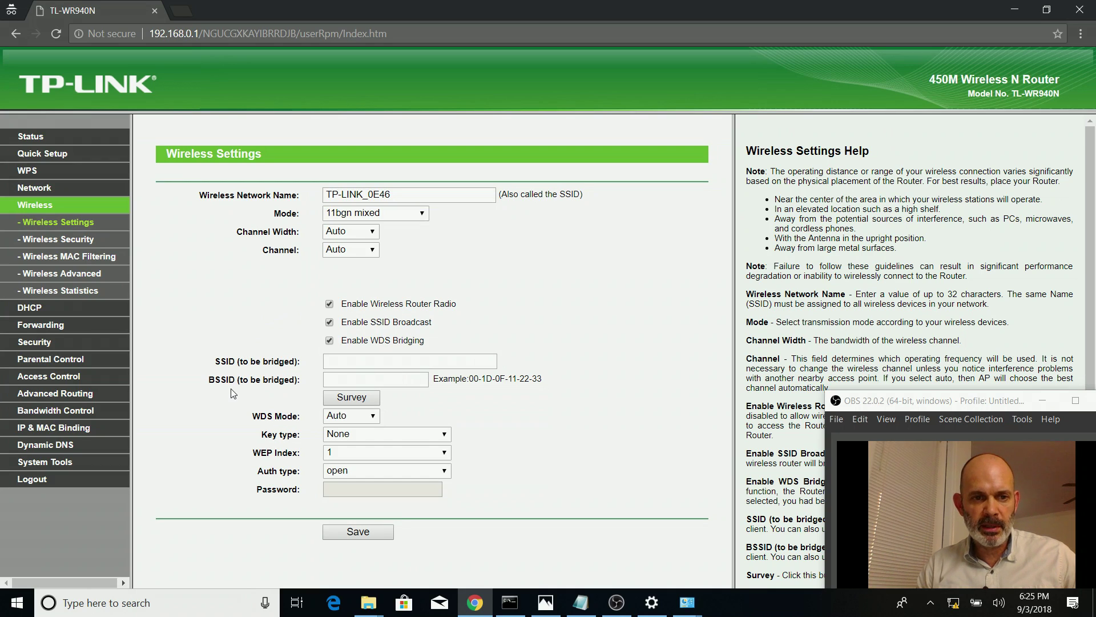
Survey nearby networks and choose Main Router as the network to bridge to
left_click(353, 400)
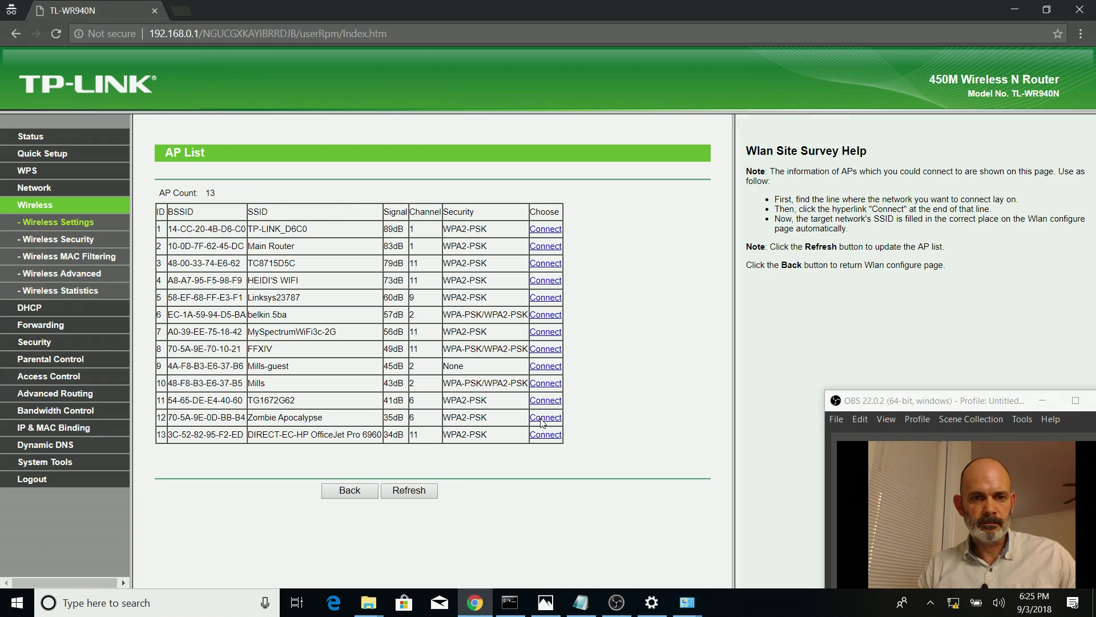
left_click(546, 246)
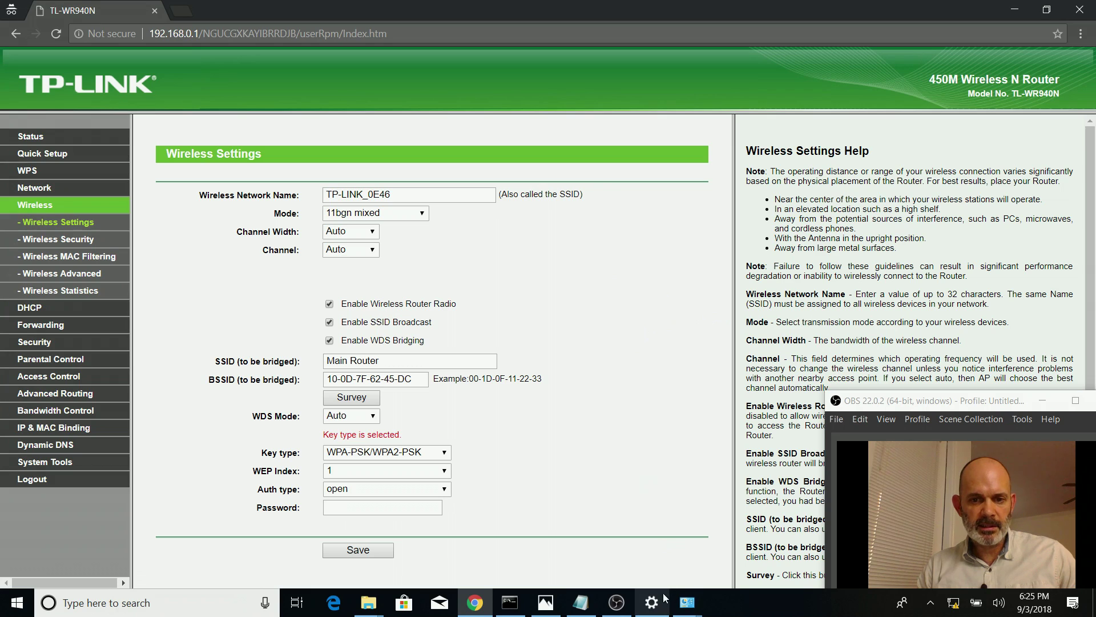
left_click(551, 609)
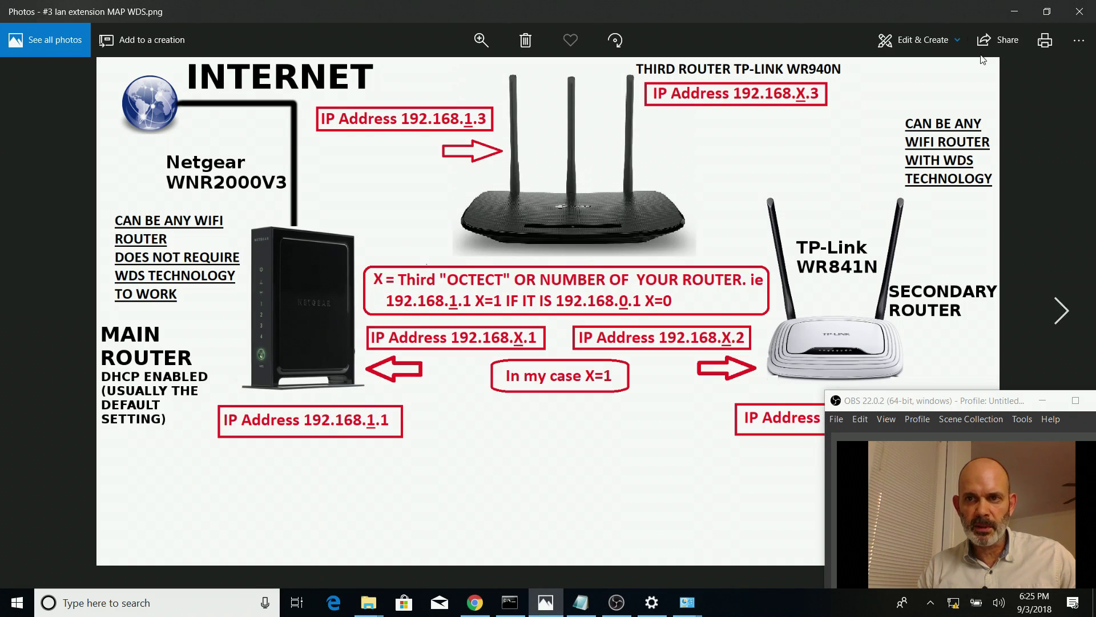
left_click(1015, 12)
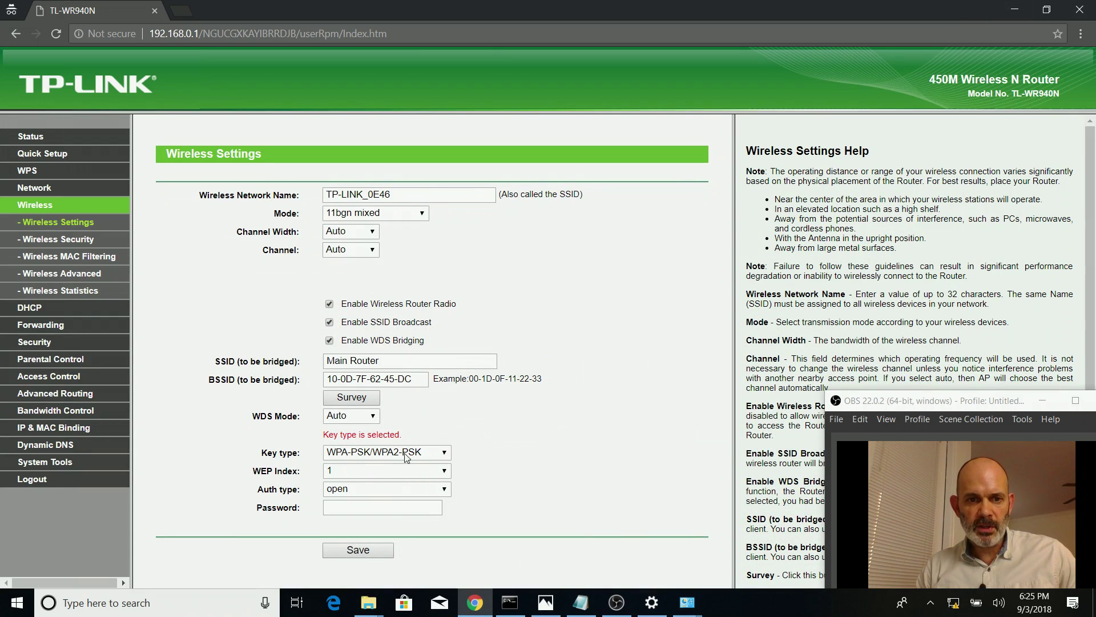
Copy the main router's passphrase from the notes into the bridge Password field
left_click(335, 509)
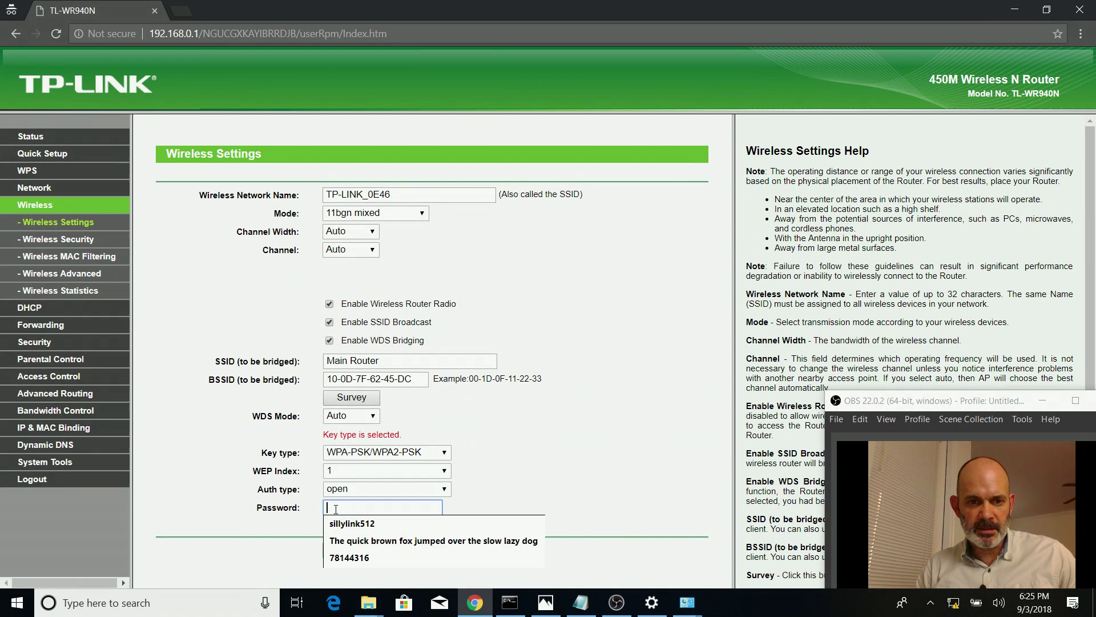
left_click(393, 524)
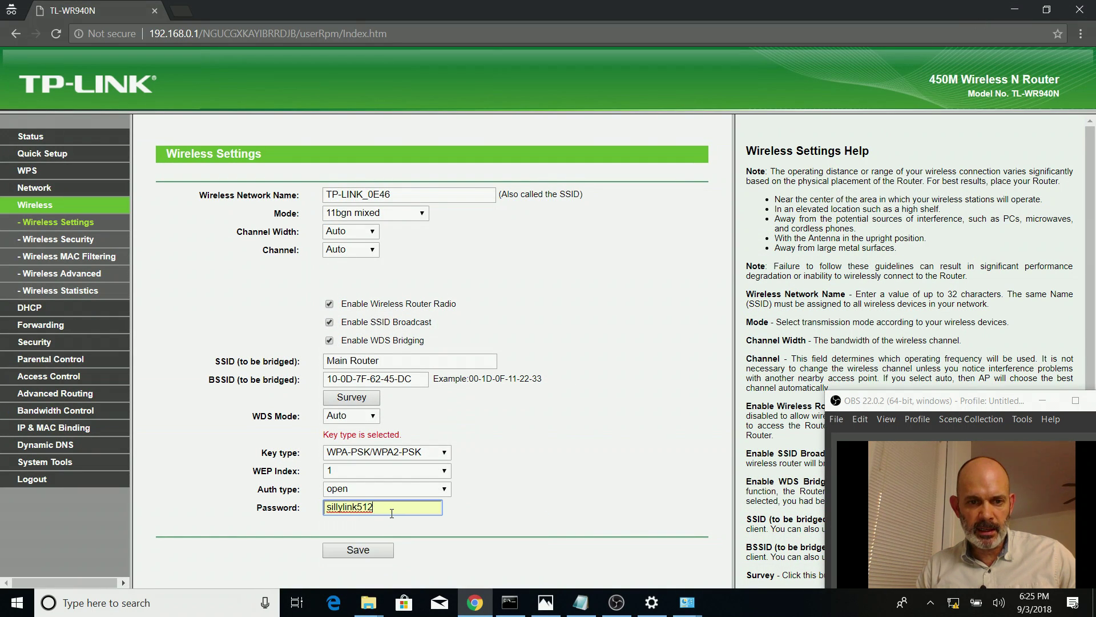
left_click(581, 601)
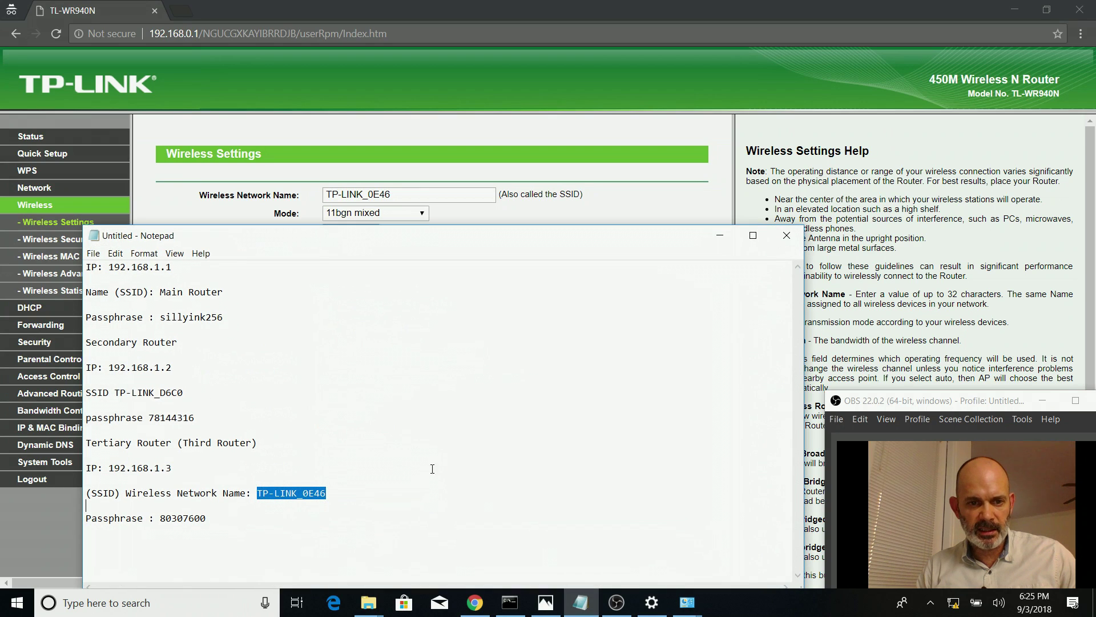
left_click_drag(160, 315, 240, 315)
key("ctrl+c")
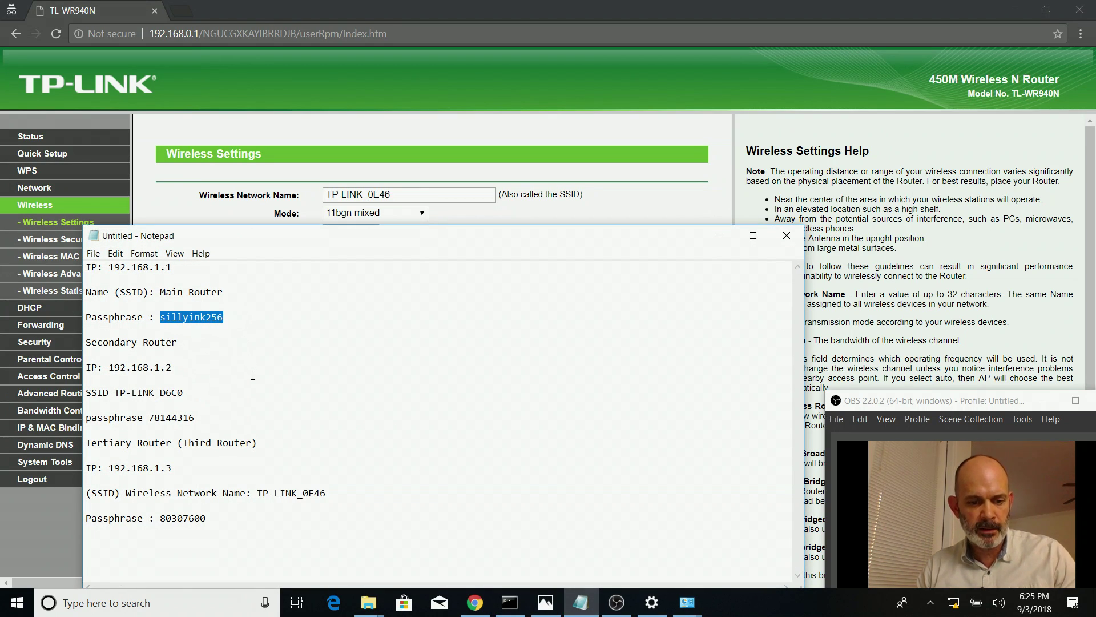
right_click(186, 321)
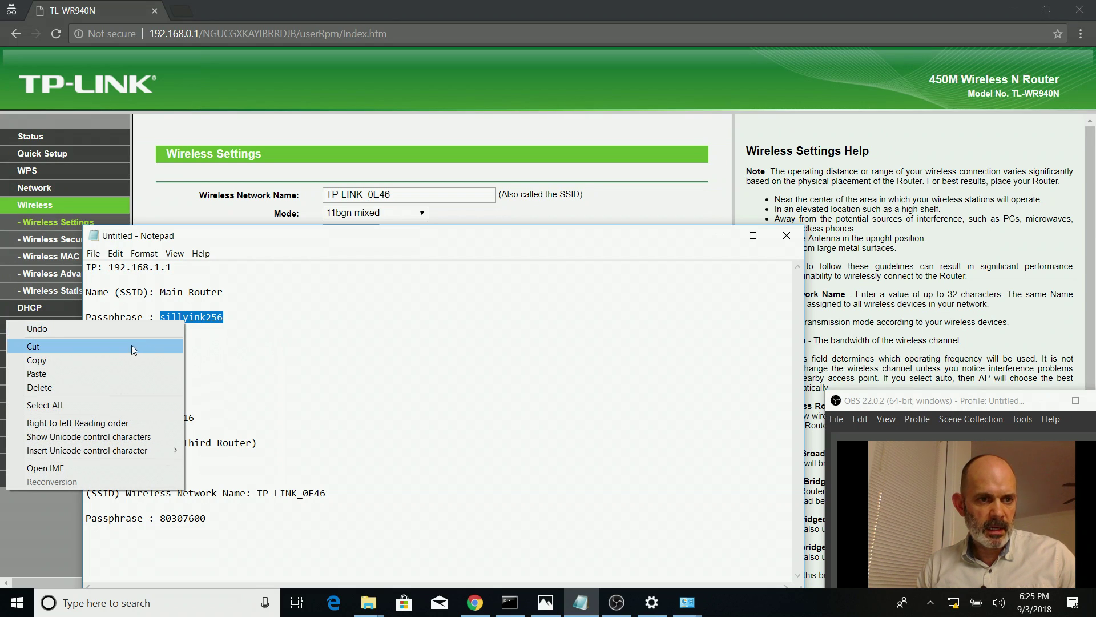
left_click(122, 363)
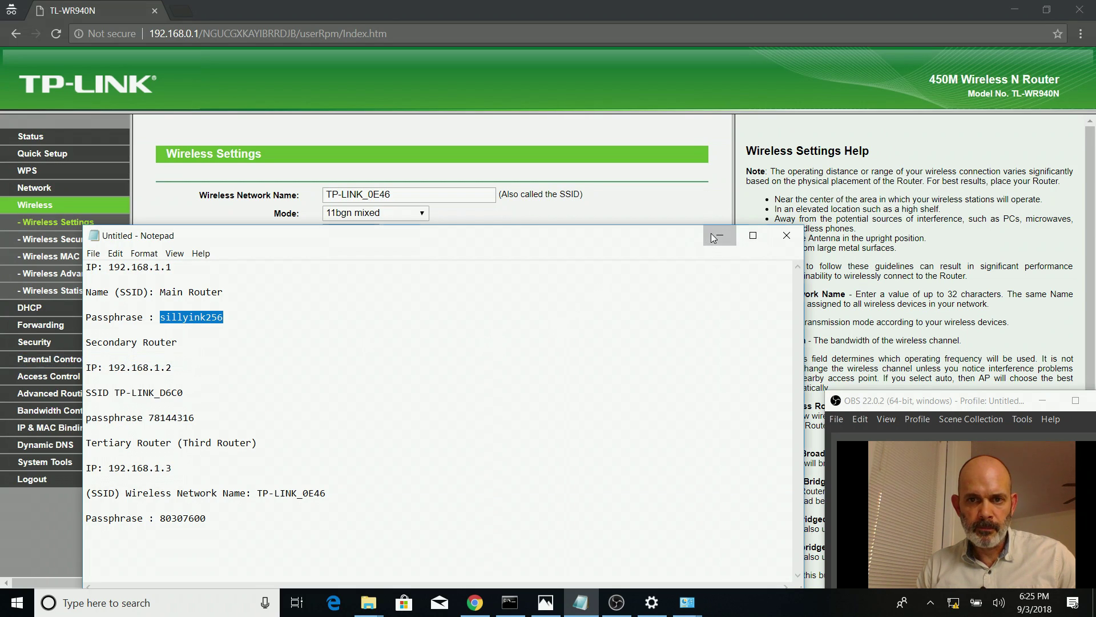
left_click(720, 236)
double_click(358, 508)
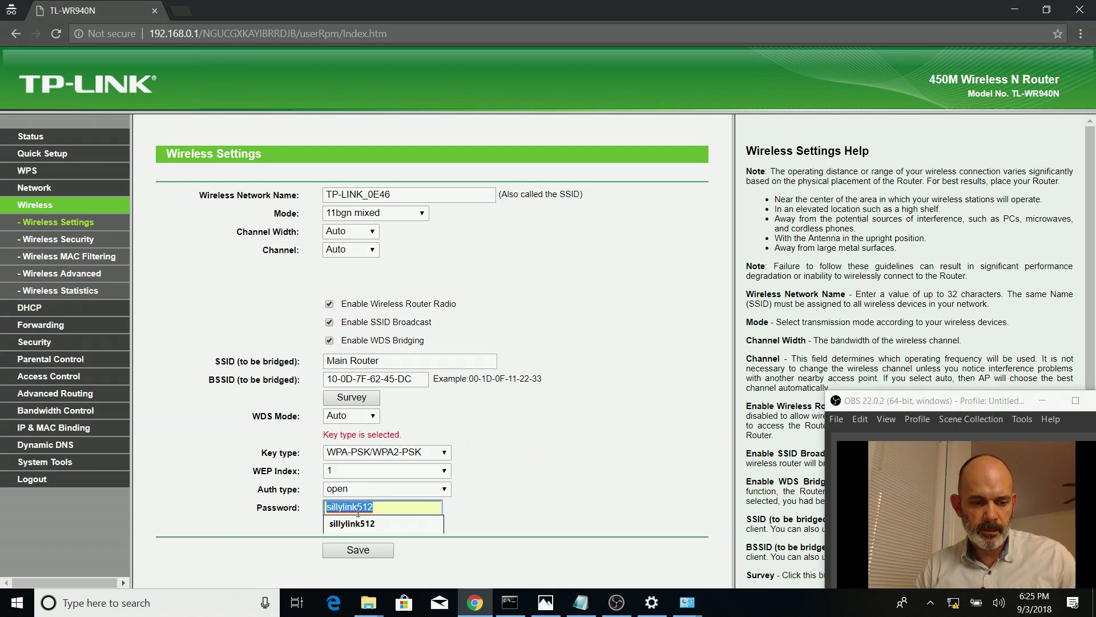
key("ctrl+v")
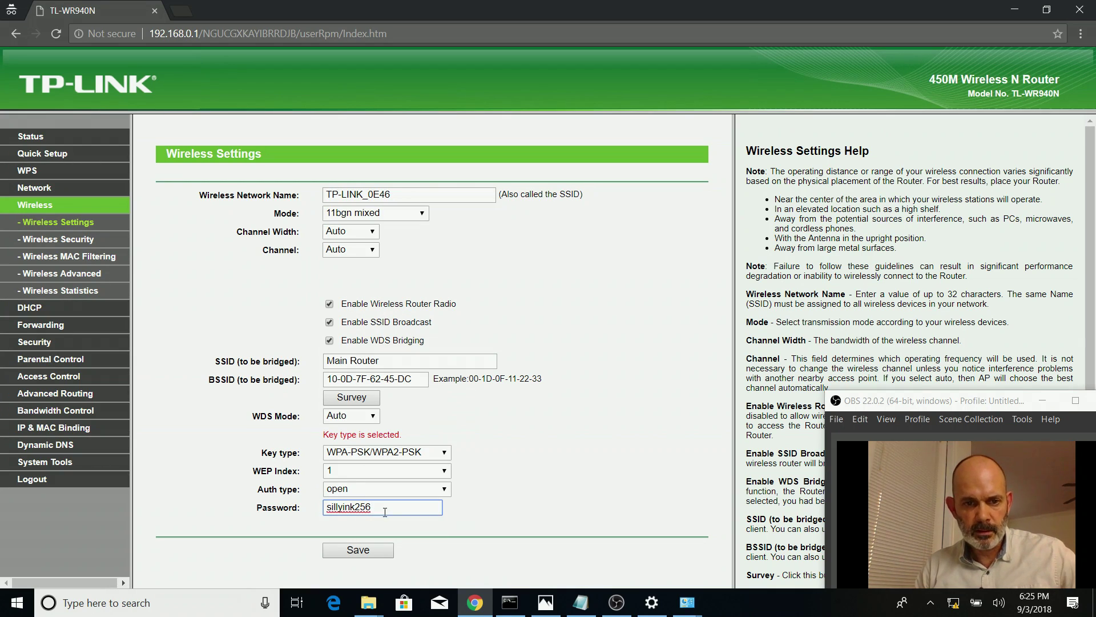
Save the WDS bridge settings, accepting the main router's channel 1
left_click(379, 551)
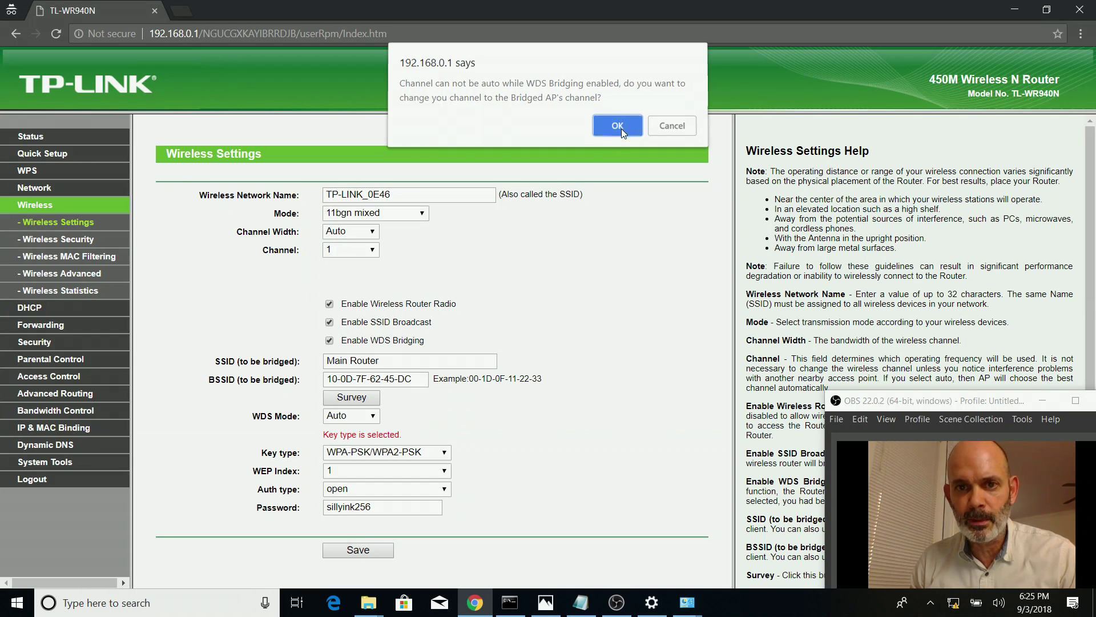
left_click(622, 128)
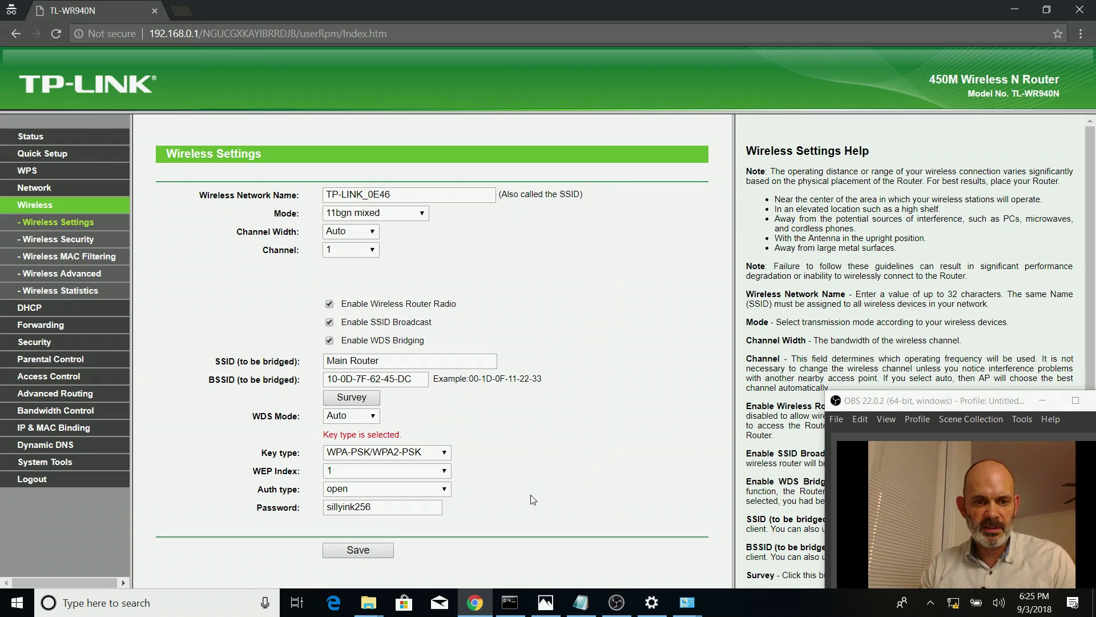
left_click(368, 551)
left_click(372, 535)
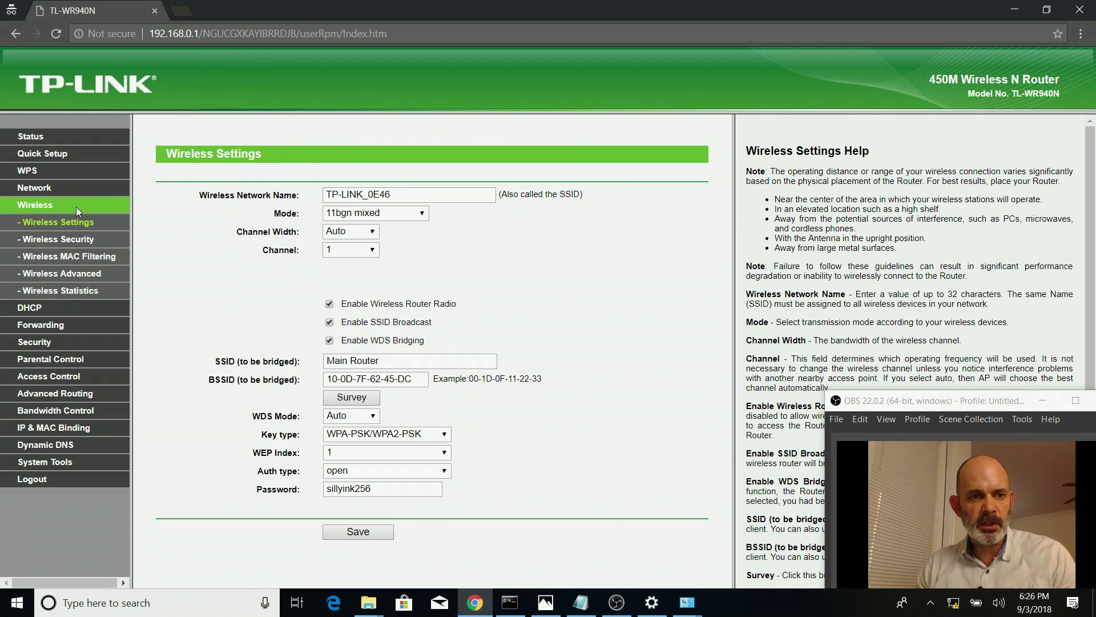
left_click(71, 246)
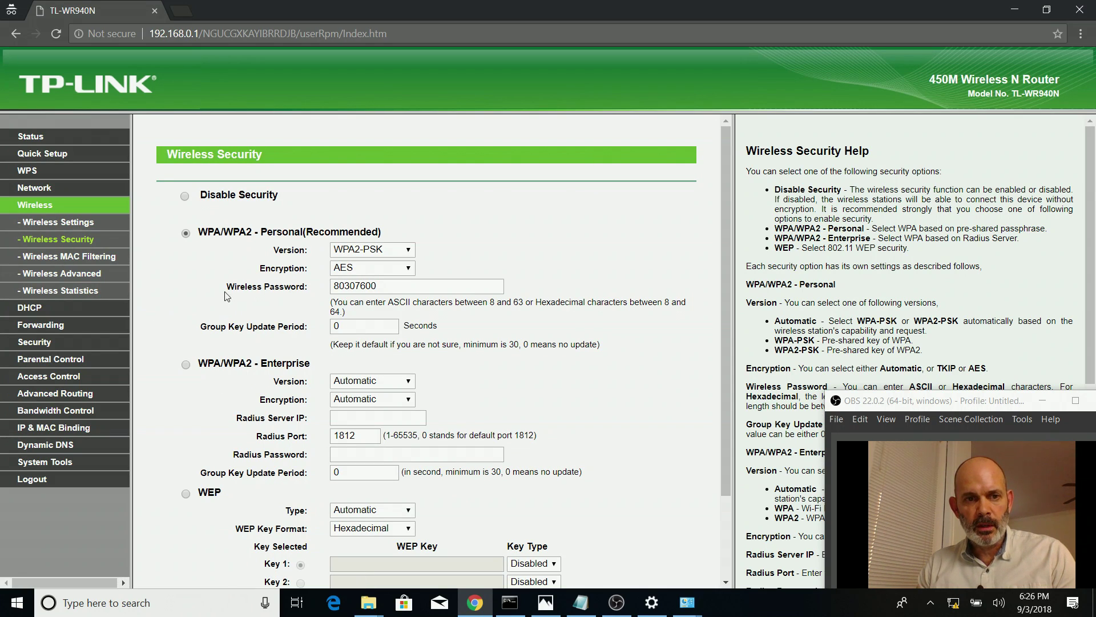
Compare the Wireless Security password with the Tertiary Router passphrase in the notes
left_click(378, 286)
double_click(378, 285)
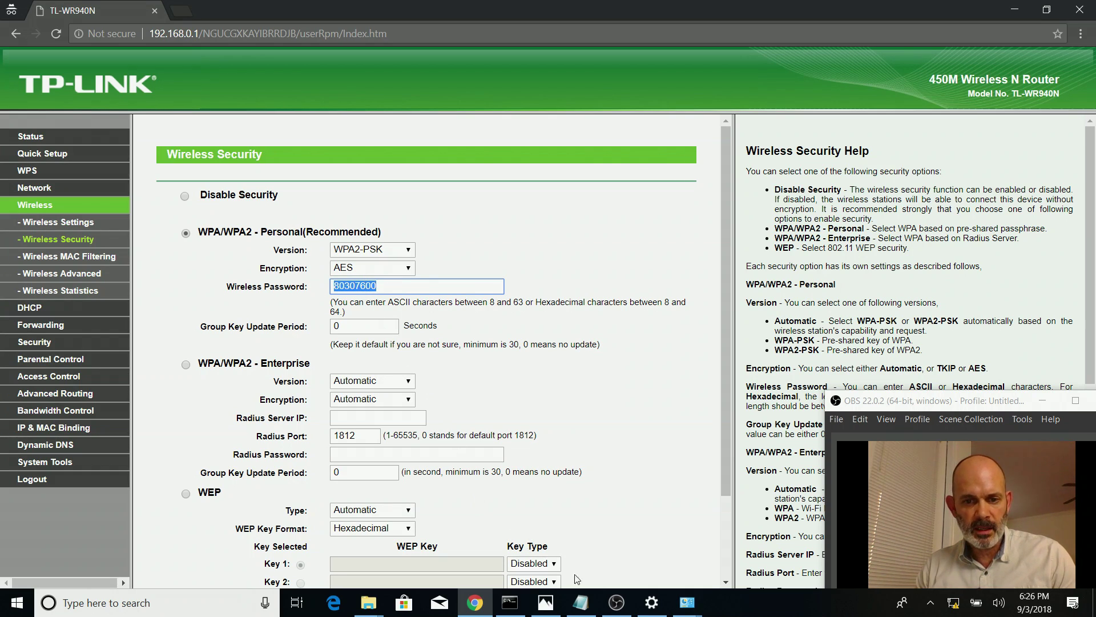
left_click(580, 603)
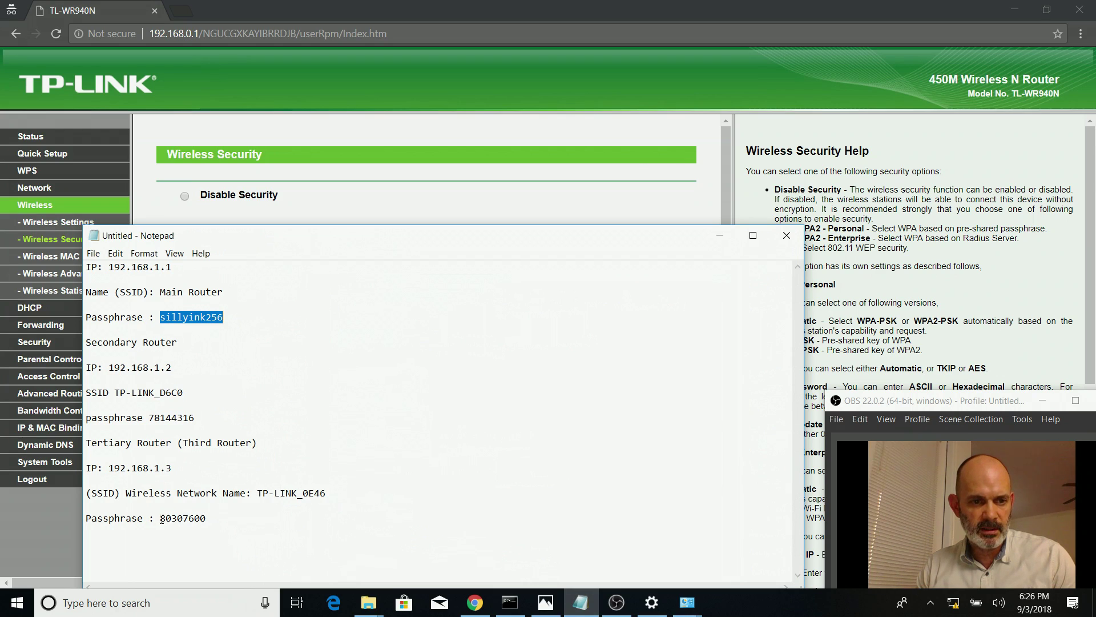
left_click_drag(162, 519, 349, 528)
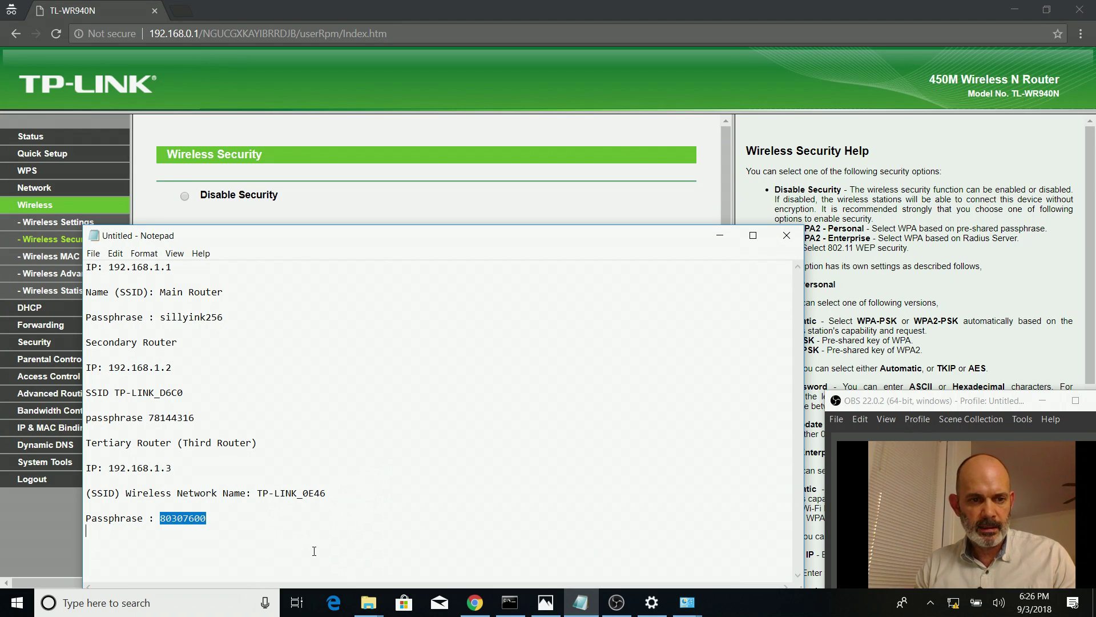
key("Left")
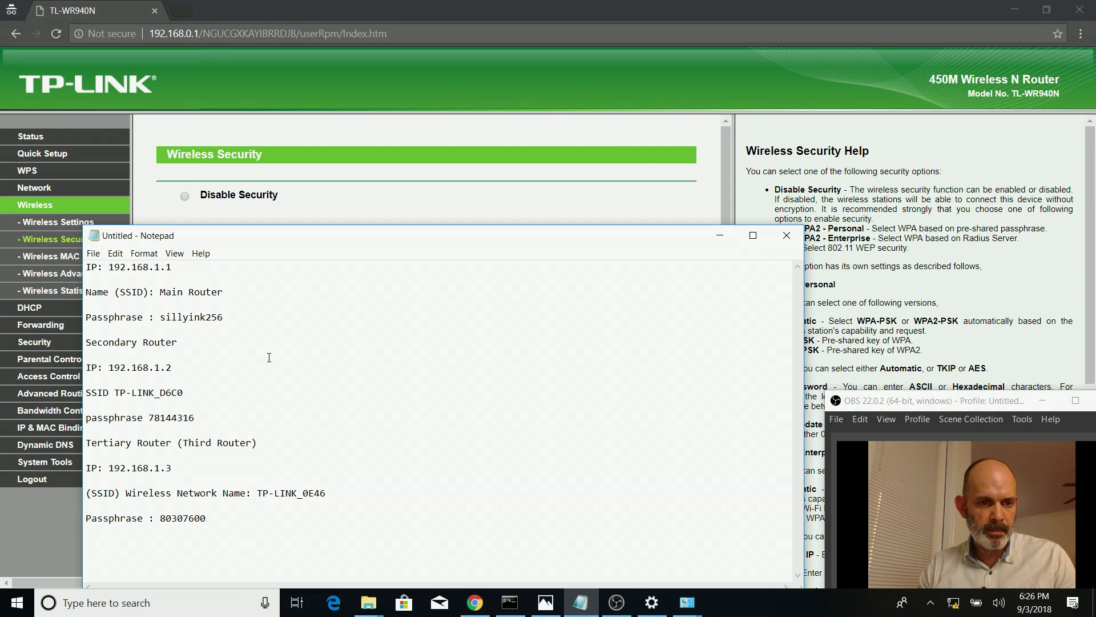
right_click(262, 478)
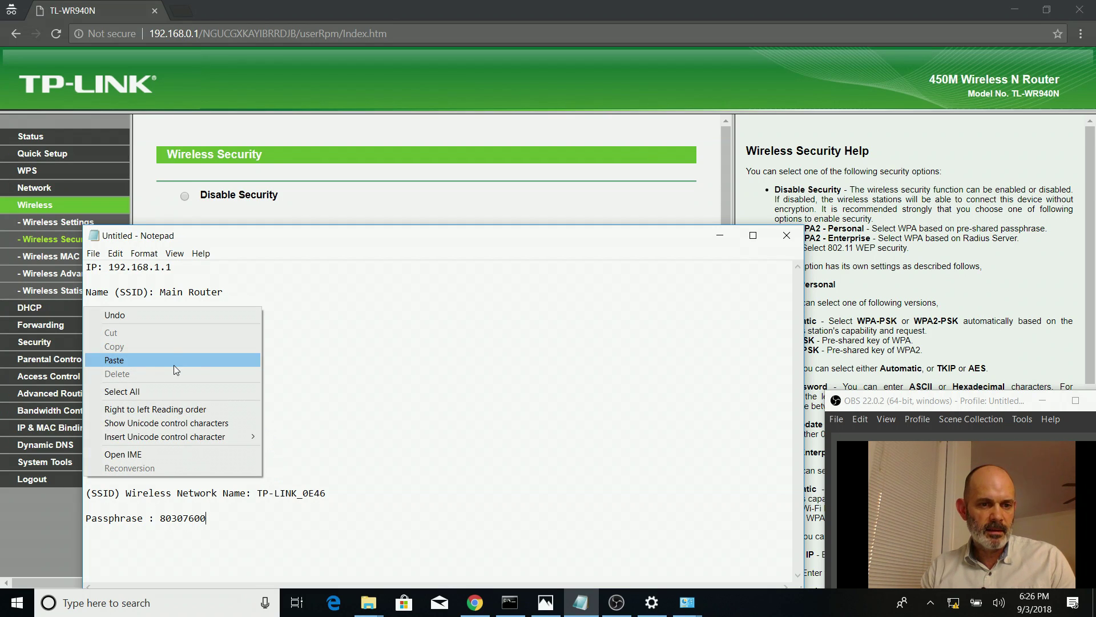
left_click(295, 547)
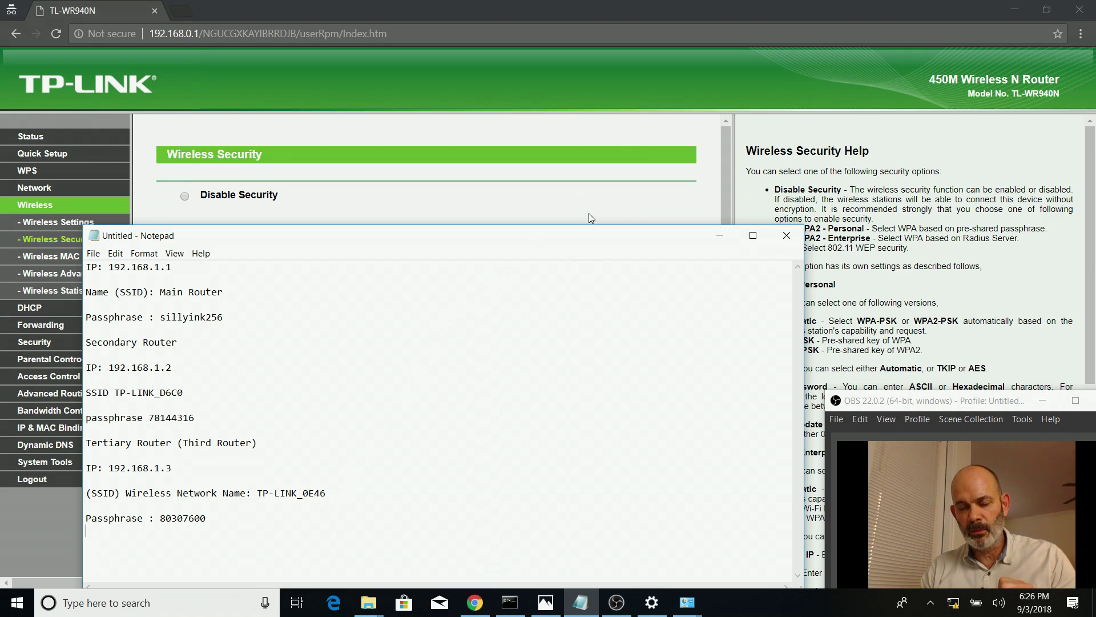
left_click(718, 233)
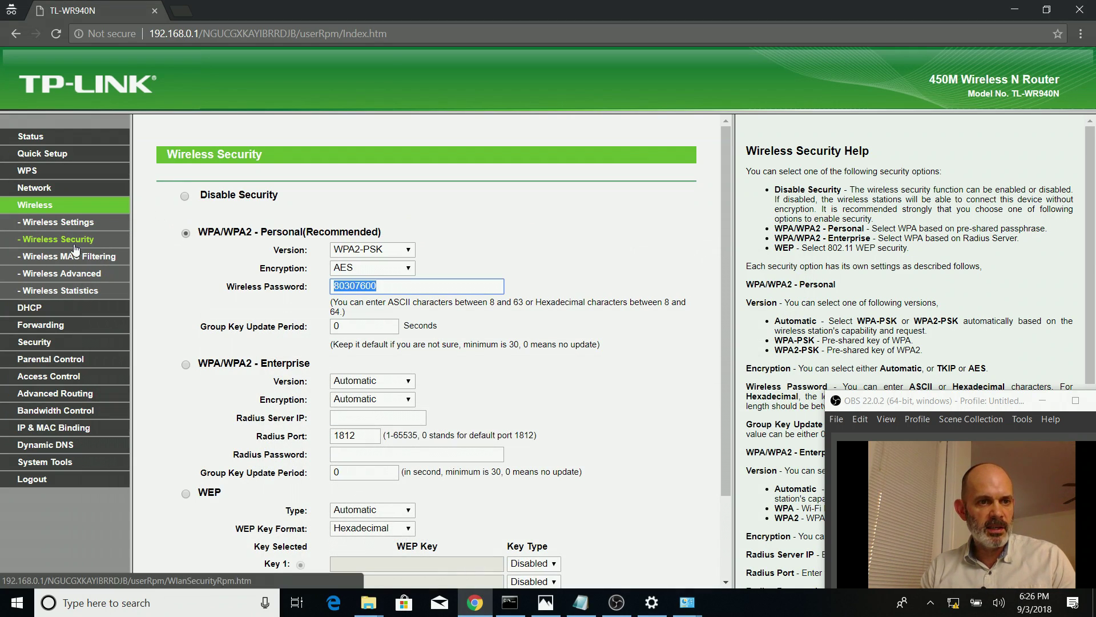
left_click(39, 310)
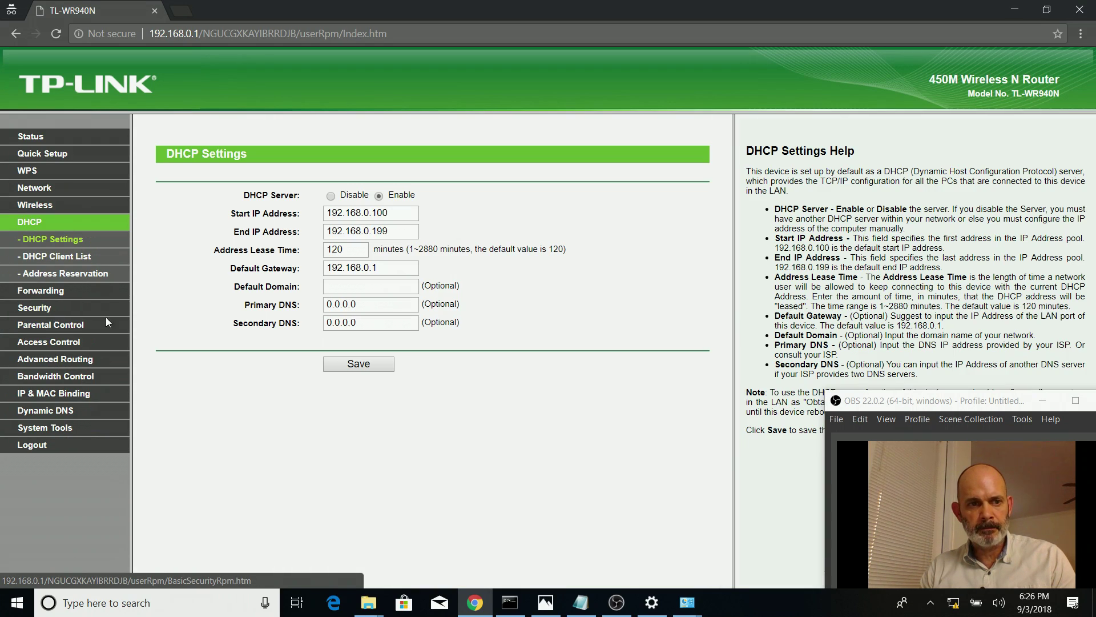
Set the DHCP server to Disable, save, and acknowledge the reboot notice
left_click(330, 197)
left_click(375, 367)
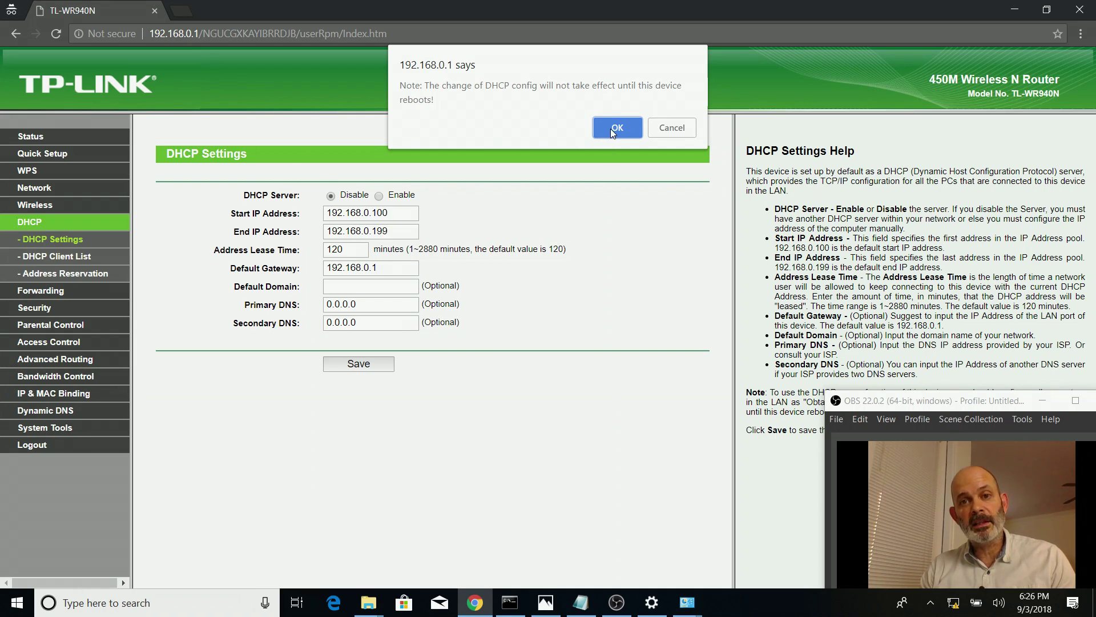
left_click(611, 129)
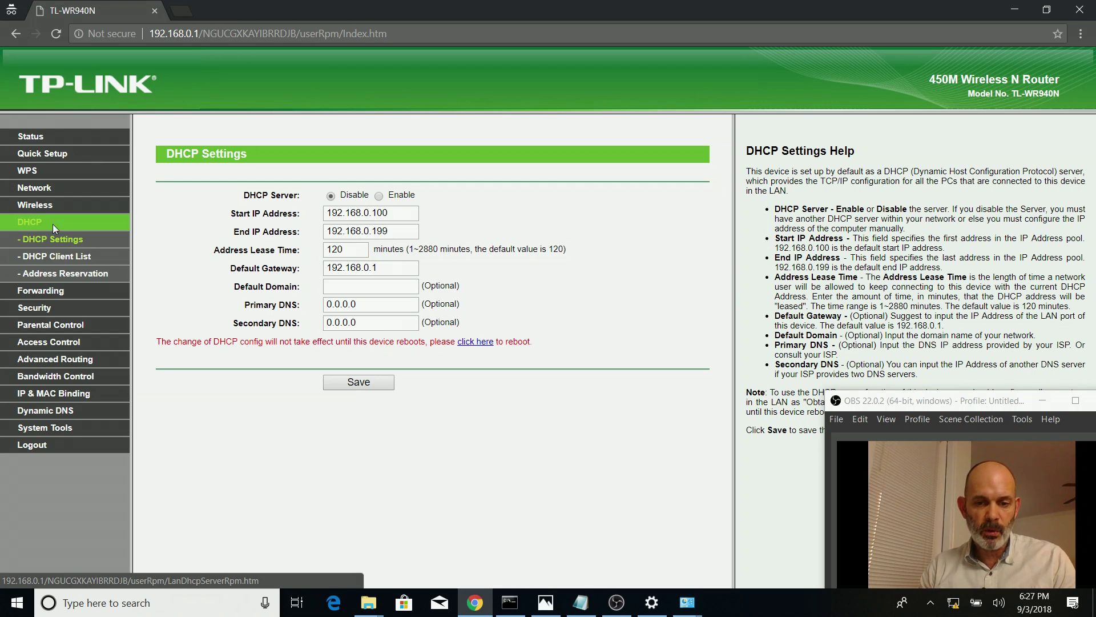
left_click(545, 603)
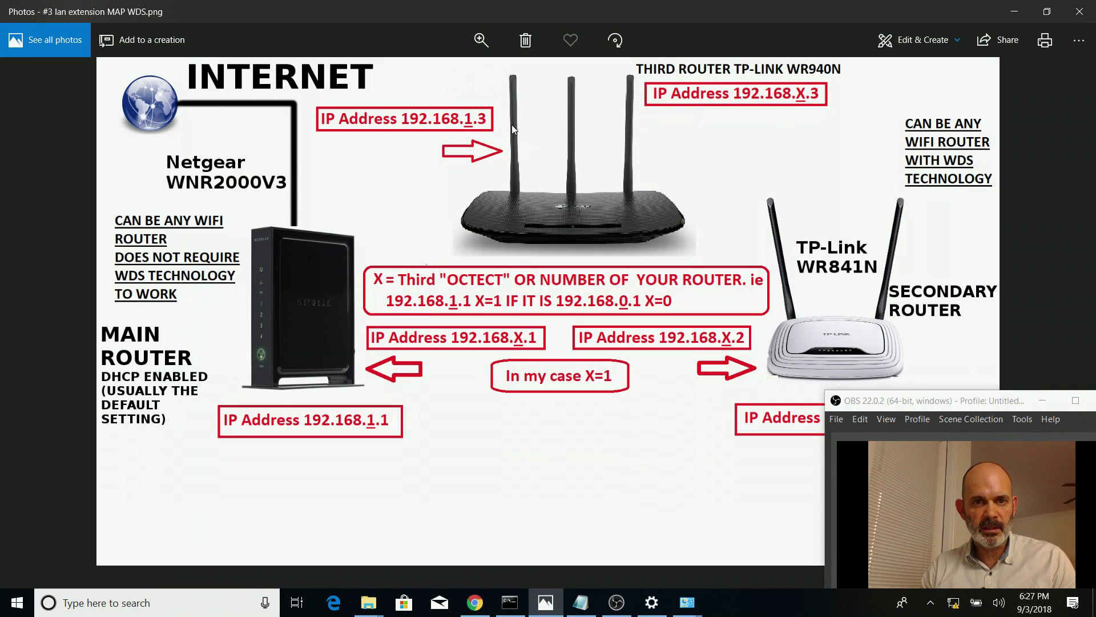
left_click(1017, 12)
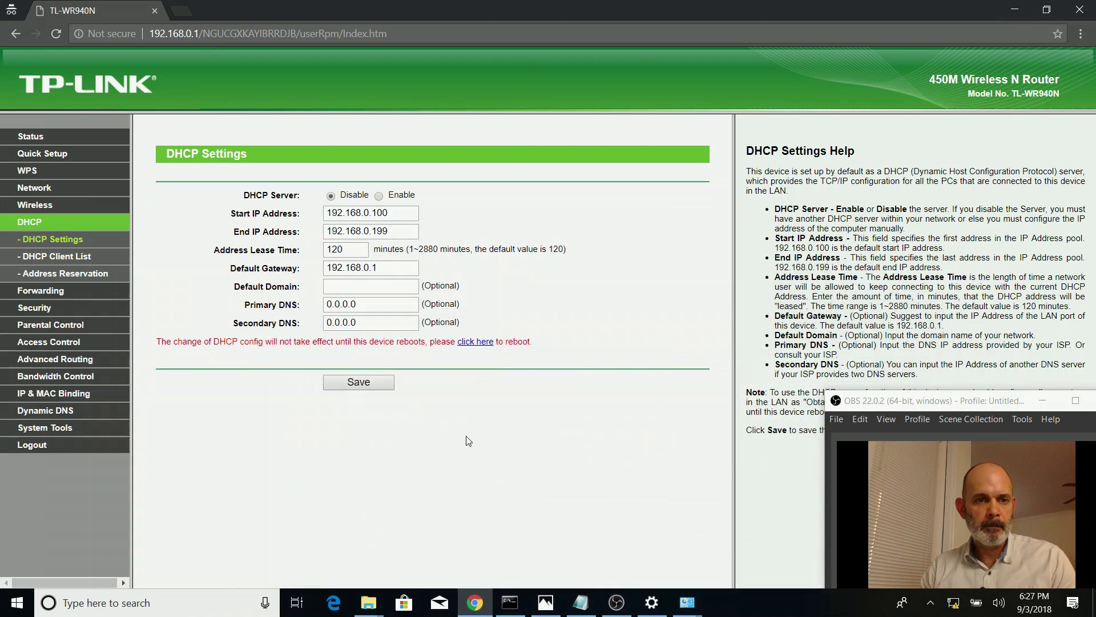
Change the LAN IP address to 192.168.1.3, save, and confirm the router reboot
left_click(33, 189)
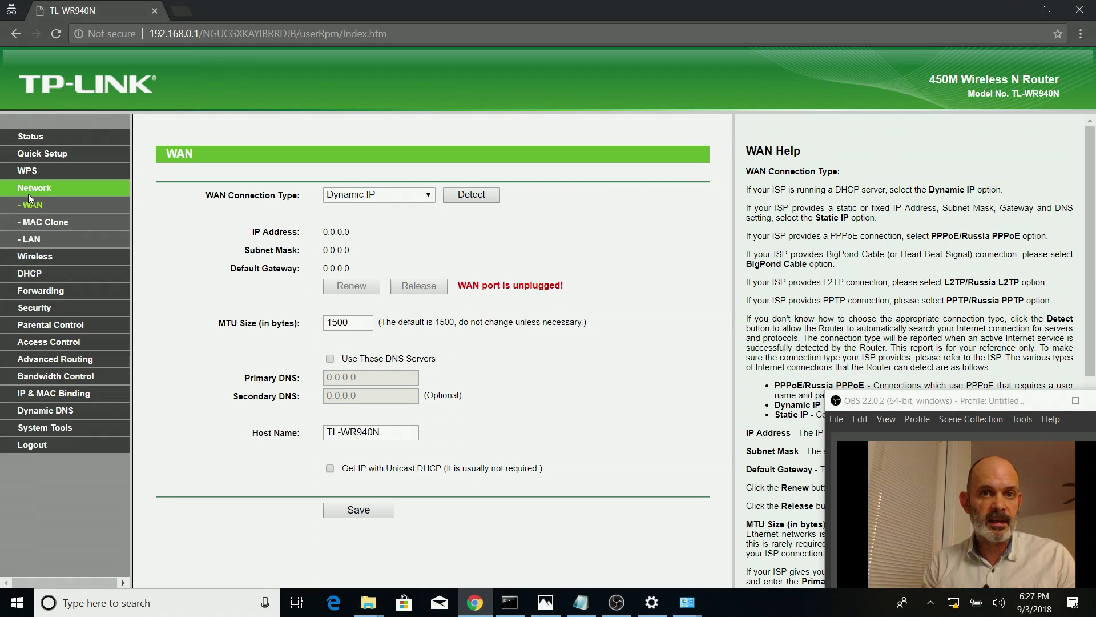
left_click(36, 240)
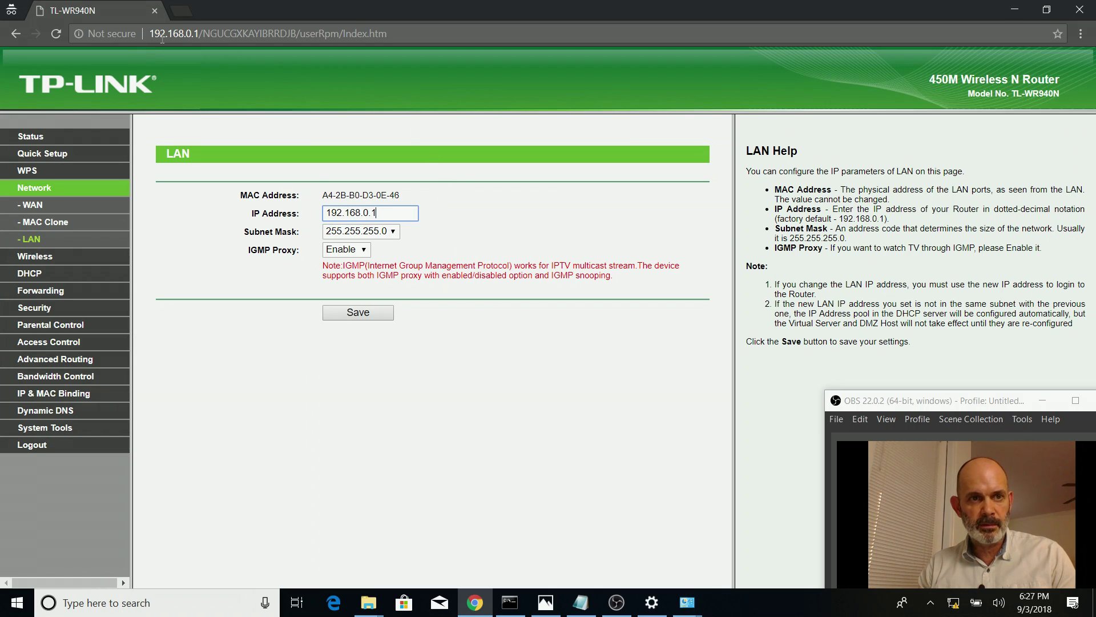
left_click_drag(364, 213, 376, 213)
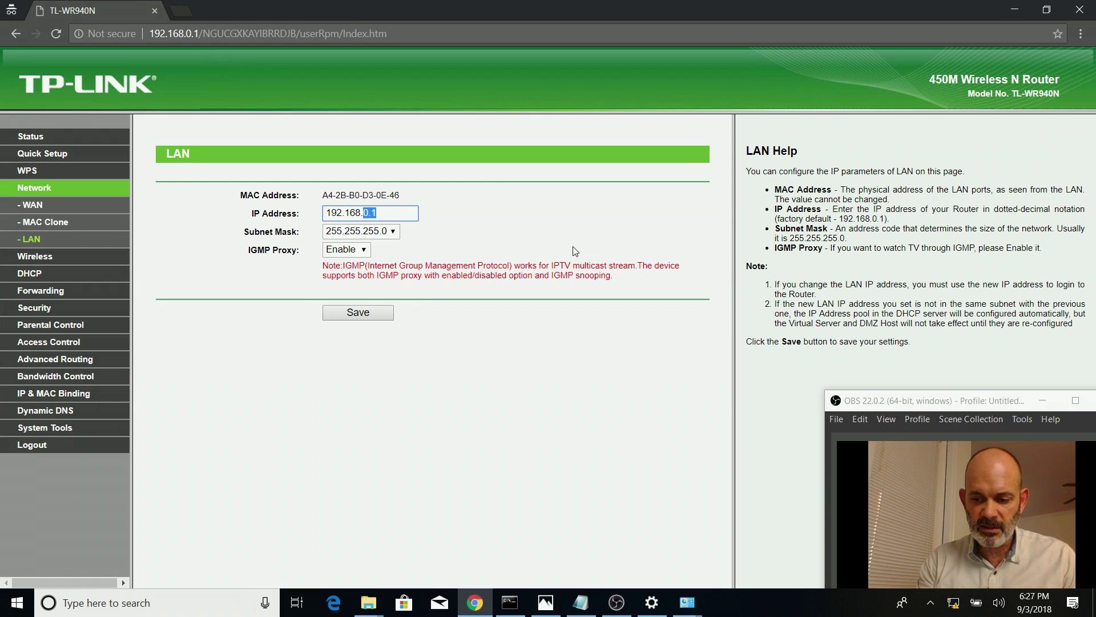
key("BackSpace")
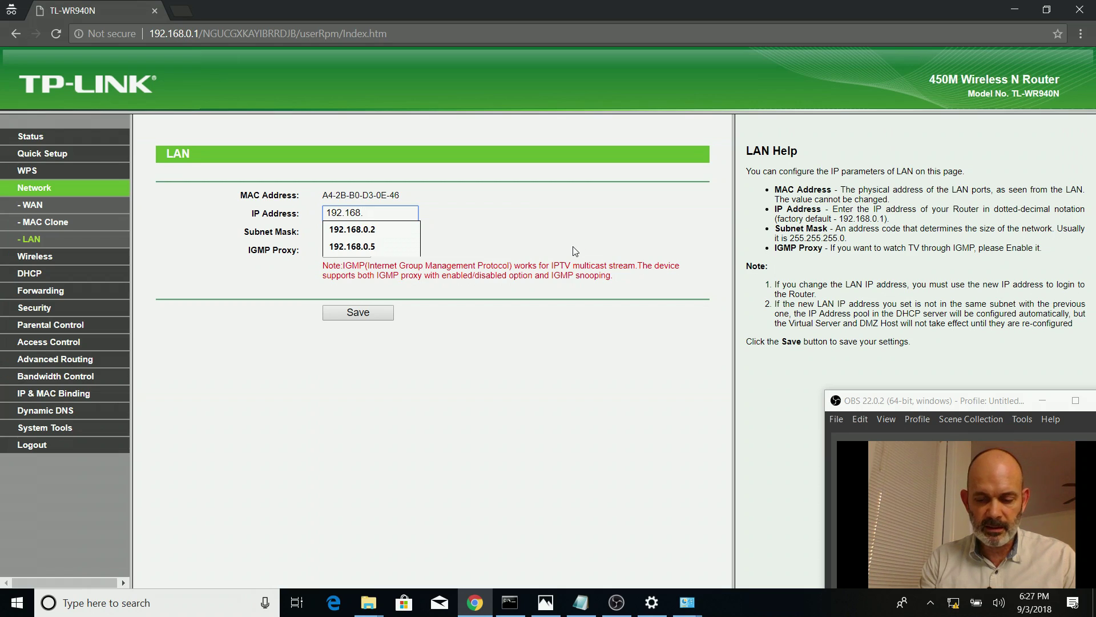
type("1.3")
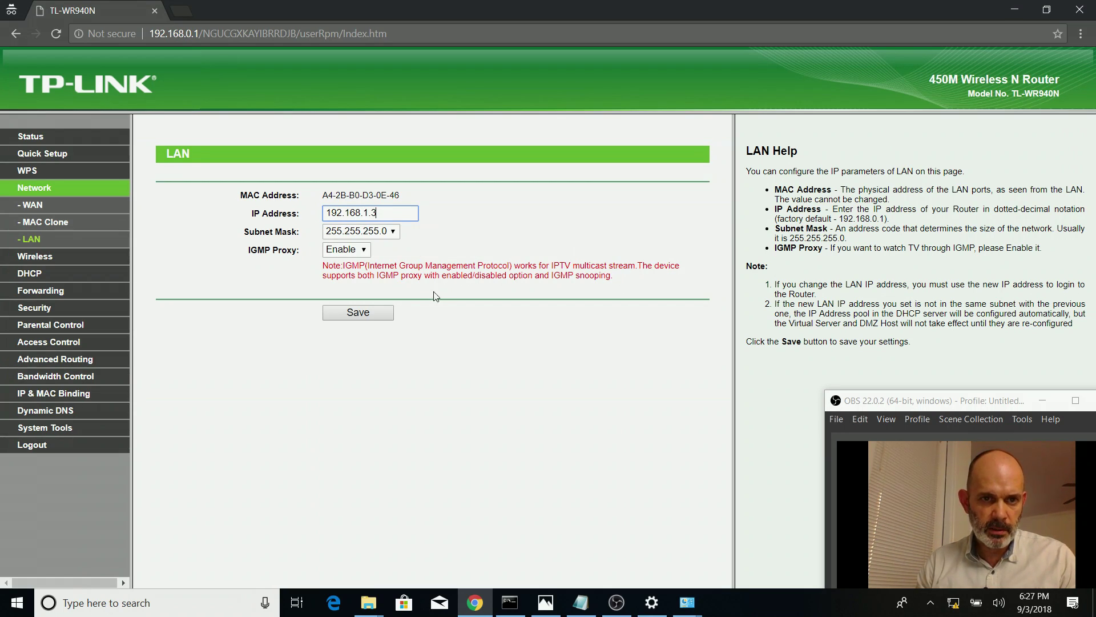
left_click(368, 317)
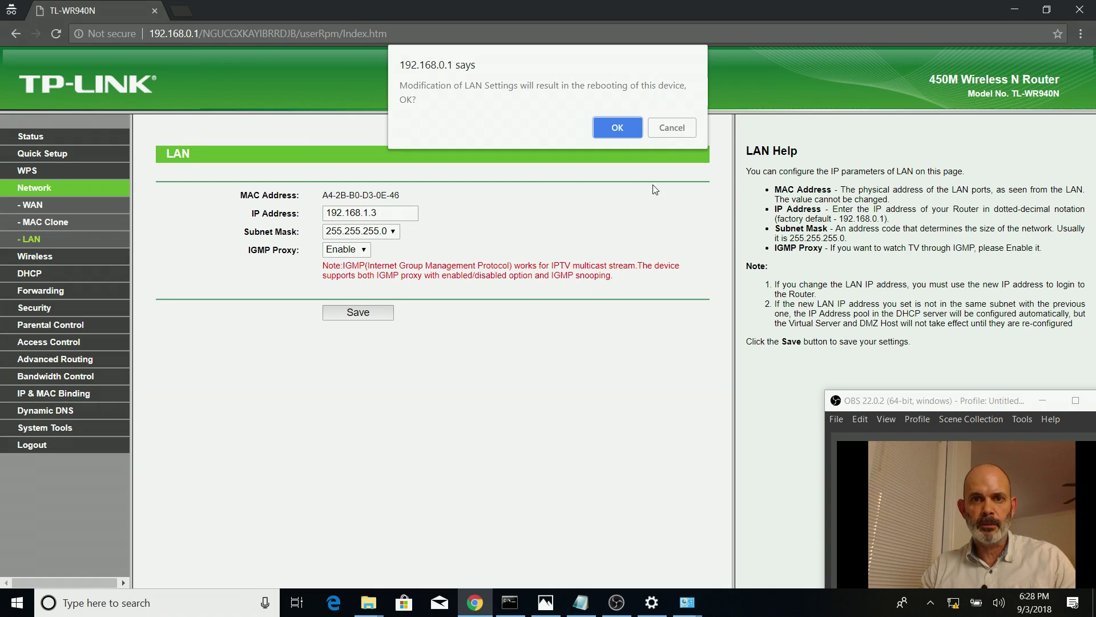
left_click(618, 128)
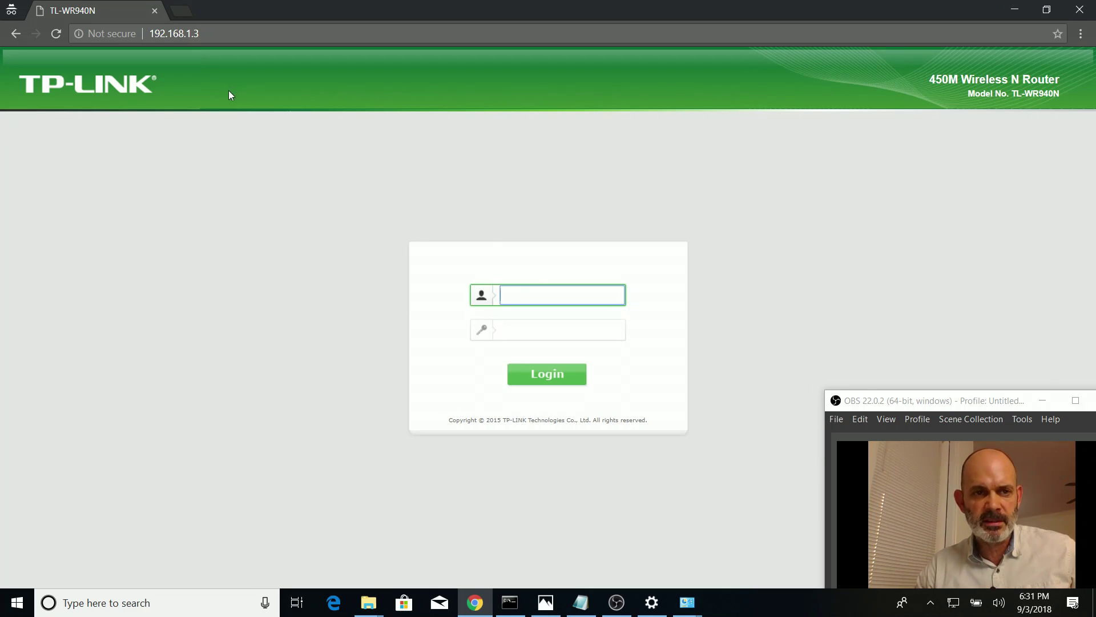
Sign in to the third router at 192.168.1.3 with the admin username and password
left_click(237, 33)
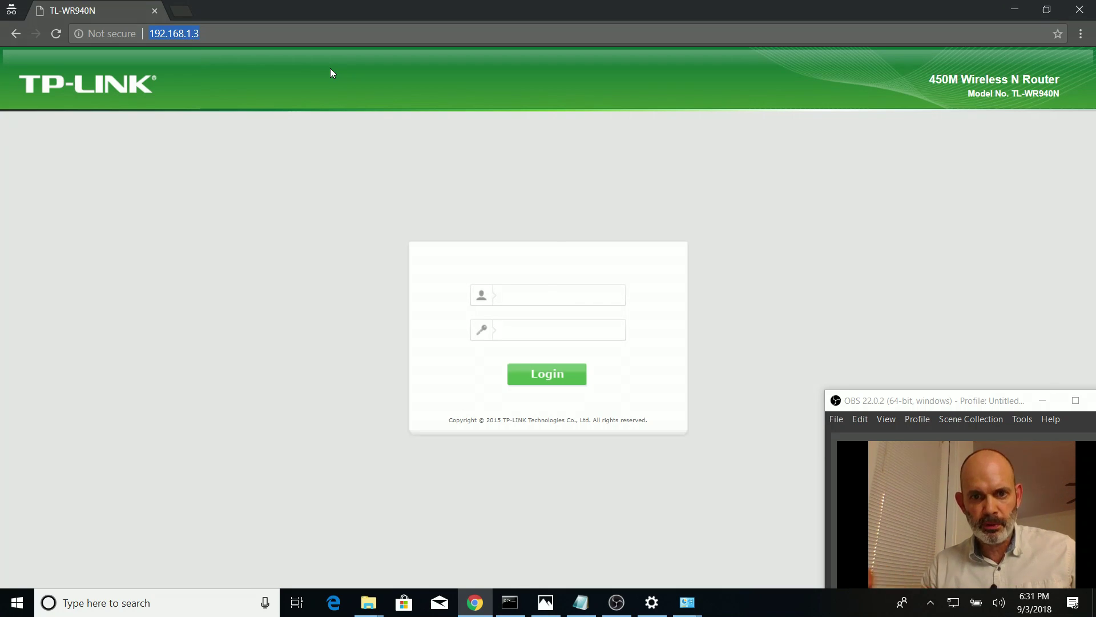
left_click(515, 295)
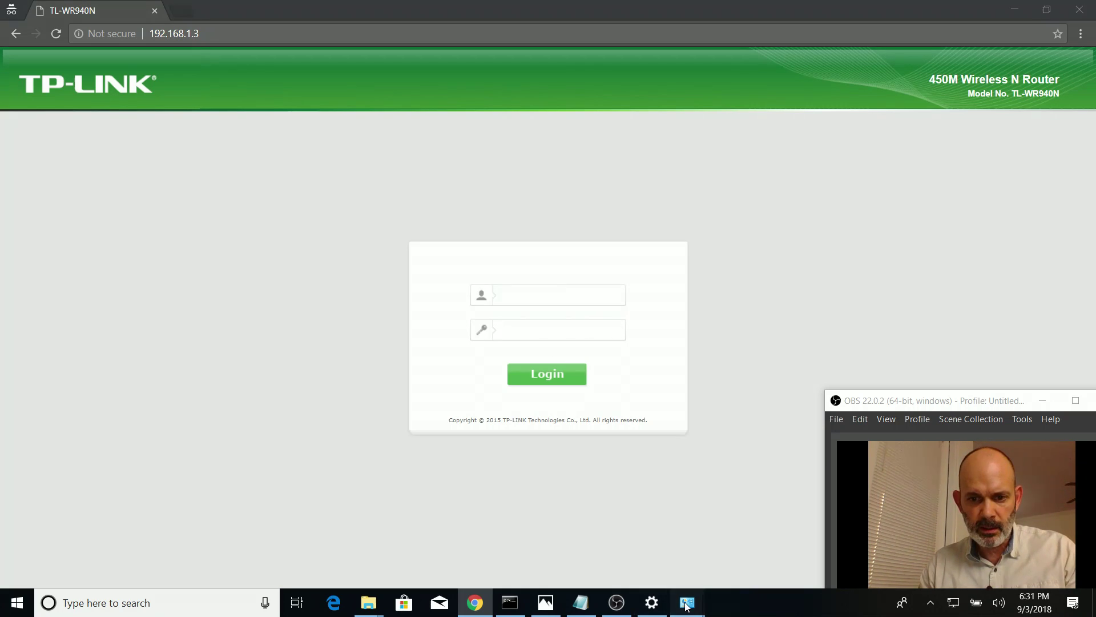
mouse_move(691, 604)
left_click(762, 539)
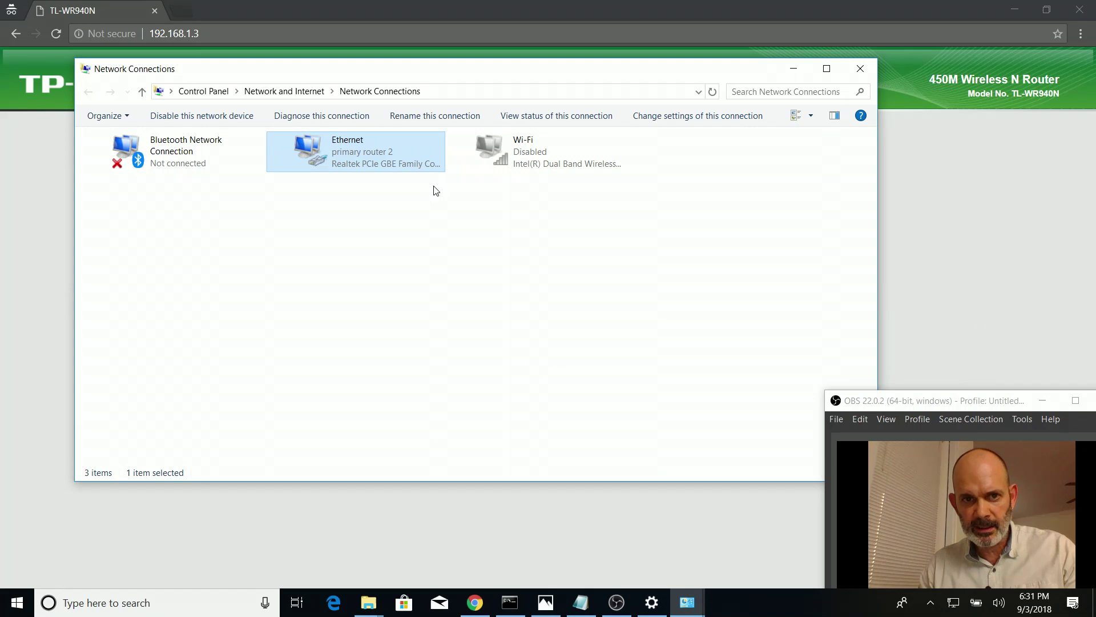
left_click(800, 63)
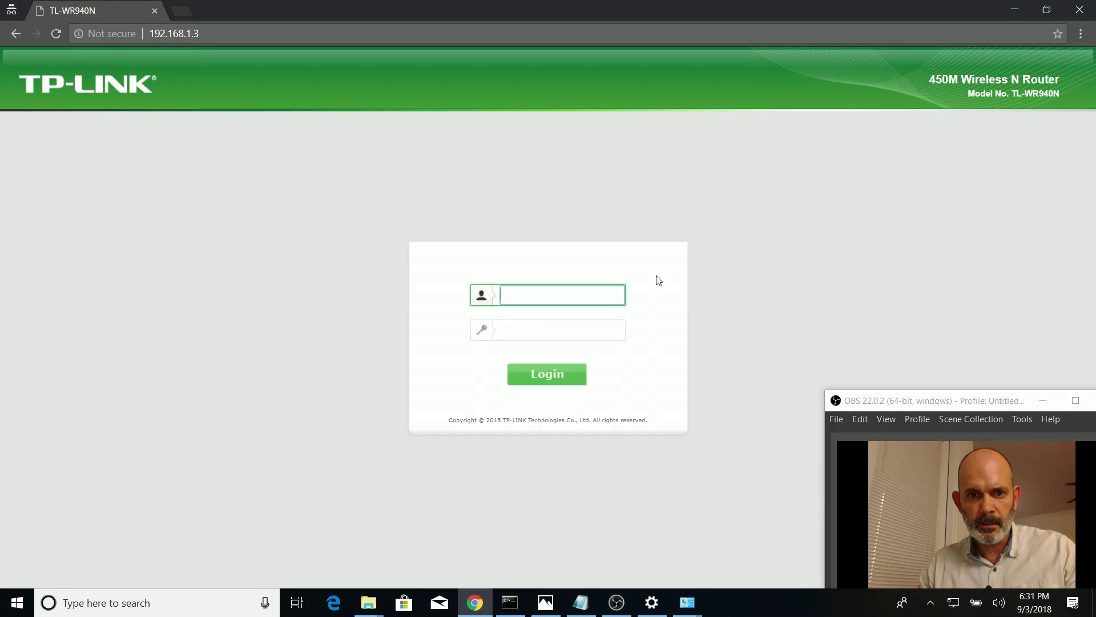
type("admin")
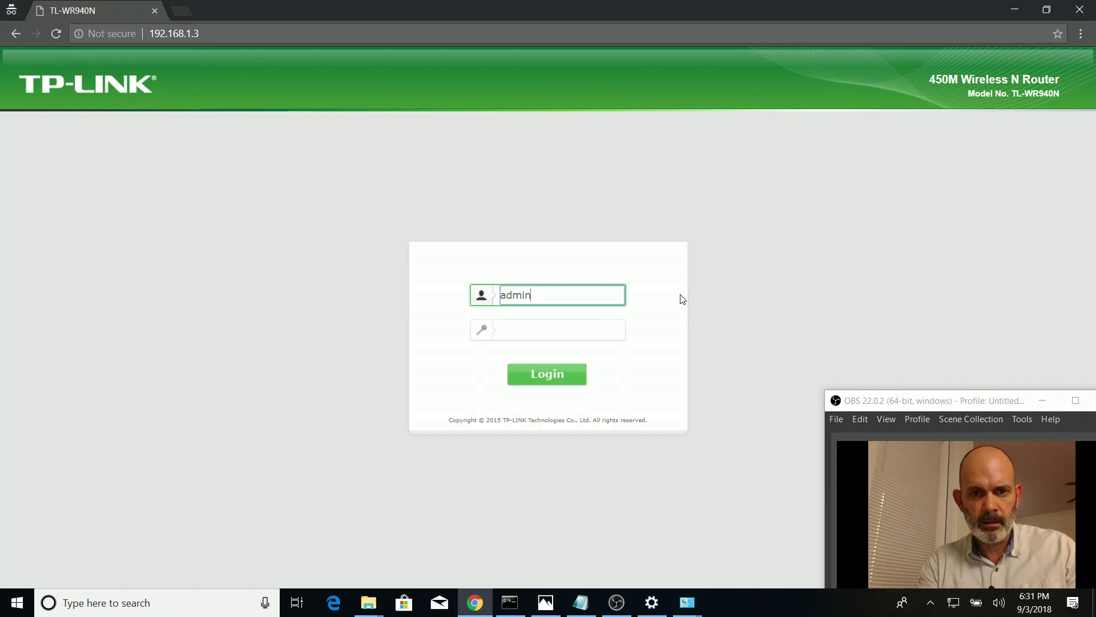
key("Tab")
type("admin")
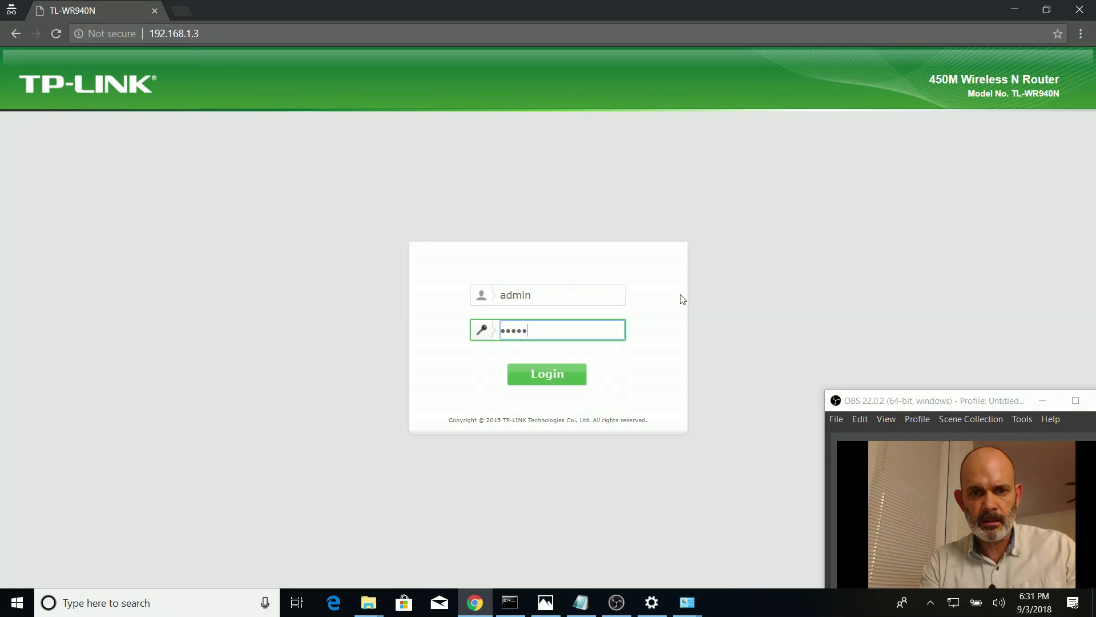
key("Return")
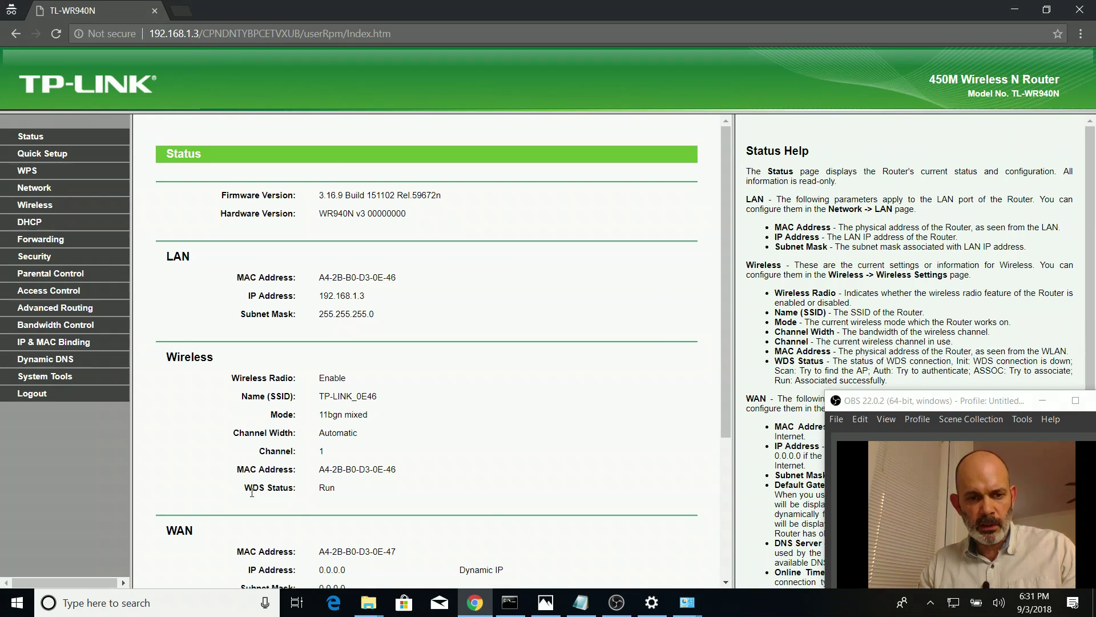
Highlight the WDS Status: Run line on the Status page
left_click_drag(249, 490, 380, 494)
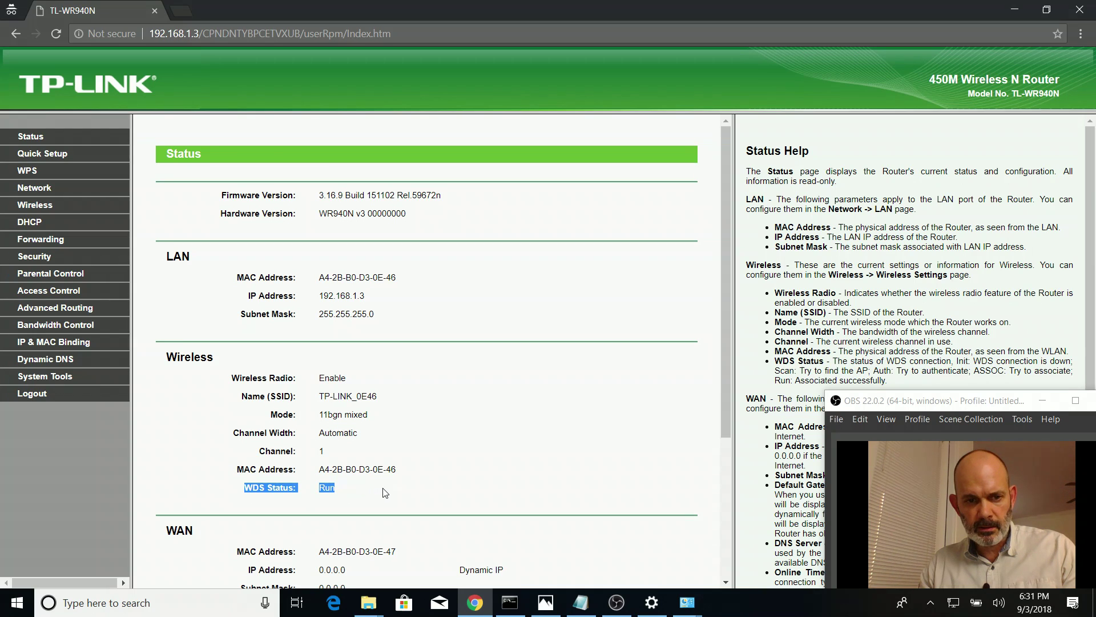
left_click(372, 495)
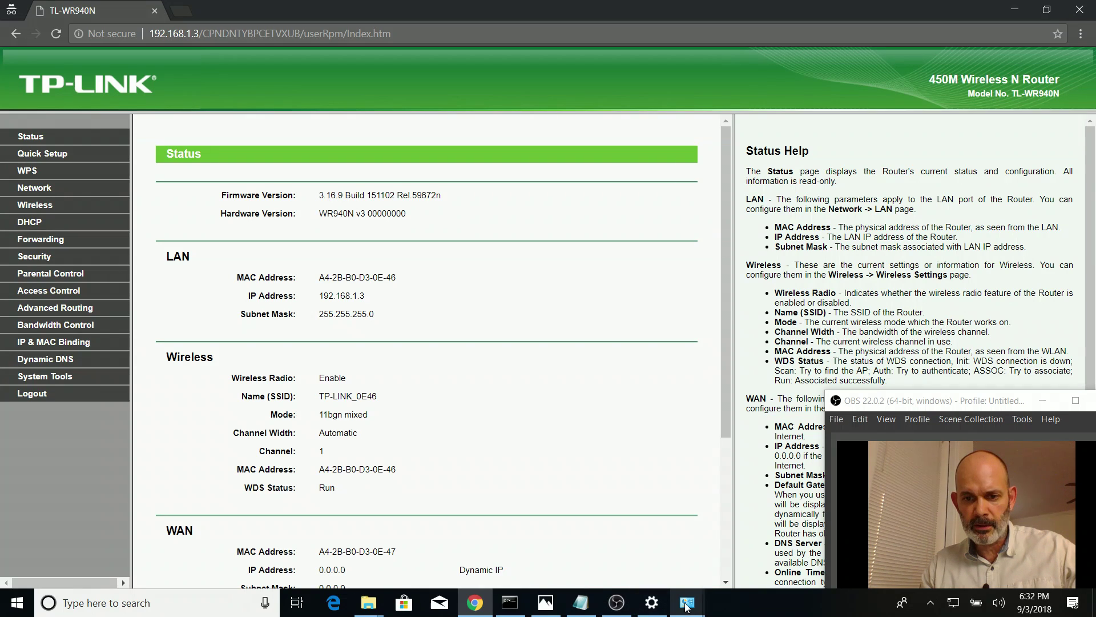
mouse_move(689, 603)
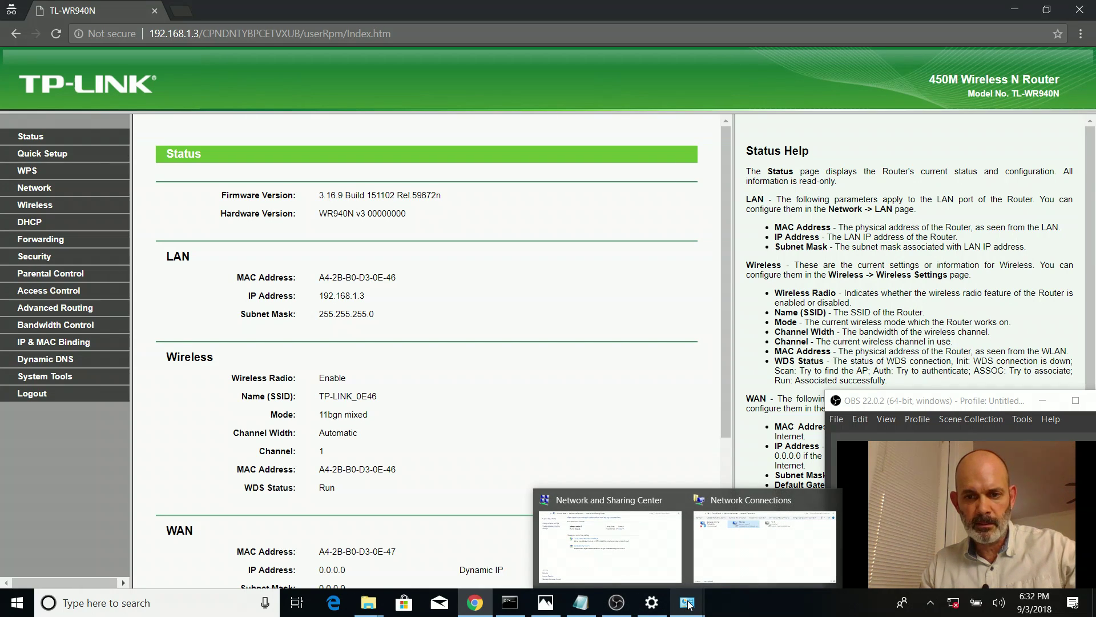
Re-enable the Wi-Fi adapter and check the available Wi-Fi networks in the tray
left_click(762, 545)
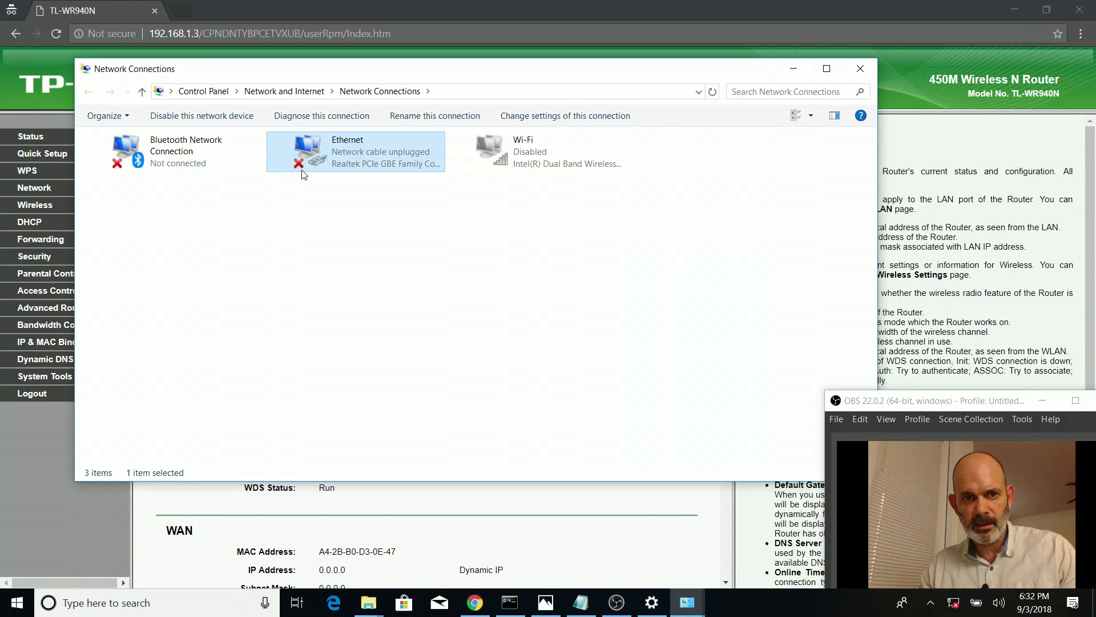
right_click(540, 146)
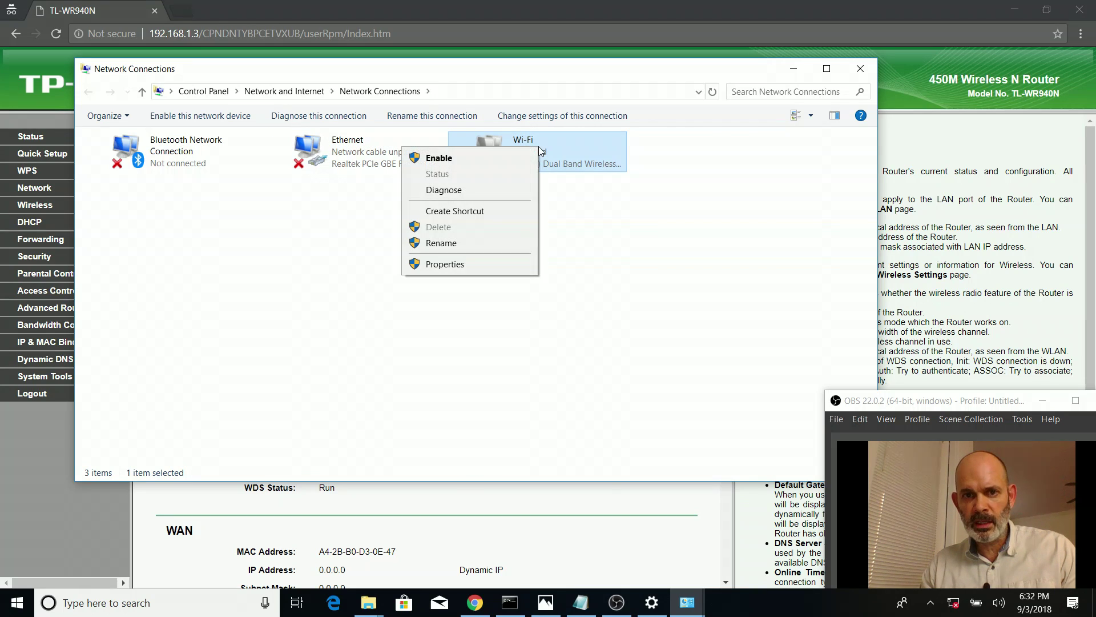
left_click(470, 159)
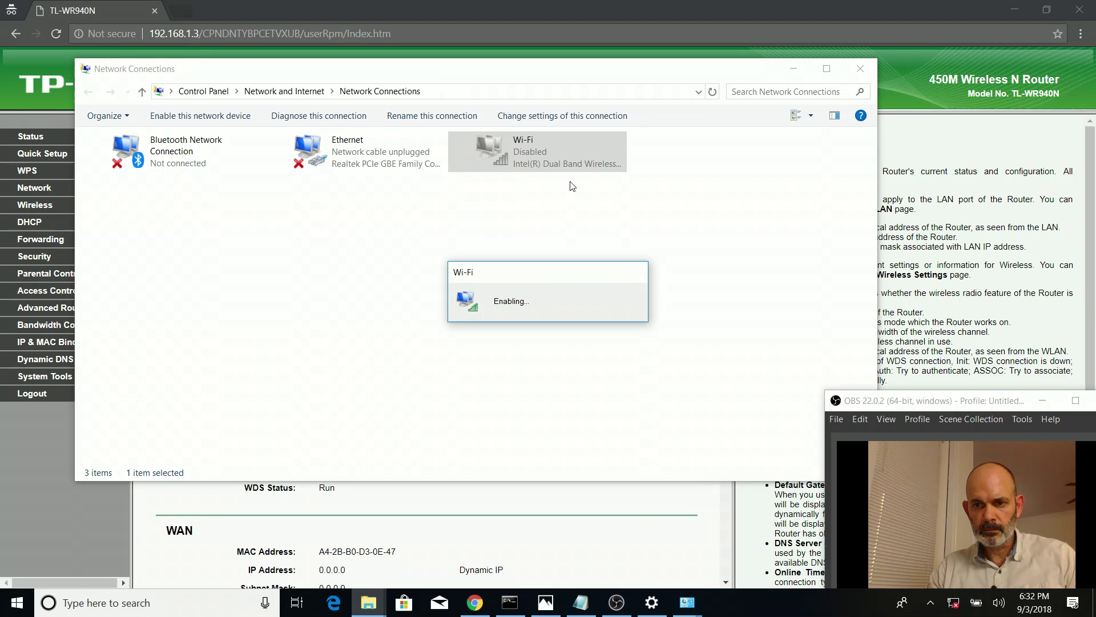
left_click_drag(962, 404, 101, 392)
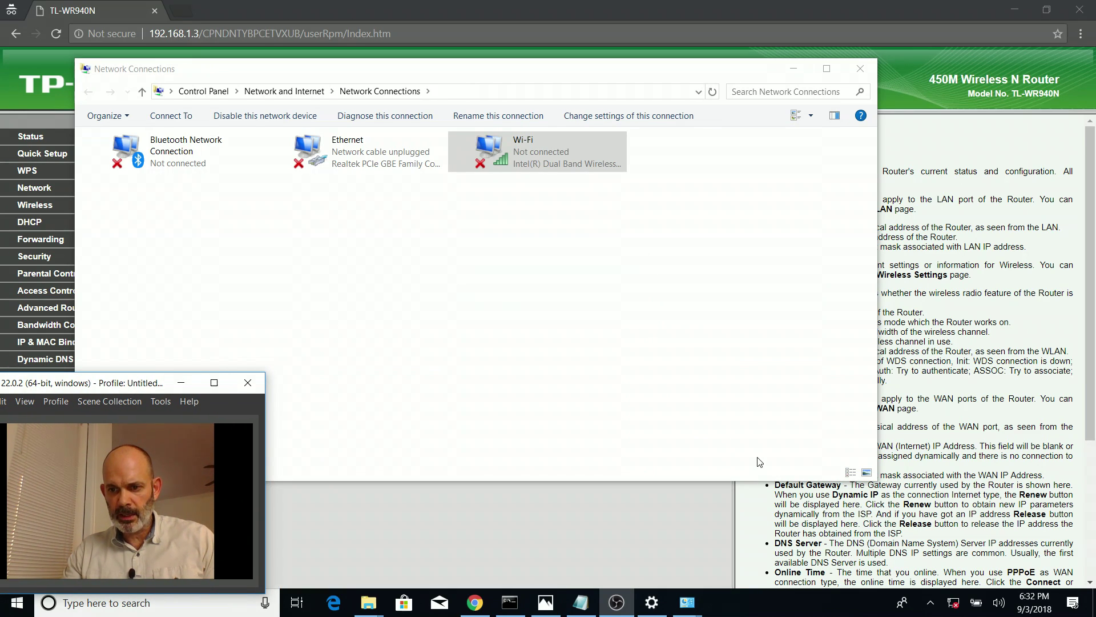
left_click(959, 610)
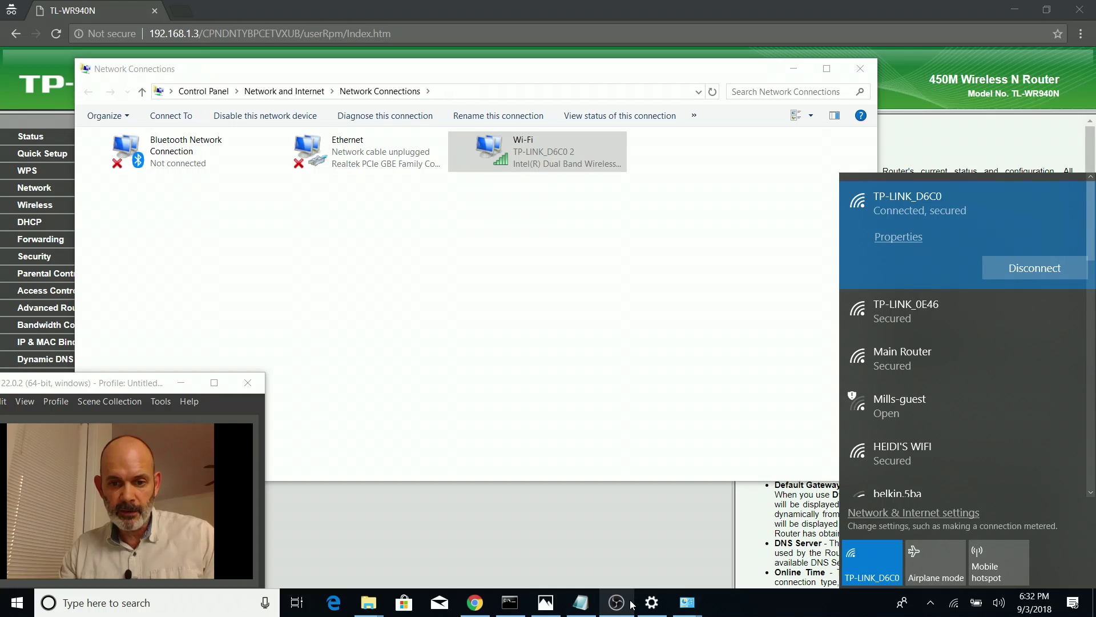
Check the secondary router's SSID in the notes, then hide the notes and Network Connections
mouse_move(632, 604)
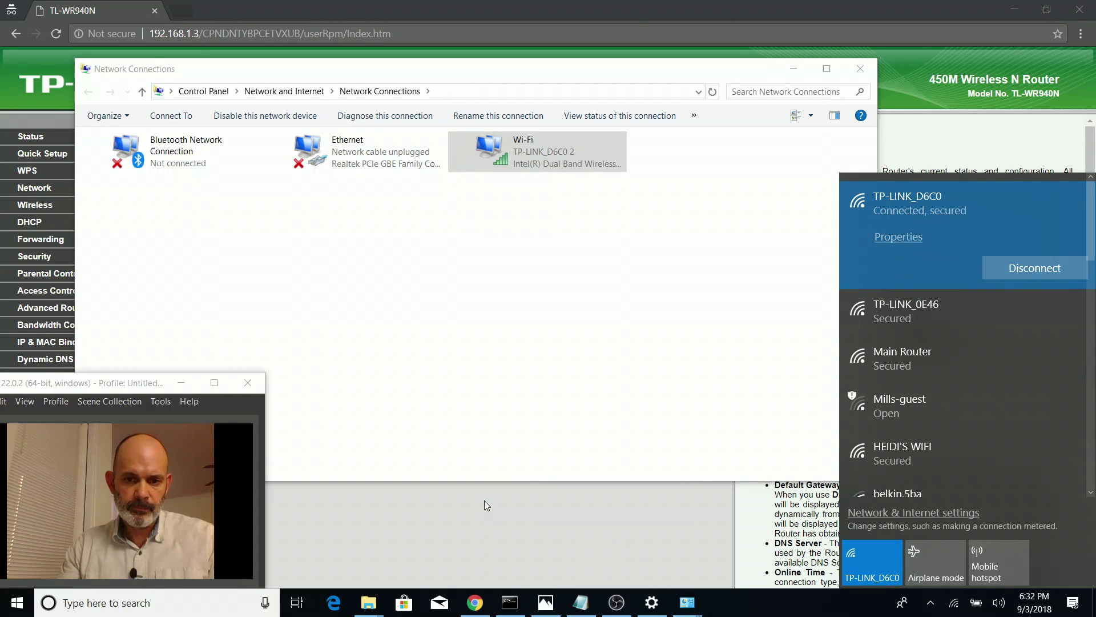
left_click(578, 599)
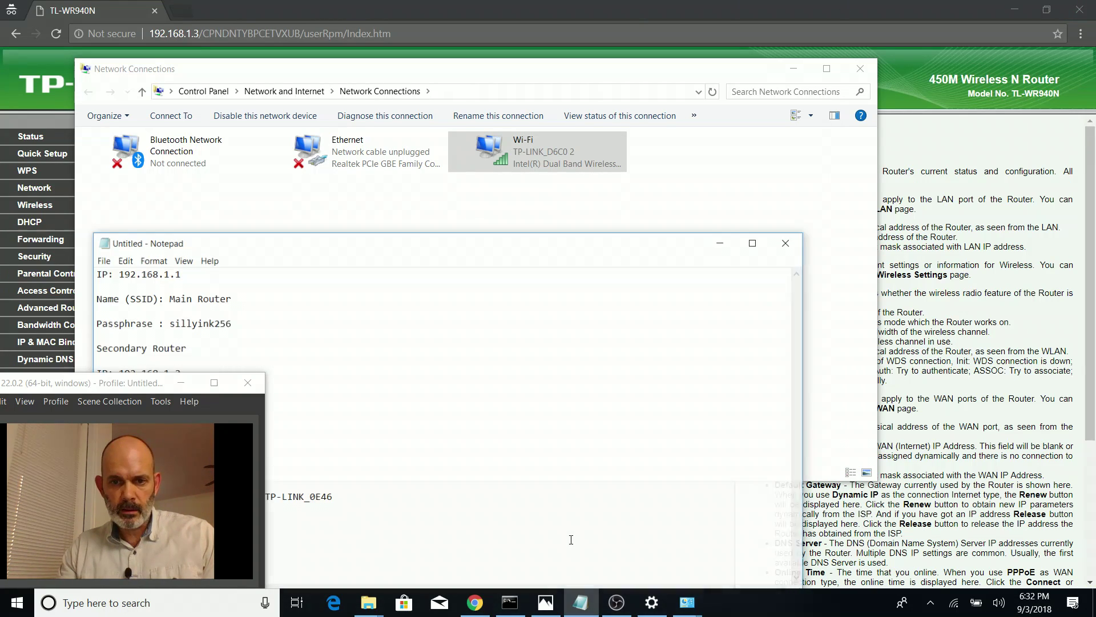
left_click_drag(284, 246, 515, 118)
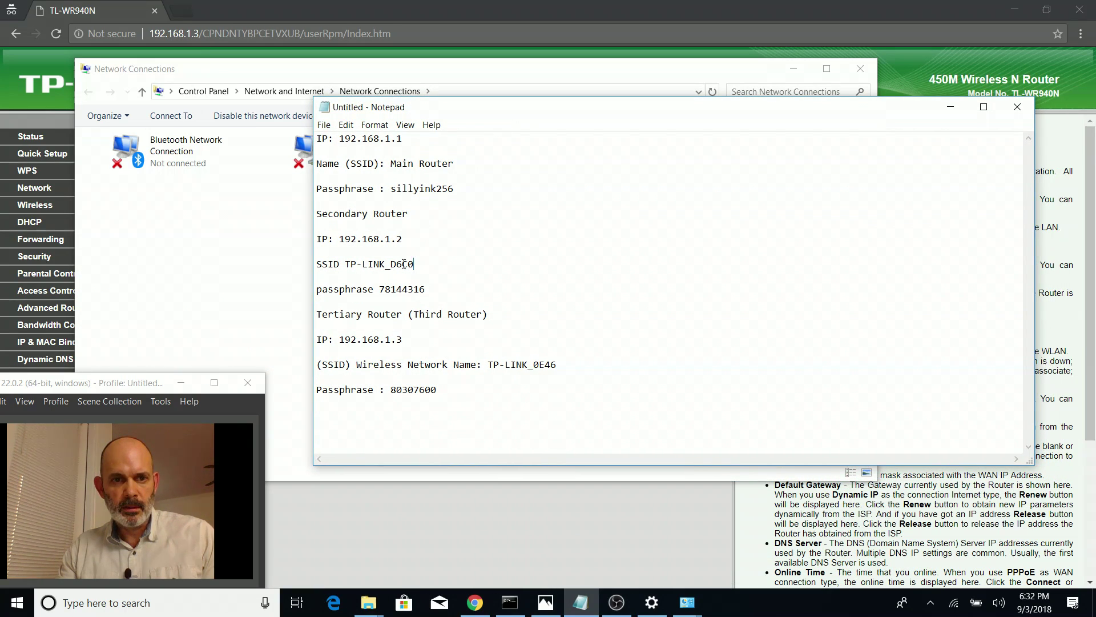
left_click_drag(412, 264, 292, 266)
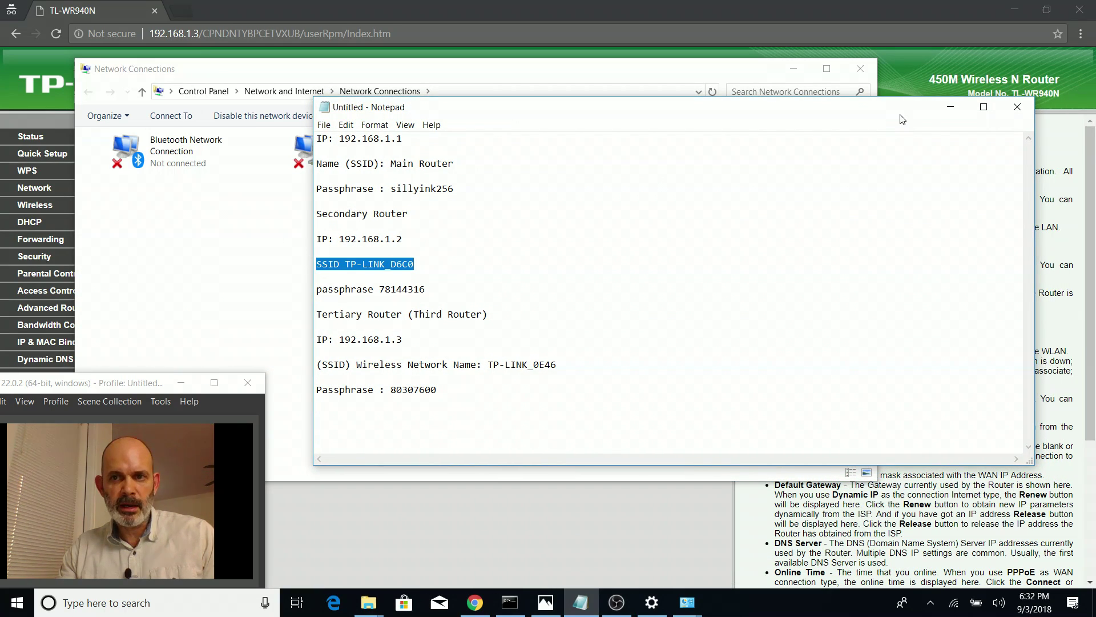
left_click(951, 107)
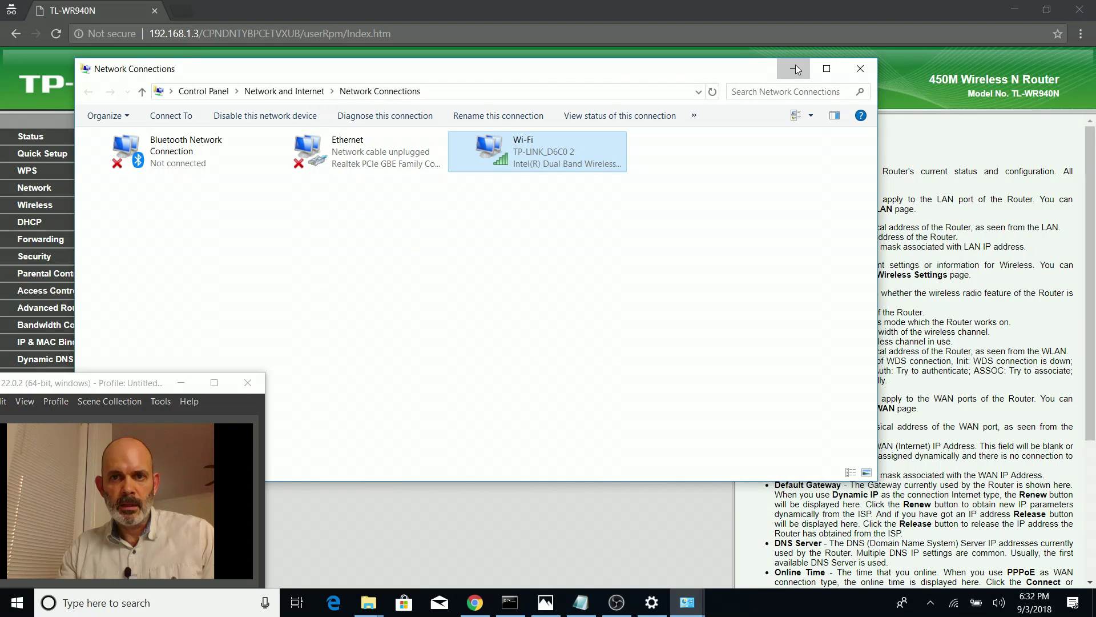
left_click(797, 69)
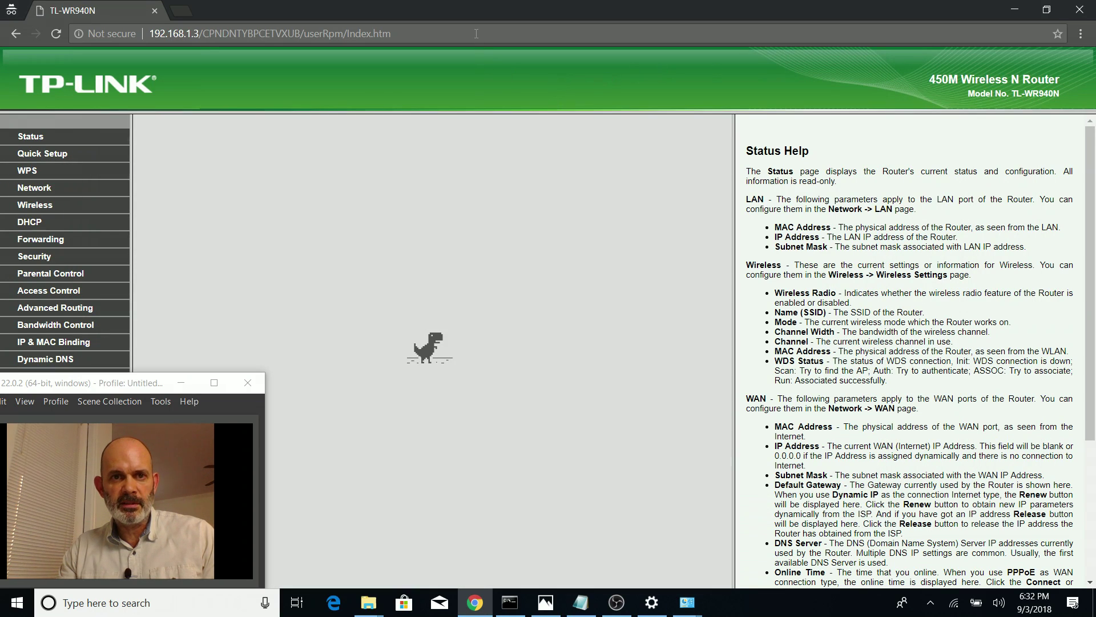
left_click(476, 33)
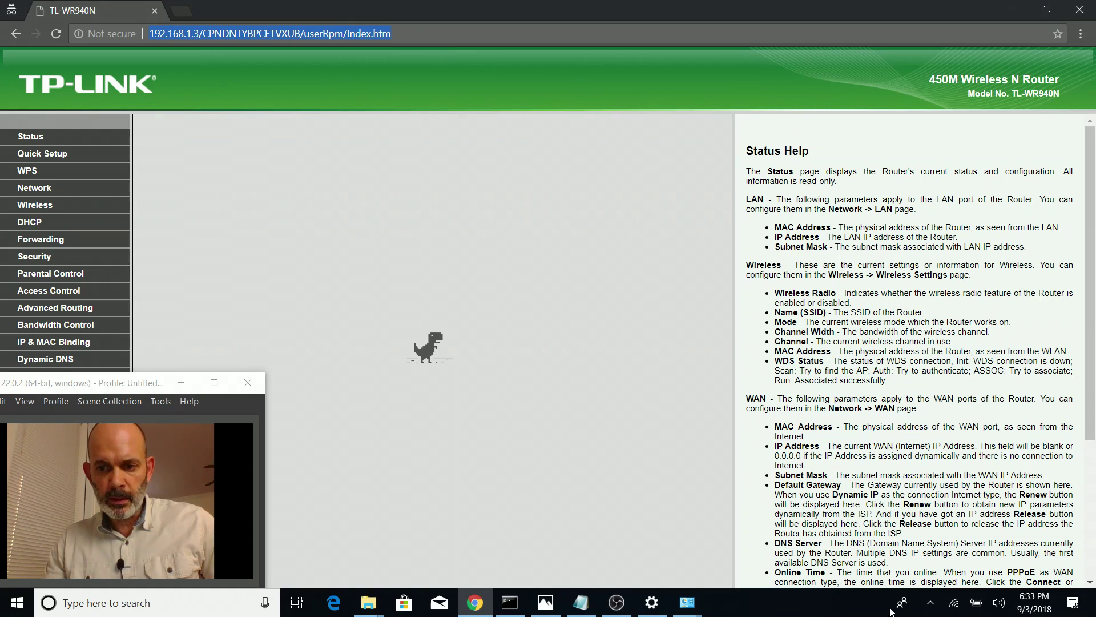
Check the connected Wi-Fi, then load 192.168.1.1 and sign in to the NETGEAR WNR2000v3
left_click(954, 603)
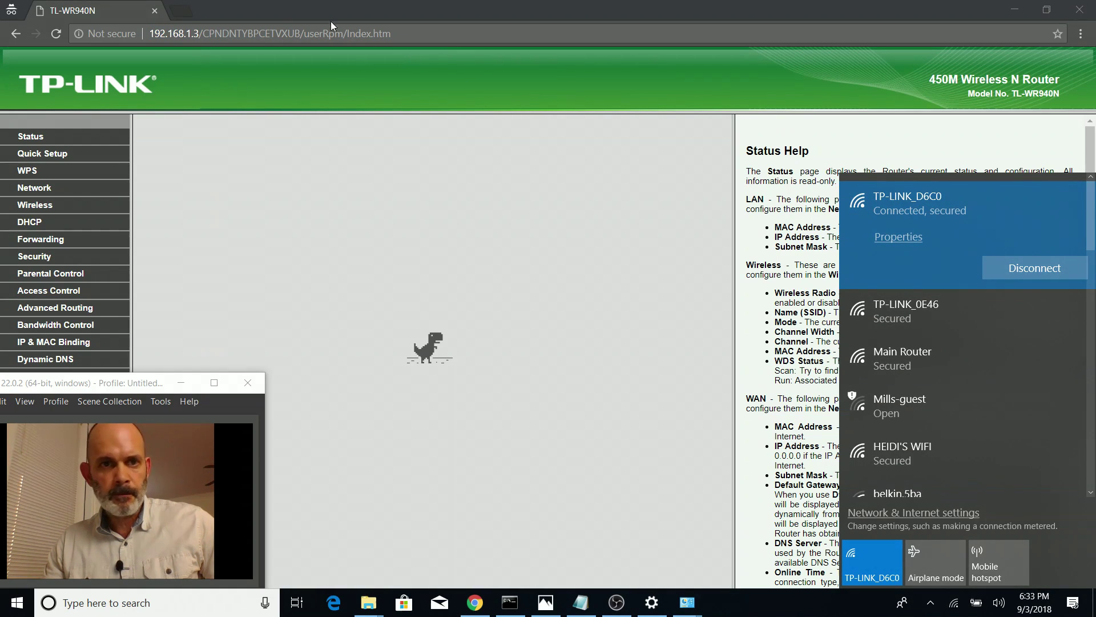
left_click(286, 29)
left_click(285, 33)
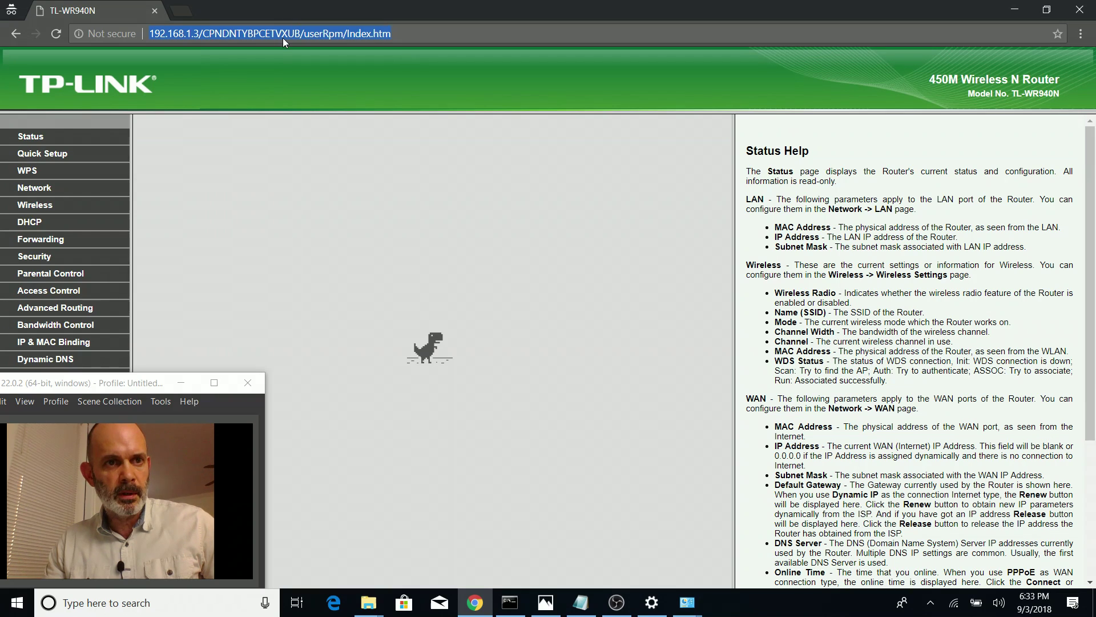
type("1921")
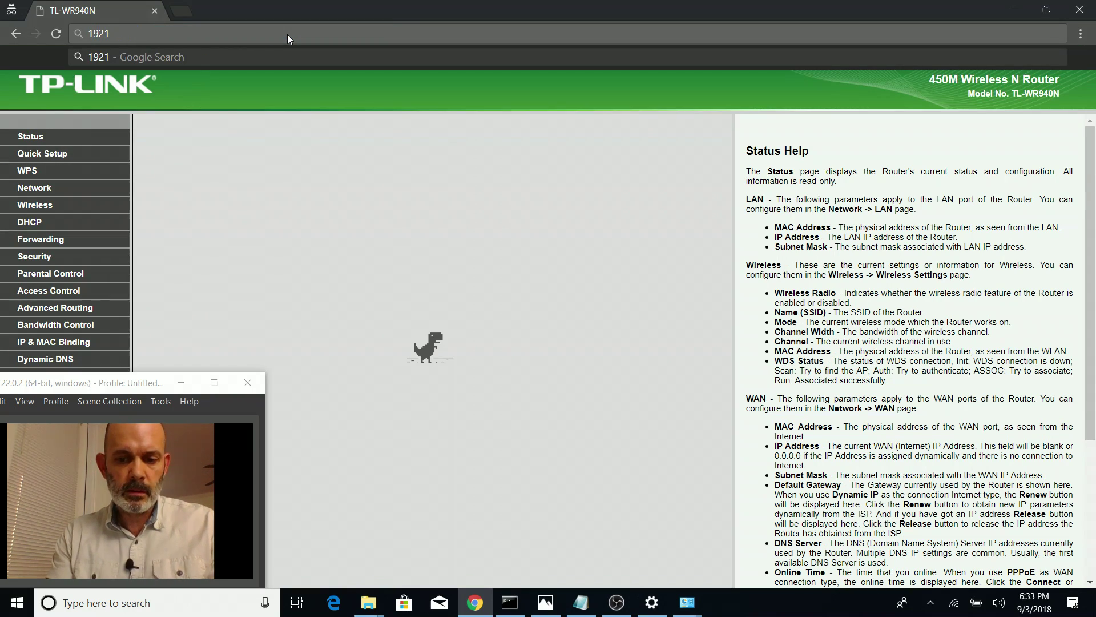
key("BackSpace")
type(".168.1.1")
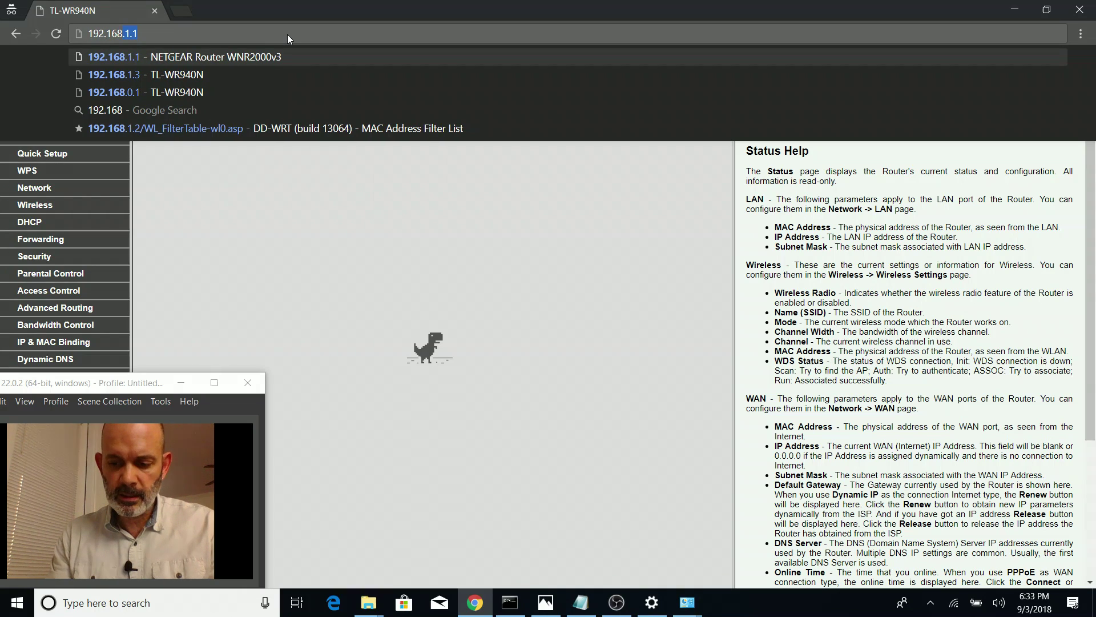
key("Return")
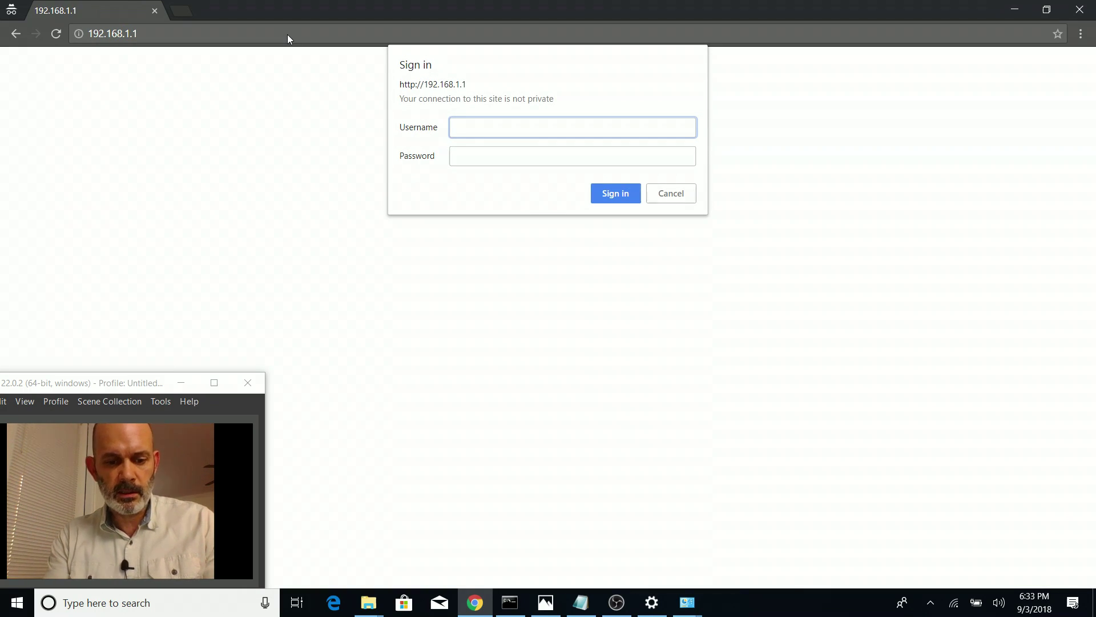
key("Tab")
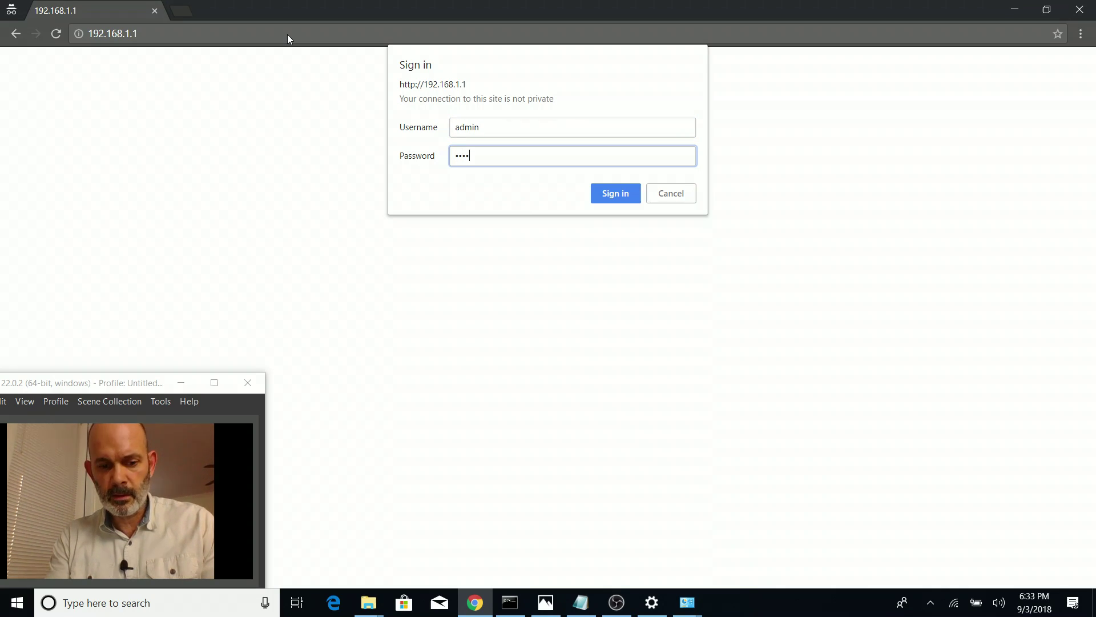
key("Return")
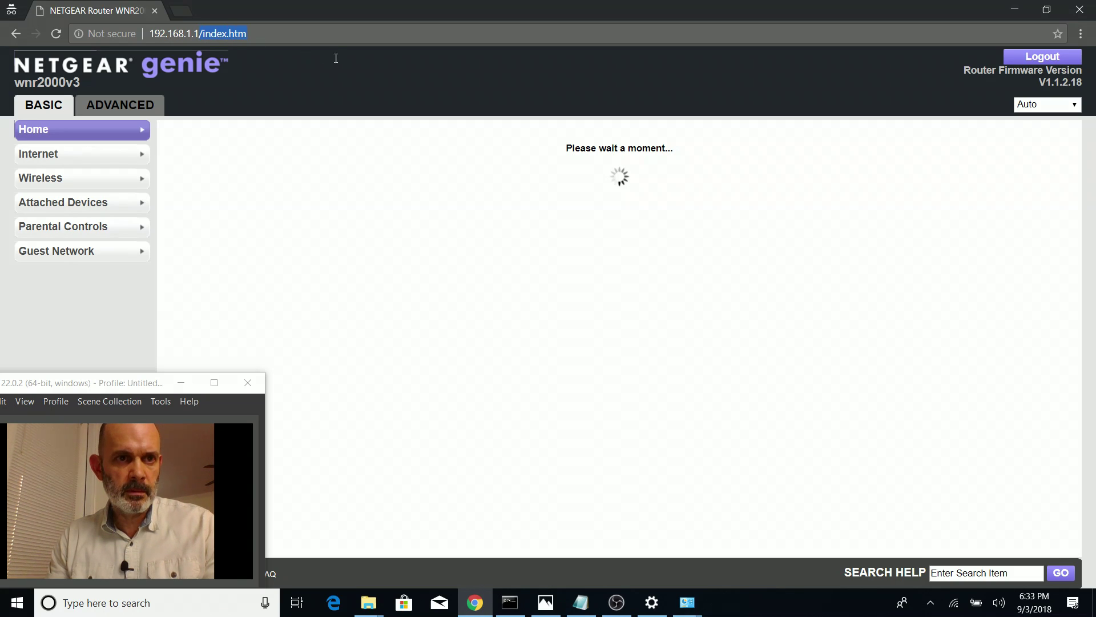
Change the address to 192.168.1.2 and log in to the TL-WR841N with the admin username
key("BackSpace")
key("BackSpace")
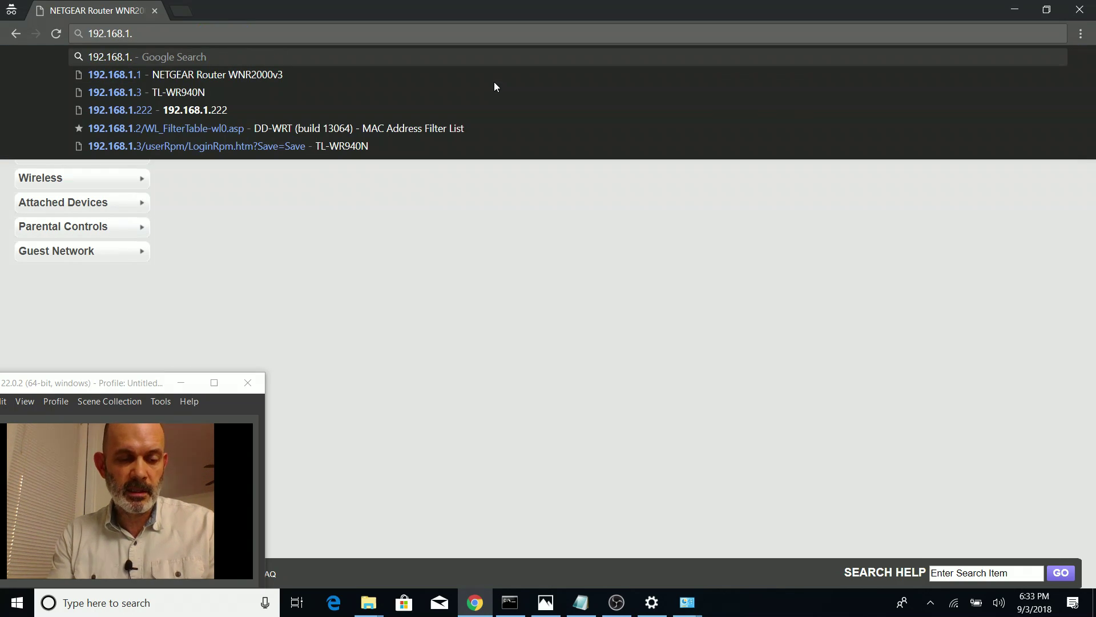
type("2")
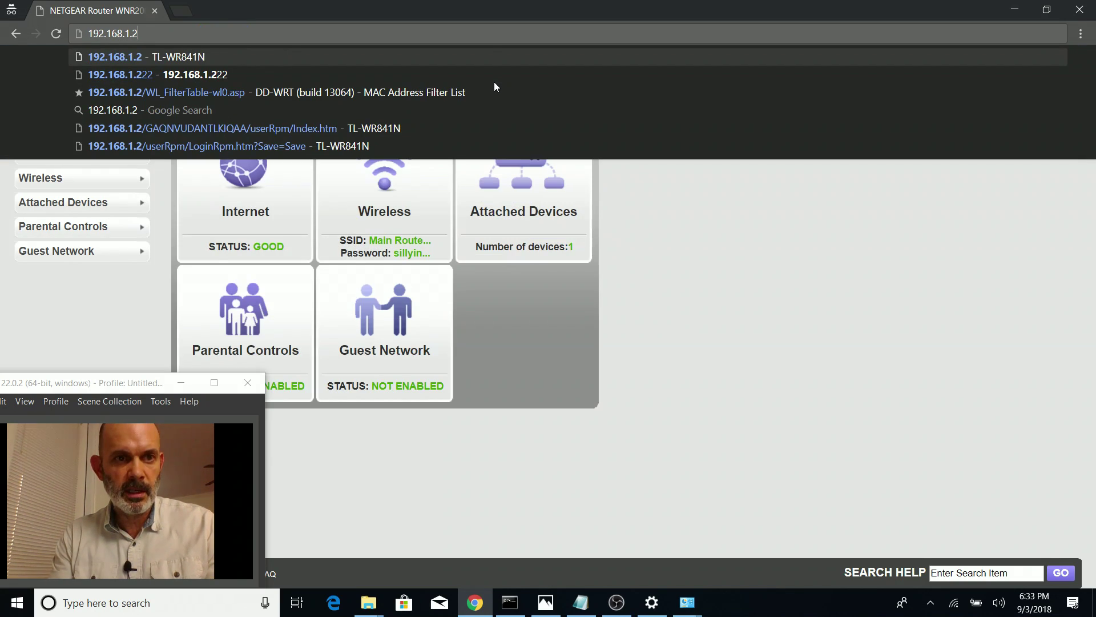
key("Return")
type("a")
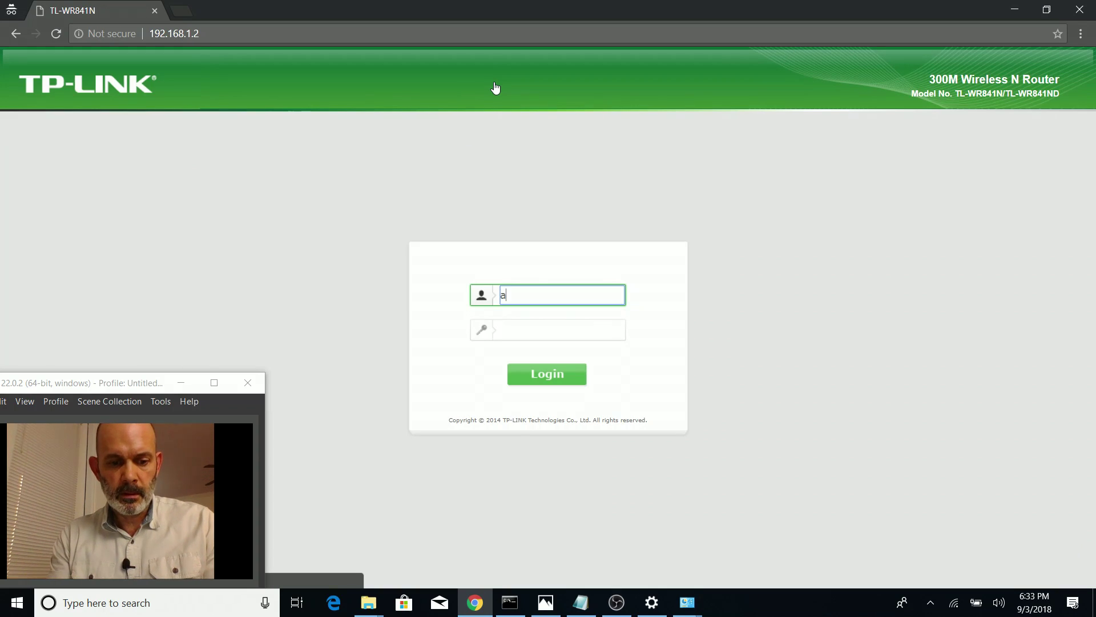
type("dmin")
key("Tab")
type("admin")
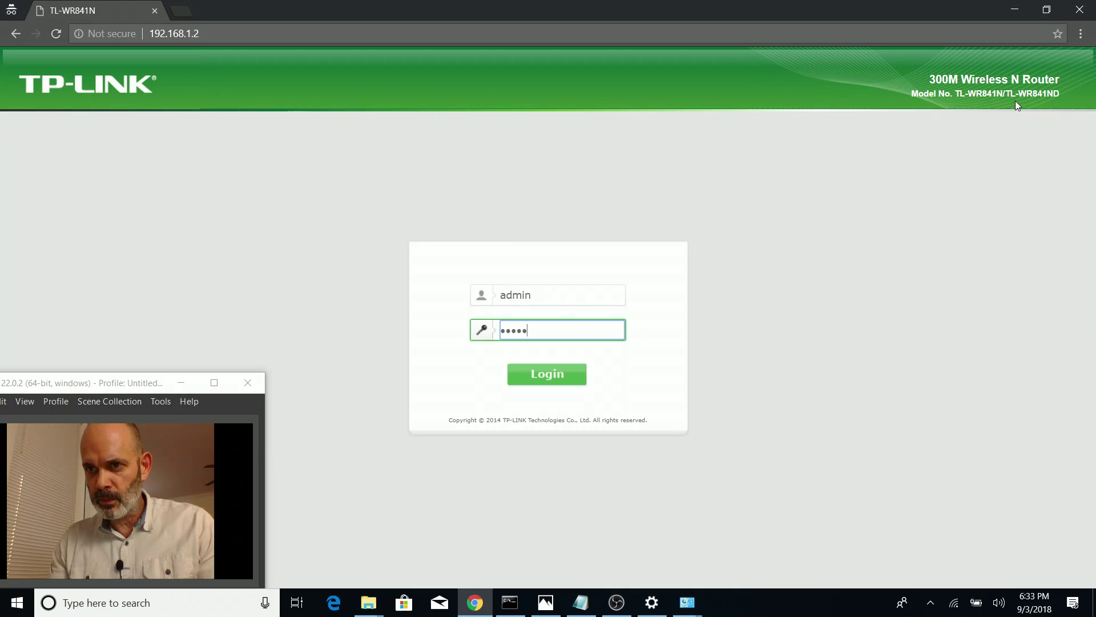
left_click(547, 376)
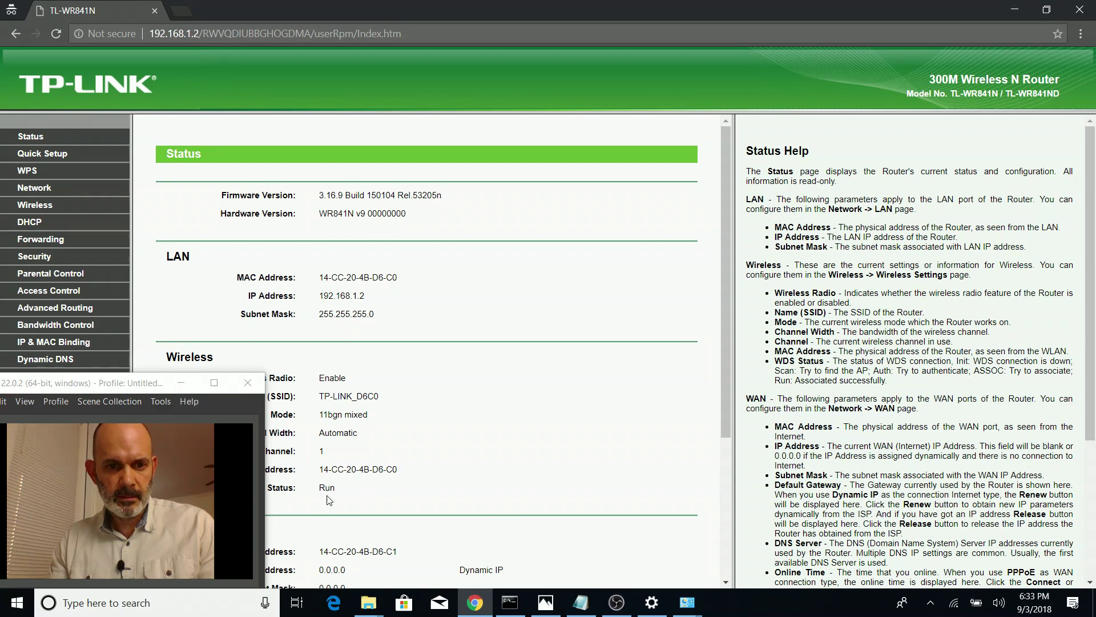
Open Google in a new browser tab
left_click_drag(144, 391, 942, 415)
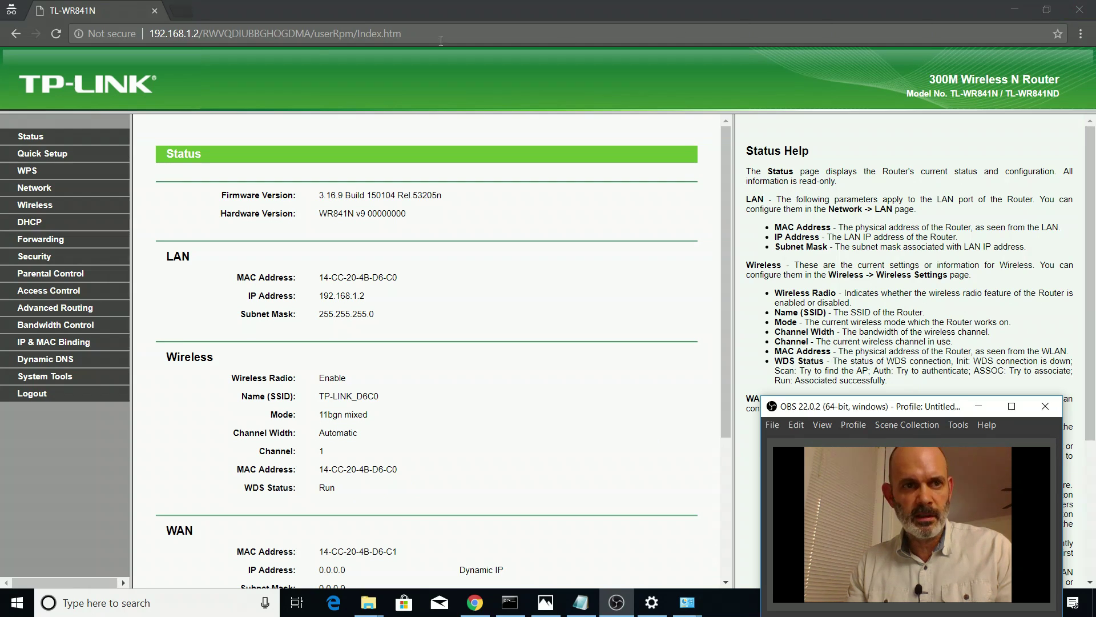
left_click(186, 11)
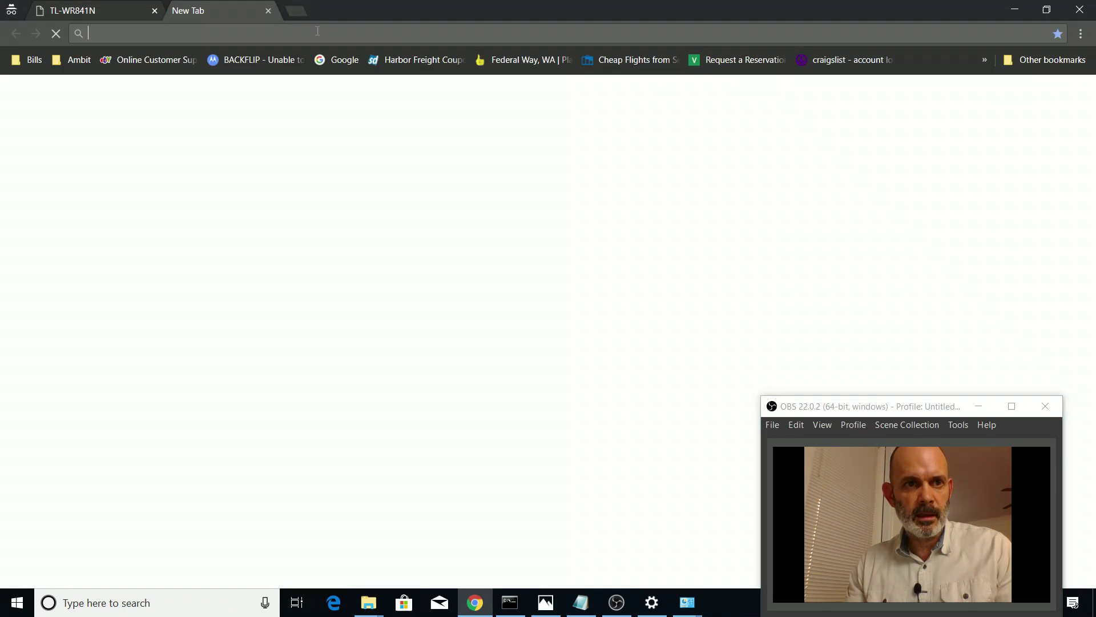
left_click(345, 59)
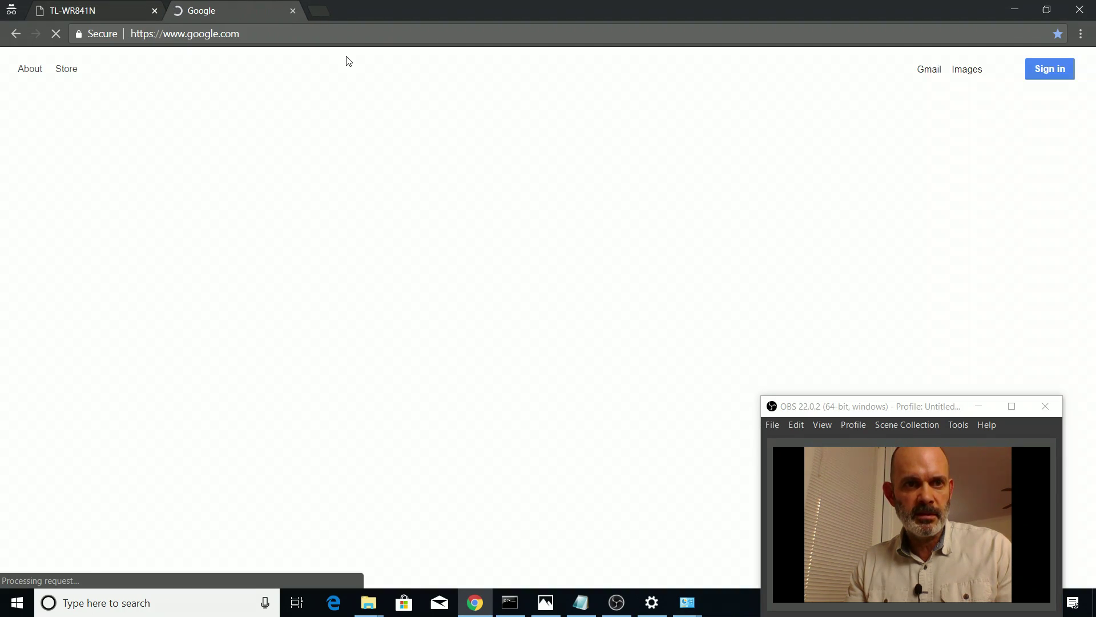
Back on the TL-WR841N tab, start changing the address to end in 3
left_click(116, 12)
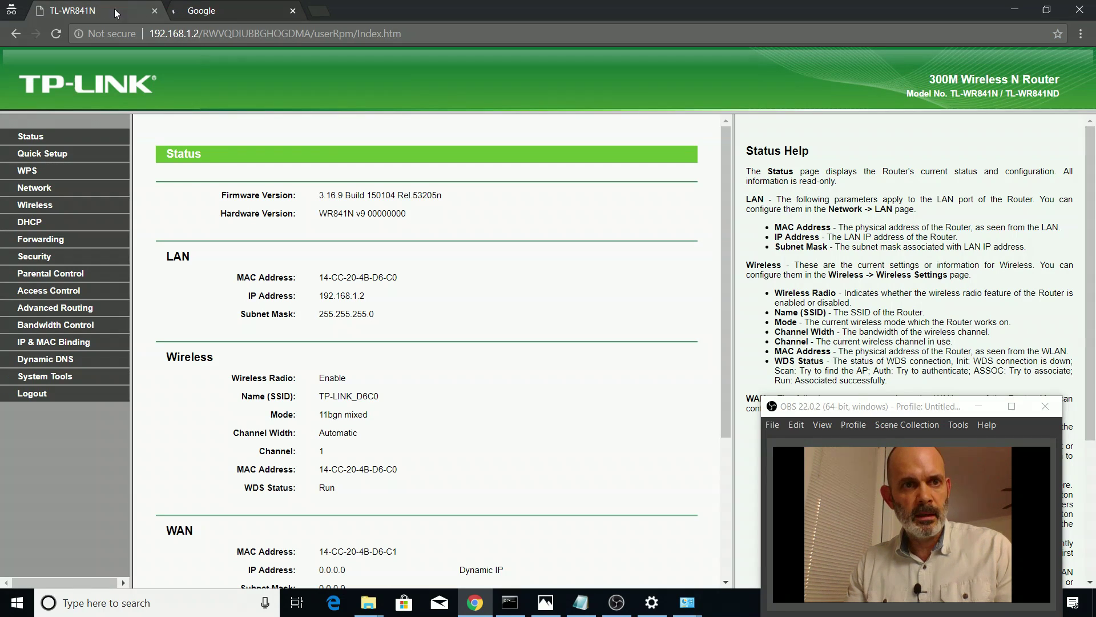
left_click_drag(195, 35, 939, 134)
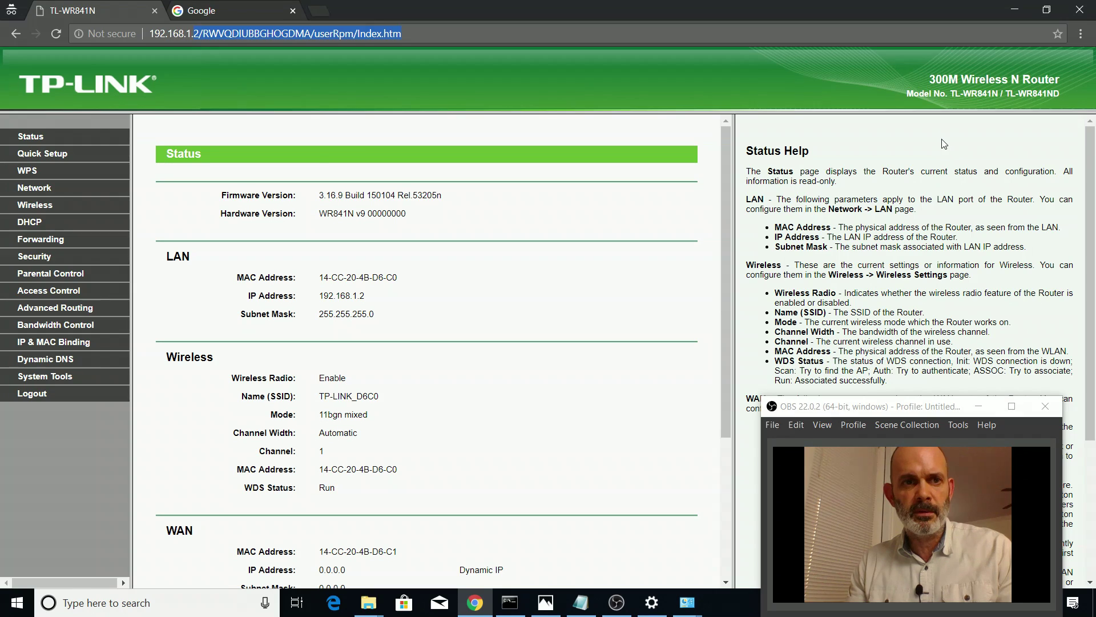
type("3")
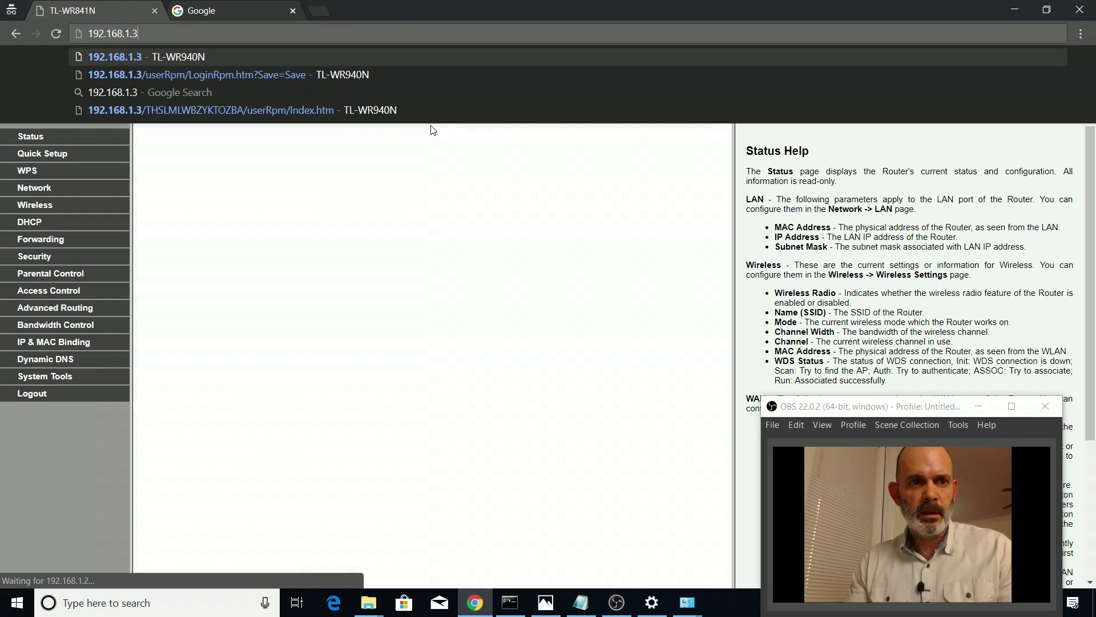
Load 192.168.1.3 and log in to the TL-WR940N with the admin username and password
left_click(220, 56)
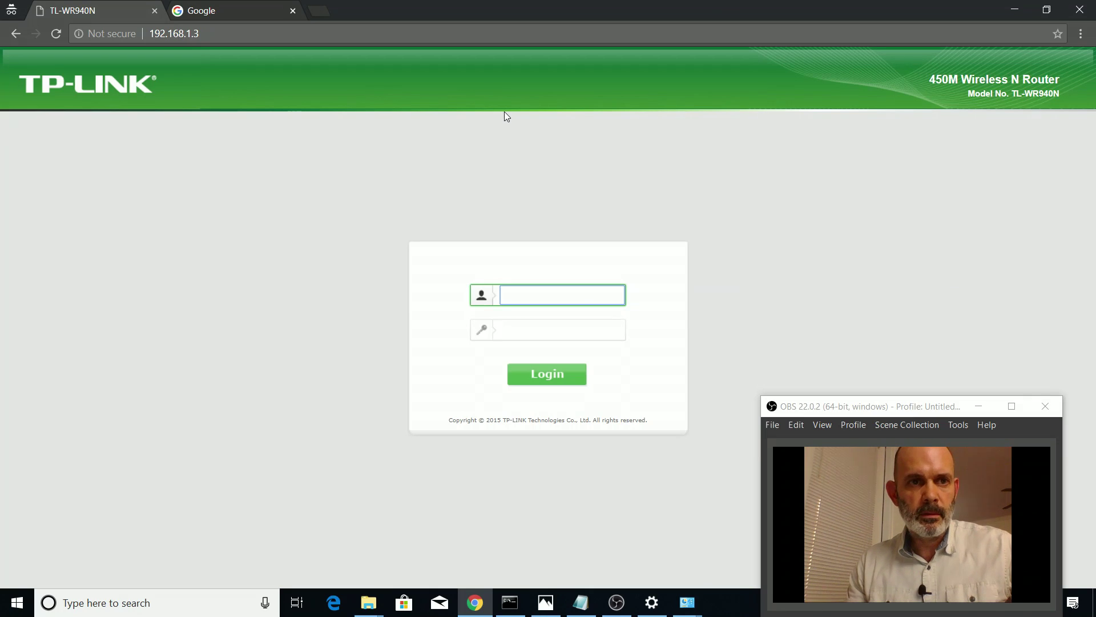
type("admin")
left_click(587, 326)
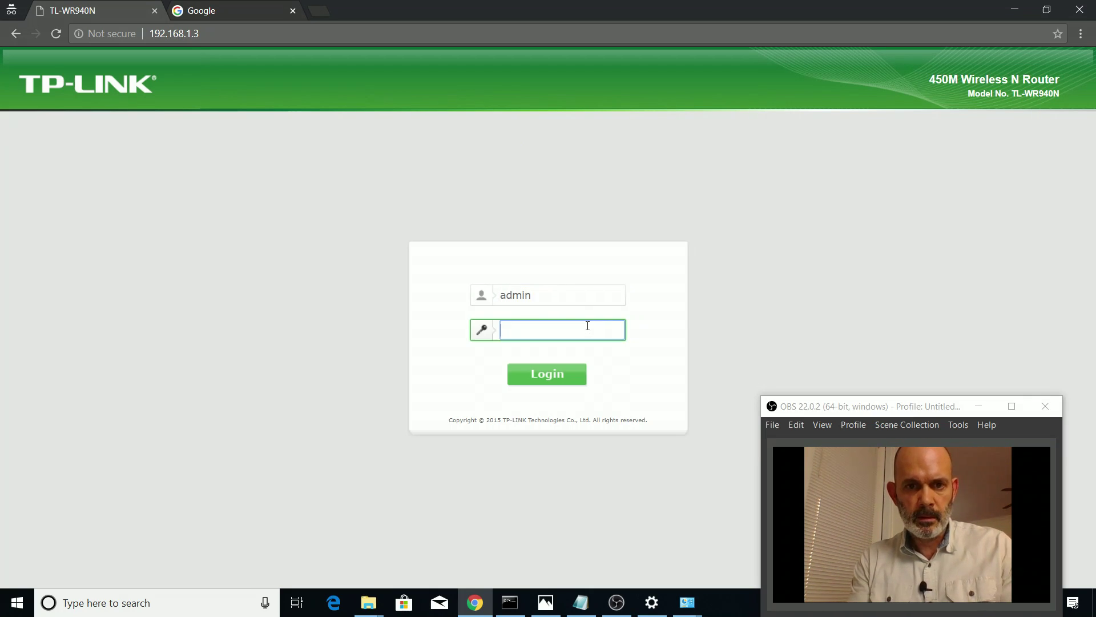
type("admin")
key("Return")
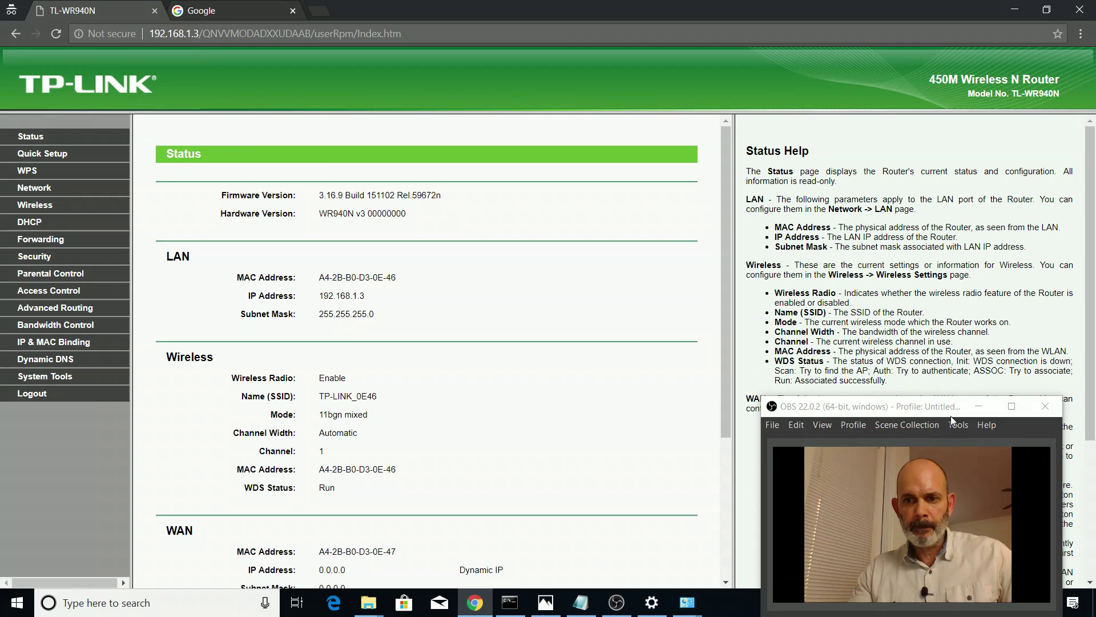
left_click_drag(951, 411, 780, 364)
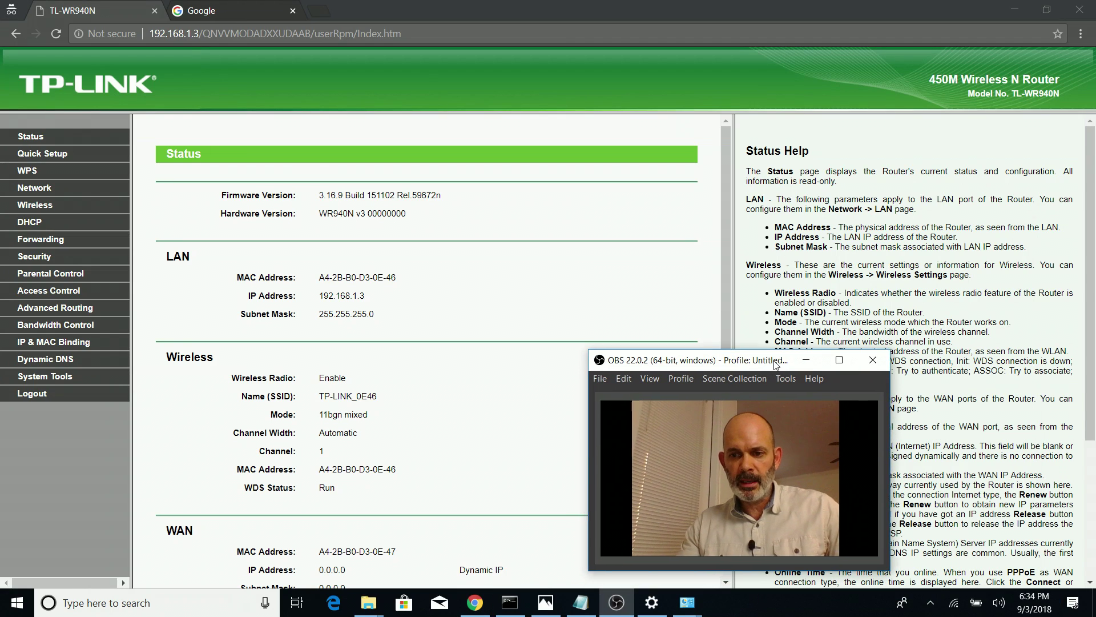
Forget the saved TP-LINK_0E46 Wi-Fi network
left_click(954, 604)
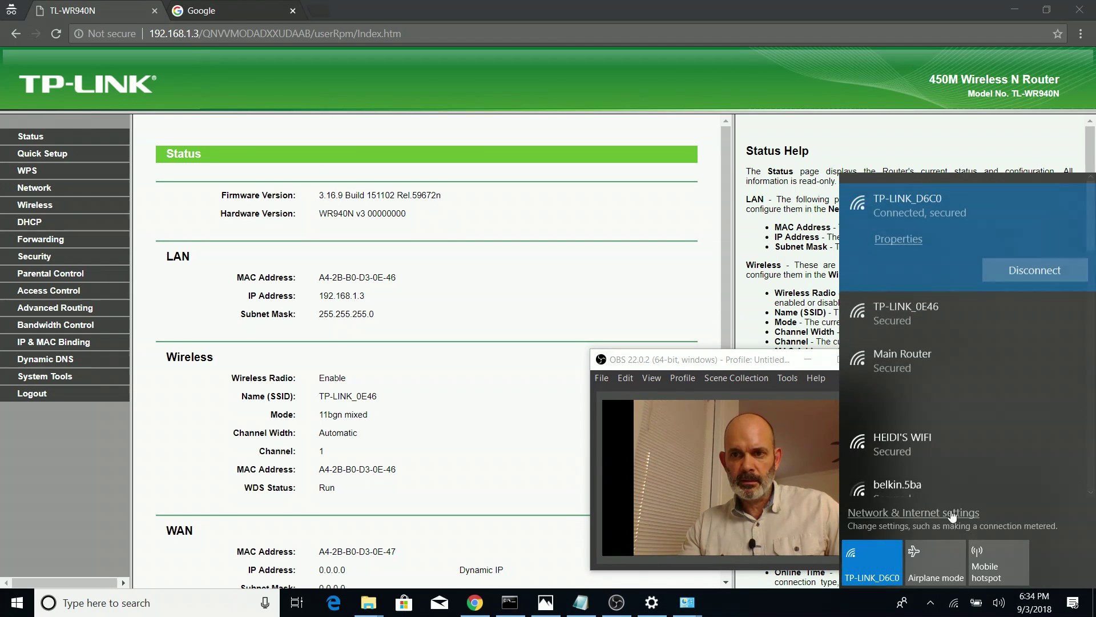
right_click(961, 314)
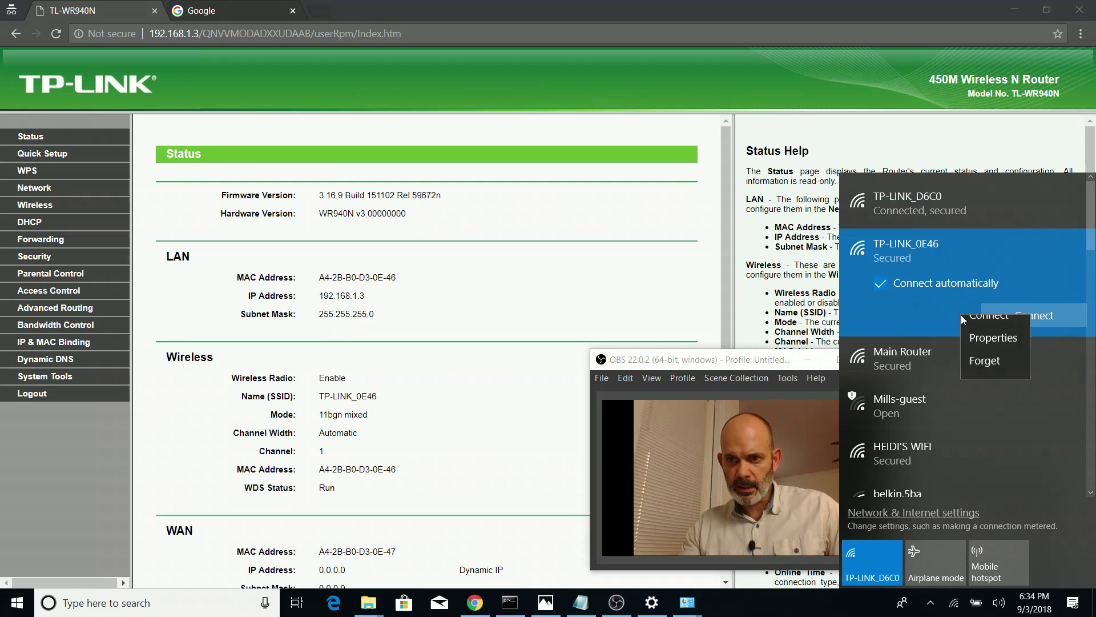
left_click(986, 376)
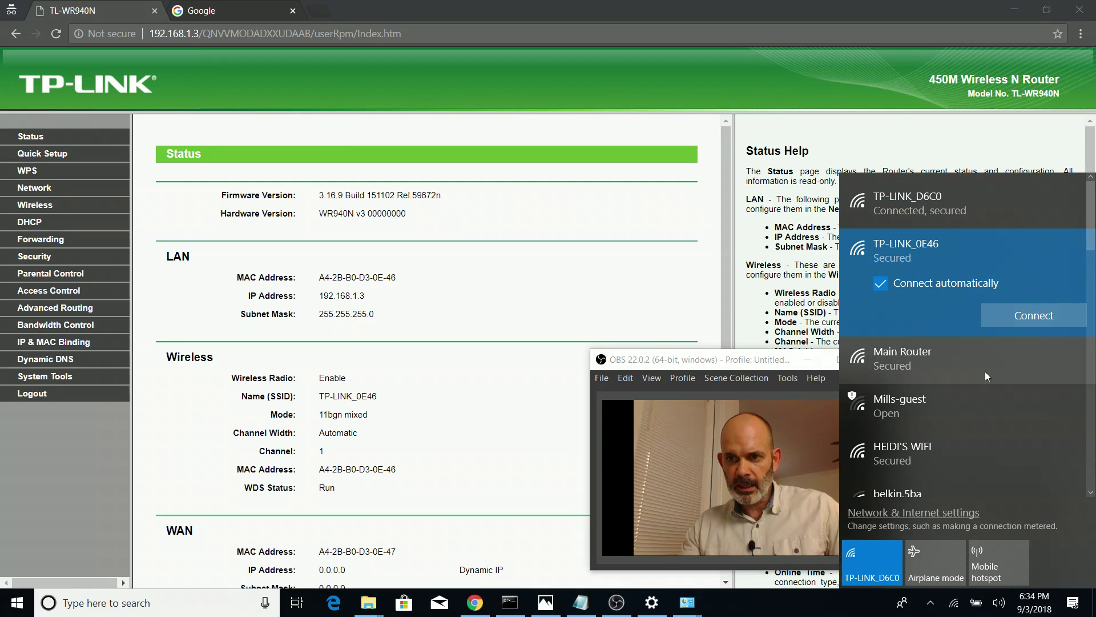
right_click(937, 307)
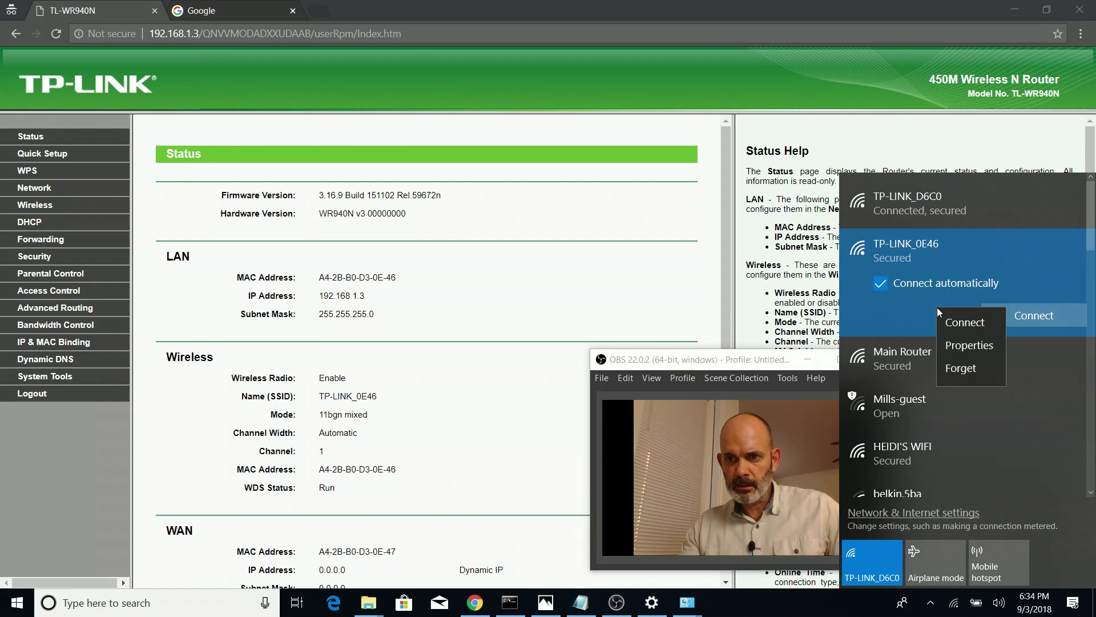
left_click(969, 367)
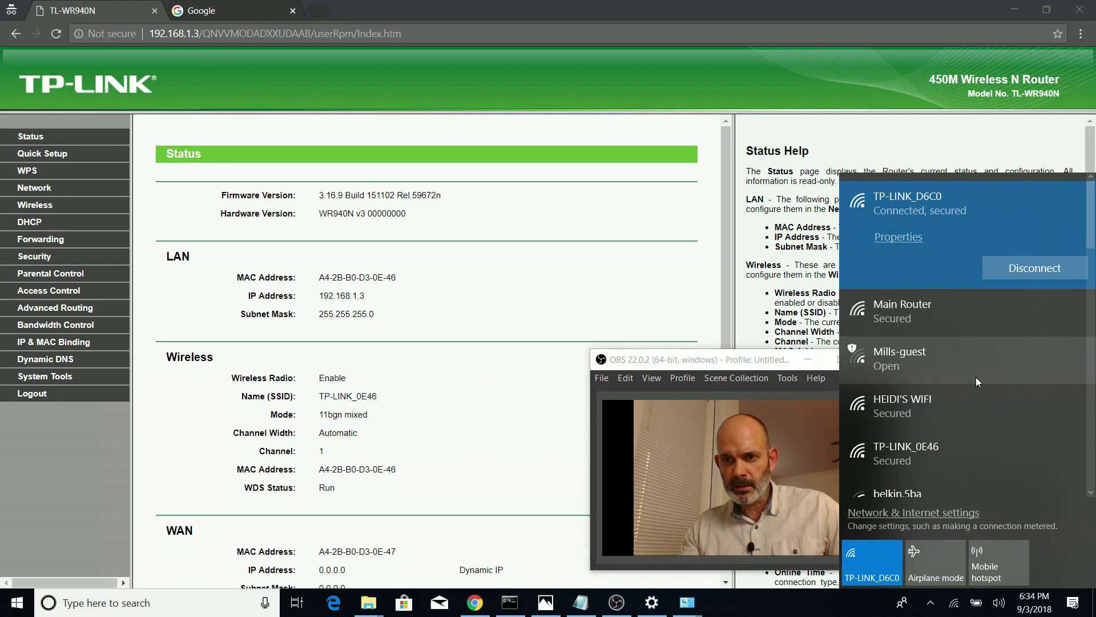
Start connecting to TP-LINK_0E46 and bring the Notepad router notes forward
scroll(951, 378, "down", 3)
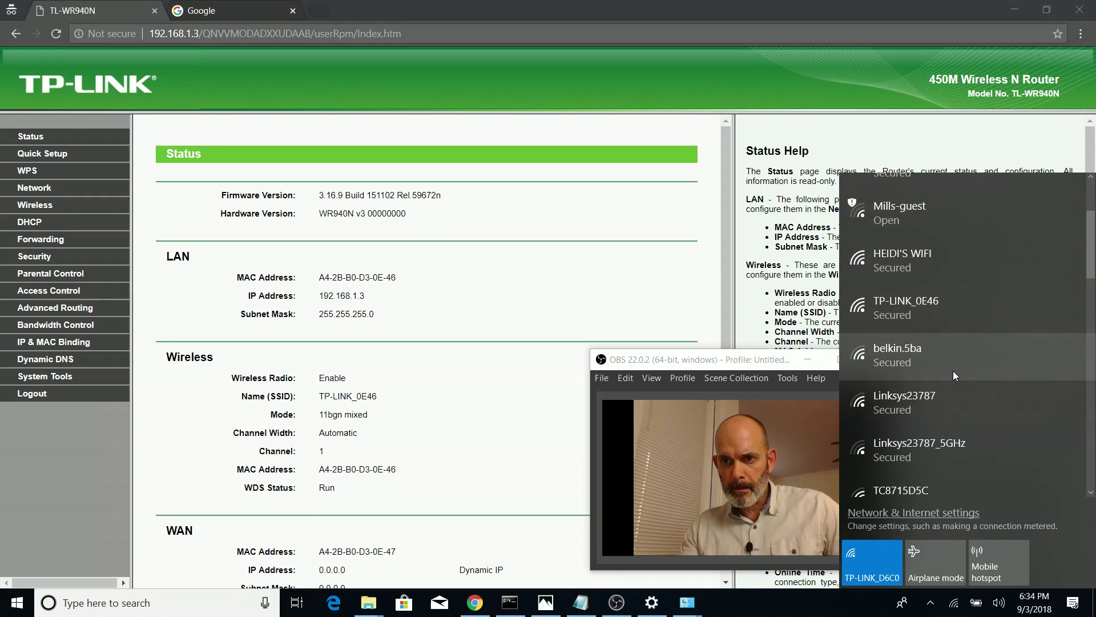
left_click(970, 307)
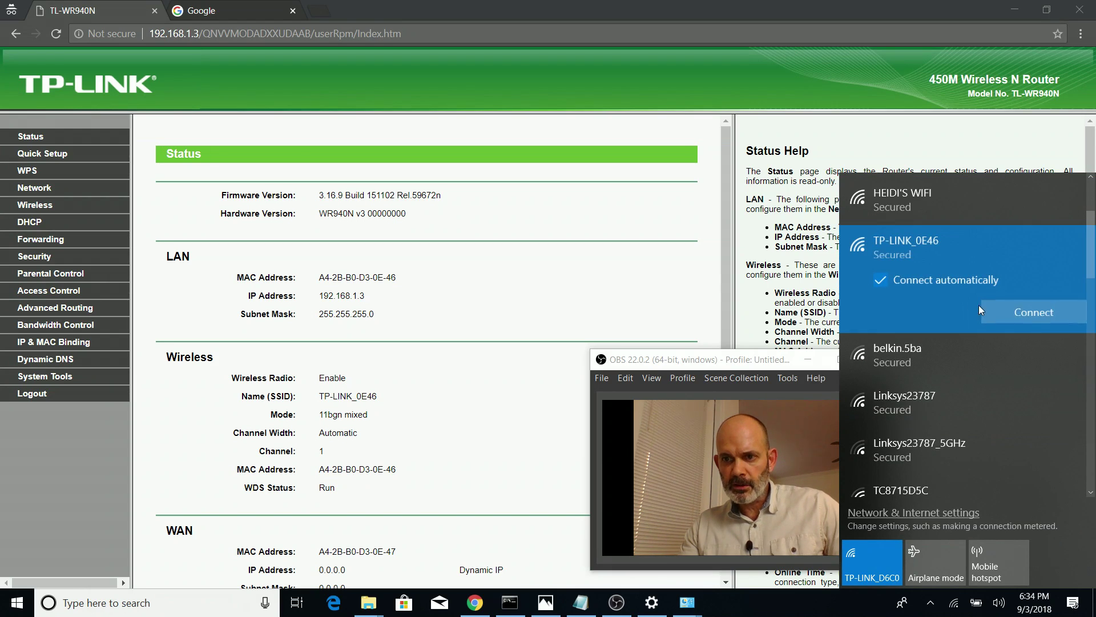
left_click(1051, 314)
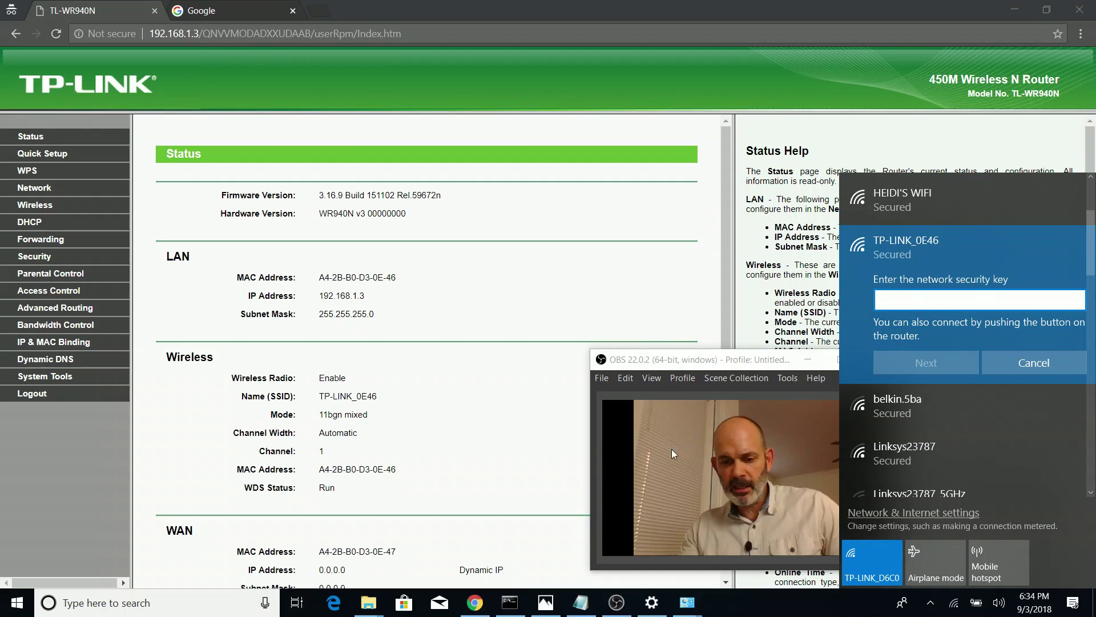
left_click(553, 603)
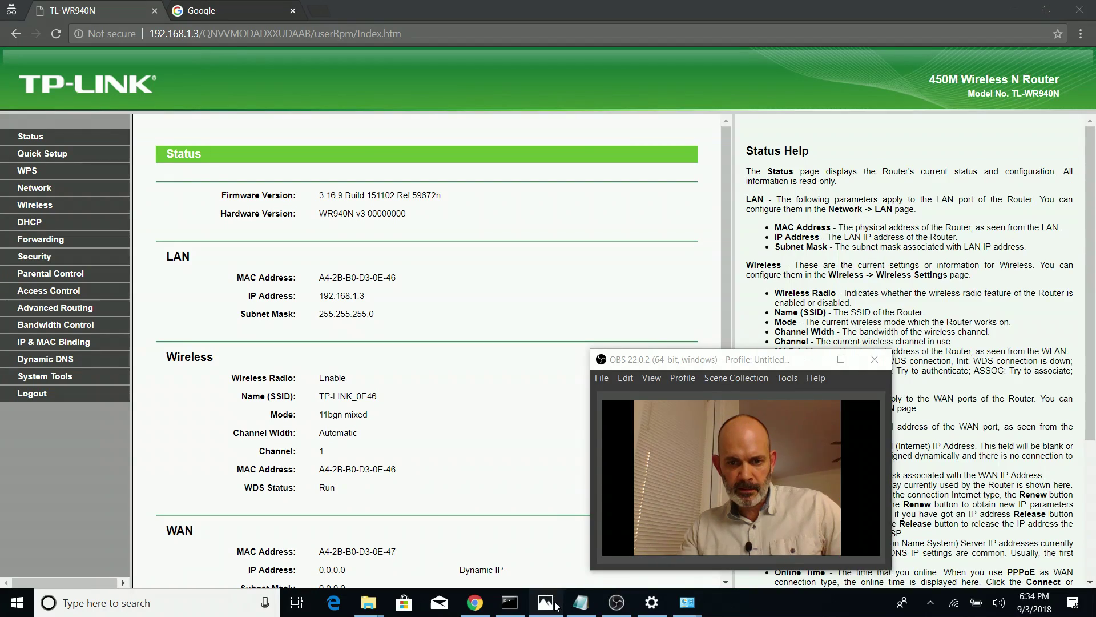
left_click(551, 603)
left_click(581, 602)
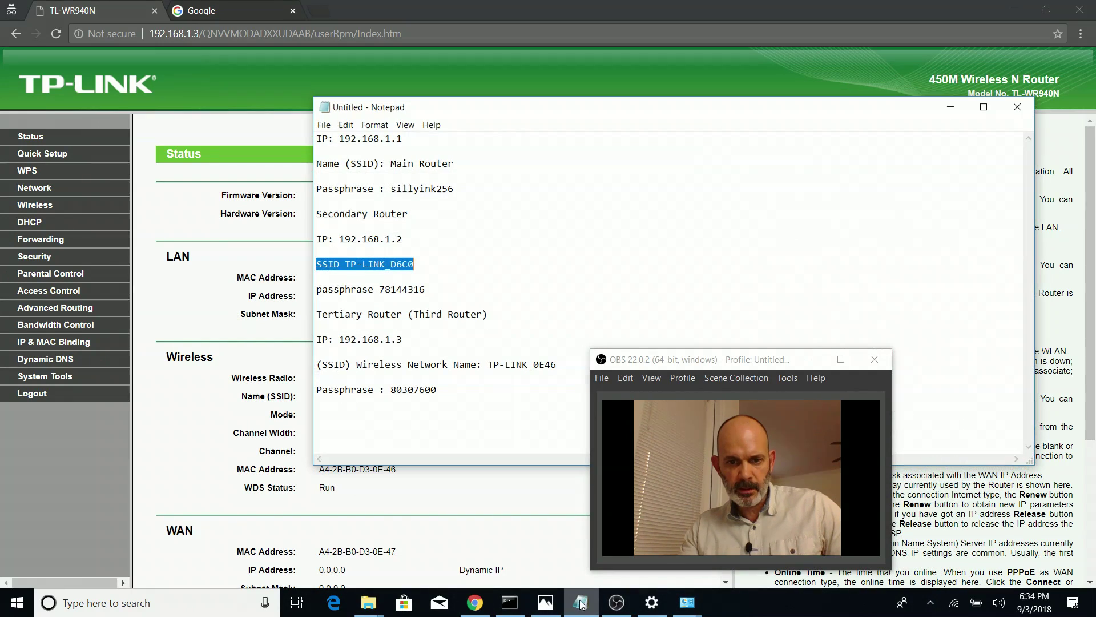
Copy the third router's passphrase from the Notepad notes
left_click_drag(438, 388, 398, 390)
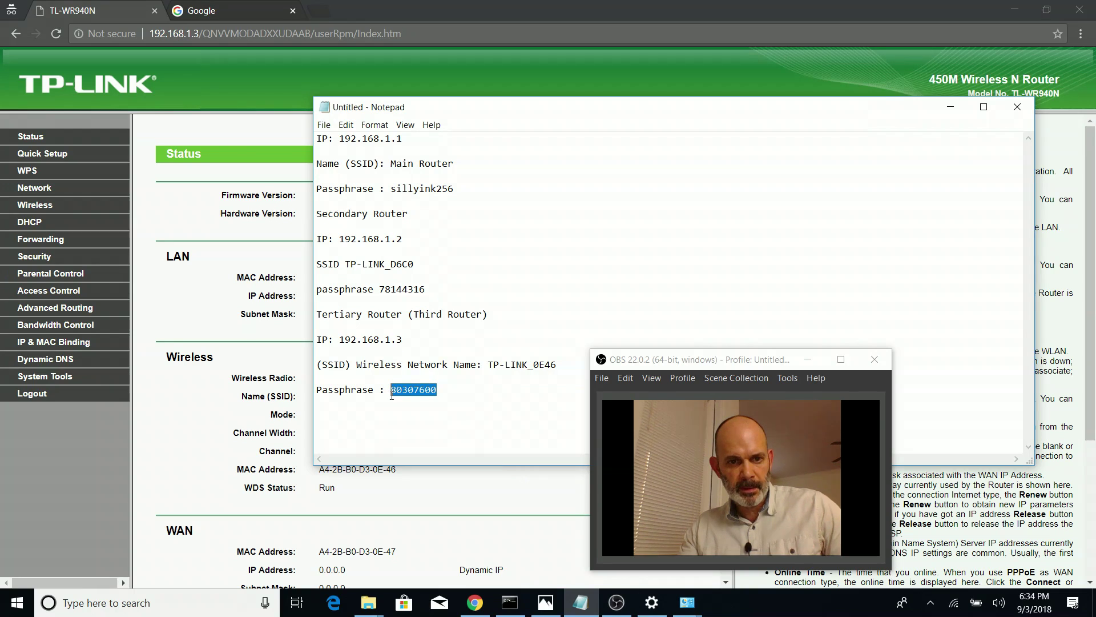
left_click(415, 395)
right_click(430, 389)
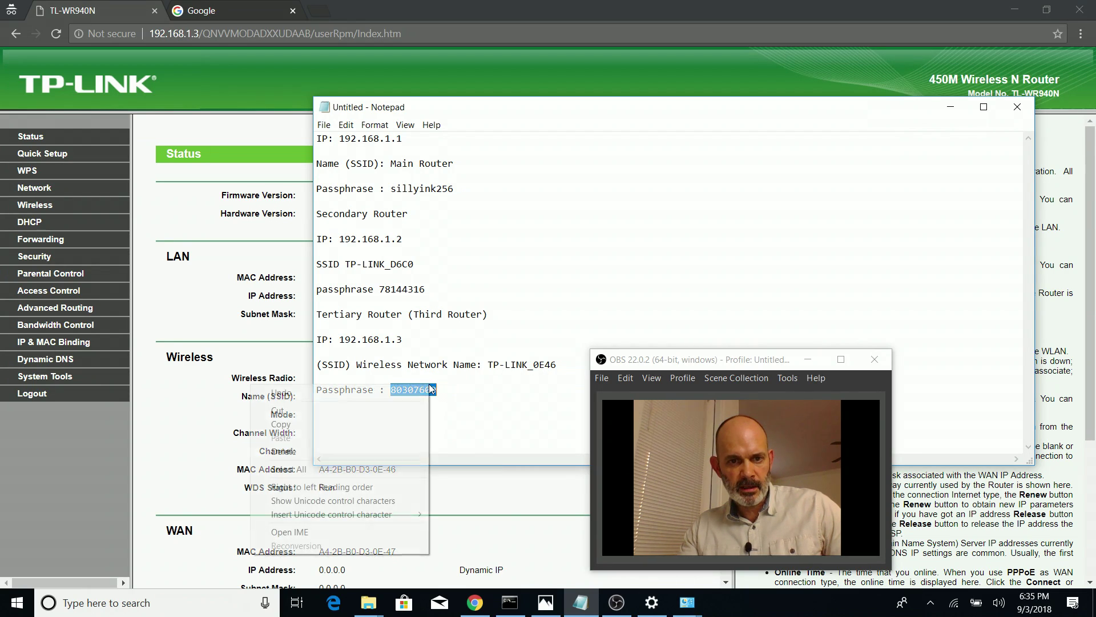
left_click(334, 428)
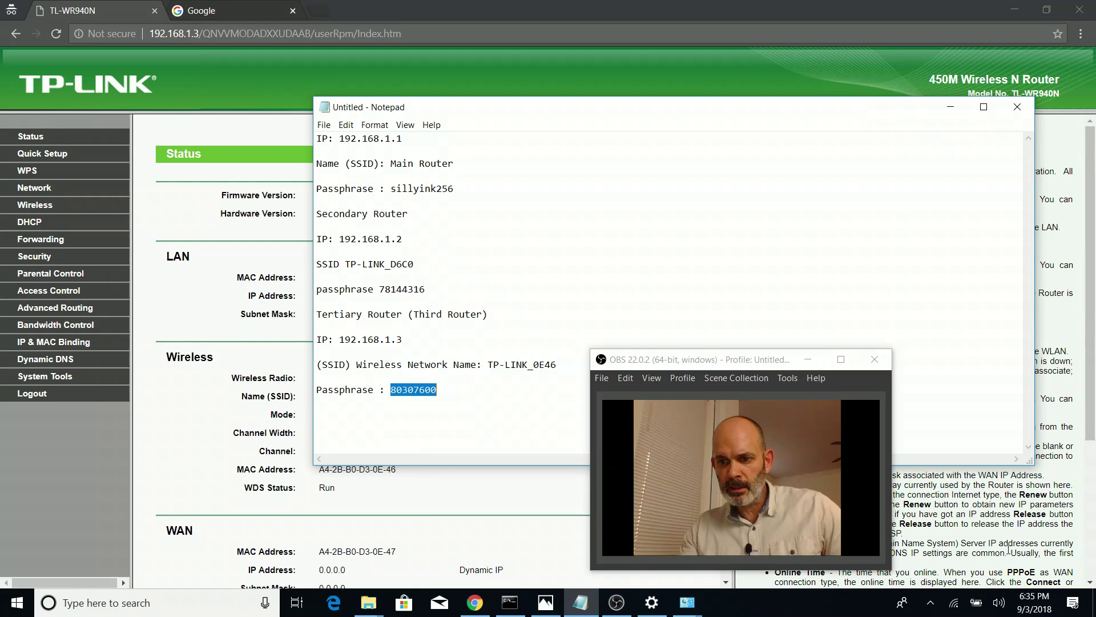
Join TP-LINK_0E46 by pasting the passphrase as the security key and verifying it
left_click(953, 602)
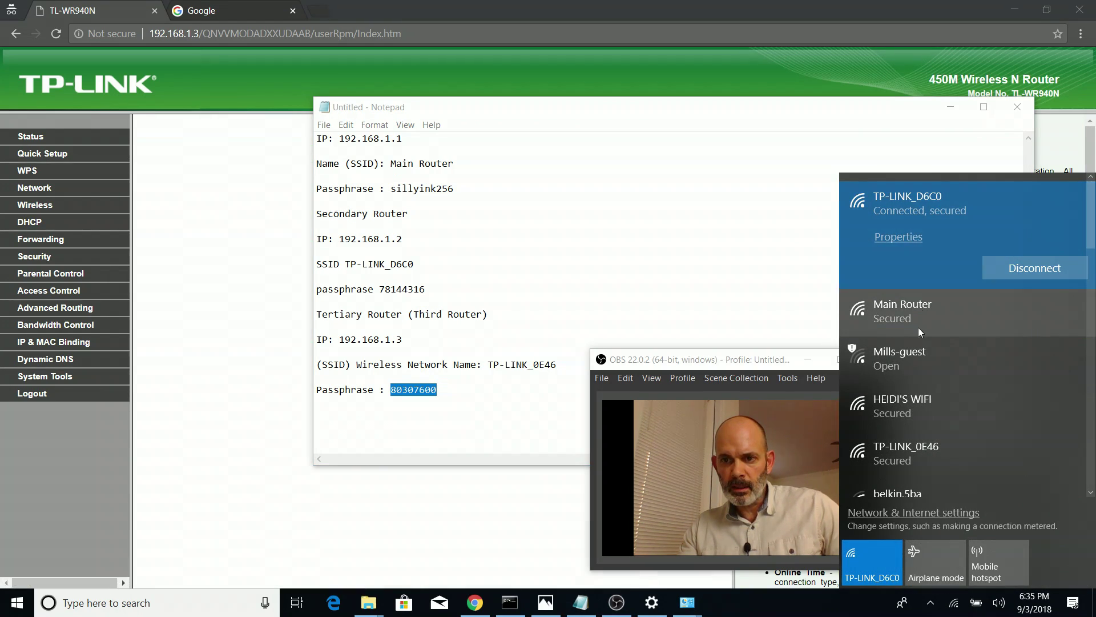
left_click(927, 447)
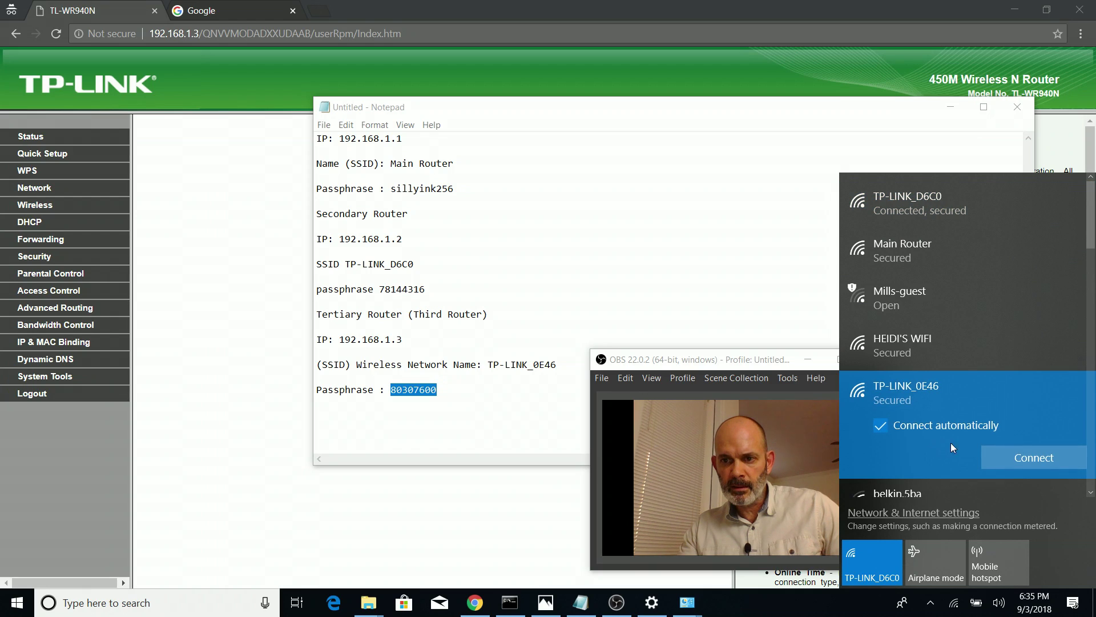
left_click(1032, 456)
right_click(957, 414)
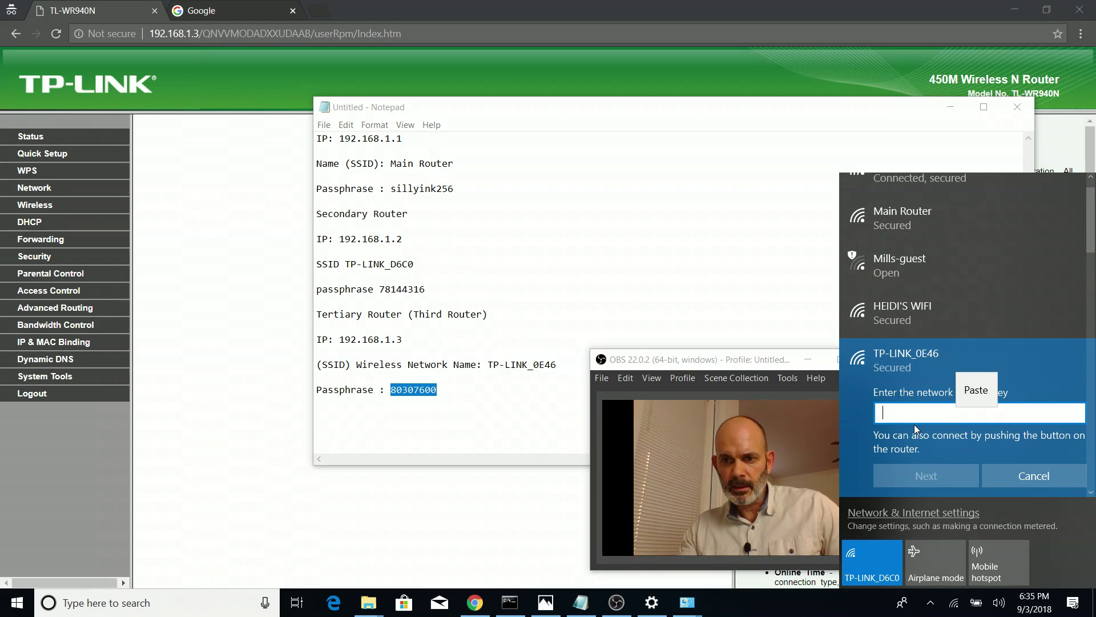
left_click(964, 382)
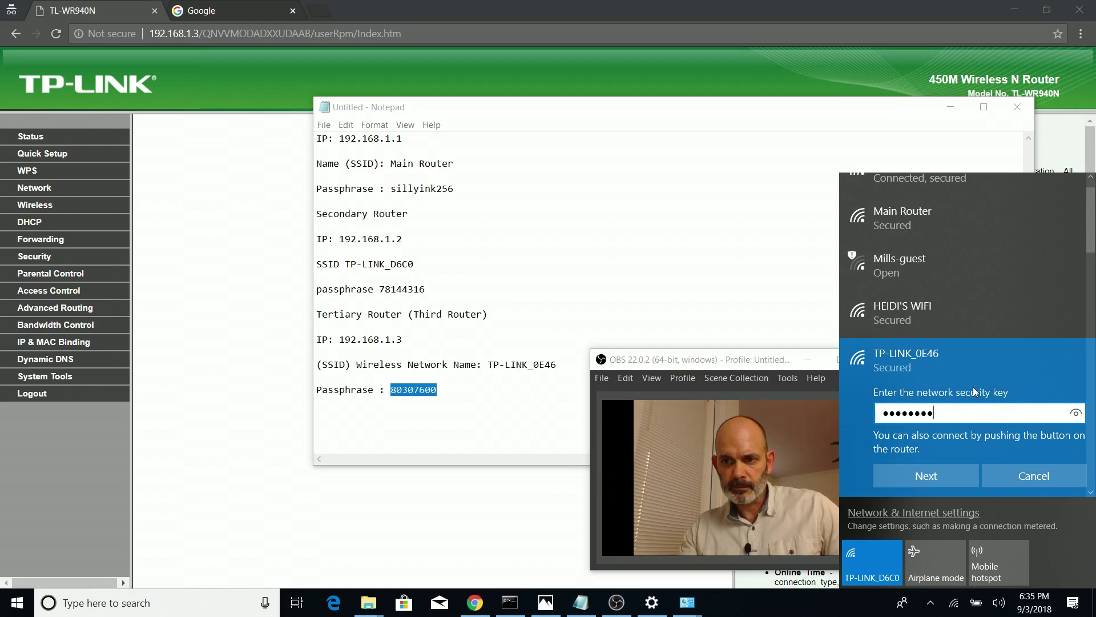
left_click(1076, 414)
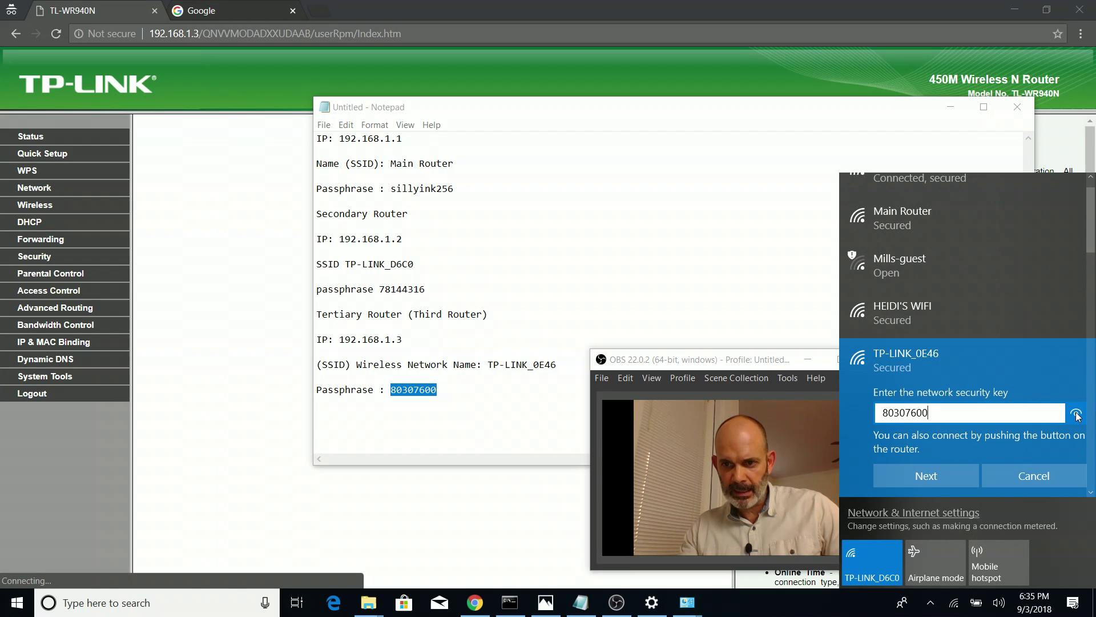
left_click(926, 475)
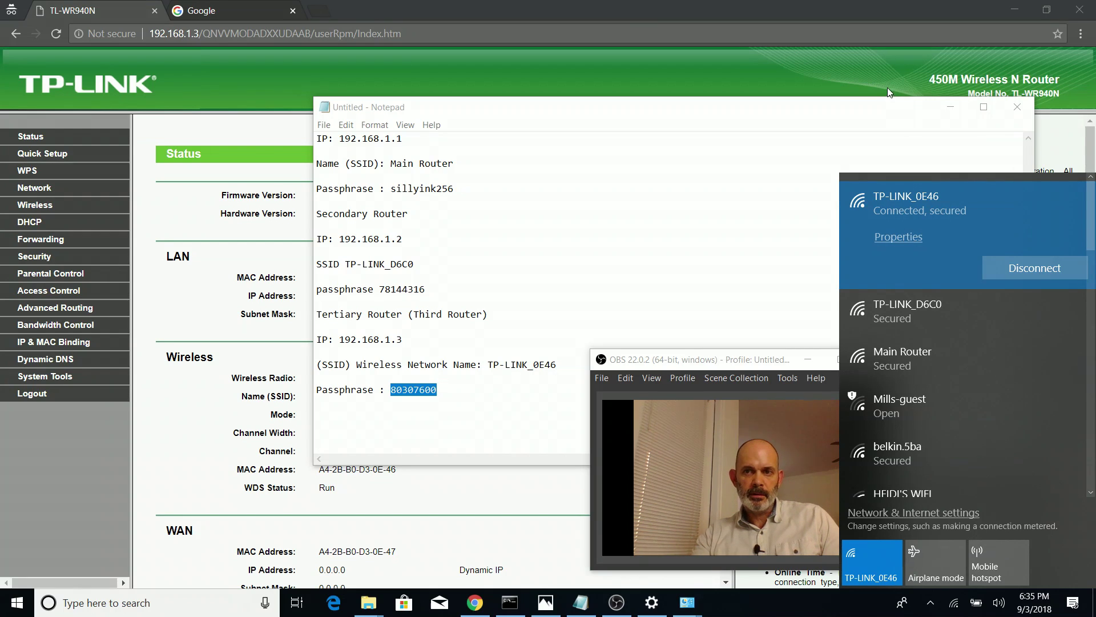
Confirm the TL-WR940N shows WDS Status Run, reload 192.168.1.3, and close Chrome
left_click(952, 107)
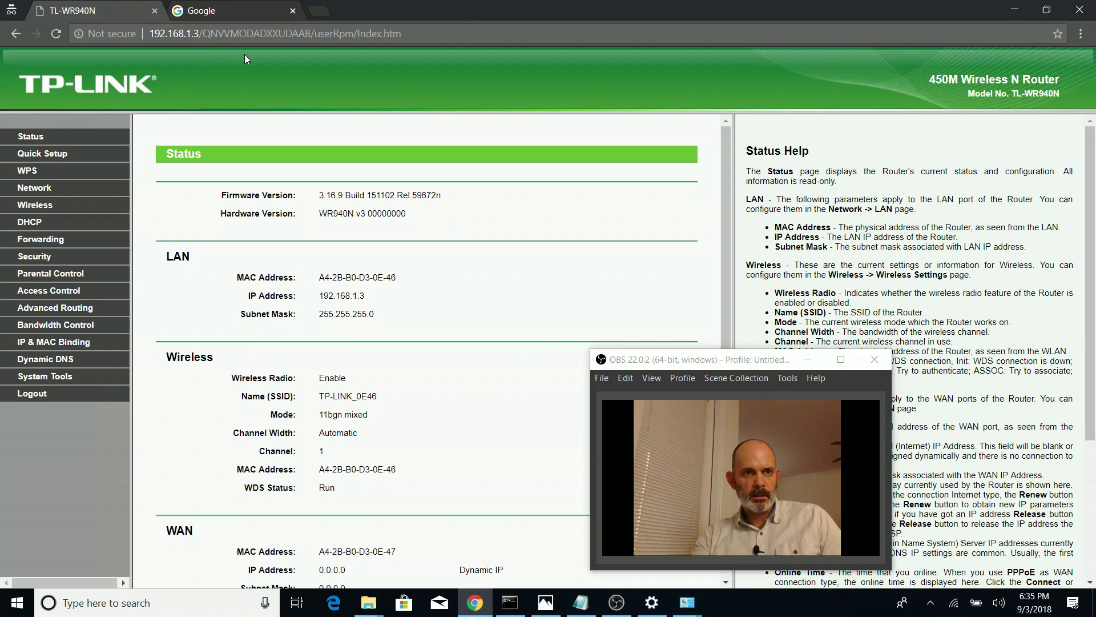
left_click_drag(201, 33, 697, 32)
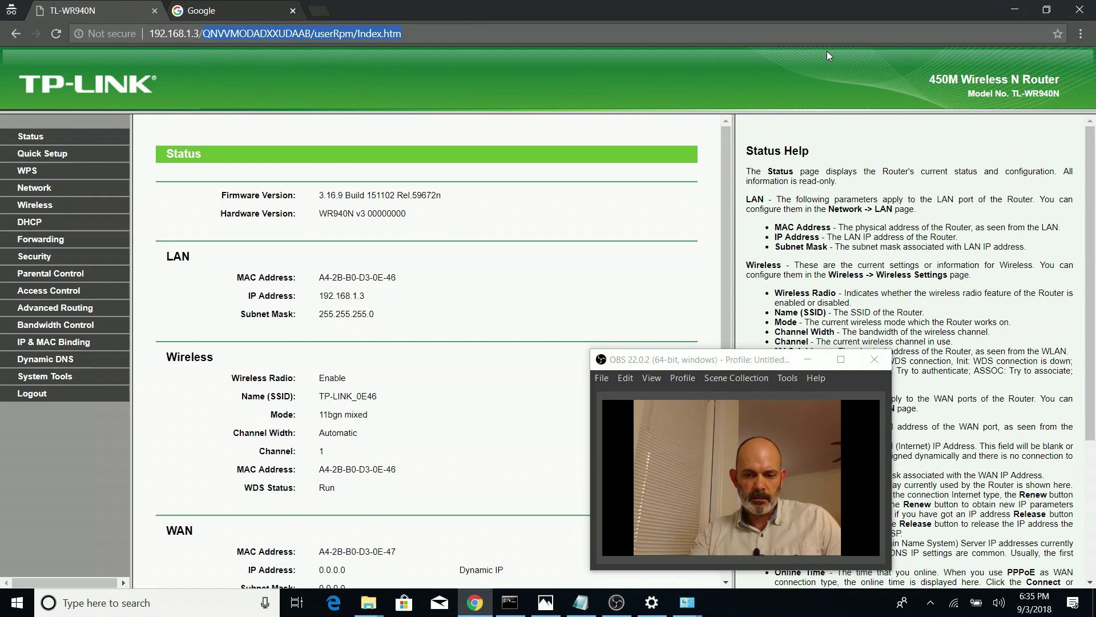
key("BackSpace")
key("Return")
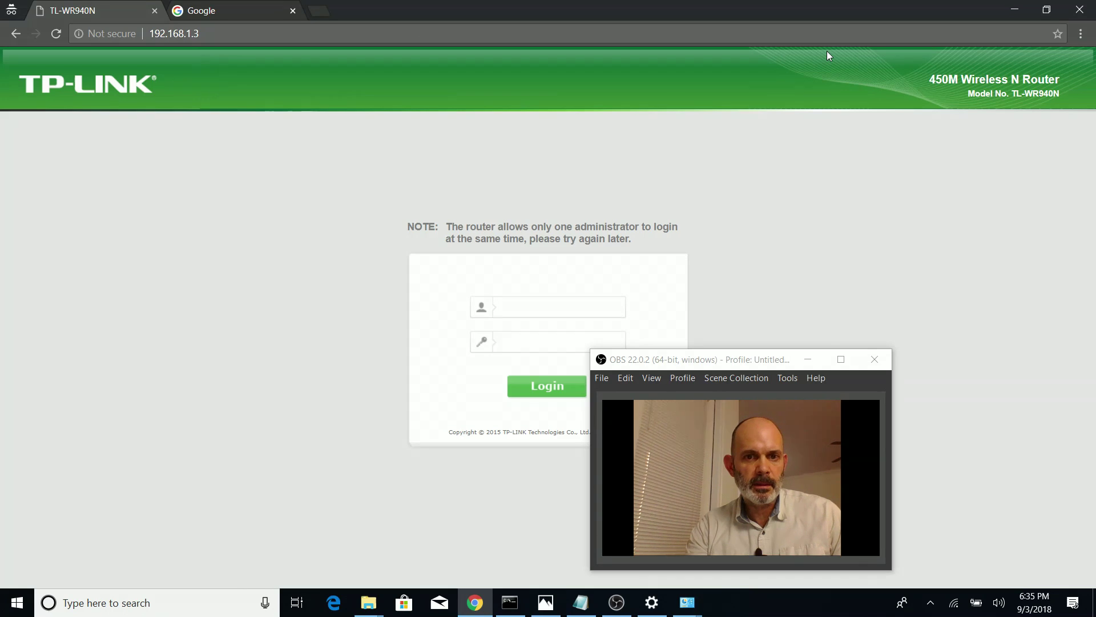
left_click(1083, 8)
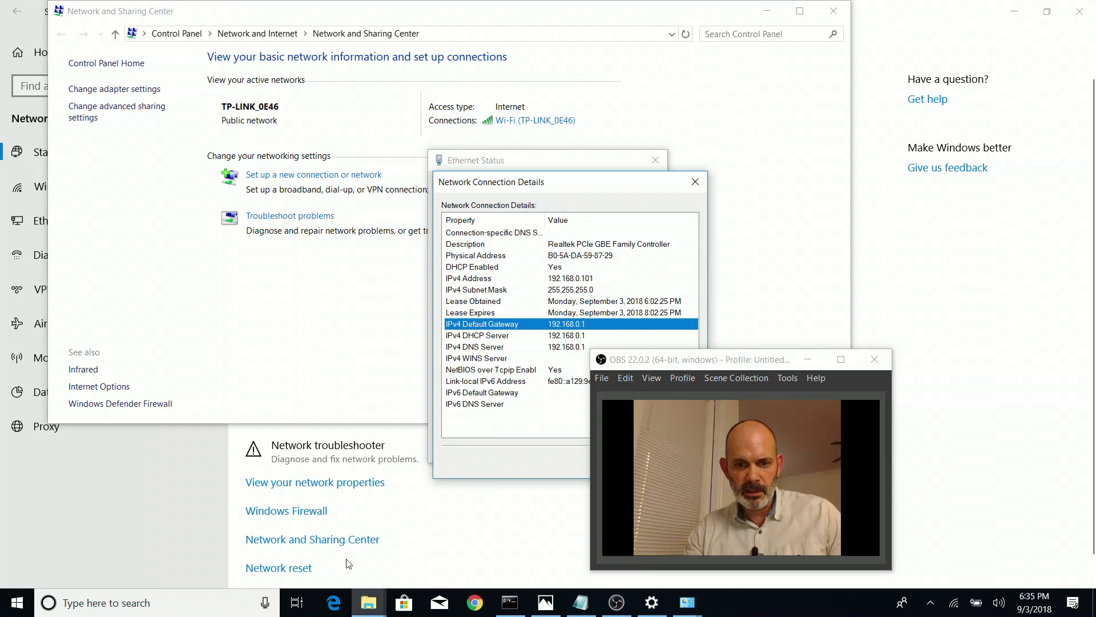
right_click(488, 603)
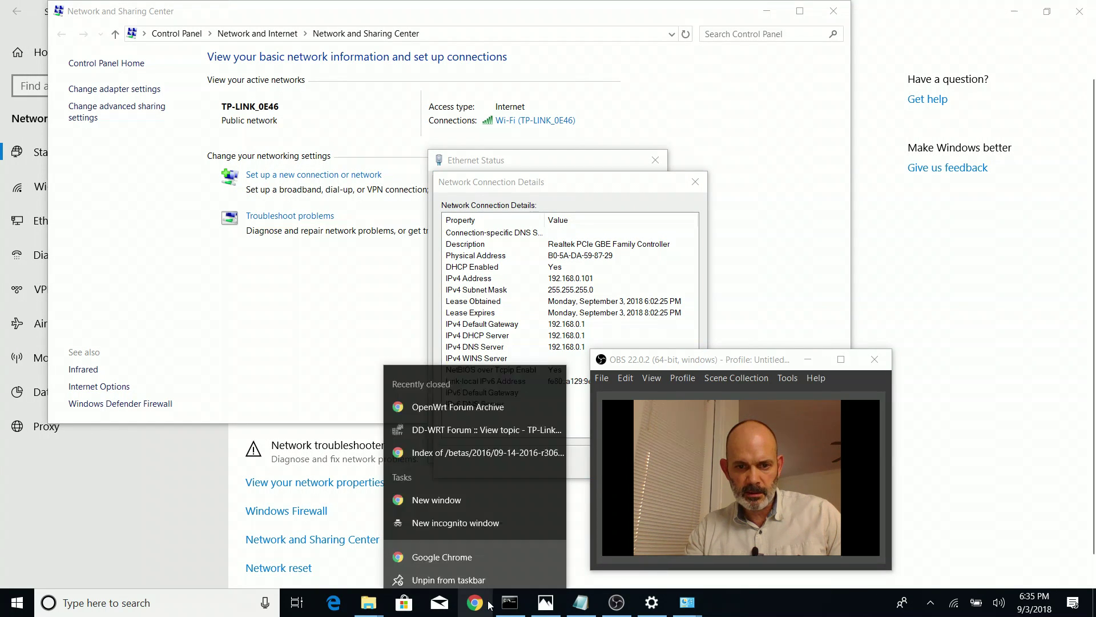
left_click(469, 517)
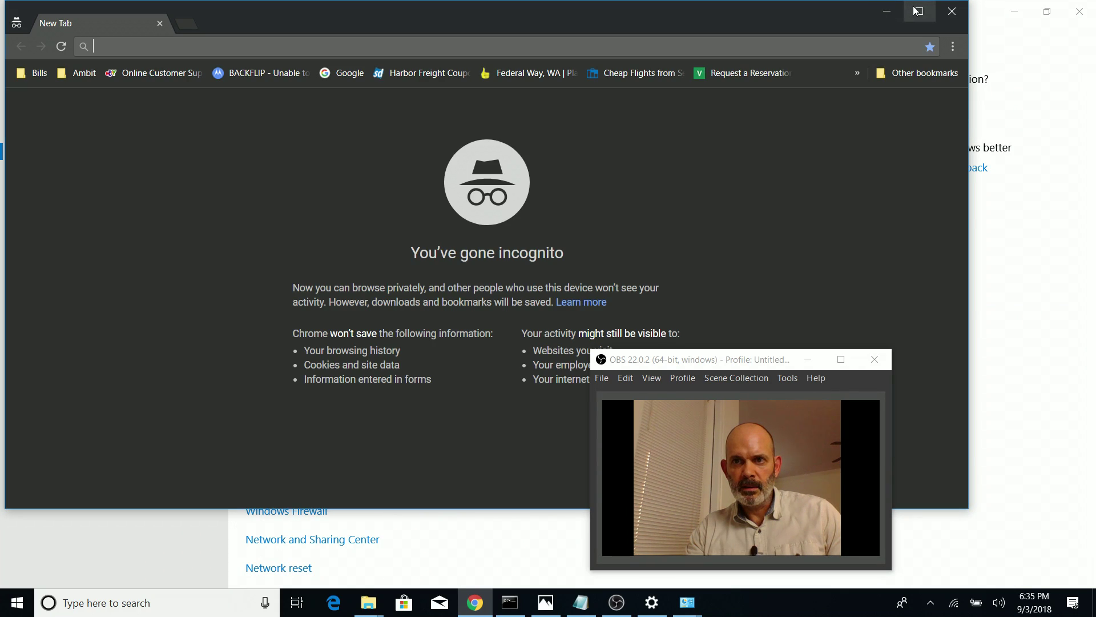
left_click(920, 10)
type("192.168.1.3")
key("Return")
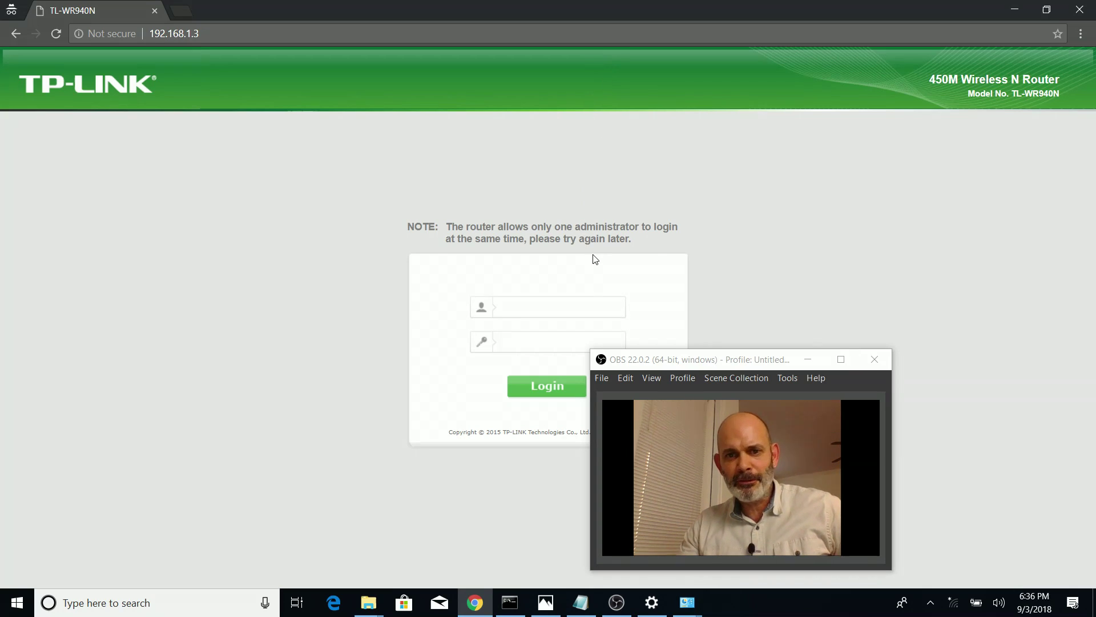
left_click_drag(701, 366, 956, 376)
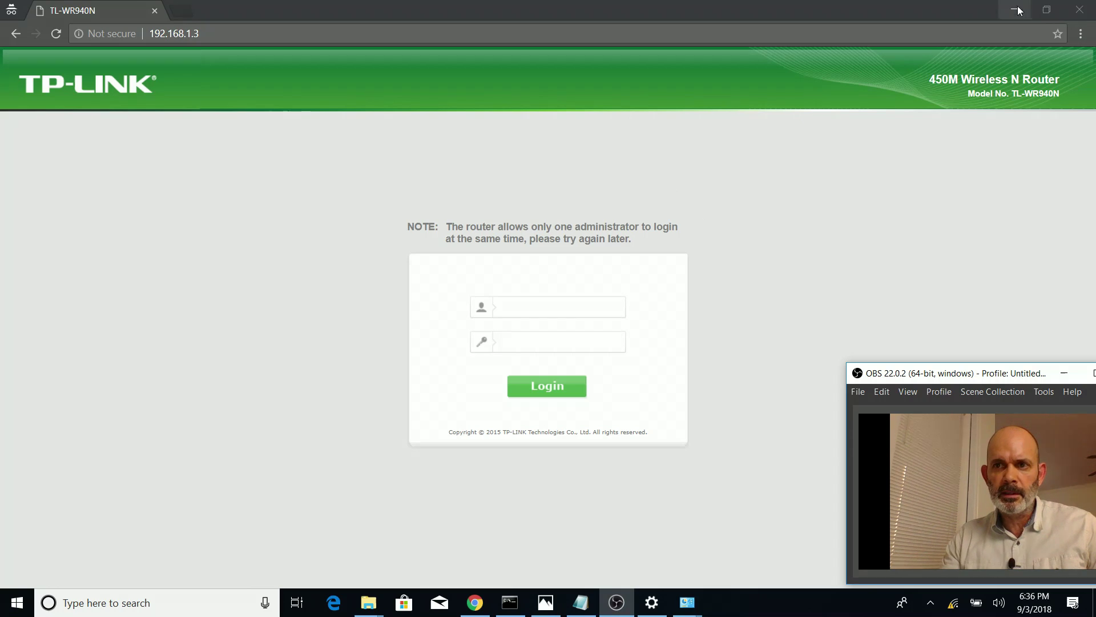
left_click(1079, 7)
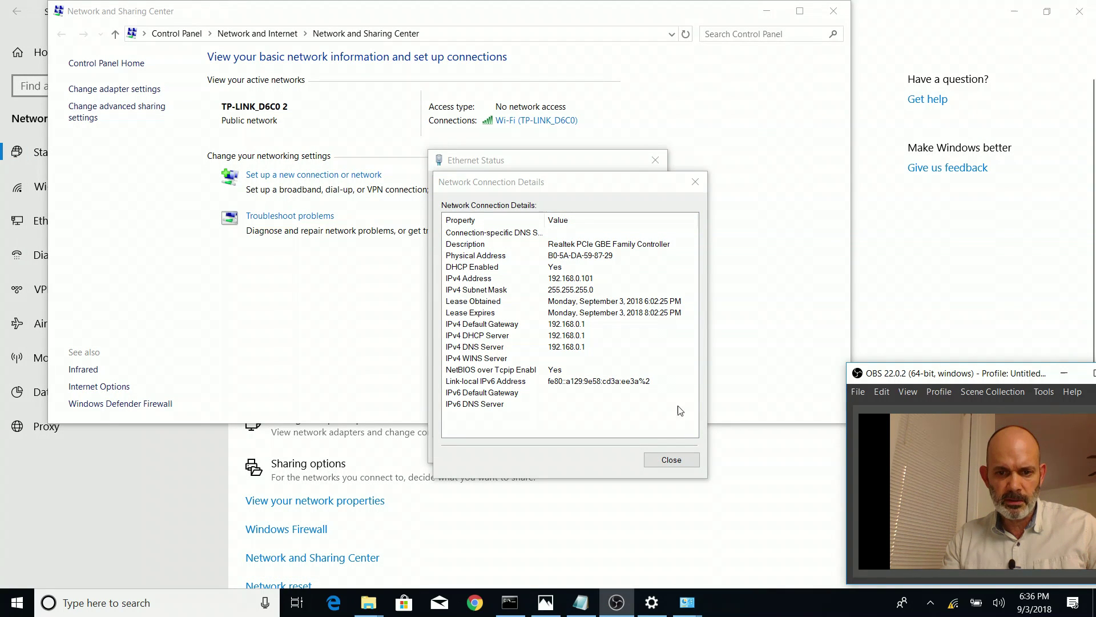
right_click(475, 609)
left_click(455, 514)
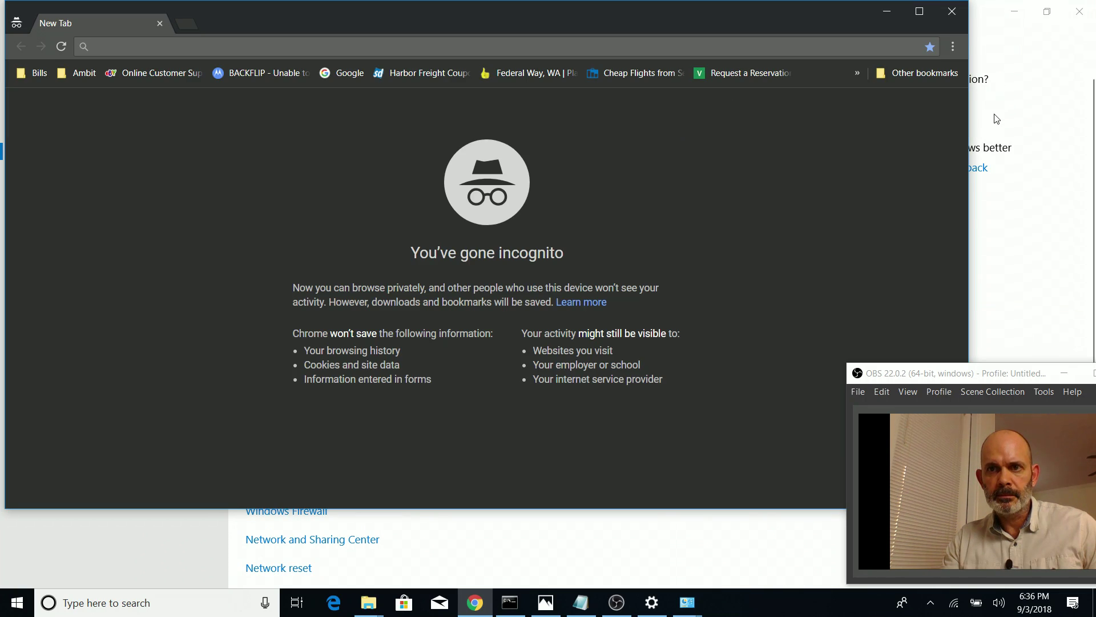
Maximize the incognito window and confirm the laptop is connected to TP-LINK_0E46
left_click(923, 12)
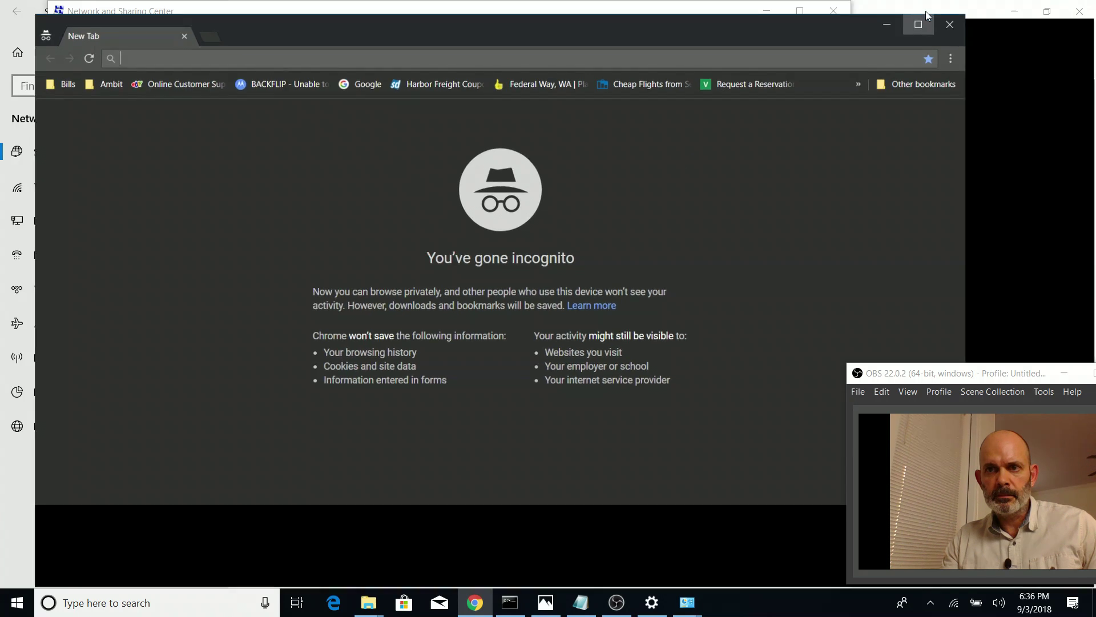
left_click(953, 604)
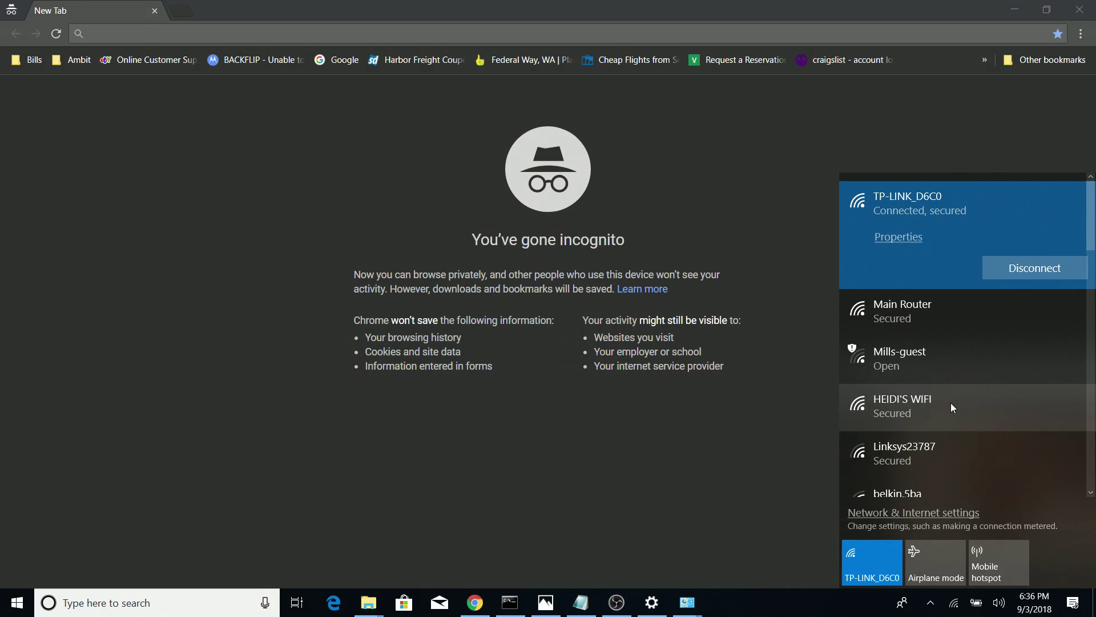
scroll(953, 411, "down", 2)
scroll(957, 402, "down", 3)
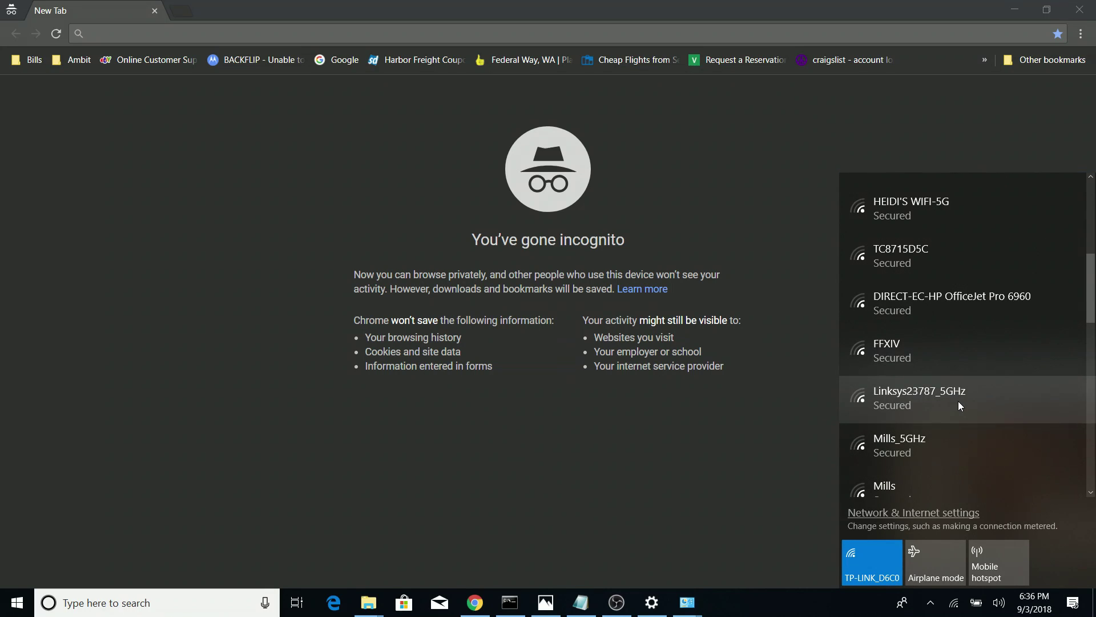
scroll(952, 414, "up", 3)
scroll(954, 420, "up", 3)
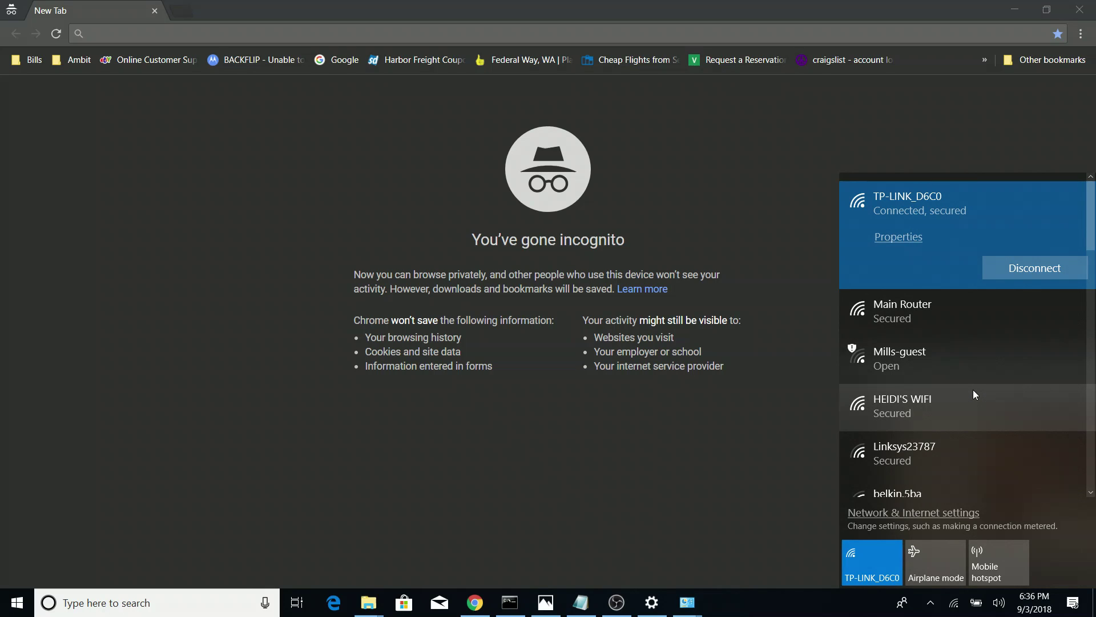
scroll(973, 394, "down", 2)
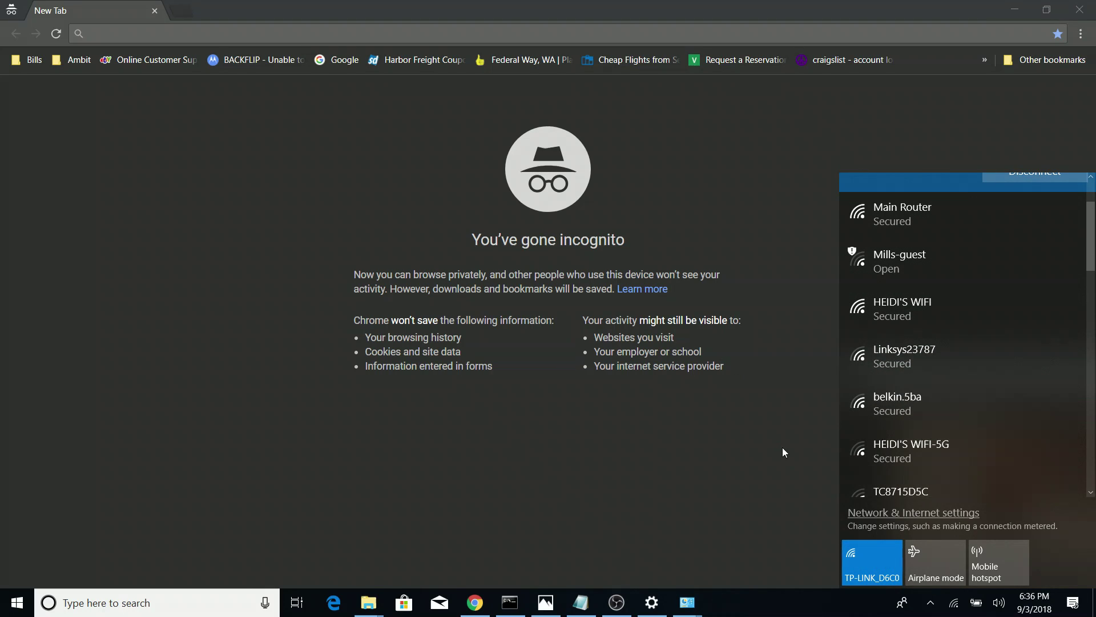
left_click(783, 449)
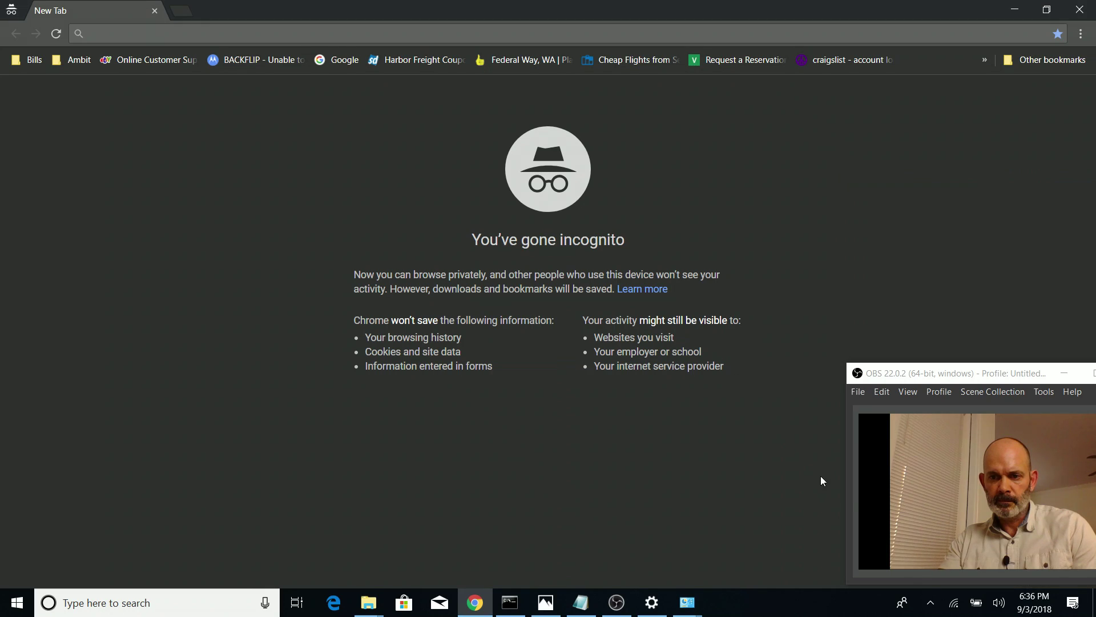
left_click(958, 607)
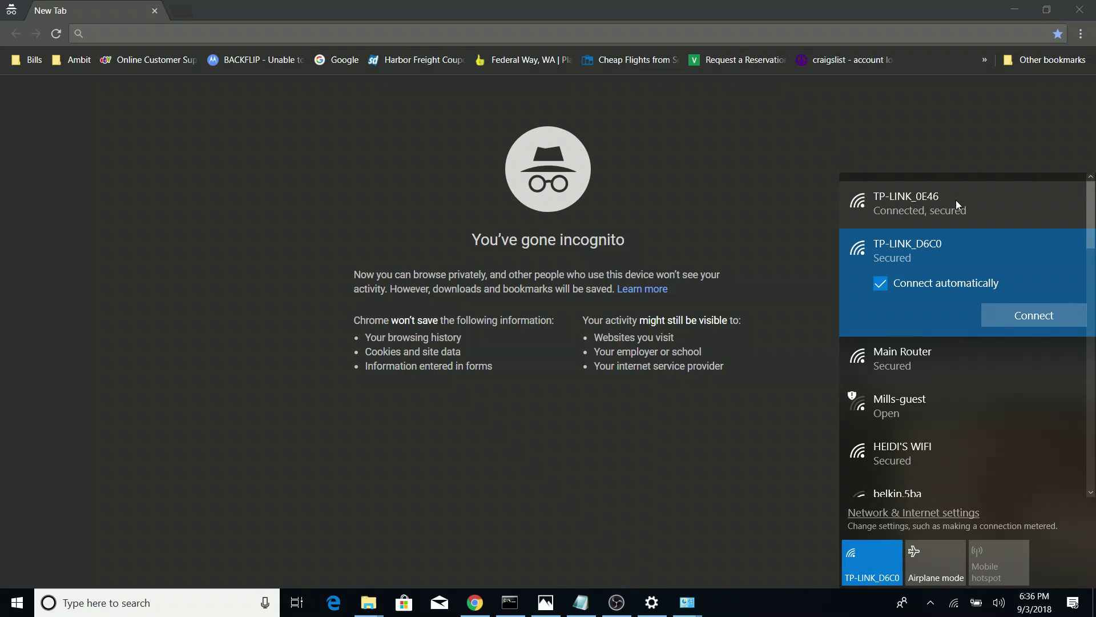
left_click(983, 207)
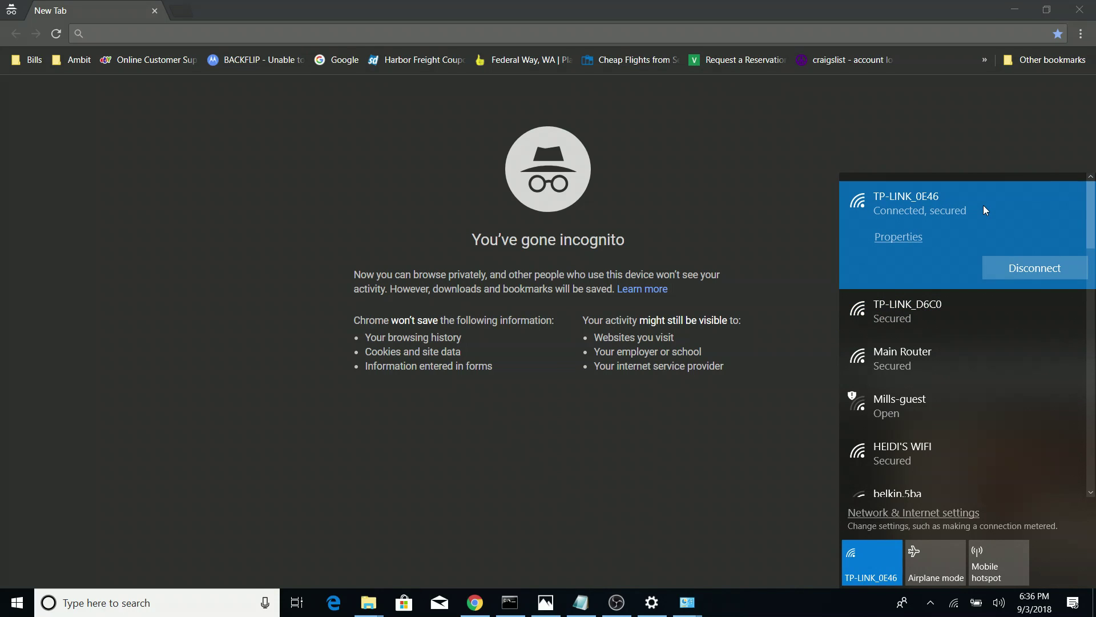
left_click(259, 26)
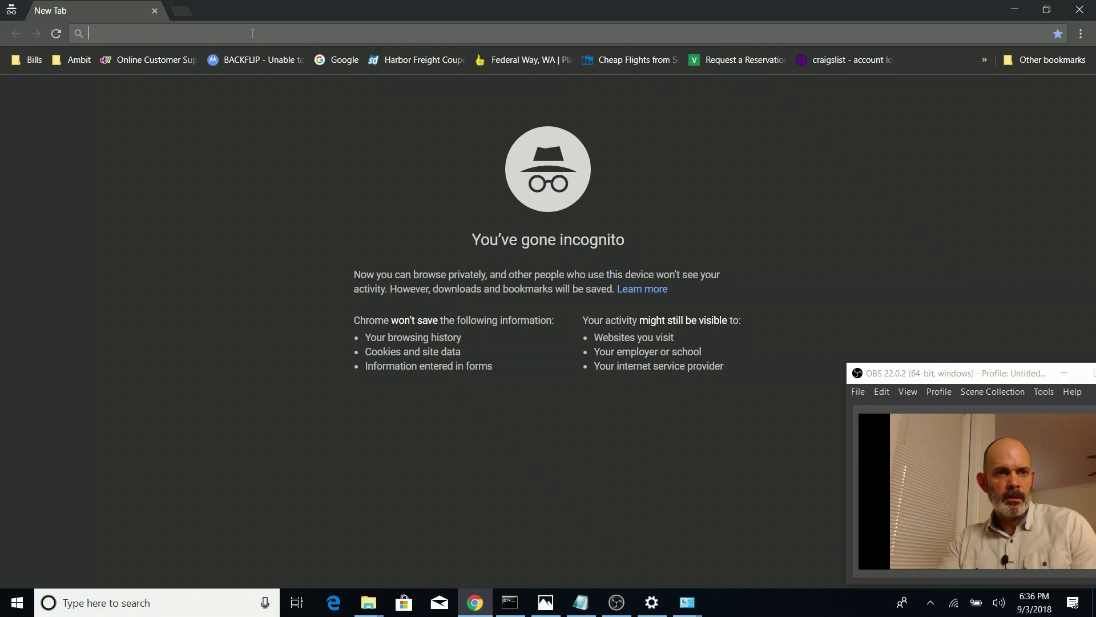
Load 192.168.1.3, then test internet access with Google in a new private tab
type("192.168")
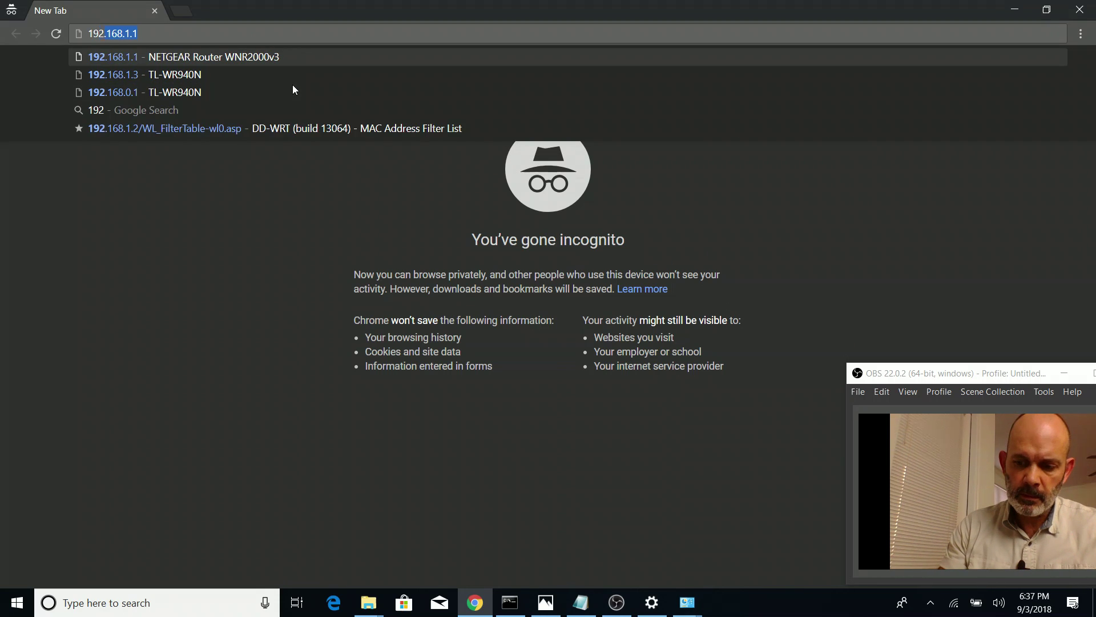
type(".1.3")
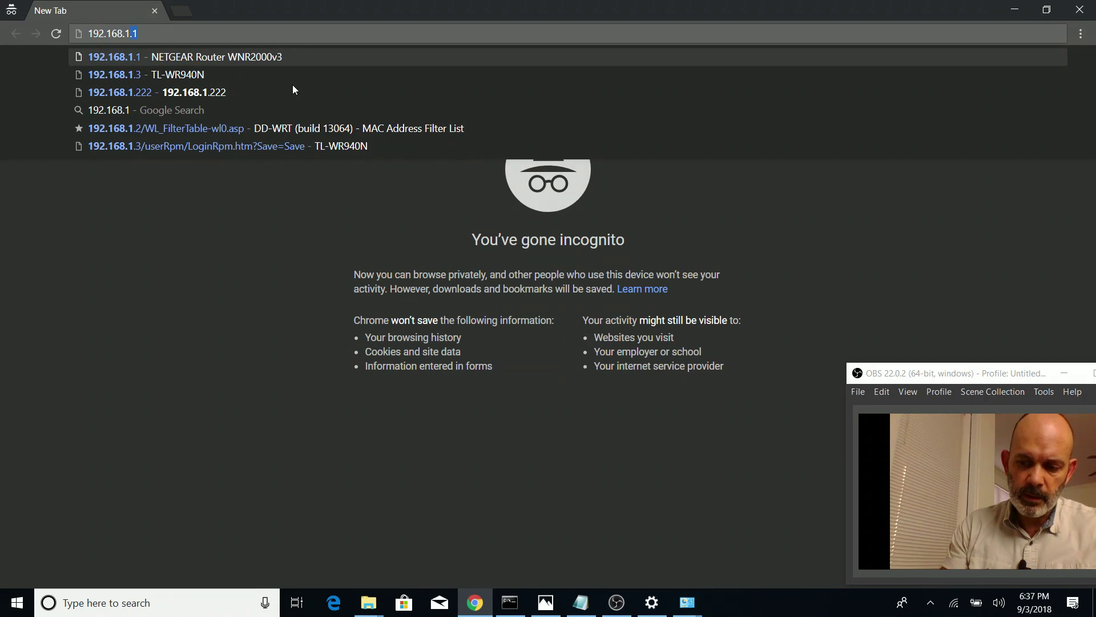
key("Return")
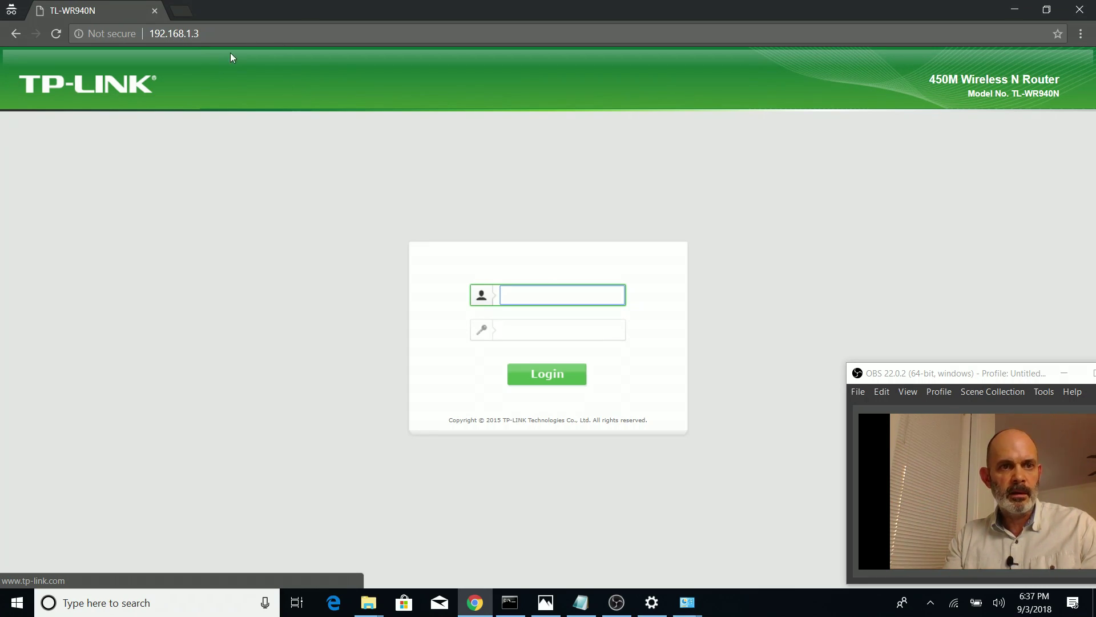
left_click(244, 38)
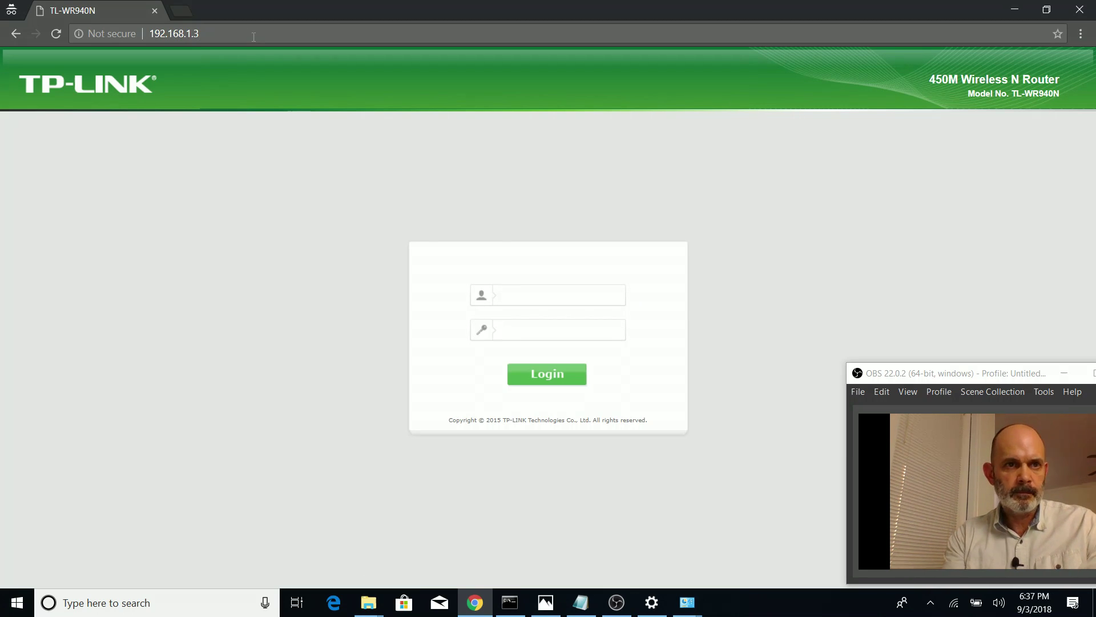
left_click(181, 10)
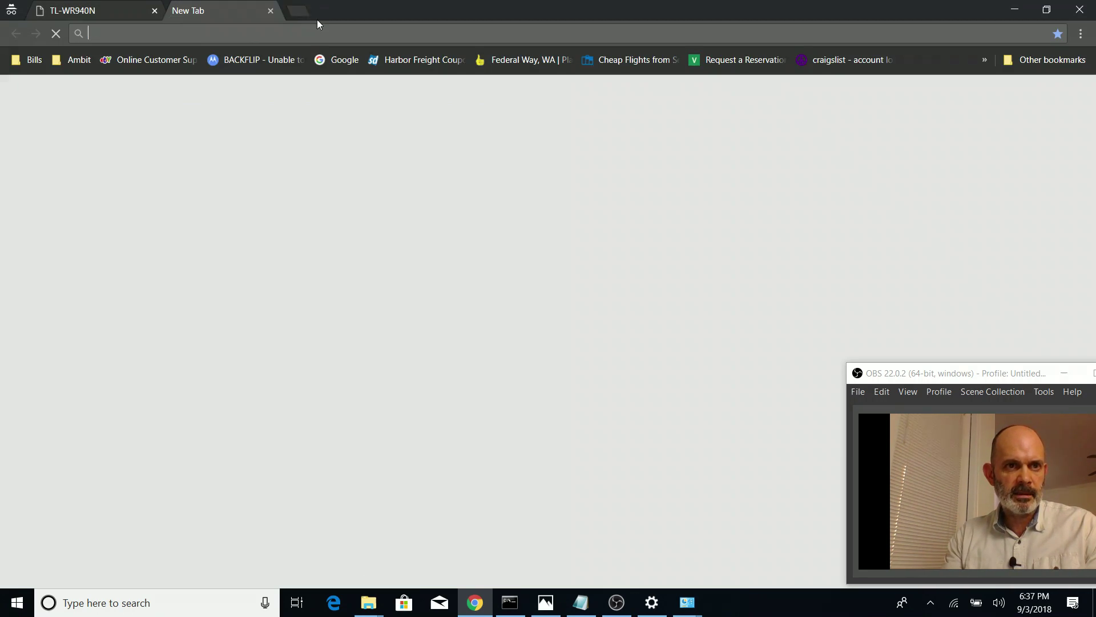
left_click(338, 64)
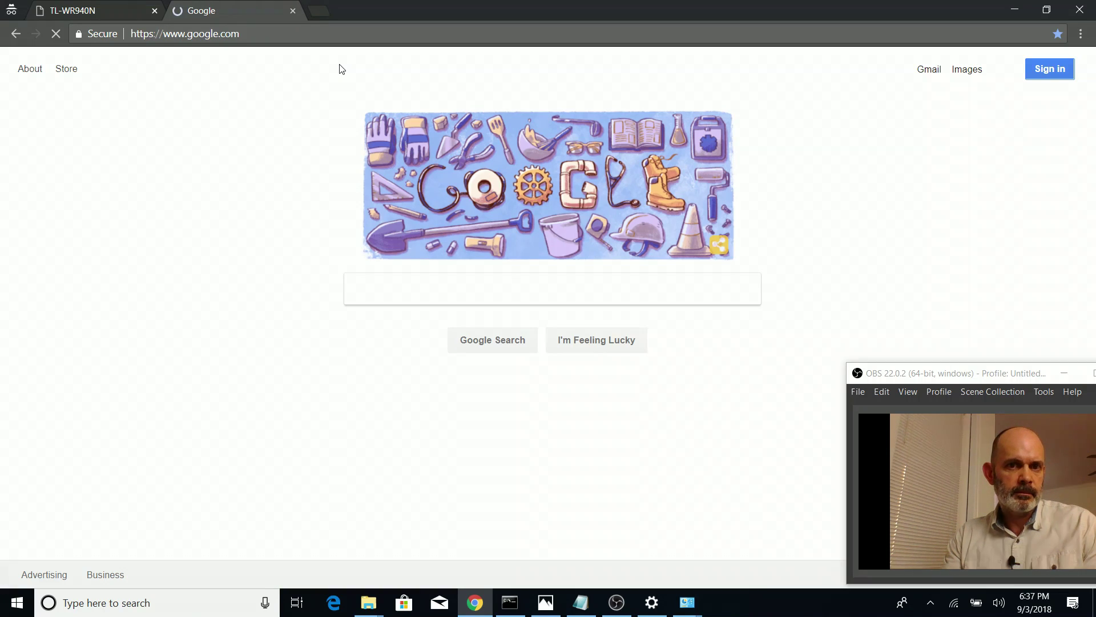
left_click(103, 8)
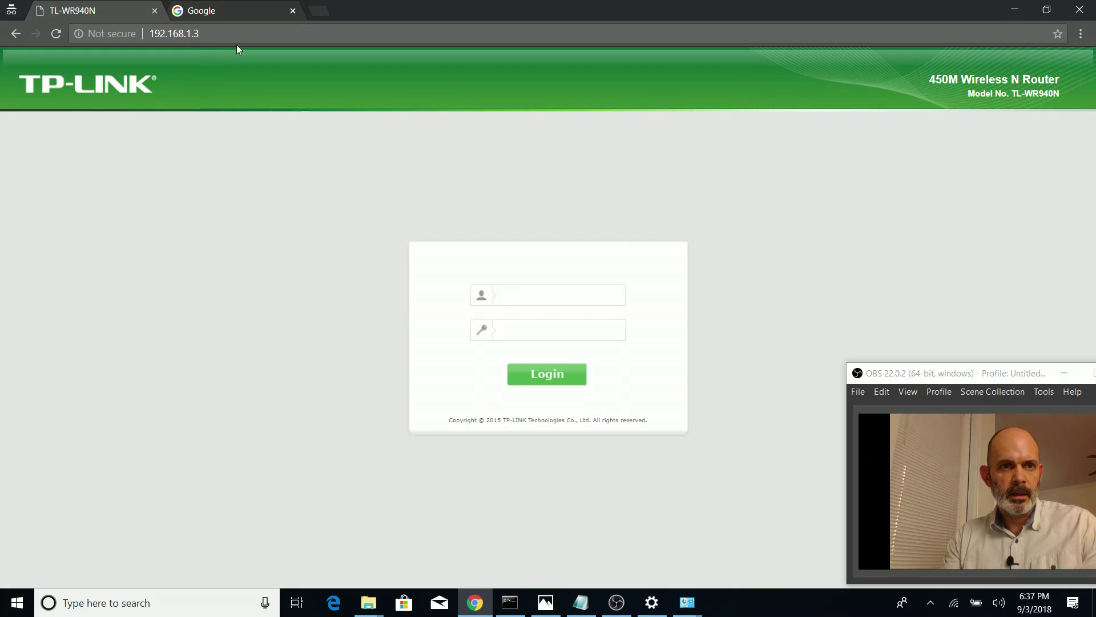
Change the address to 192.168.1.2 to load the bridge's login page
key("ctrl+l")
key("End")
key("BackSpace")
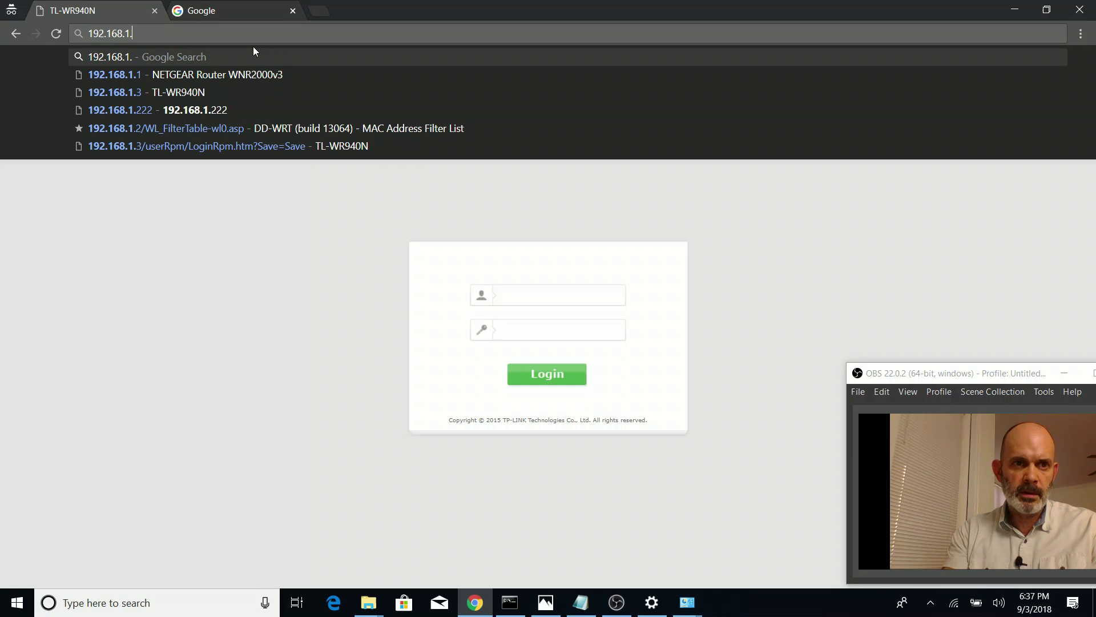
type("2")
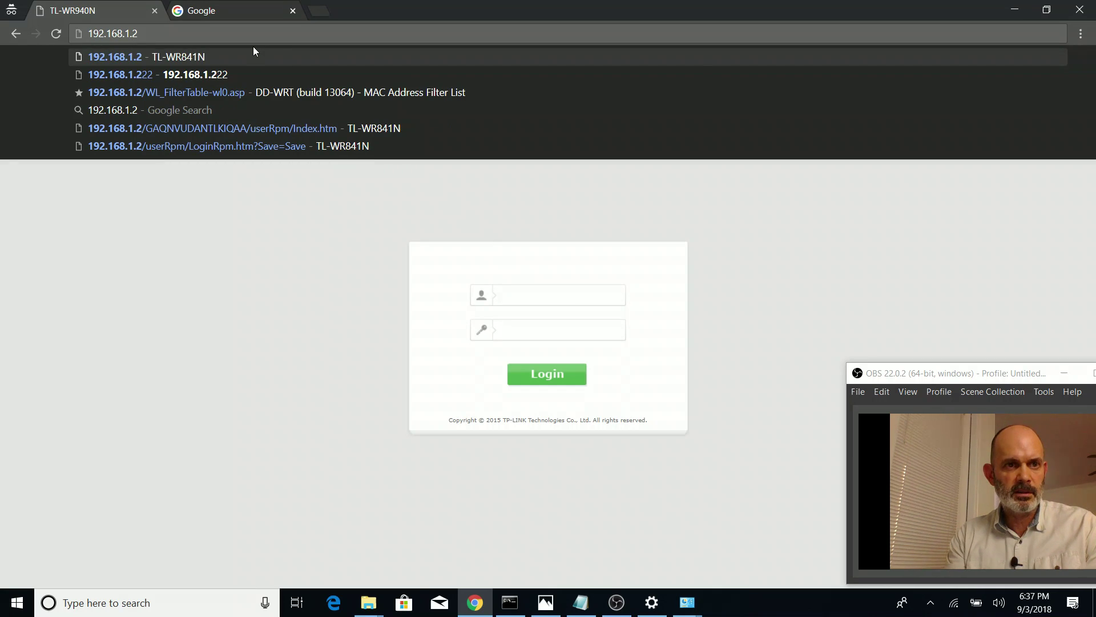
key("Return")
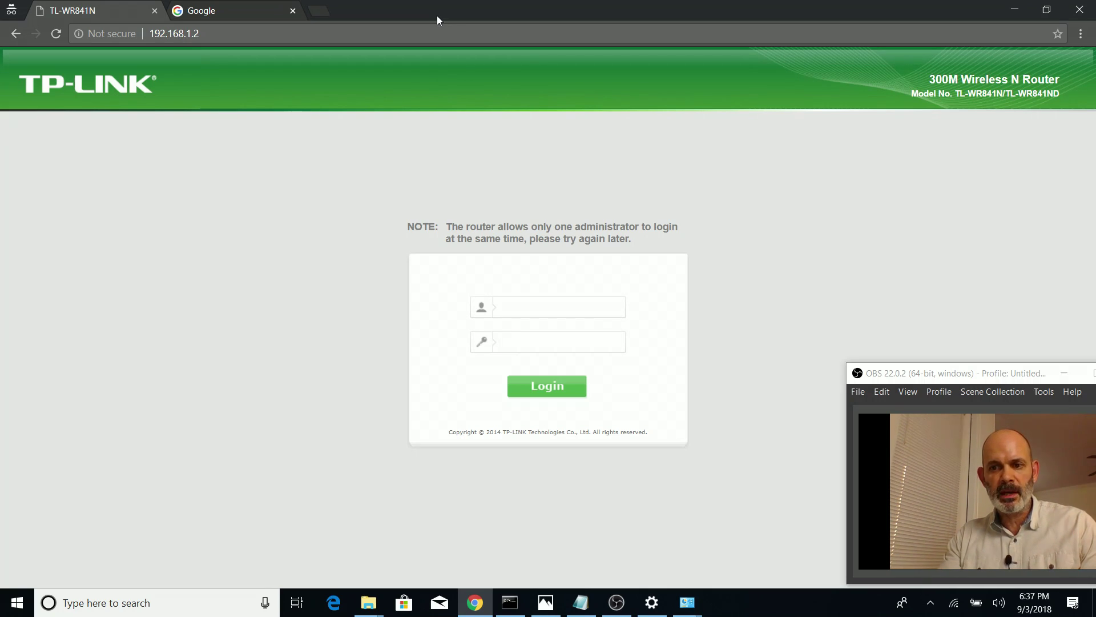
Switch the address to 192.168.1.1 to reach the main router's sign-in prompt
left_click(395, 37)
key("BackSpace")
type("1")
key("Return")
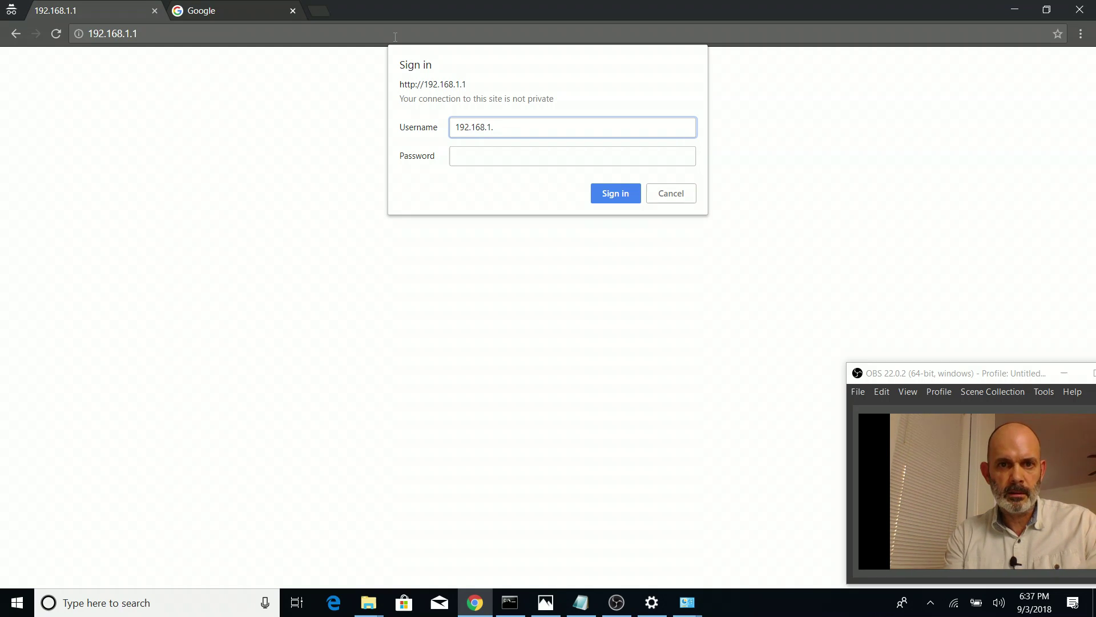
Sign in to the NETGEAR main router with the corrected username and password
key("Tab")
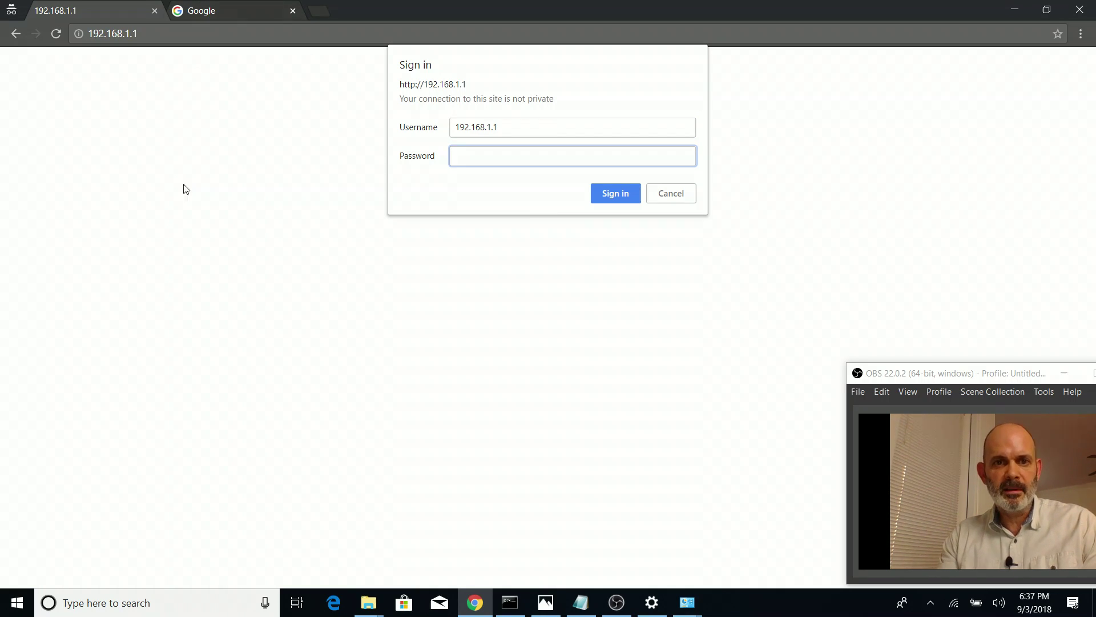
key("shift+Tab")
type("ad")
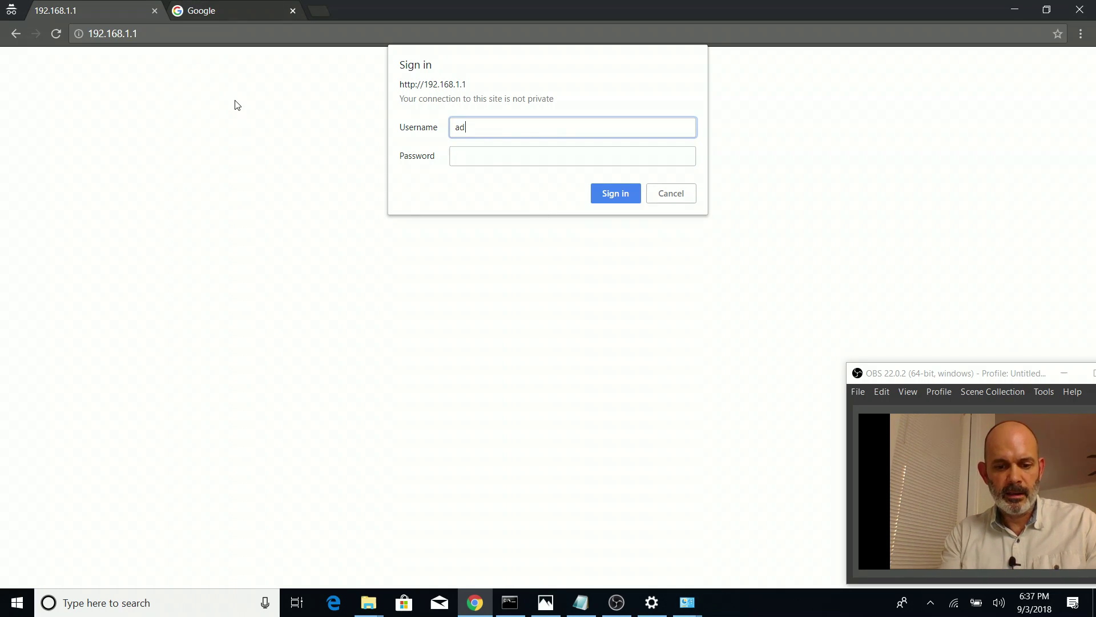
key("Tab")
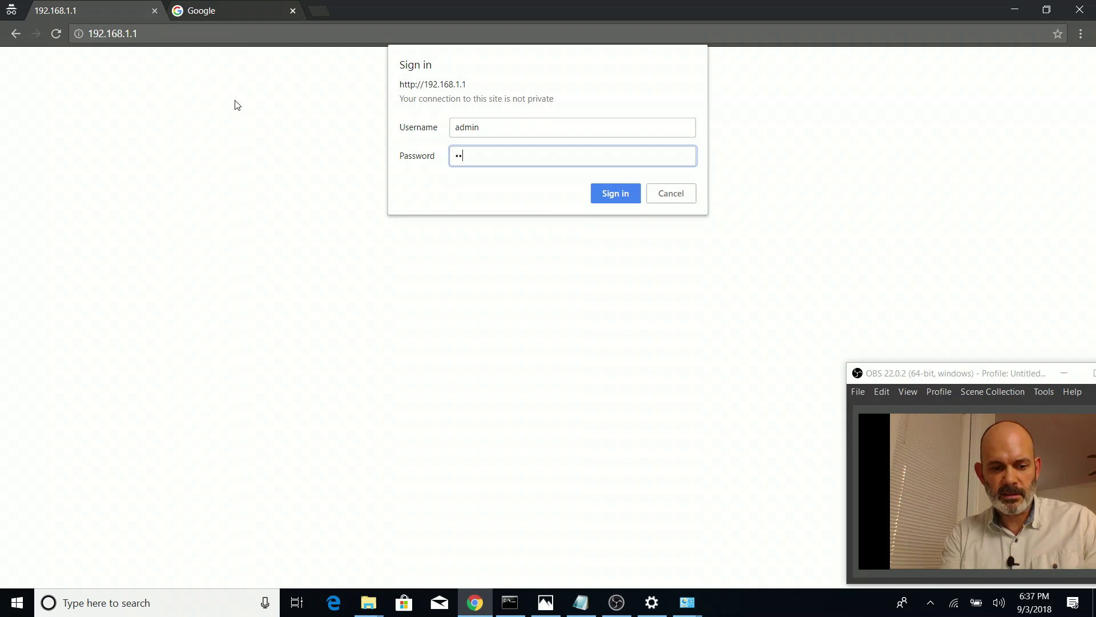
key("Return")
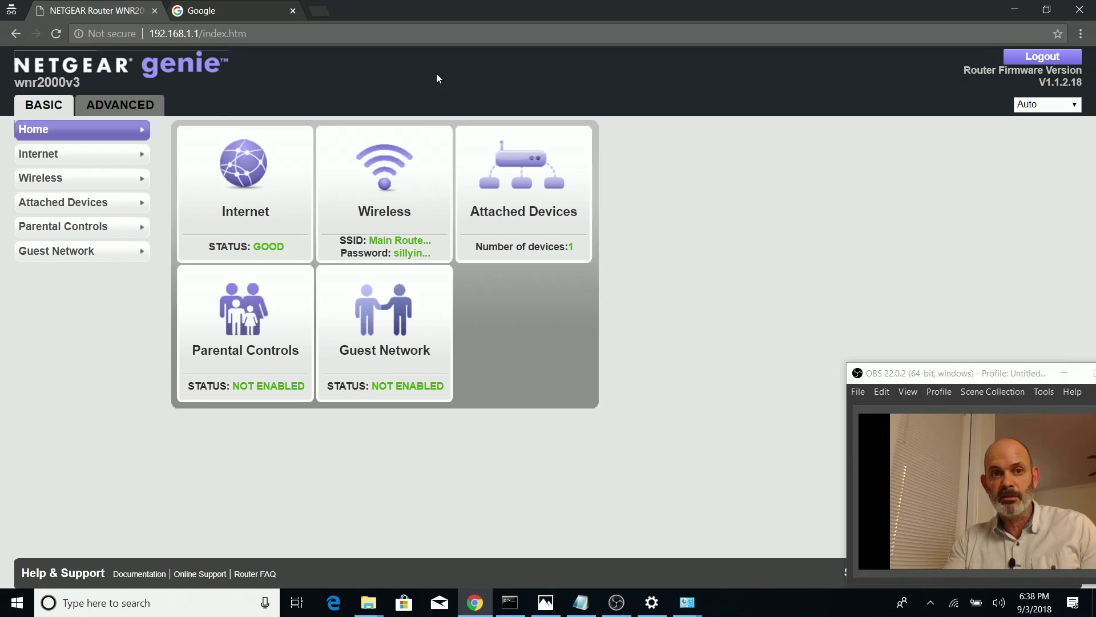
Check the Wi-Fi connection and open the TL-WR841N login page at 192.168.1.2
left_click(463, 38)
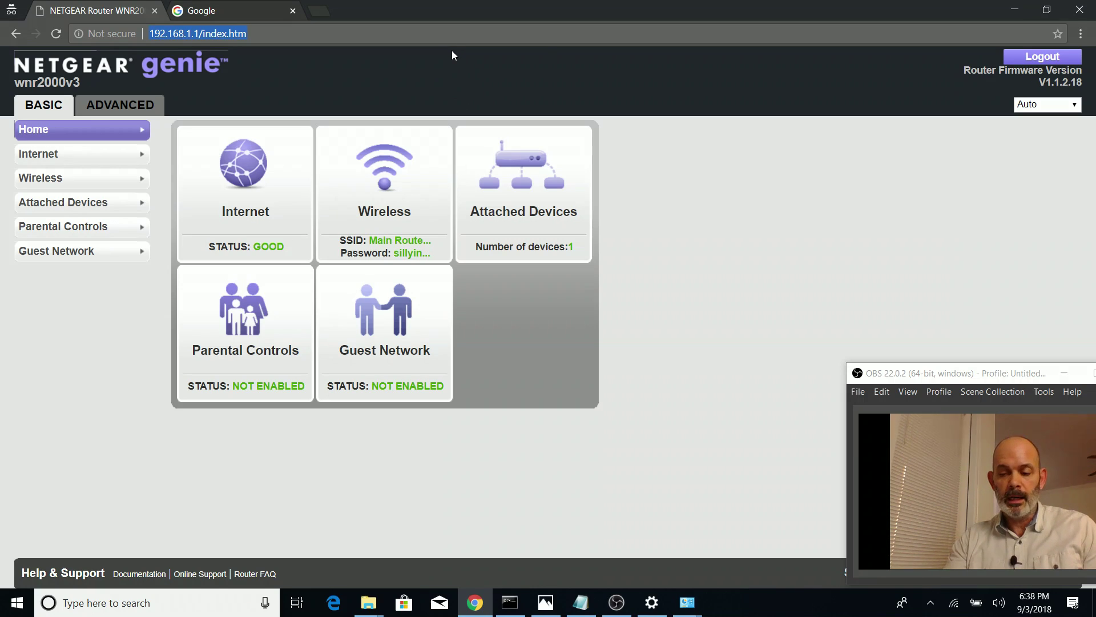
type("192.19")
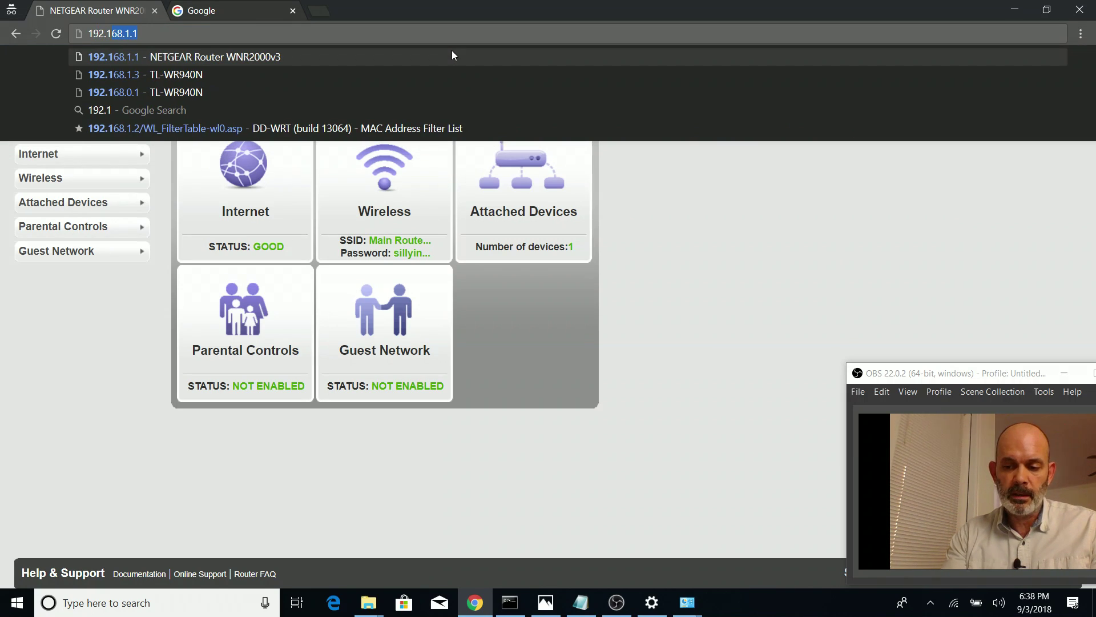
key("BackSpace")
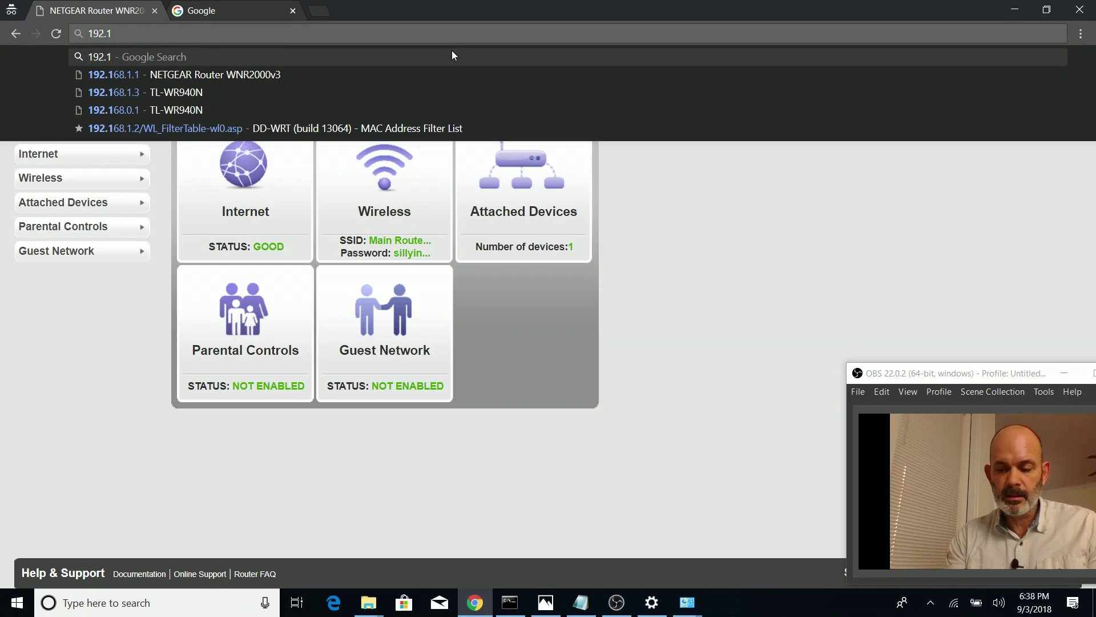
type("68.")
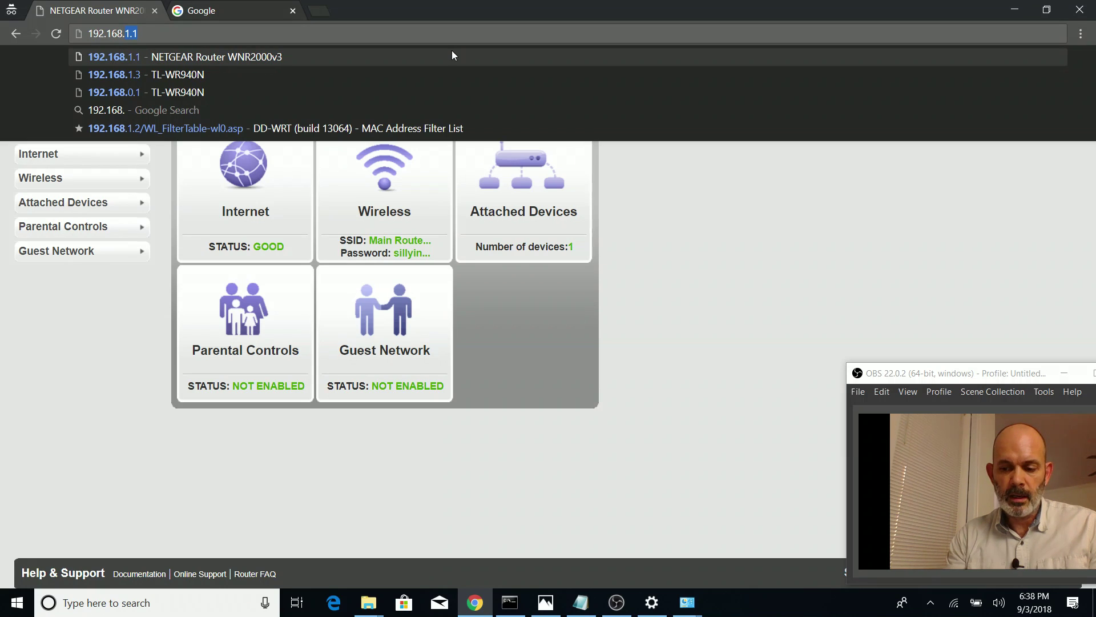
type("1.2")
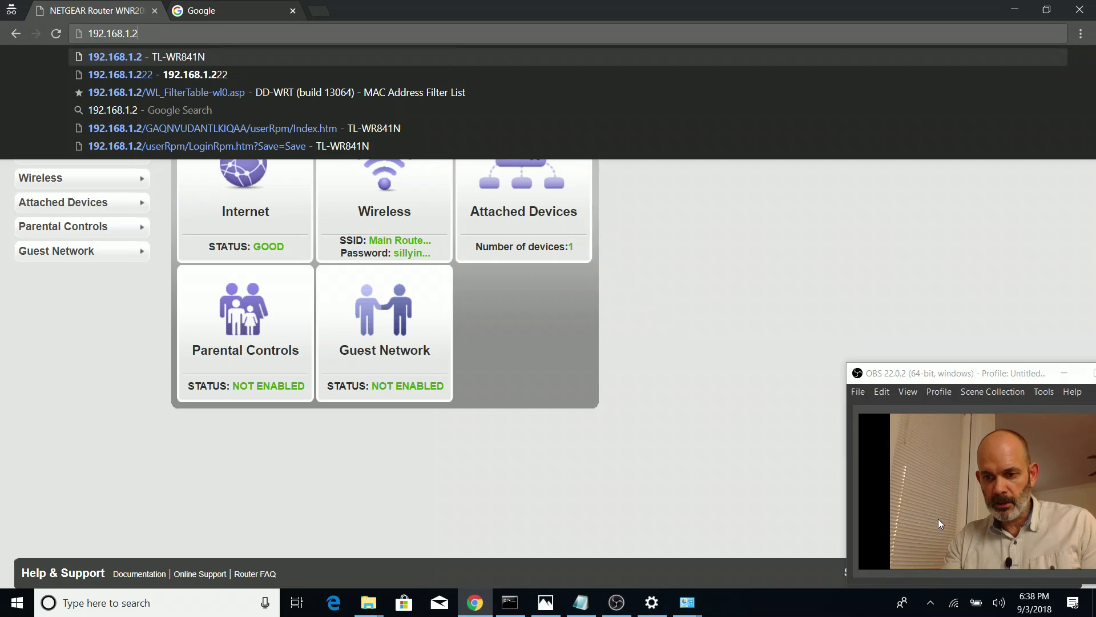
left_click(955, 609)
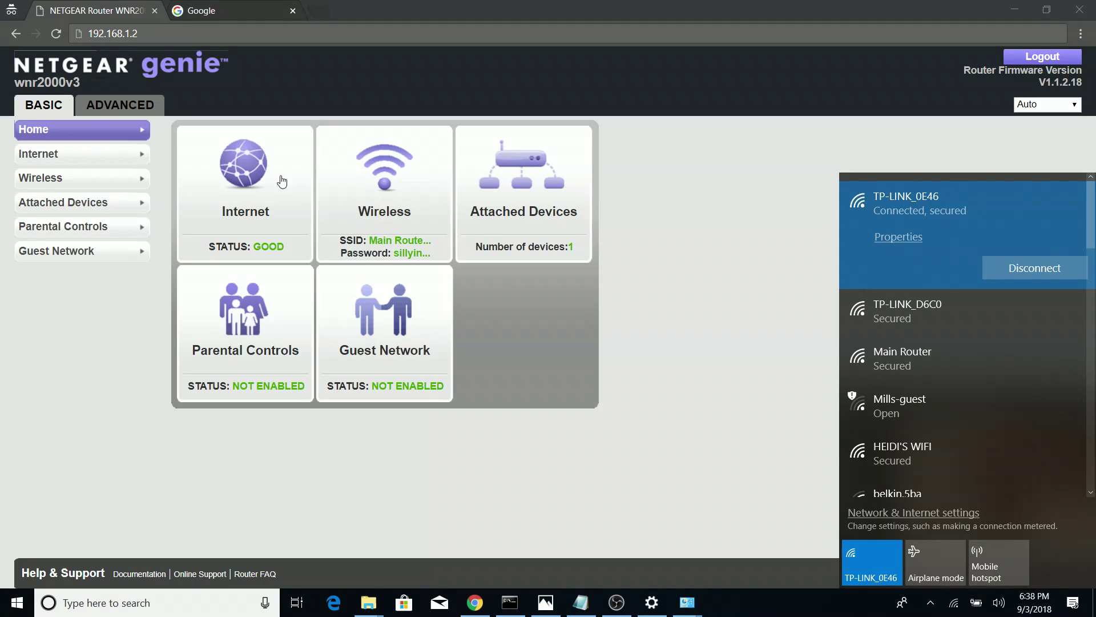
left_click(279, 29)
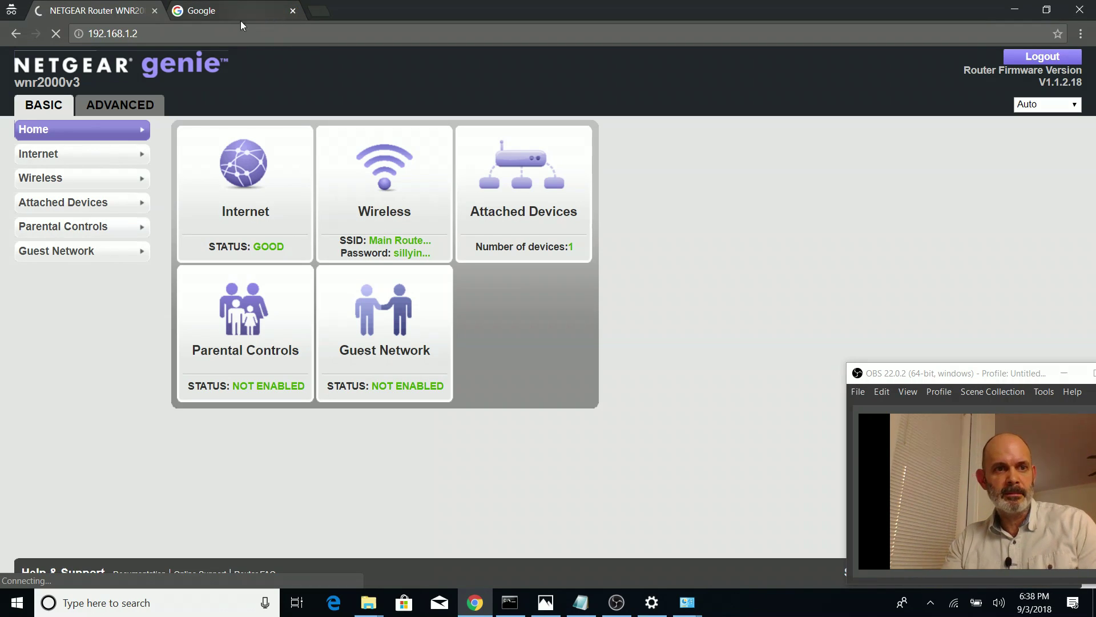
left_click(177, 35)
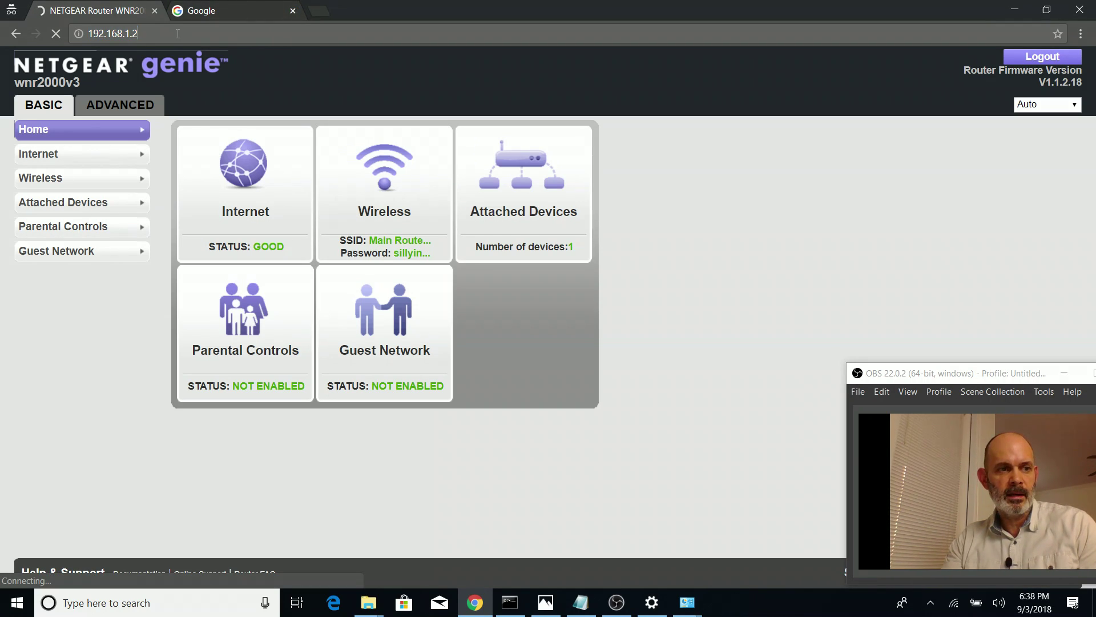
left_click(190, 30)
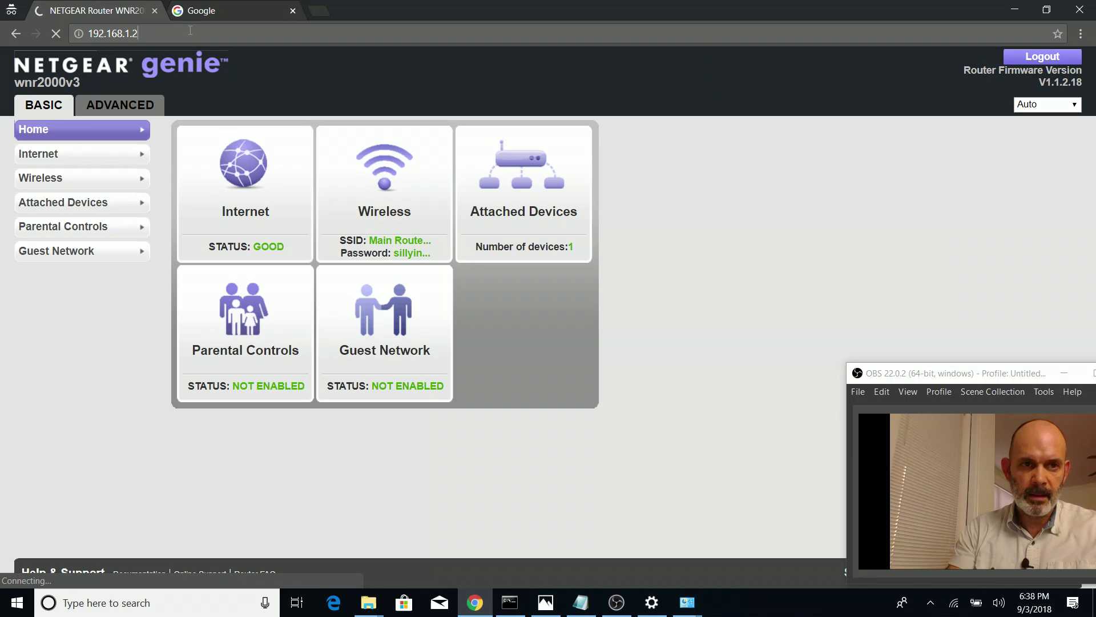
type("/")
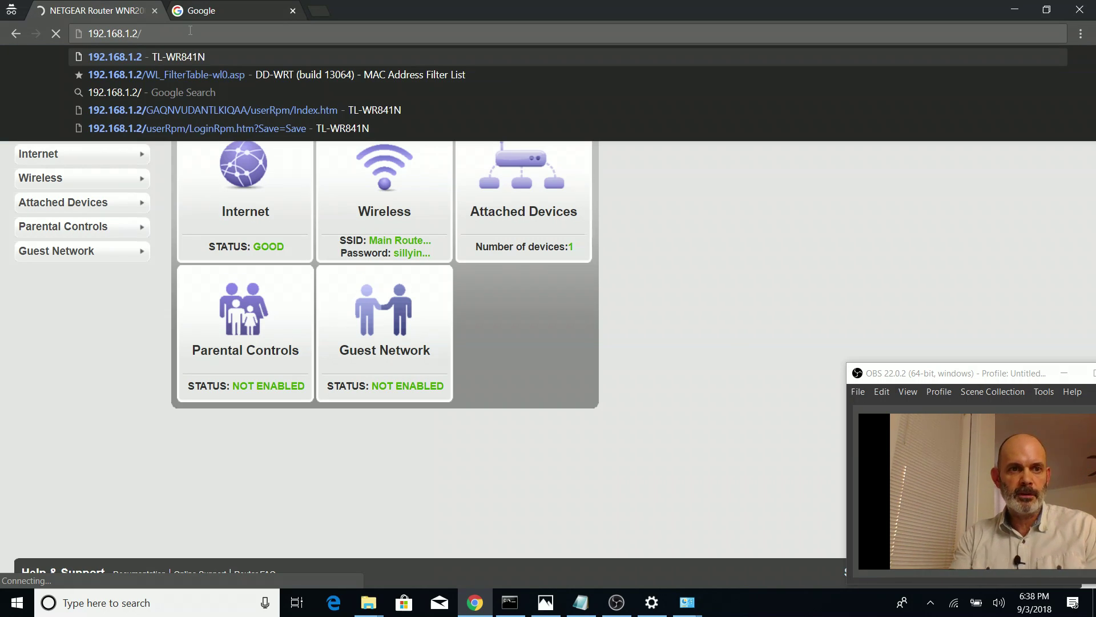
left_click(147, 61)
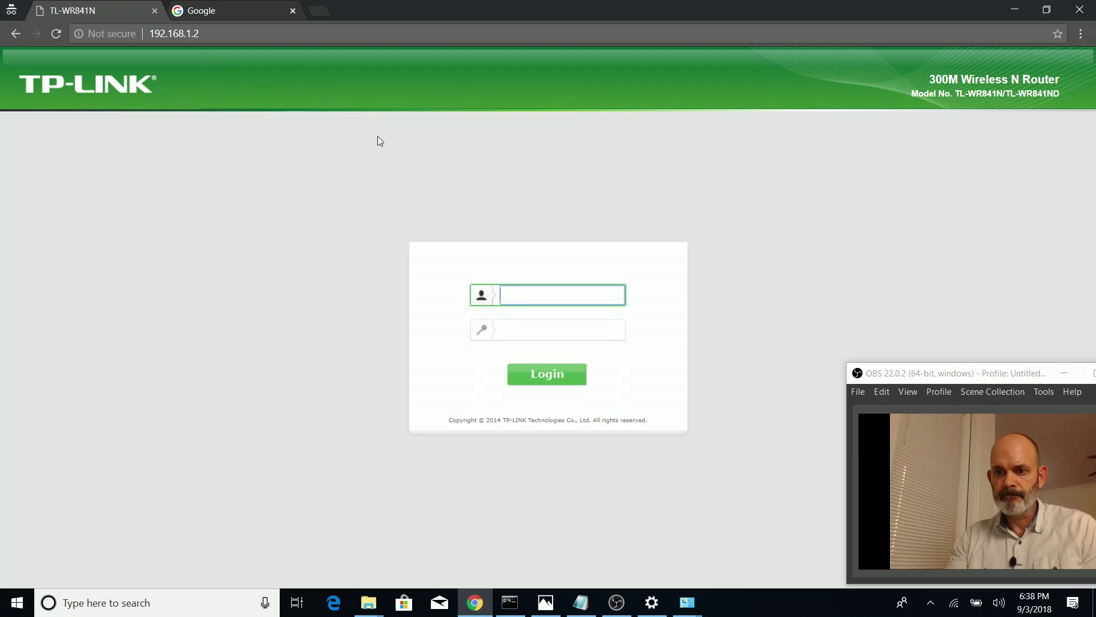
Log in to the TL-WR841N bridge at 192.168.1.2, then change the address to 192.168.1.3
key("Tab")
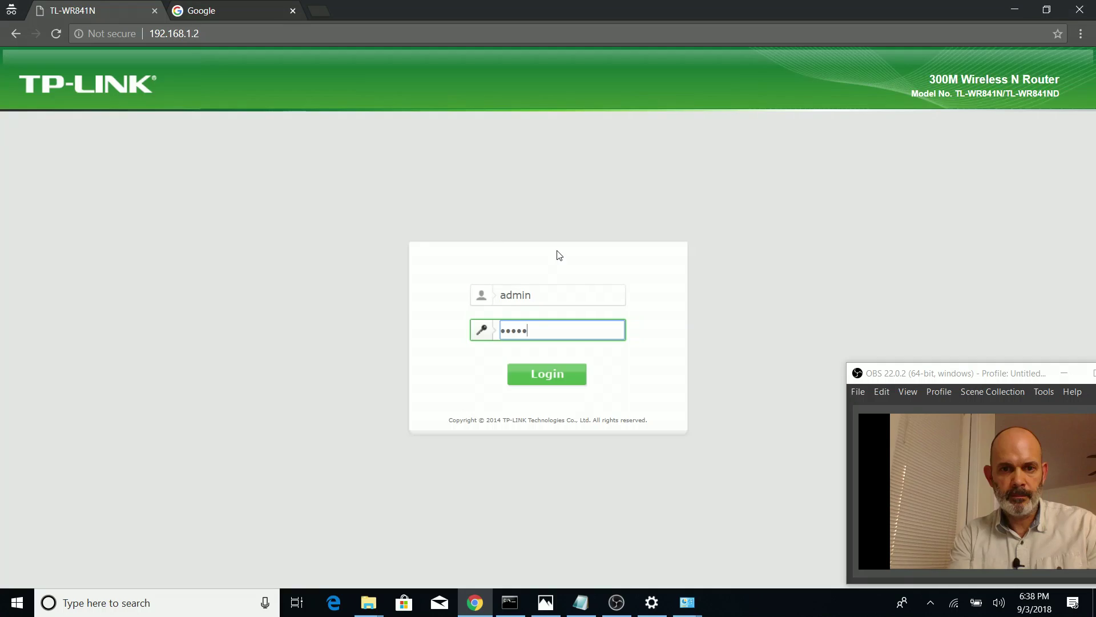
key("Return")
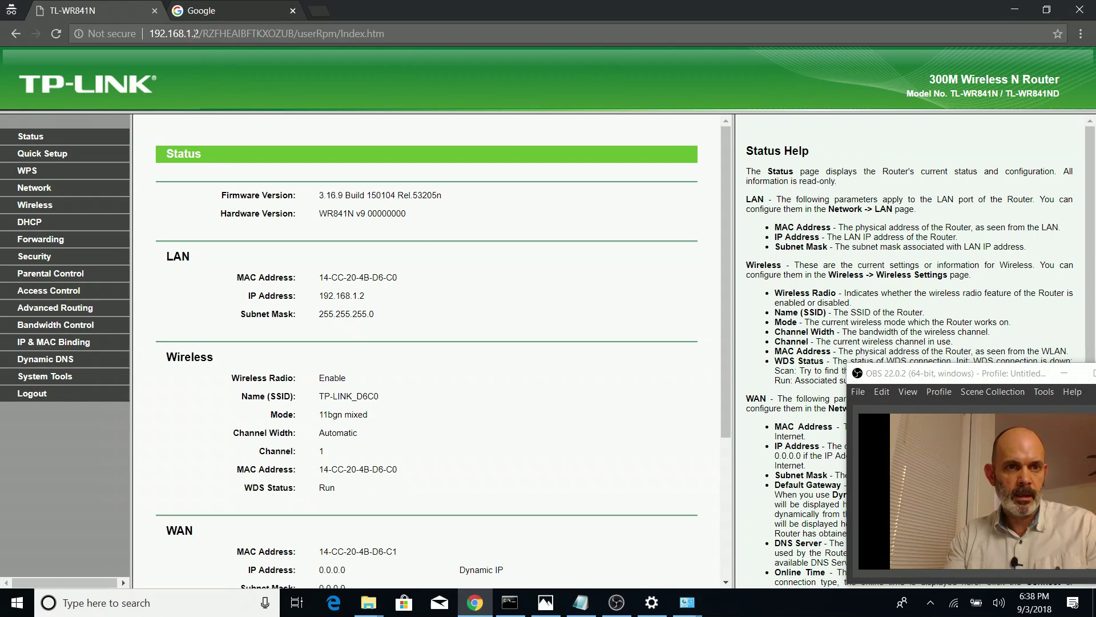
left_click(199, 34)
left_click_drag(194, 33, 388, 35)
type("3")
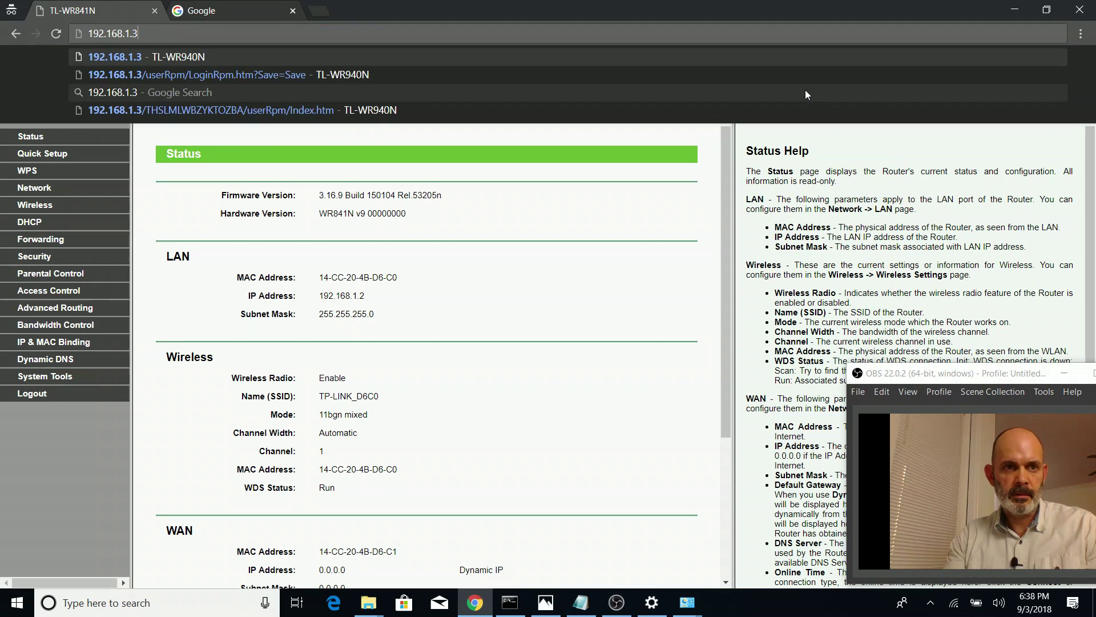
key("Return")
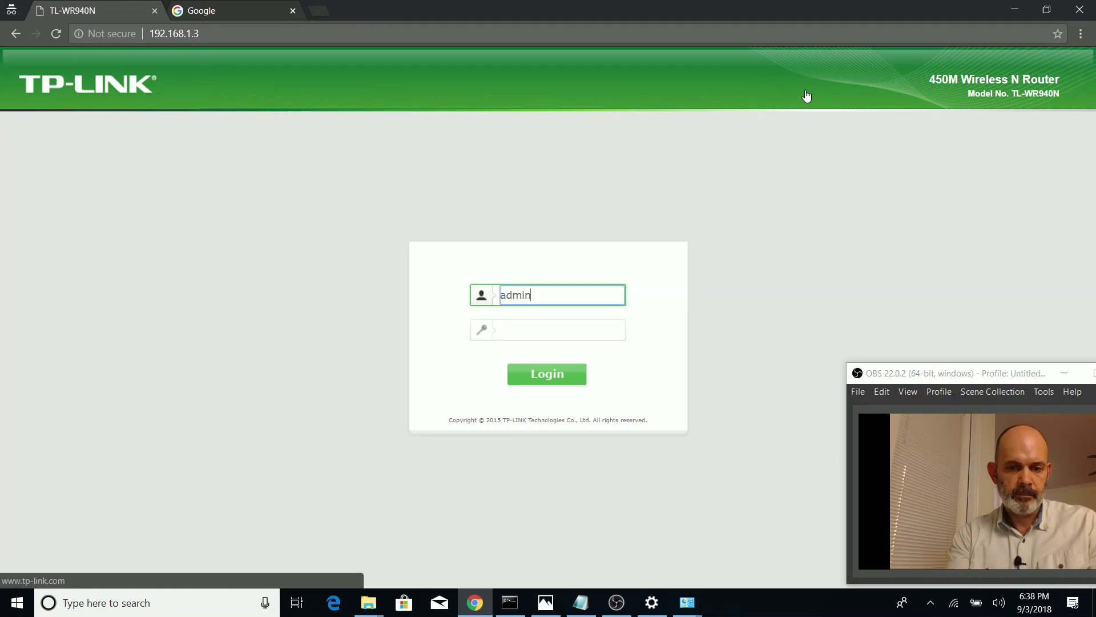
Log in to the TL-WR940N bridge with the router password and confirm WDS Status reads Run
key("Tab")
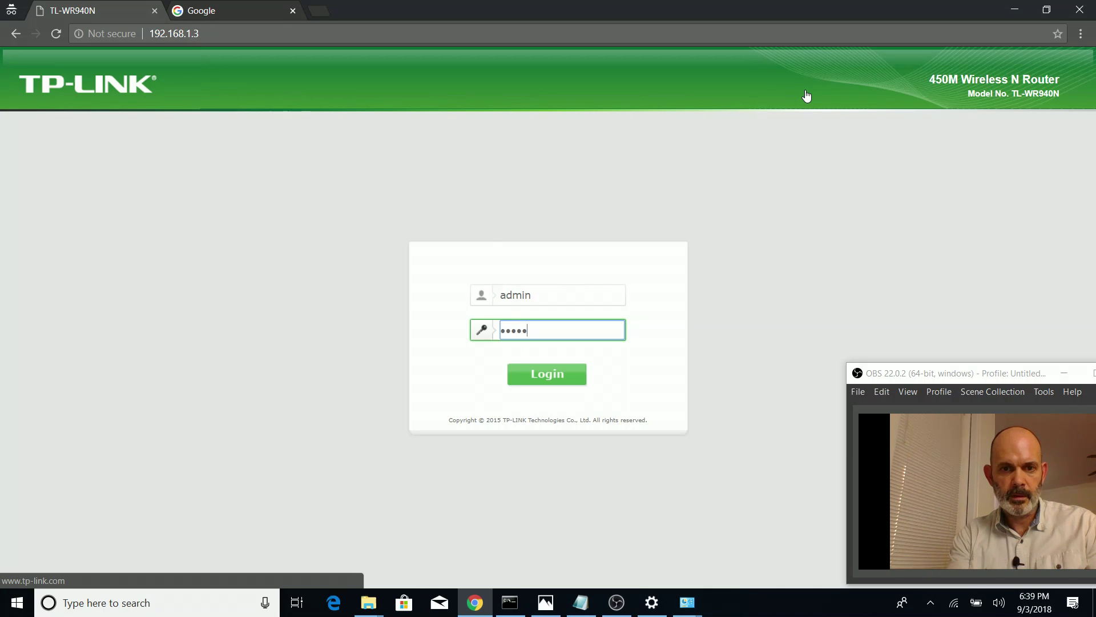
type("admin")
key("Return")
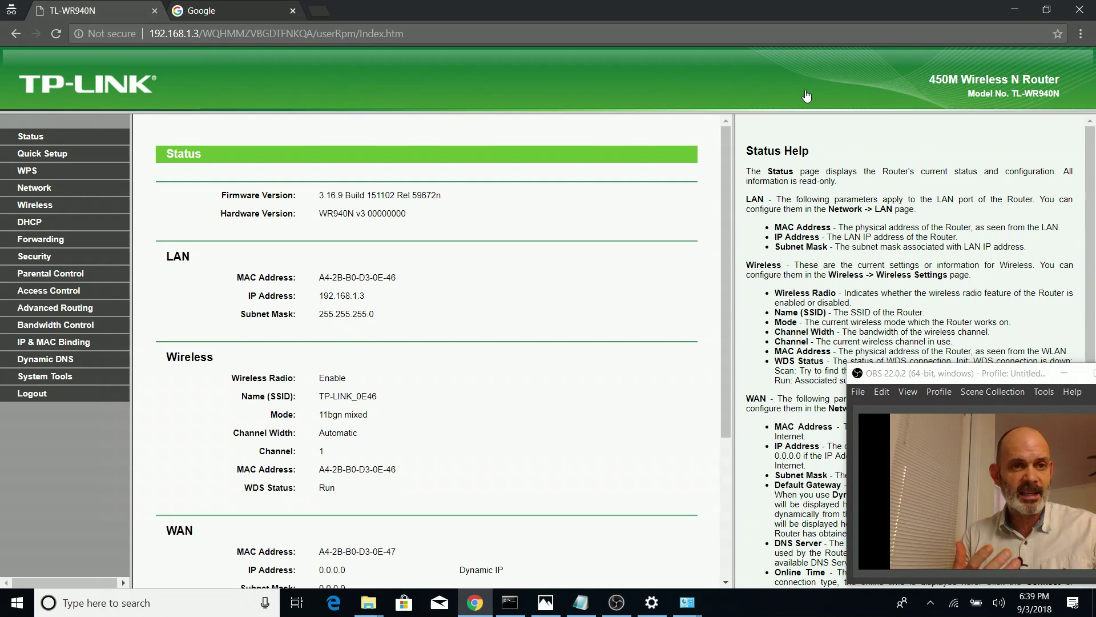
left_click_drag(193, 34, 405, 33)
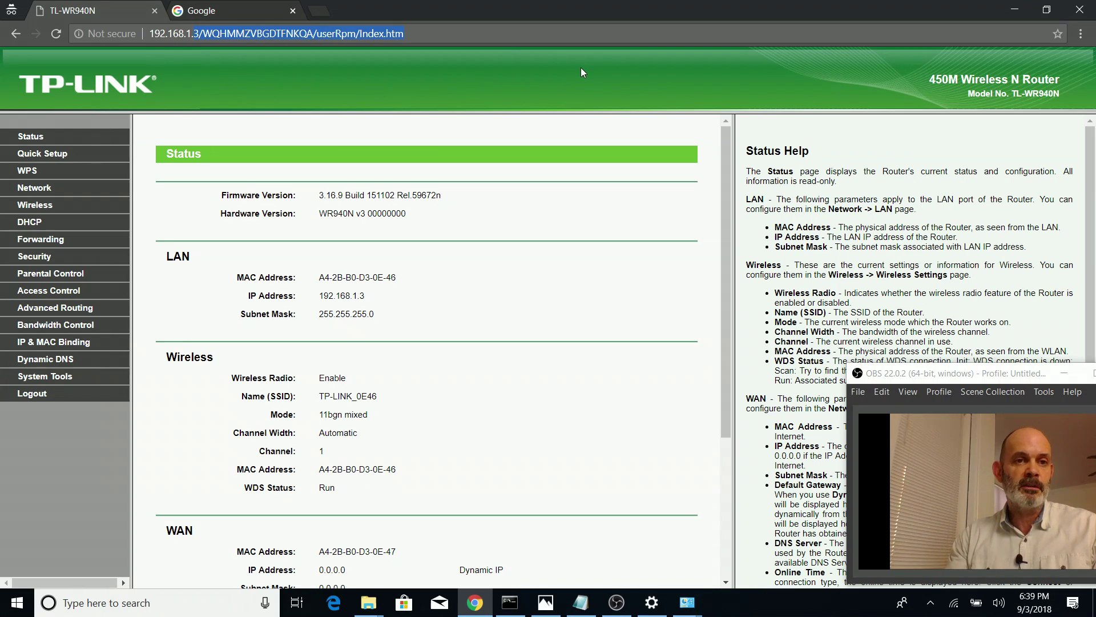